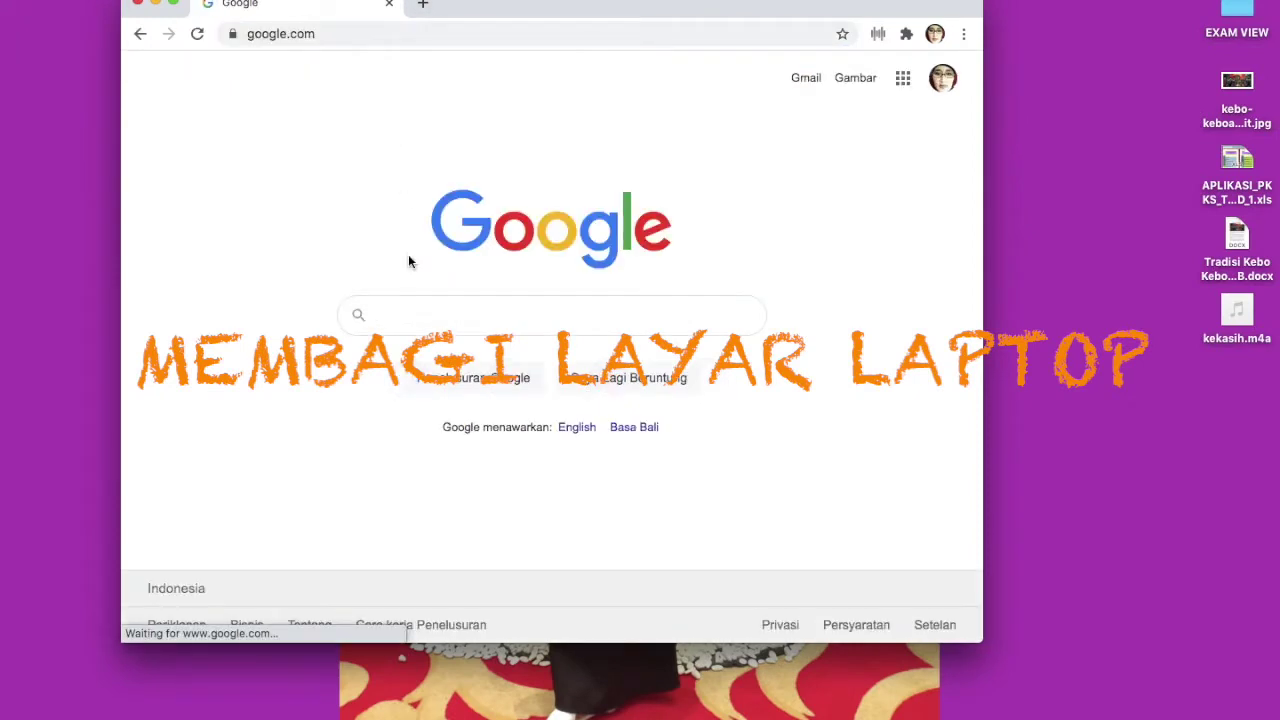
# Open the ARTIKEL LATIHAN form from Google apps in full screen, then bring up the Word article
pyautogui.click(905, 84)
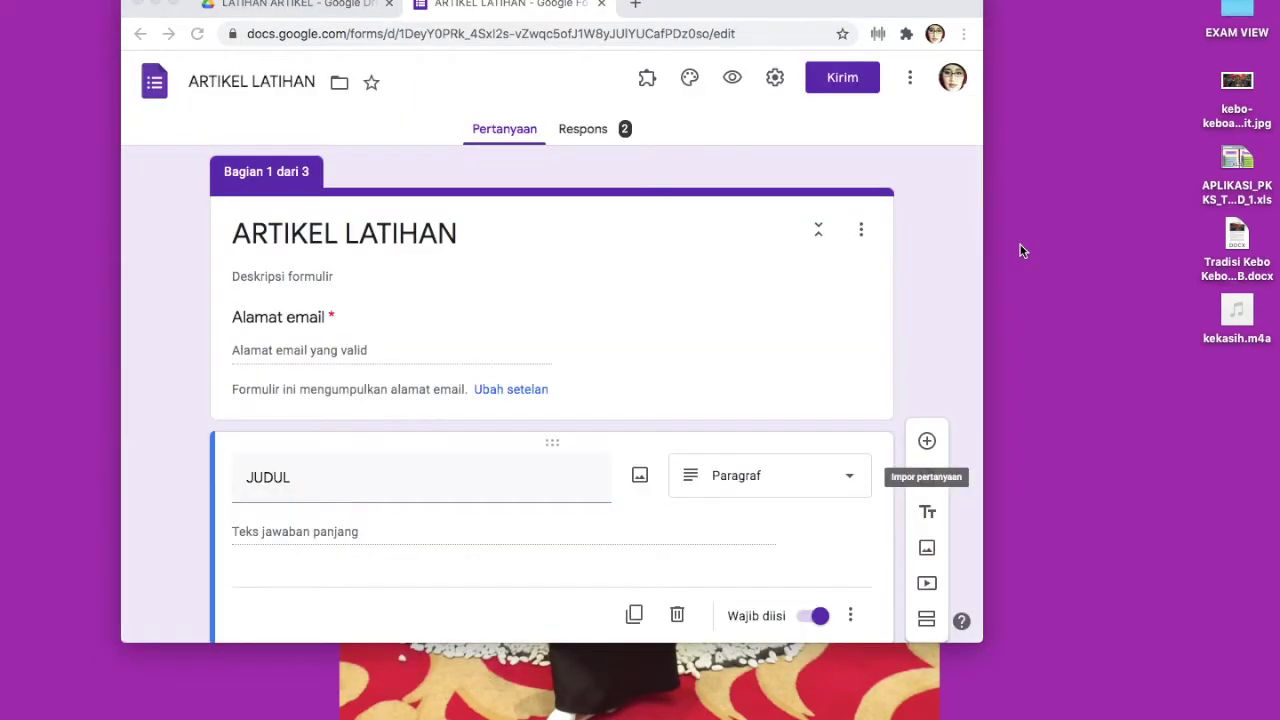
pyautogui.click(174, 4)
pyautogui.moveTo(855, 690)
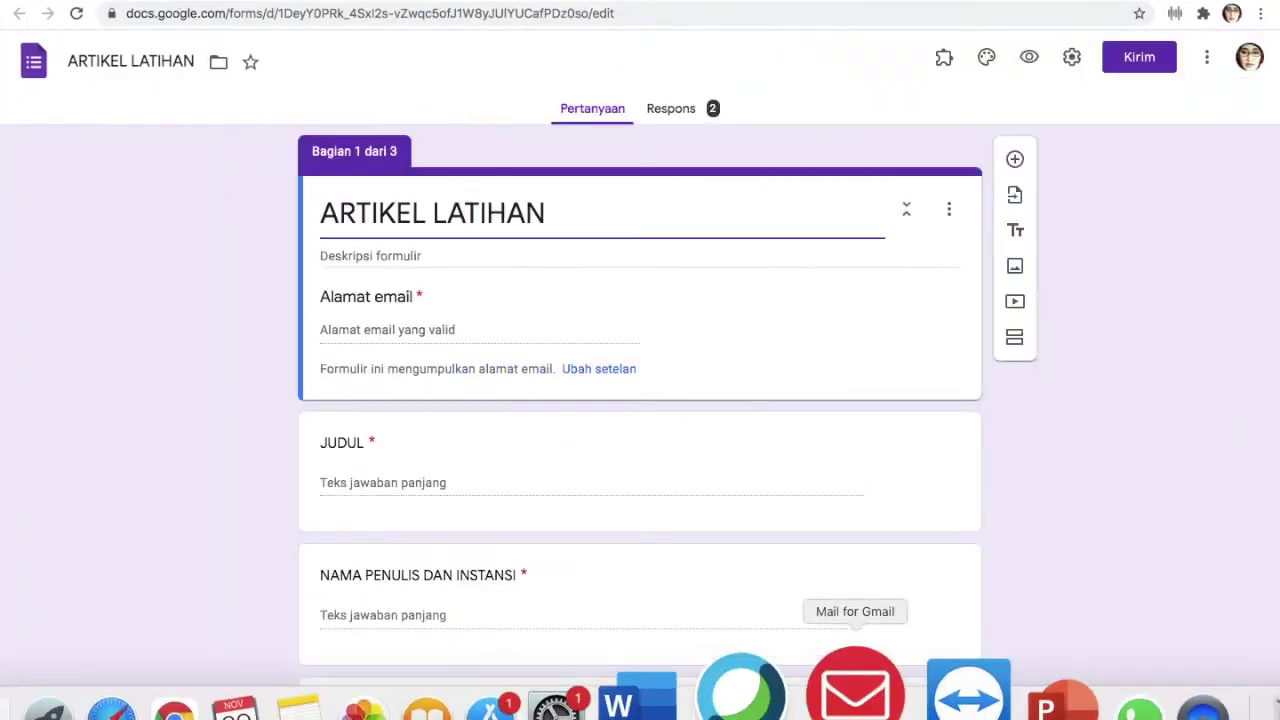
pyautogui.click(715, 700)
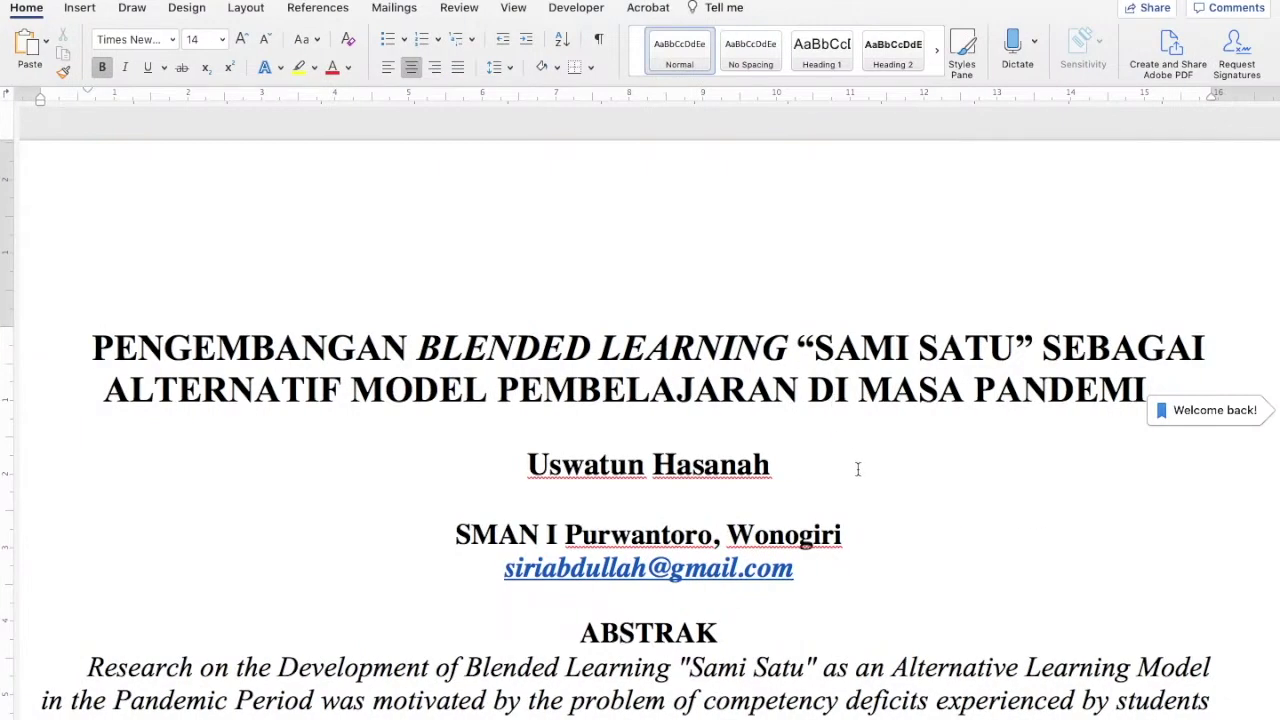
# Copy the two-line title 'PENGEMBANGAN BLENDED LEARNING 'SAMI SATU'…' from the Word article
pyautogui.scroll(-1, 891, 404)
pyautogui.scroll(-10, 891, 404)
pyautogui.scroll(10, 891, 404)
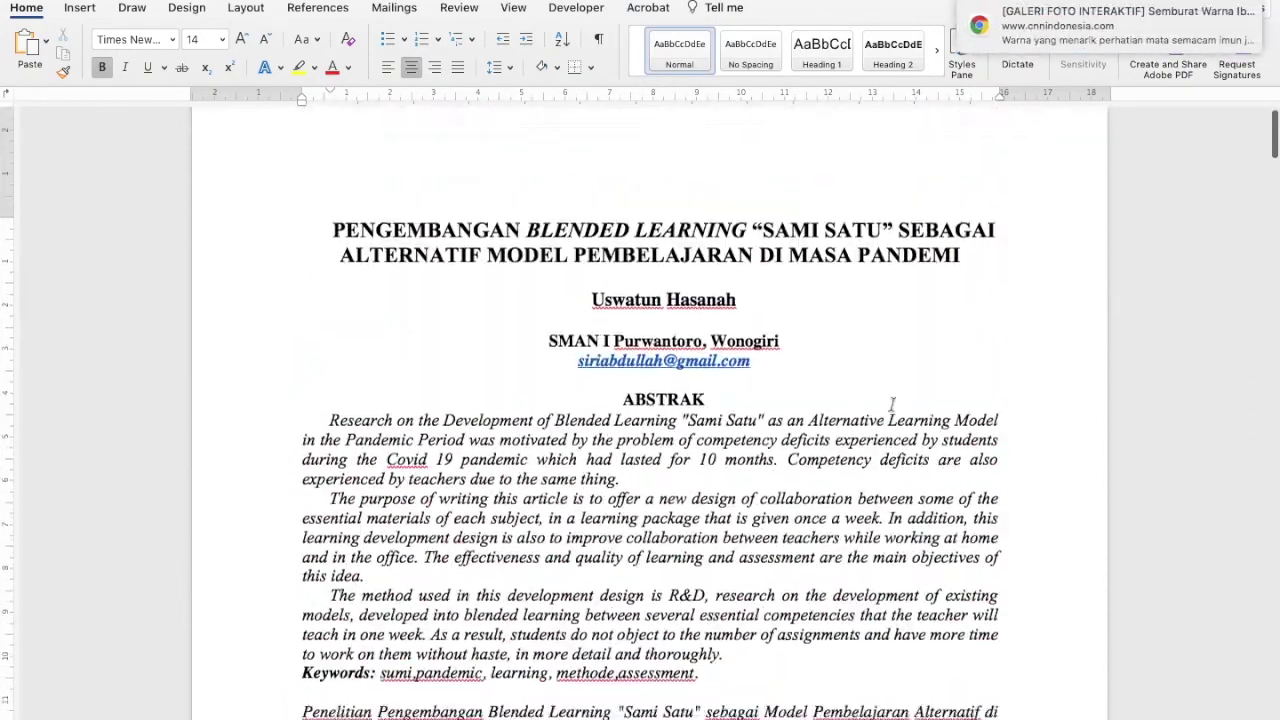
pyautogui.scroll(-5, 892, 404)
pyautogui.scroll(5, 648, 474)
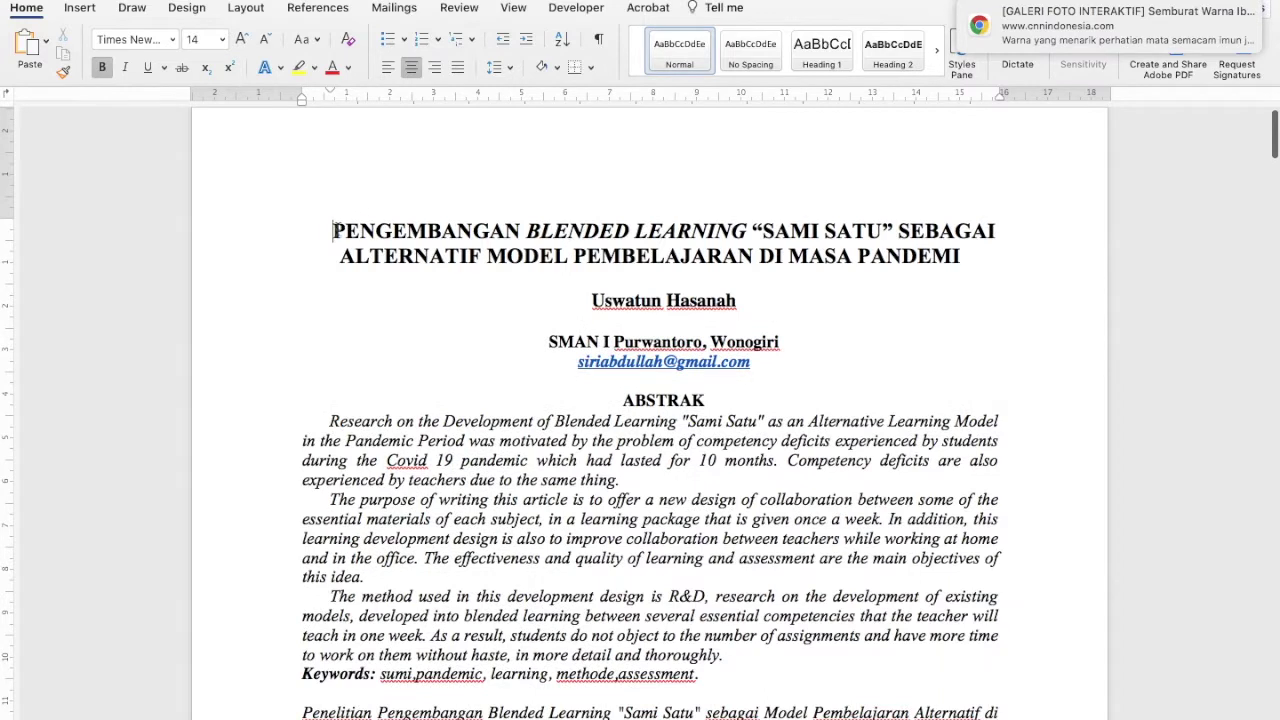
pyautogui.moveTo(334, 231); pyautogui.dragTo(812, 259)
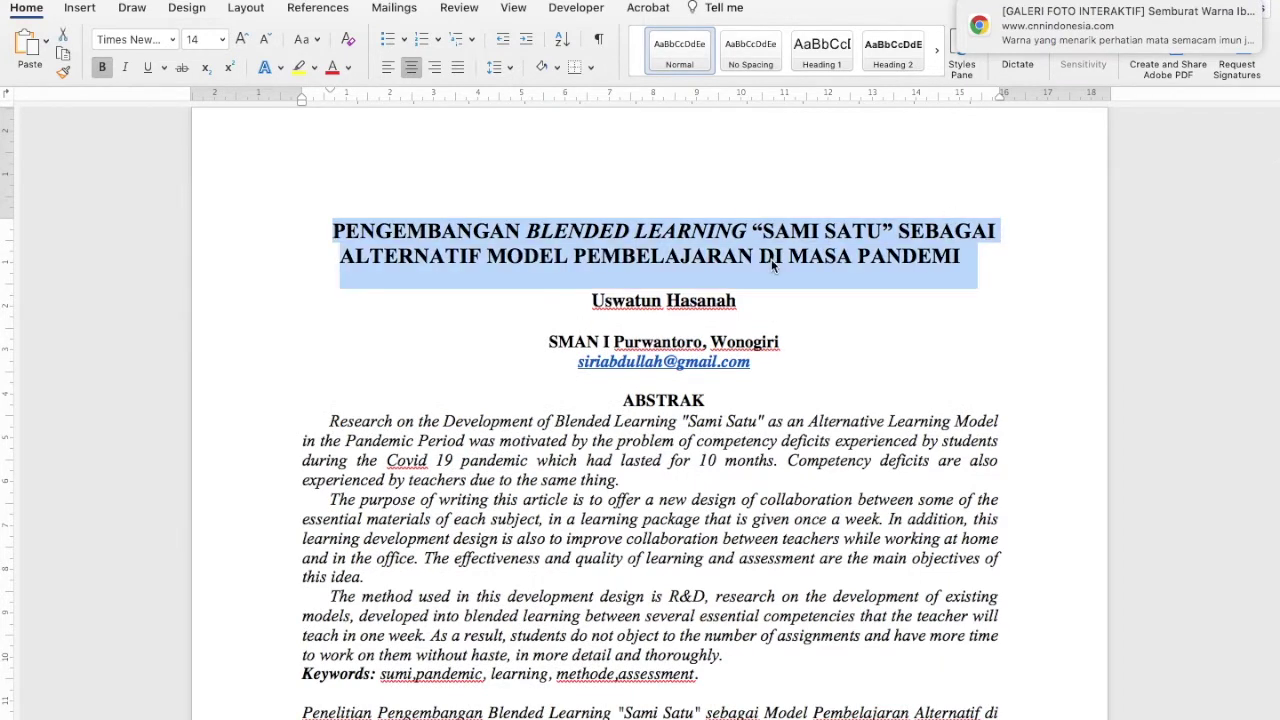
pyautogui.click(62, 55)
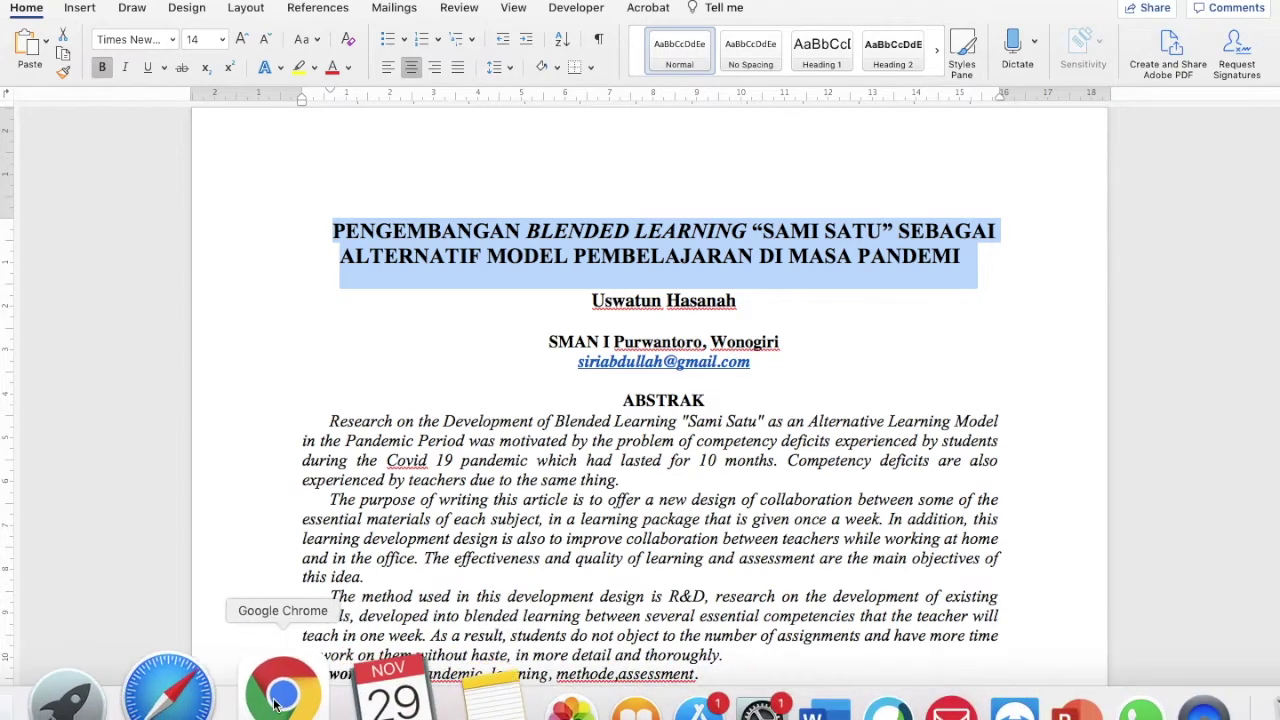
pyautogui.click(276, 692)
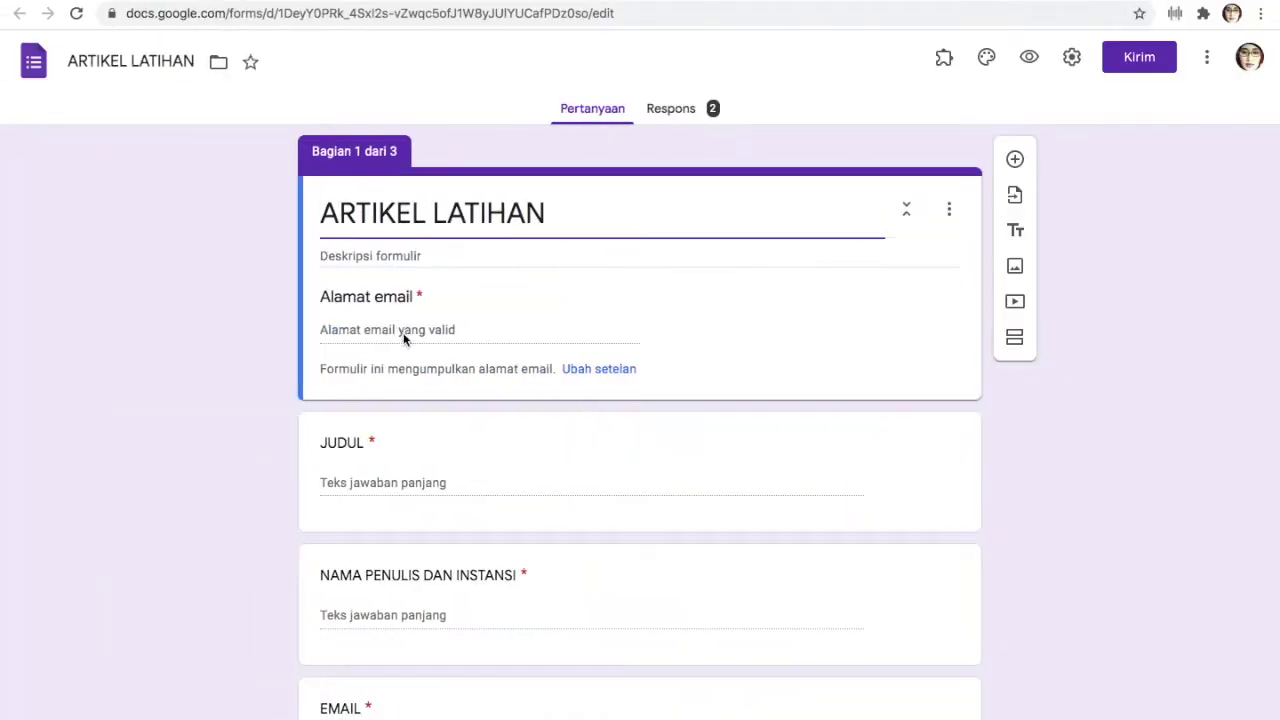
# Preview the form and paste the article title into the JUDUL answer
pyautogui.click(389, 488)
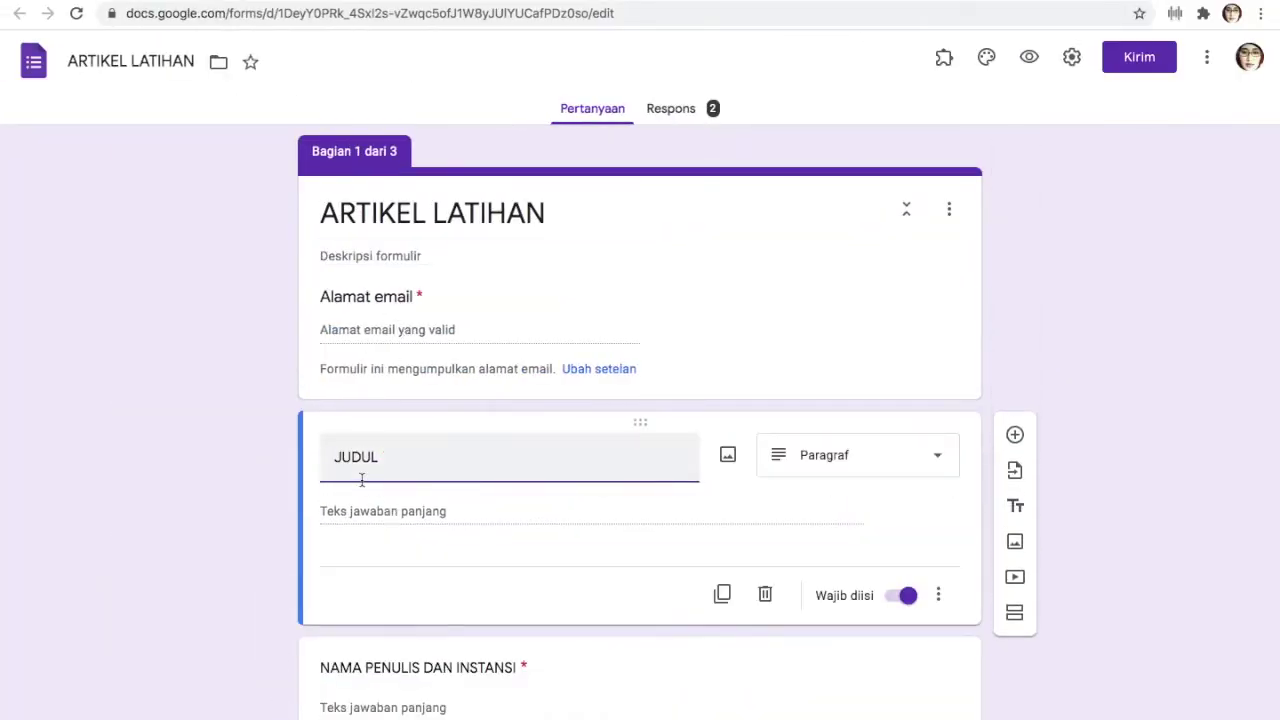
pyautogui.click(1029, 57)
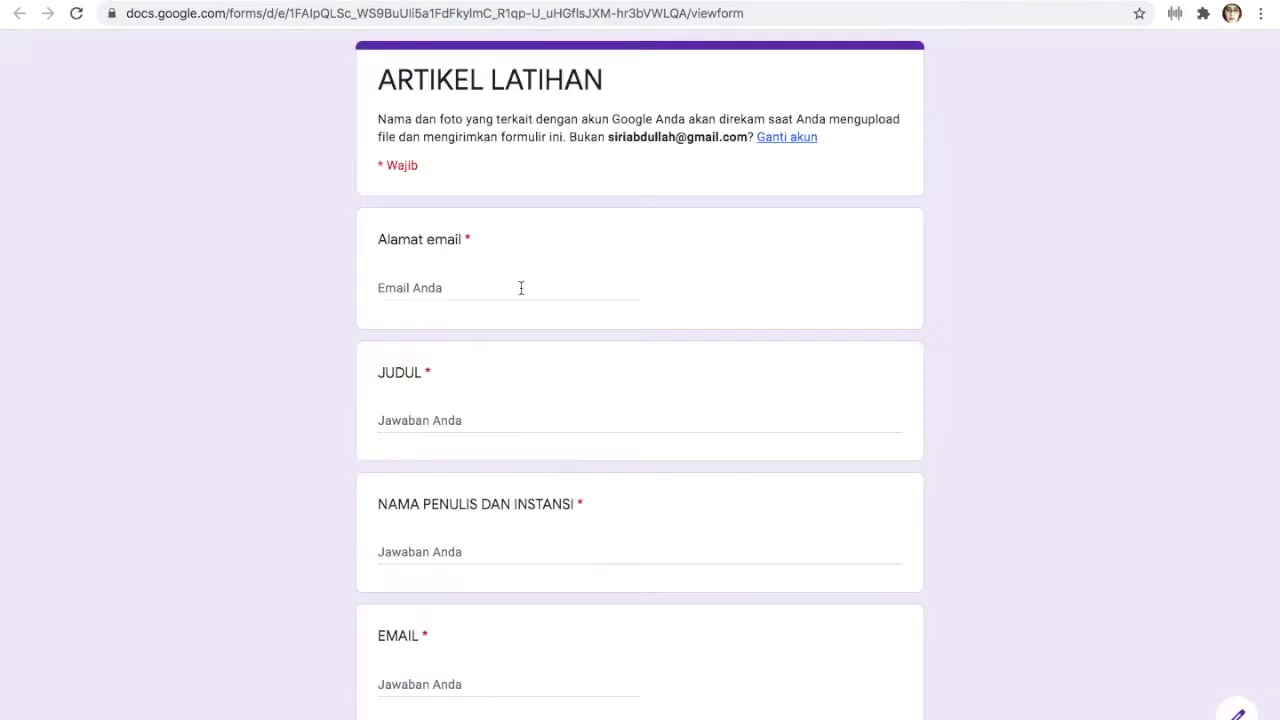
pyautogui.click(419, 420)
pyautogui.rightClick(420, 421)
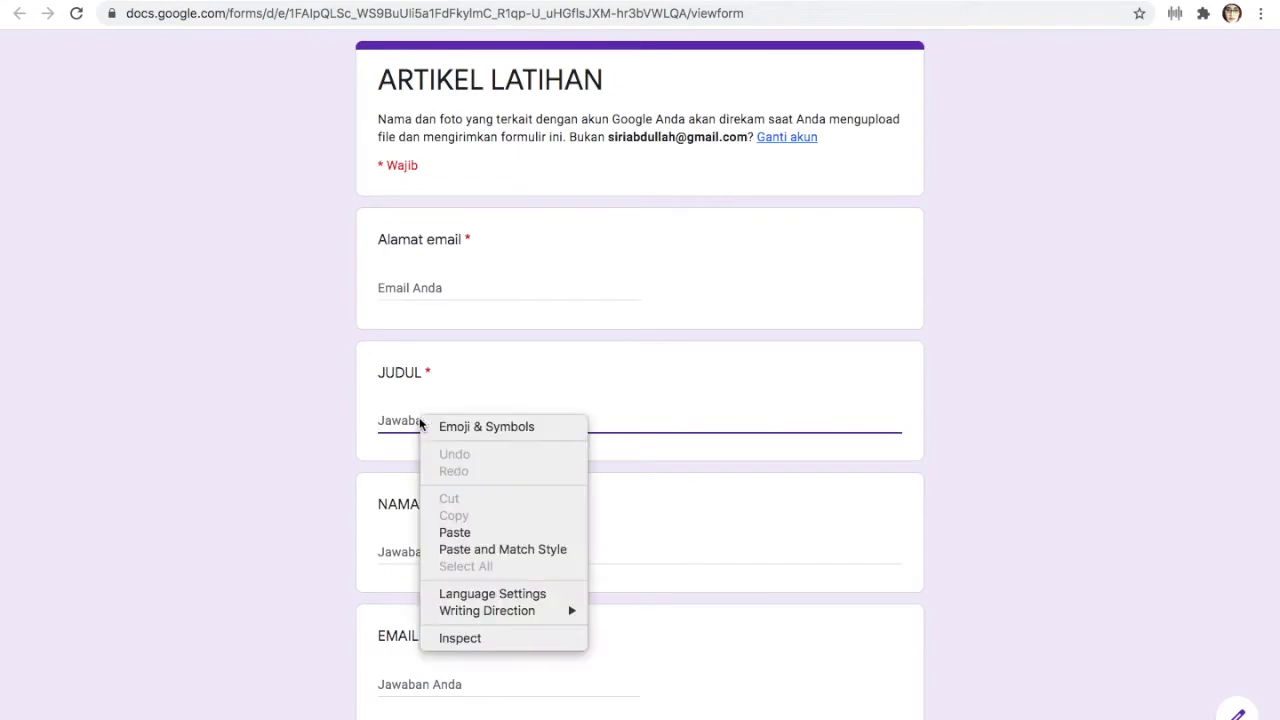
pyautogui.click(455, 532)
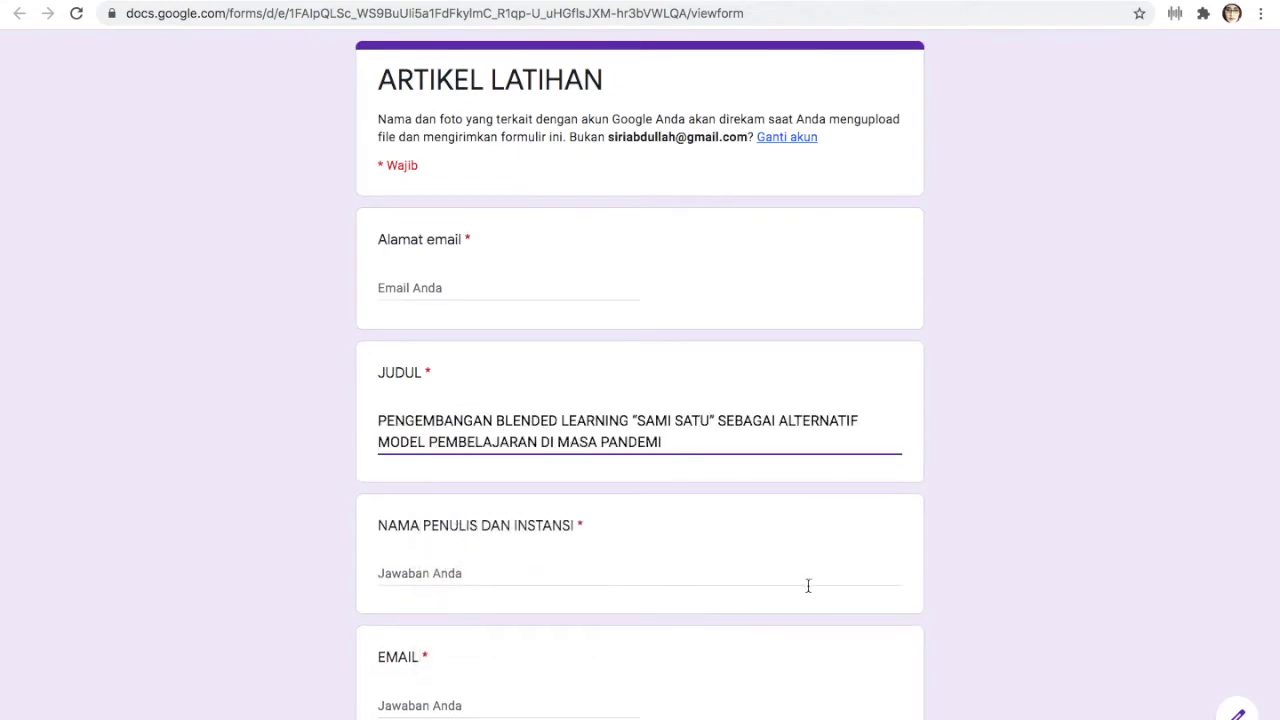
# Copy the author's name from Word and paste it into the name and institution answer
pyautogui.click(704, 692)
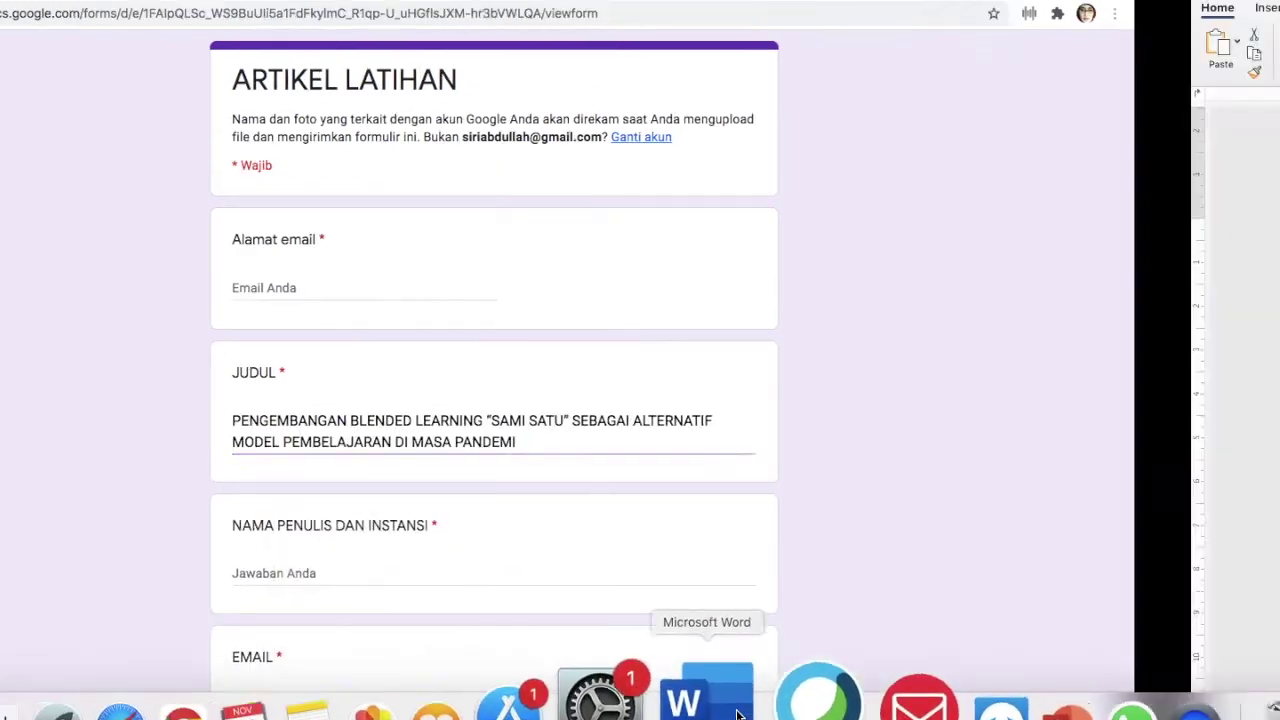
pyautogui.moveTo(585, 305); pyautogui.dragTo(771, 294)
pyautogui.click(66, 52)
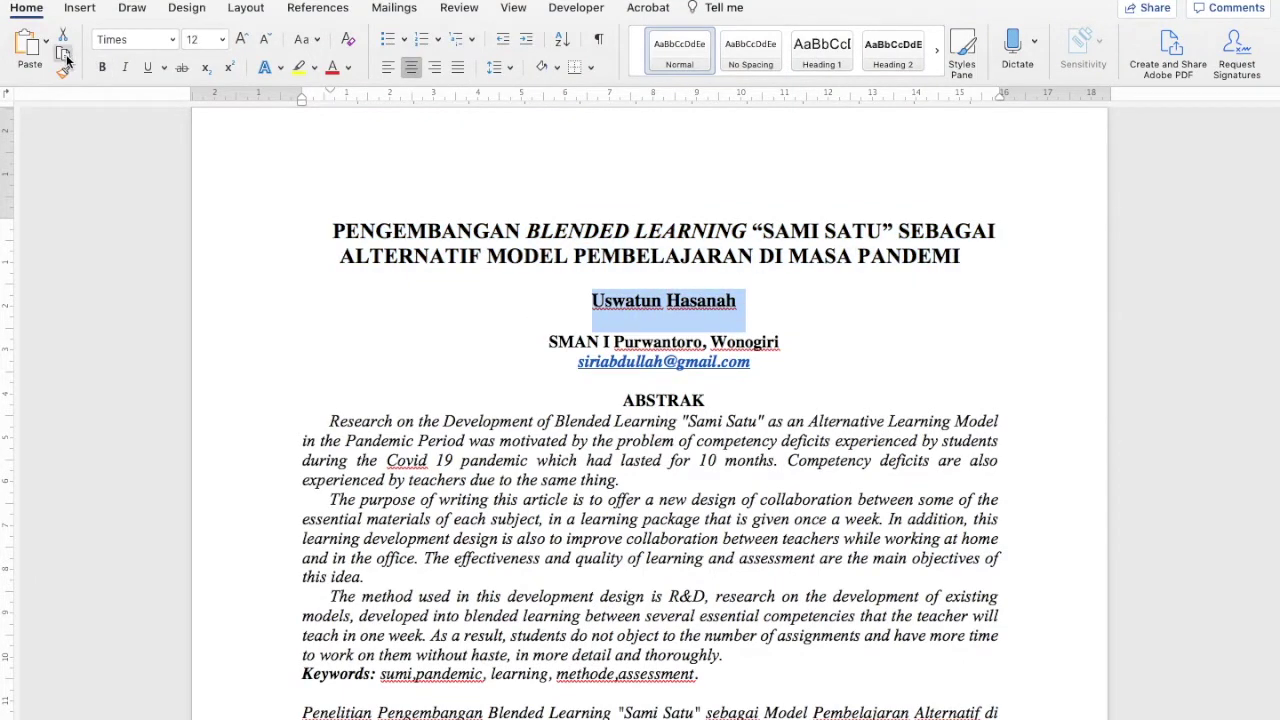
pyautogui.click(286, 692)
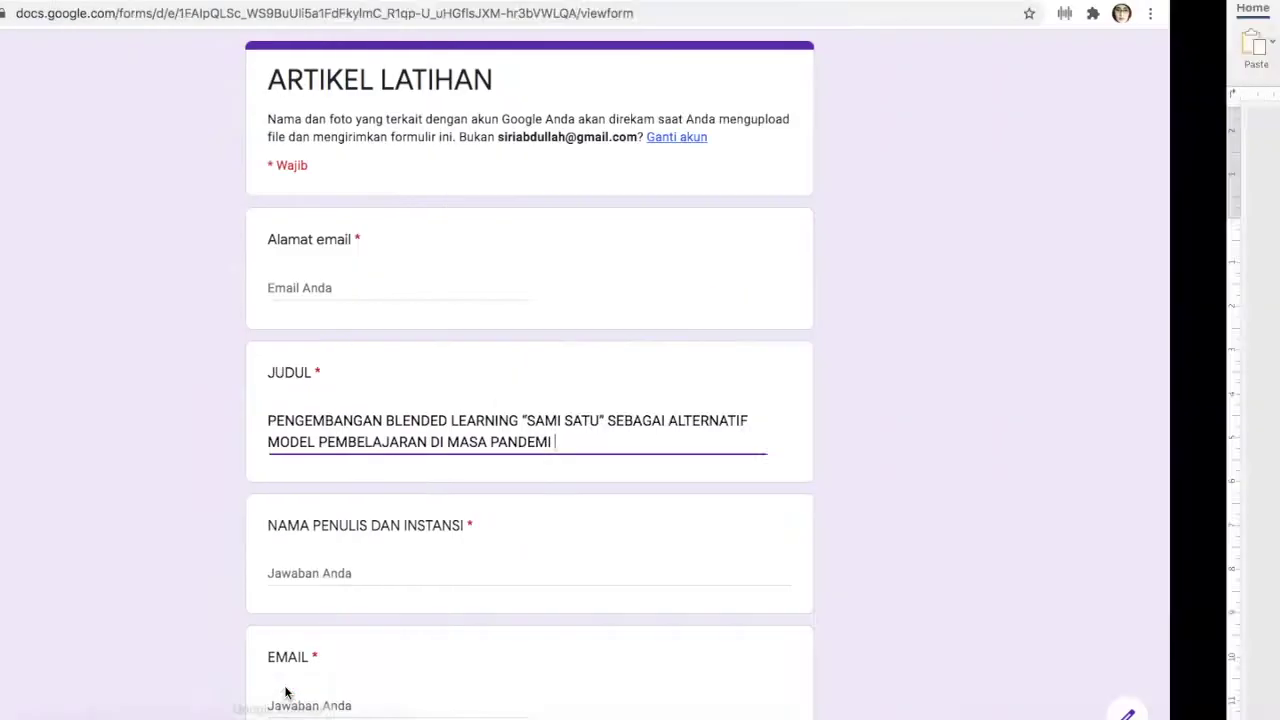
pyautogui.click(406, 591)
pyautogui.click(407, 573)
pyautogui.rightClick(407, 577)
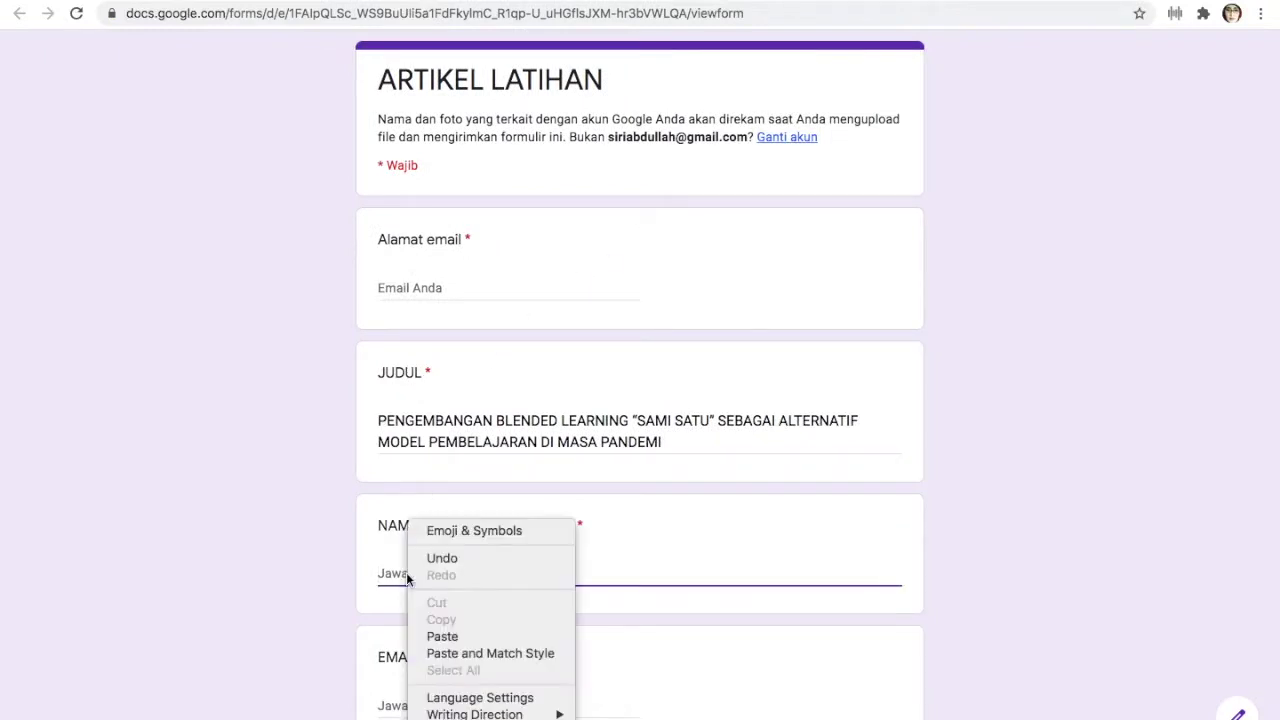
pyautogui.click(441, 632)
# Begin the EMAIL answer and choose JURNAL as the MENULIS writing type
pyautogui.scroll(-3, 440, 629)
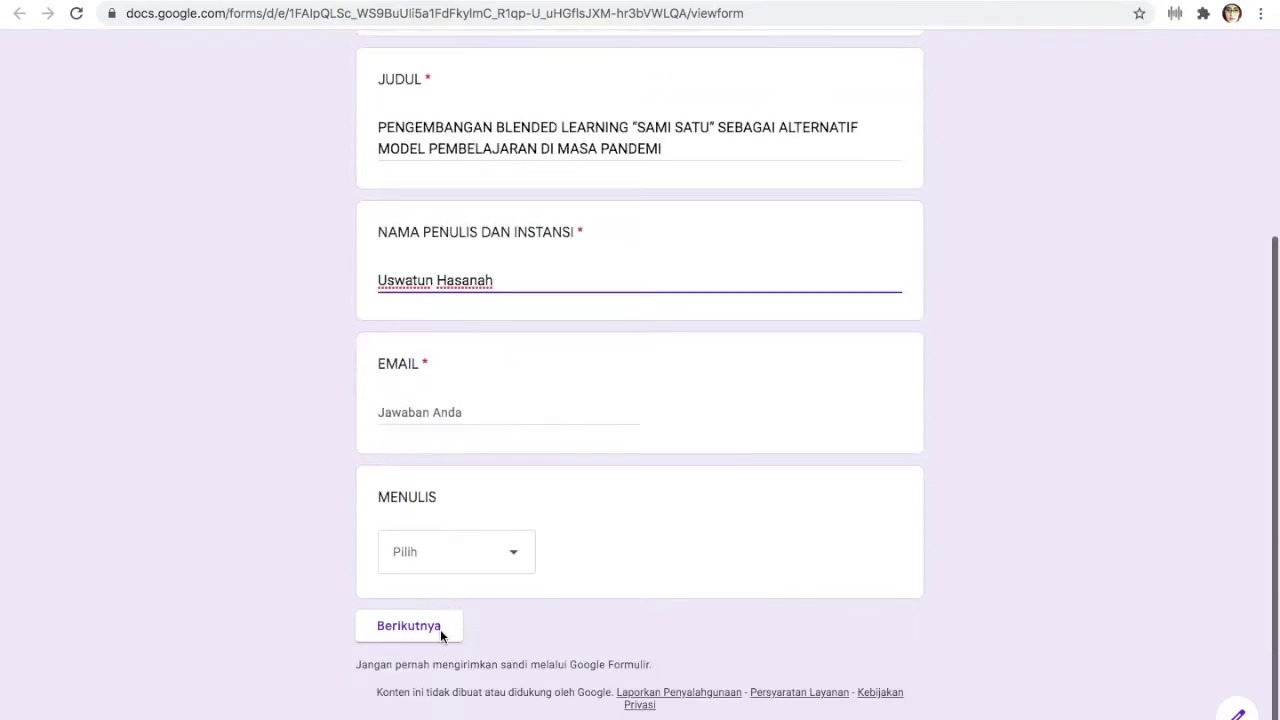
pyautogui.click(391, 410)
pyautogui.write('S')
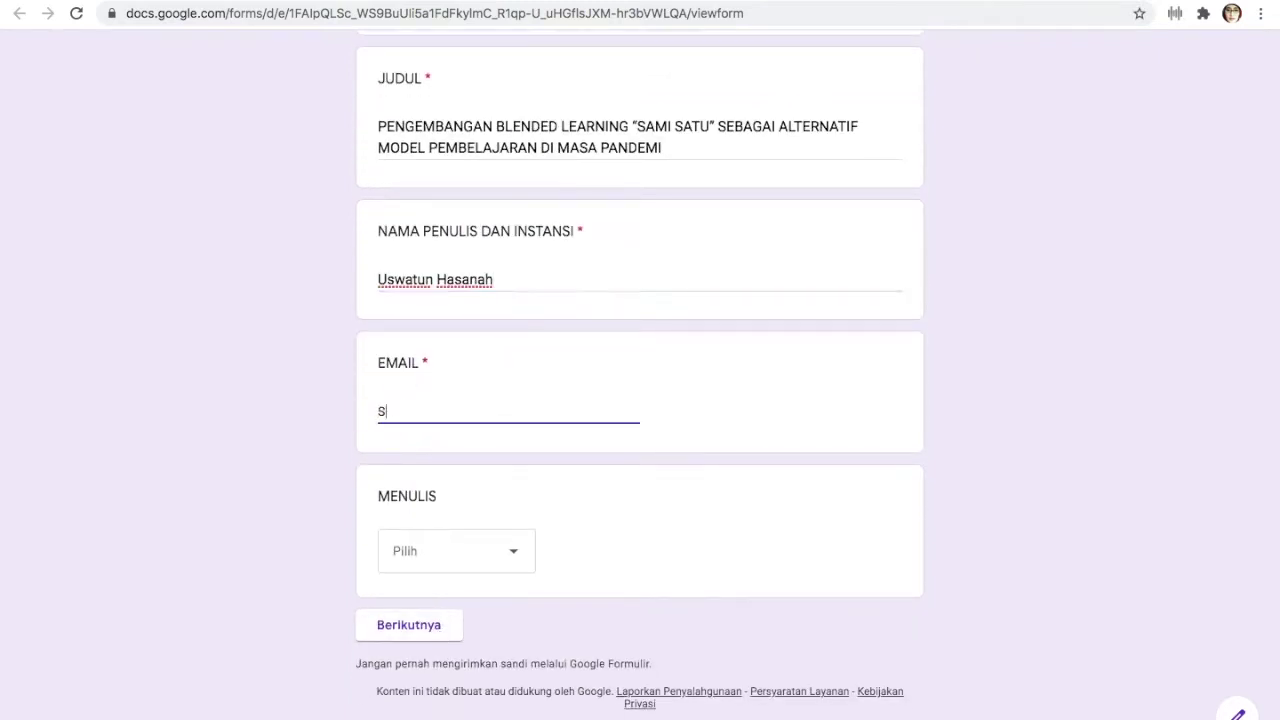
pyautogui.press('BackSpace')
pyautogui.write('s')
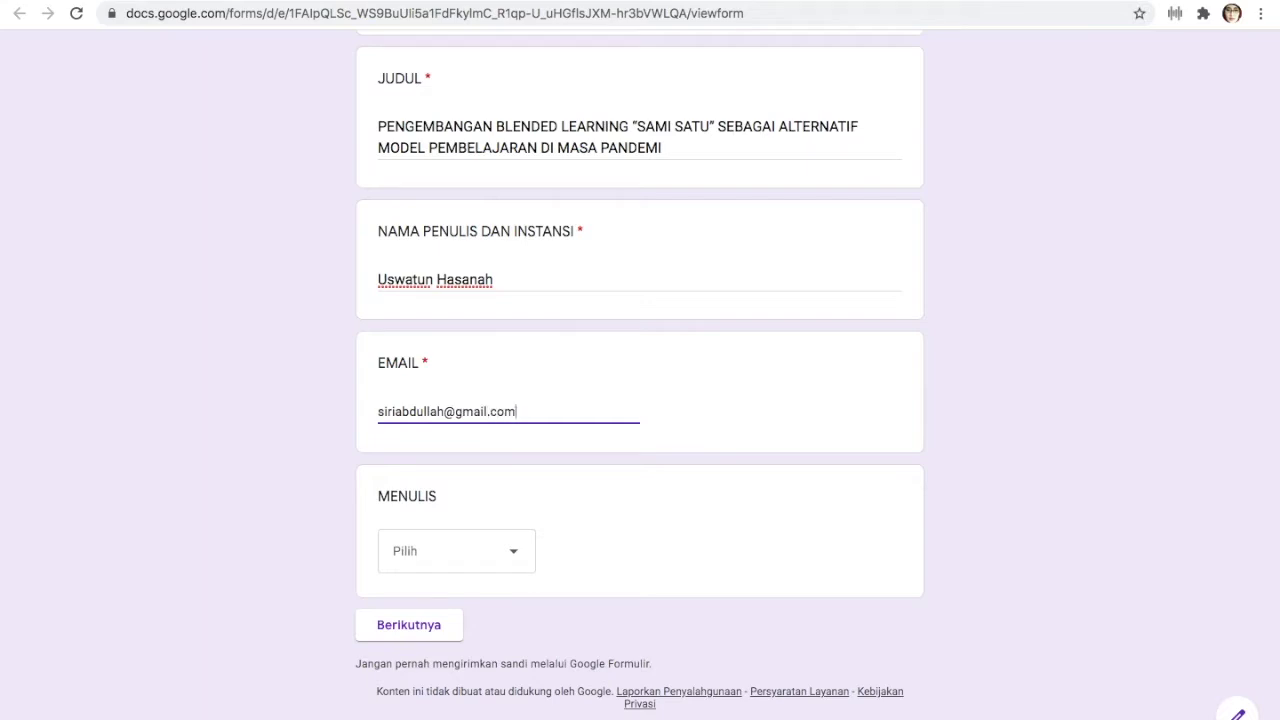
pyautogui.click(519, 568)
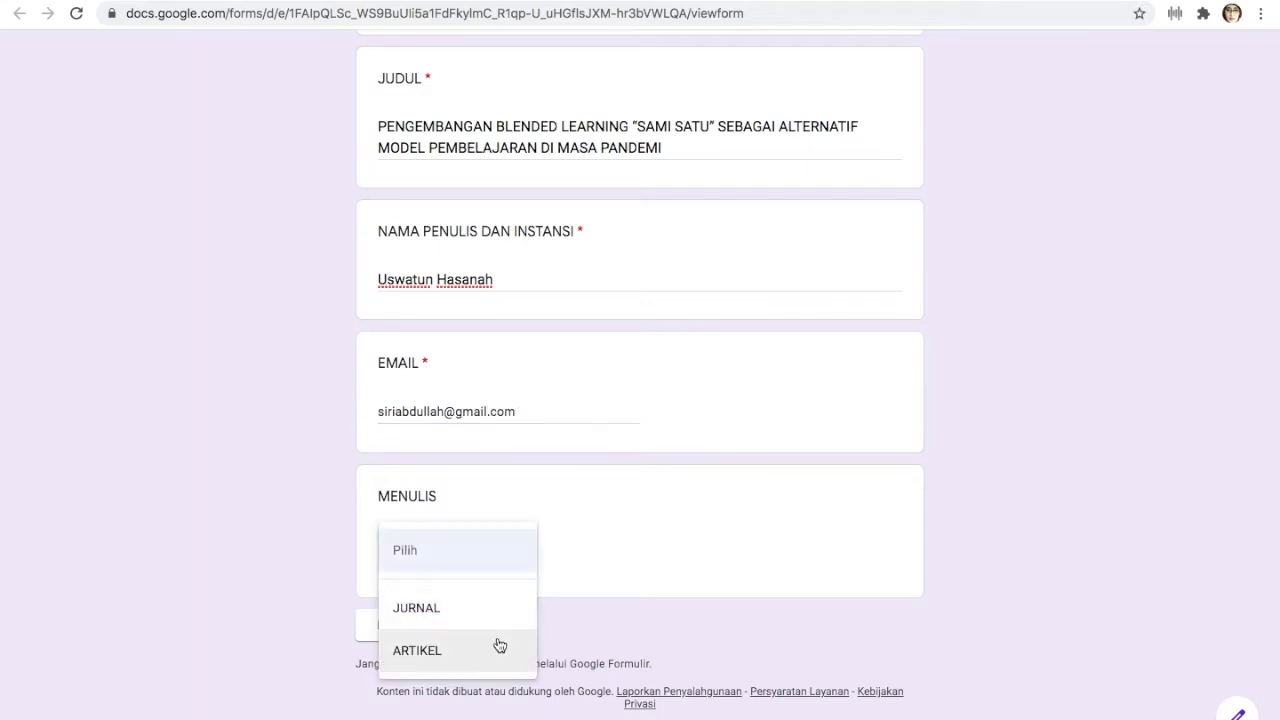
pyautogui.click(479, 609)
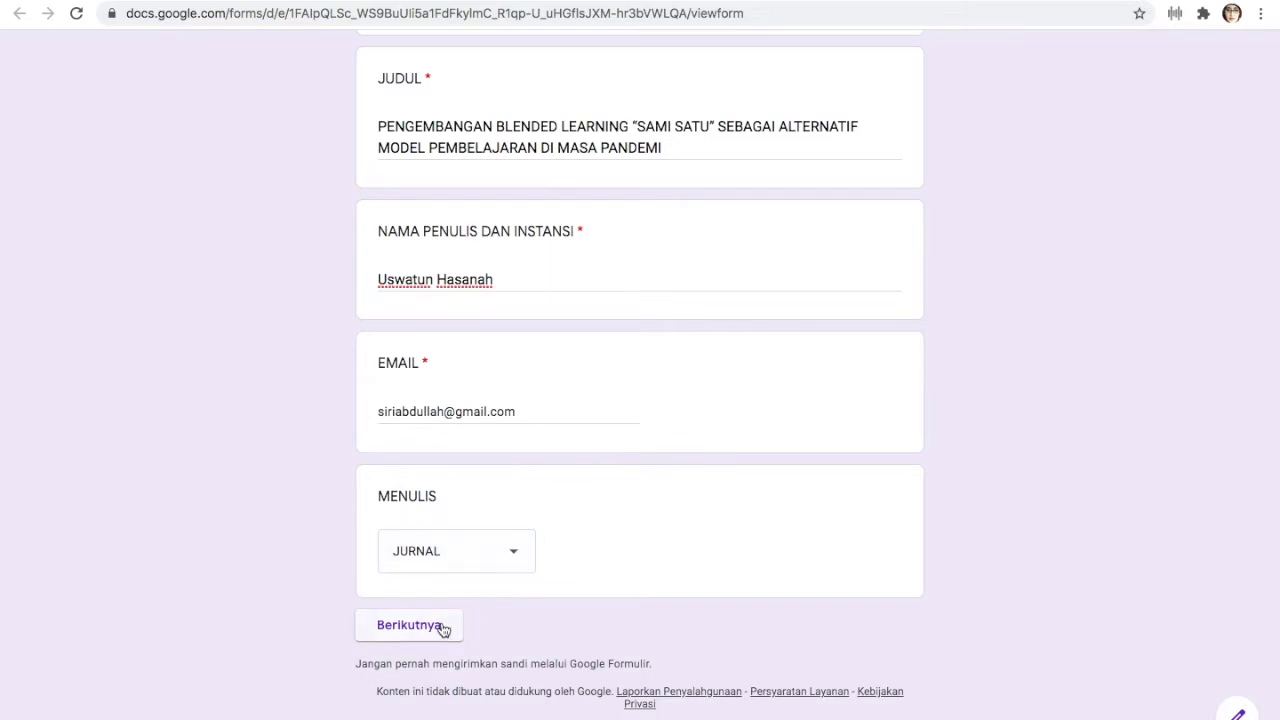
pyautogui.click(443, 628)
# Enter the author's e-mail address in the Alamat email answer and continue to the next section
pyautogui.click(481, 296)
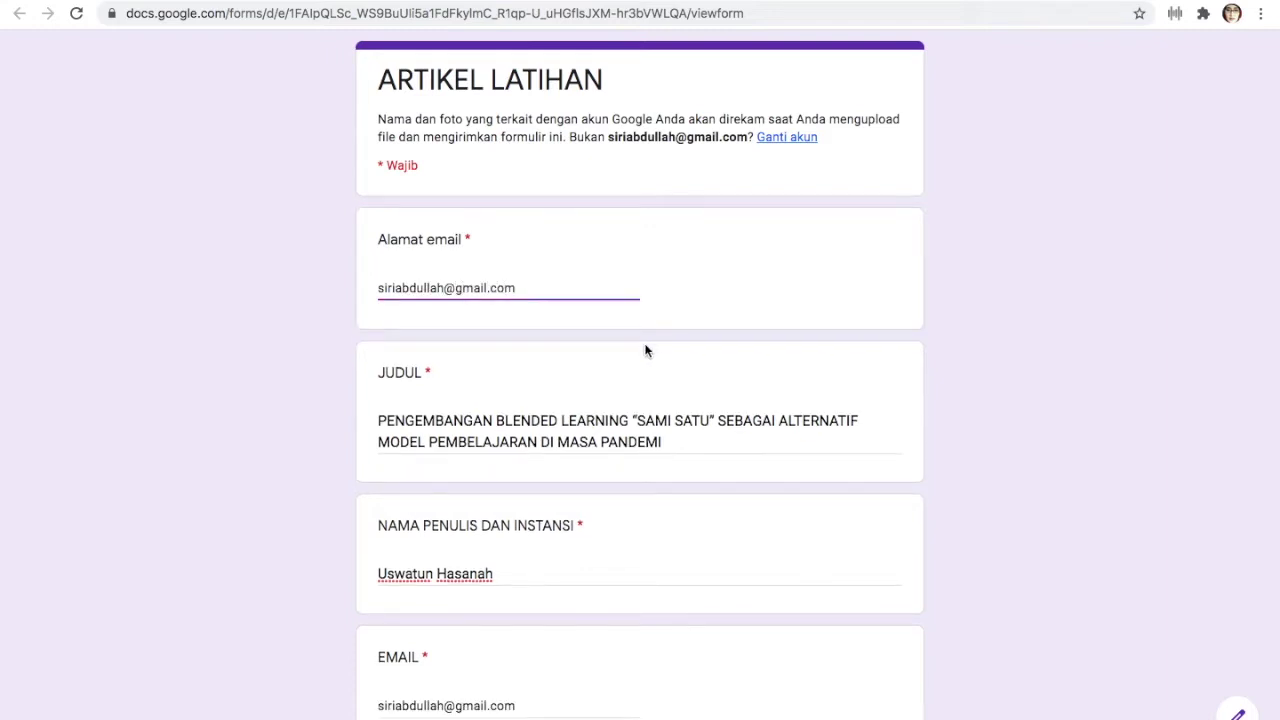
pyautogui.scroll(-3, 646, 349)
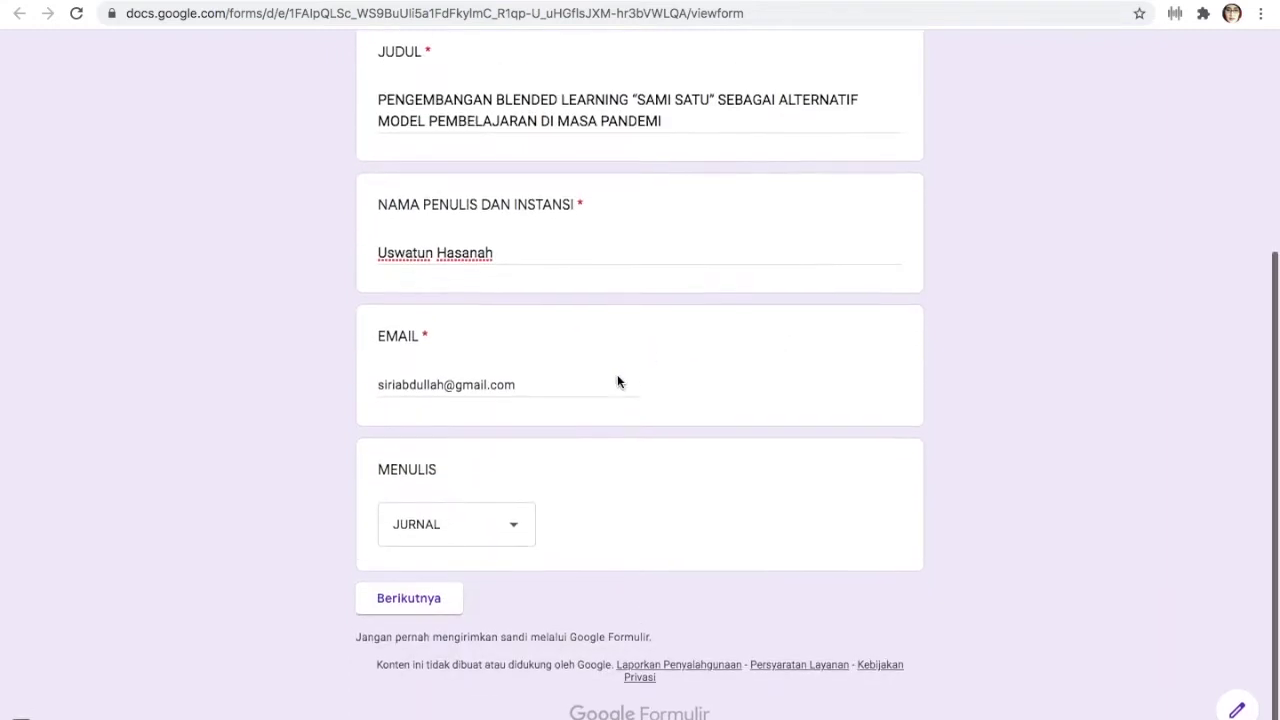
pyautogui.click(418, 619)
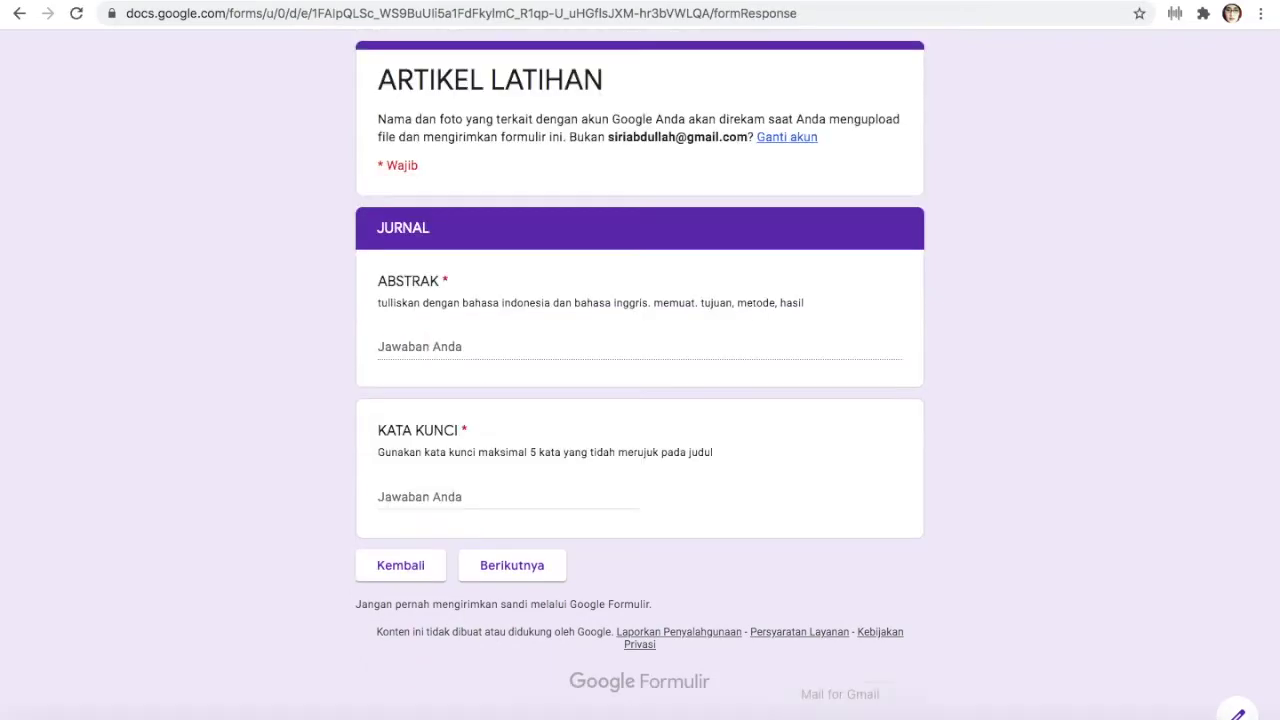
# Copy the English abstract from the Word article
pyautogui.moveTo(993, 710)
pyautogui.click(703, 708)
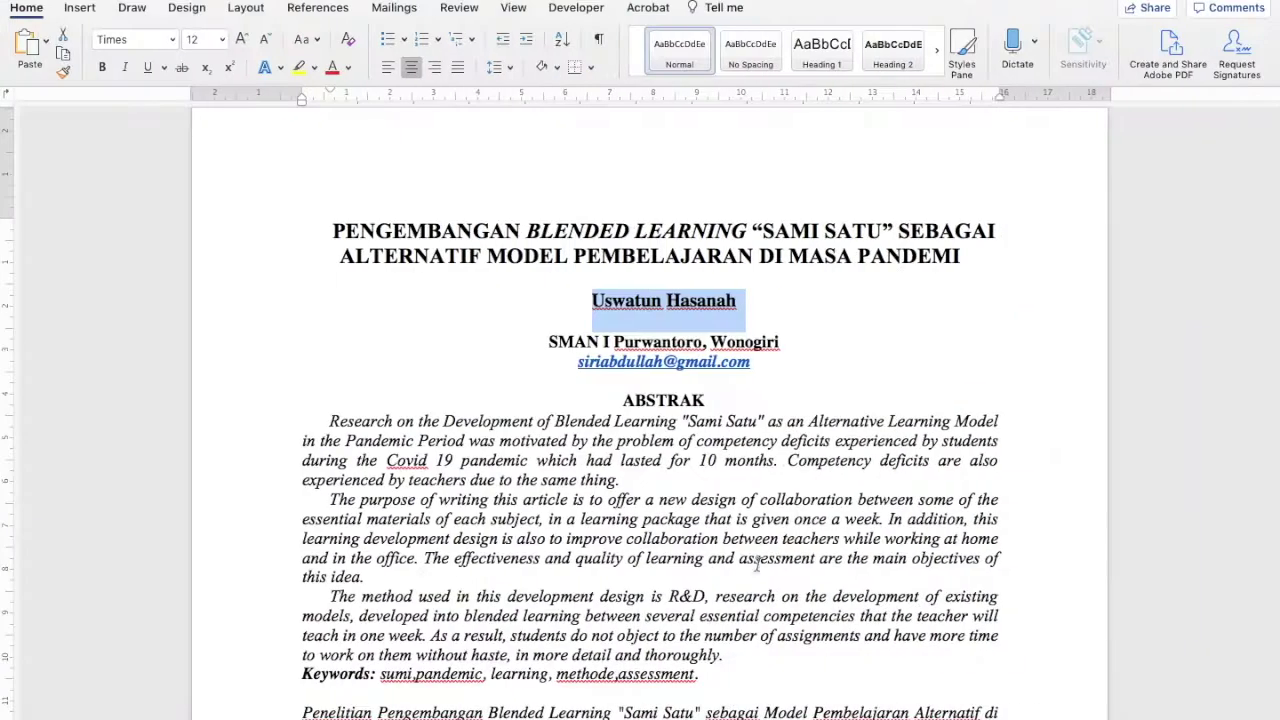
pyautogui.scroll(-3, 388, 377)
pyautogui.moveTo(311, 203); pyautogui.dragTo(855, 460)
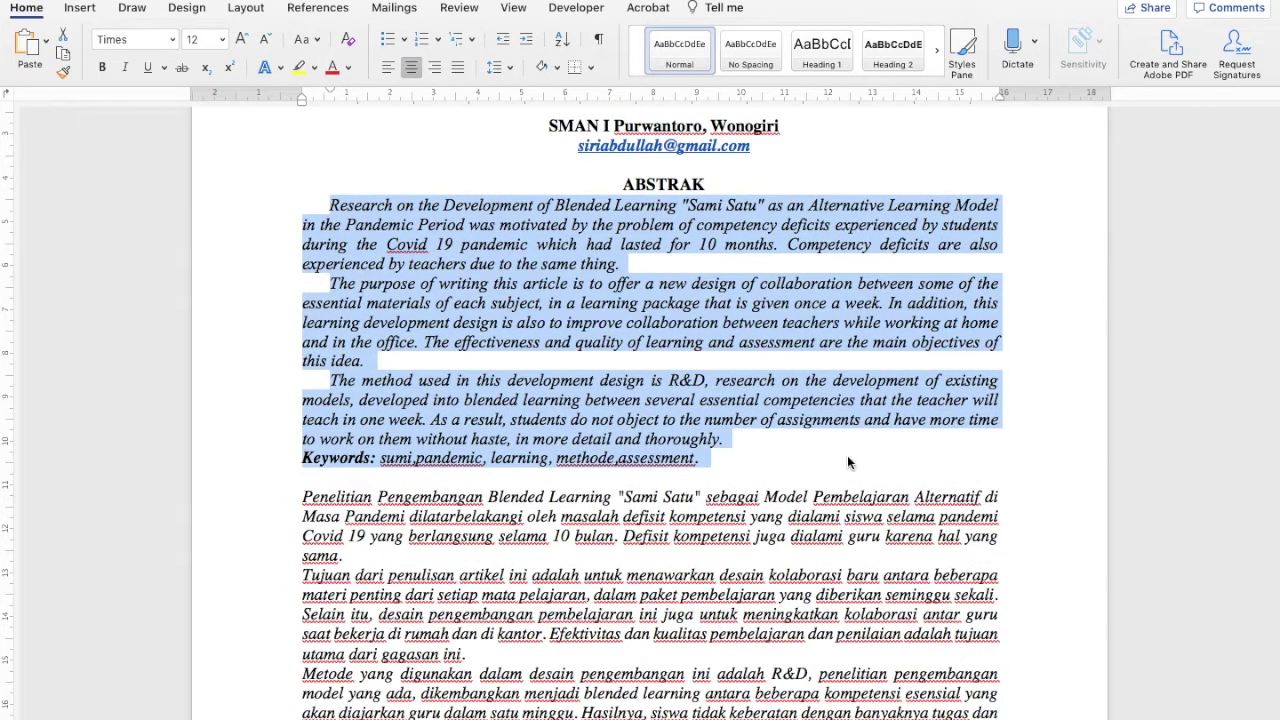
pyautogui.rightClick(619, 272)
pyautogui.click(636, 296)
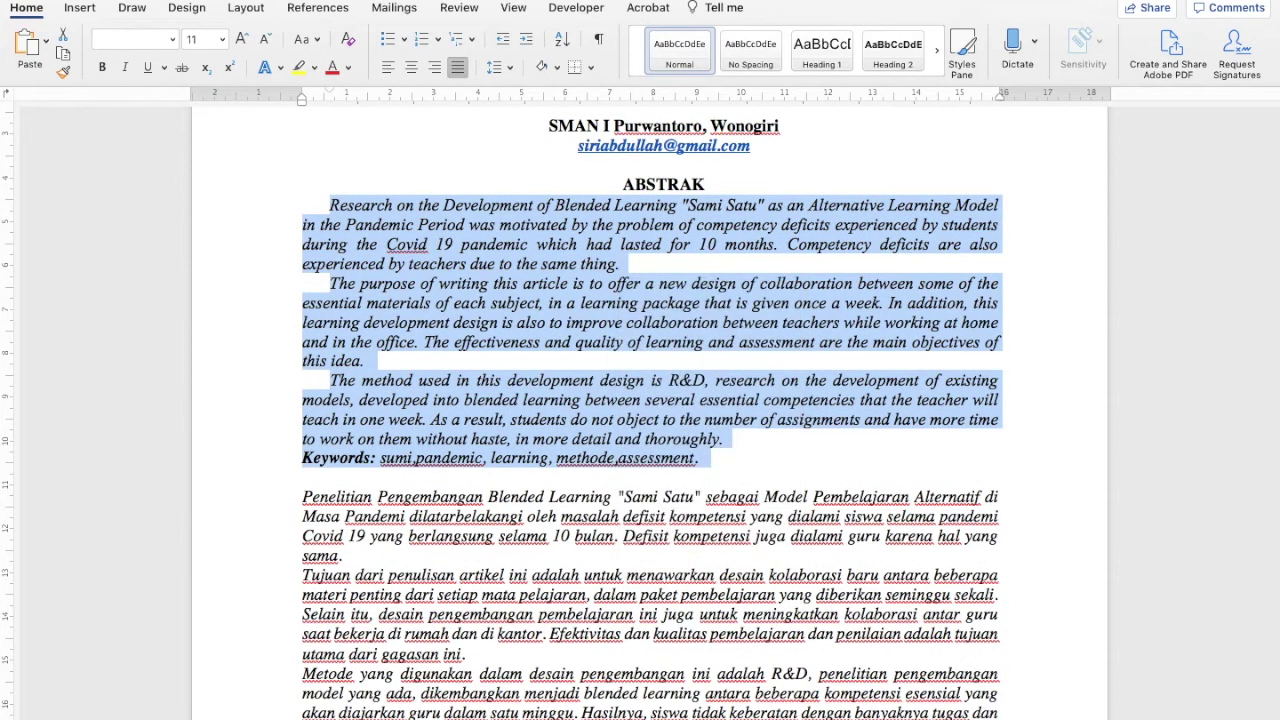
# Paste the abstract into the ABSTRAK answer and delete its trailing Keywords line
pyautogui.click(277, 692)
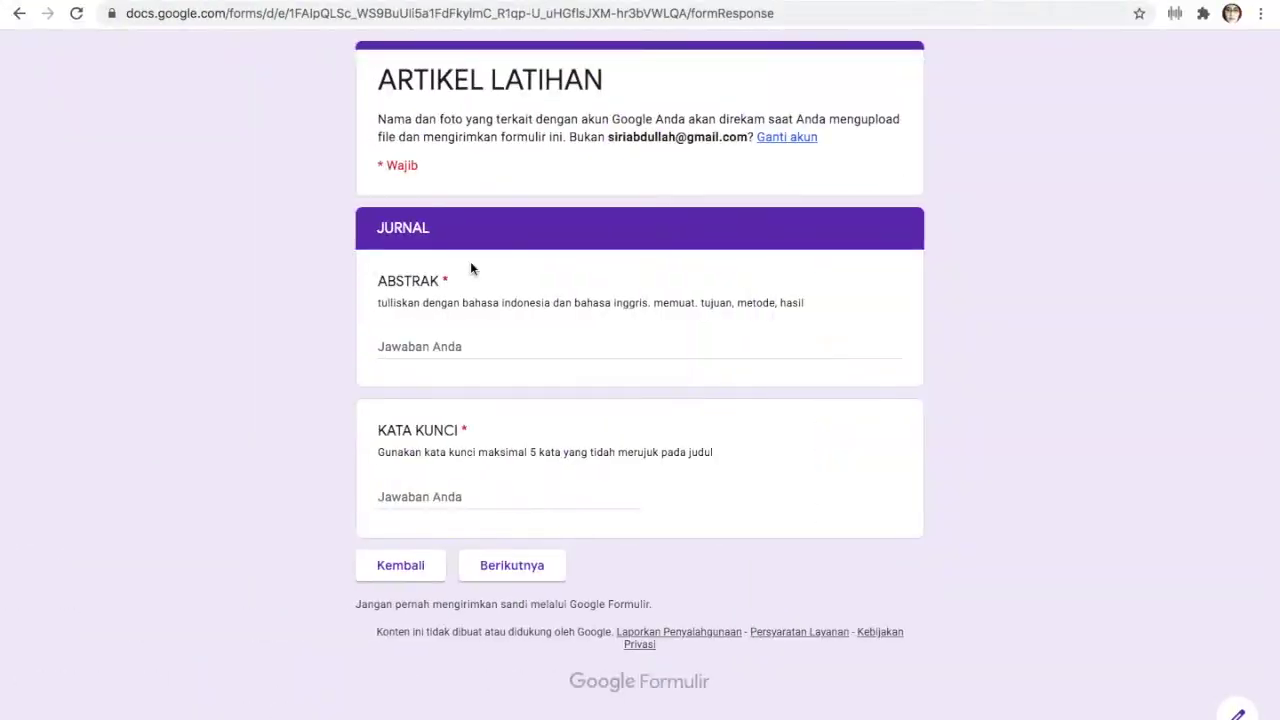
pyautogui.click(423, 342)
pyautogui.rightClick(423, 342)
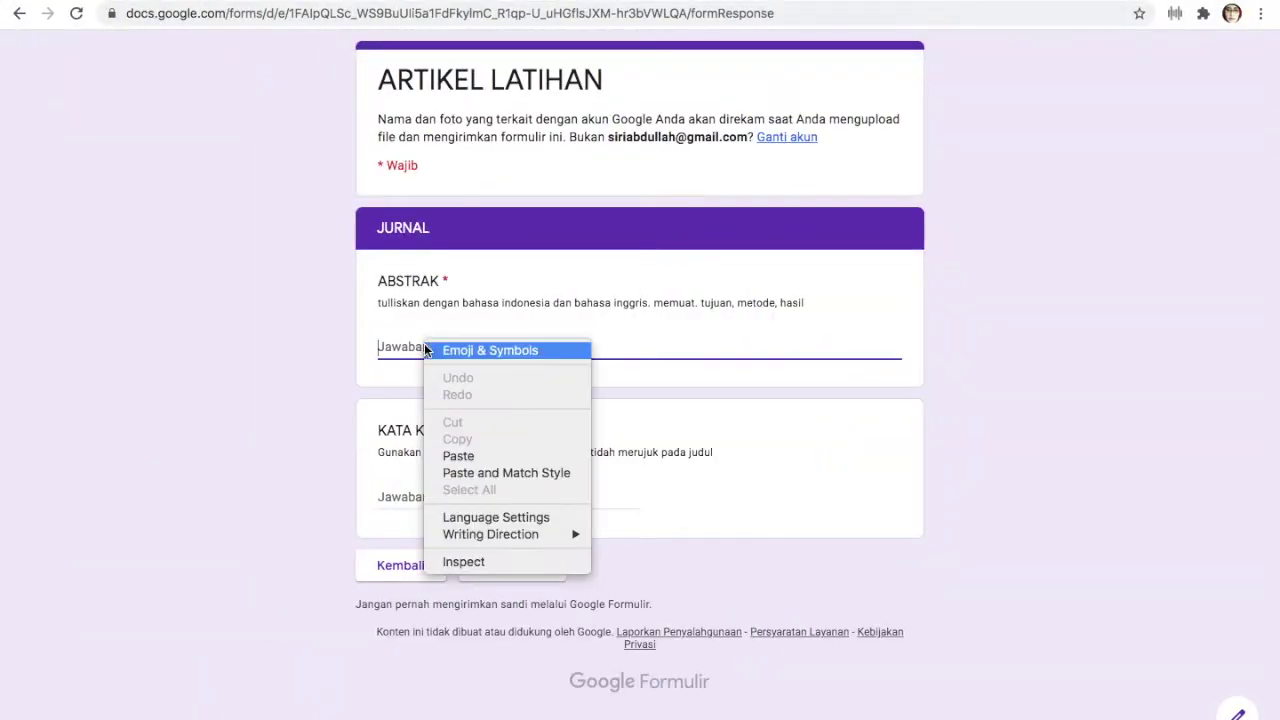
pyautogui.click(474, 455)
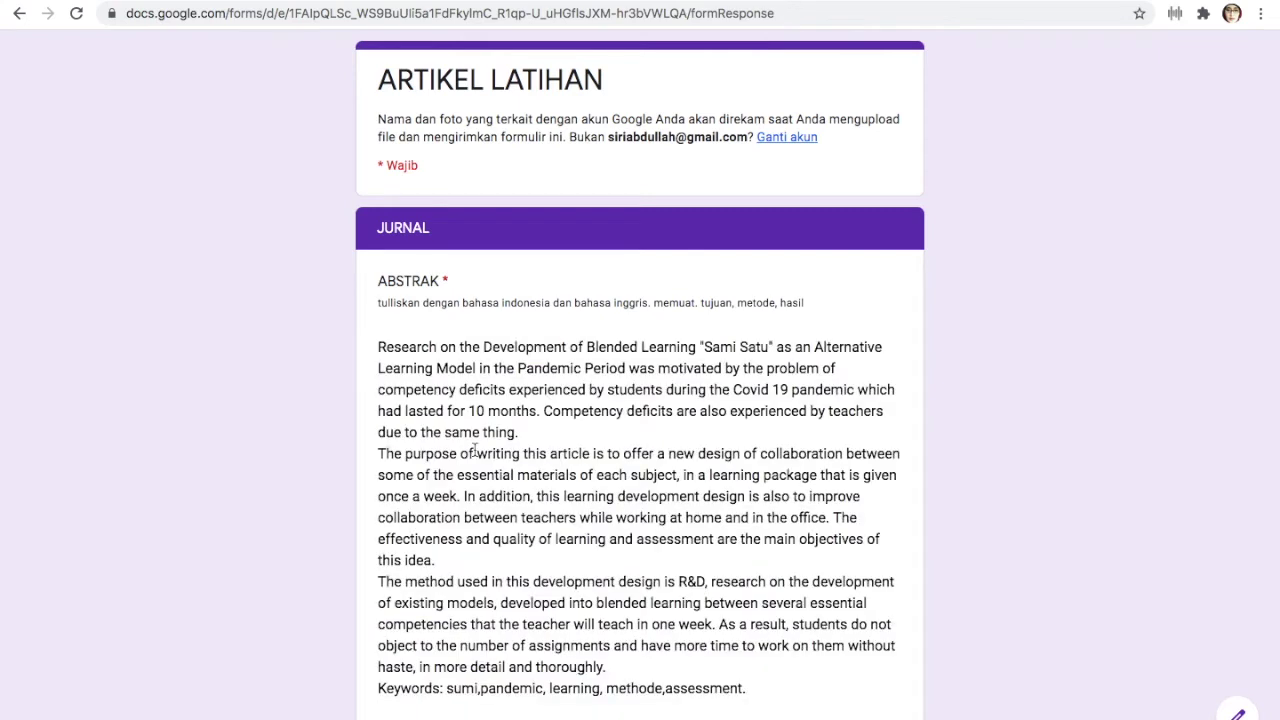
pyautogui.moveTo(766, 686); pyautogui.dragTo(373, 703)
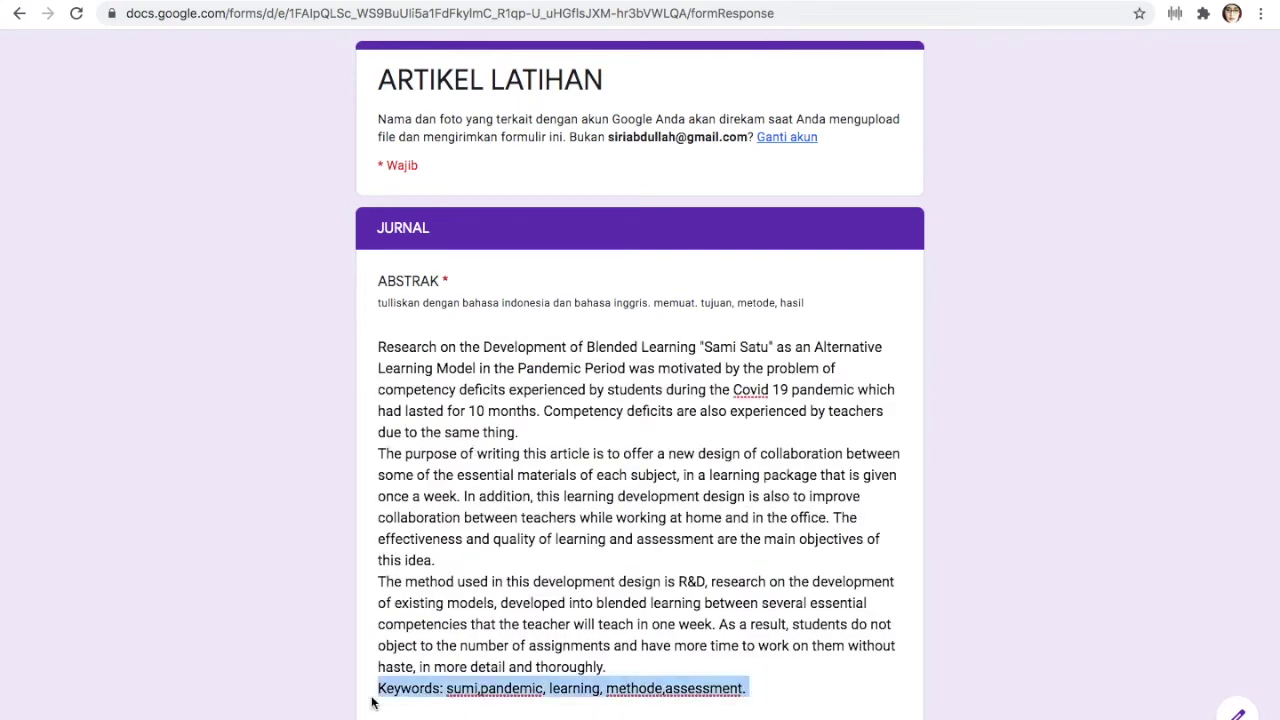
pyautogui.press('BackSpace')
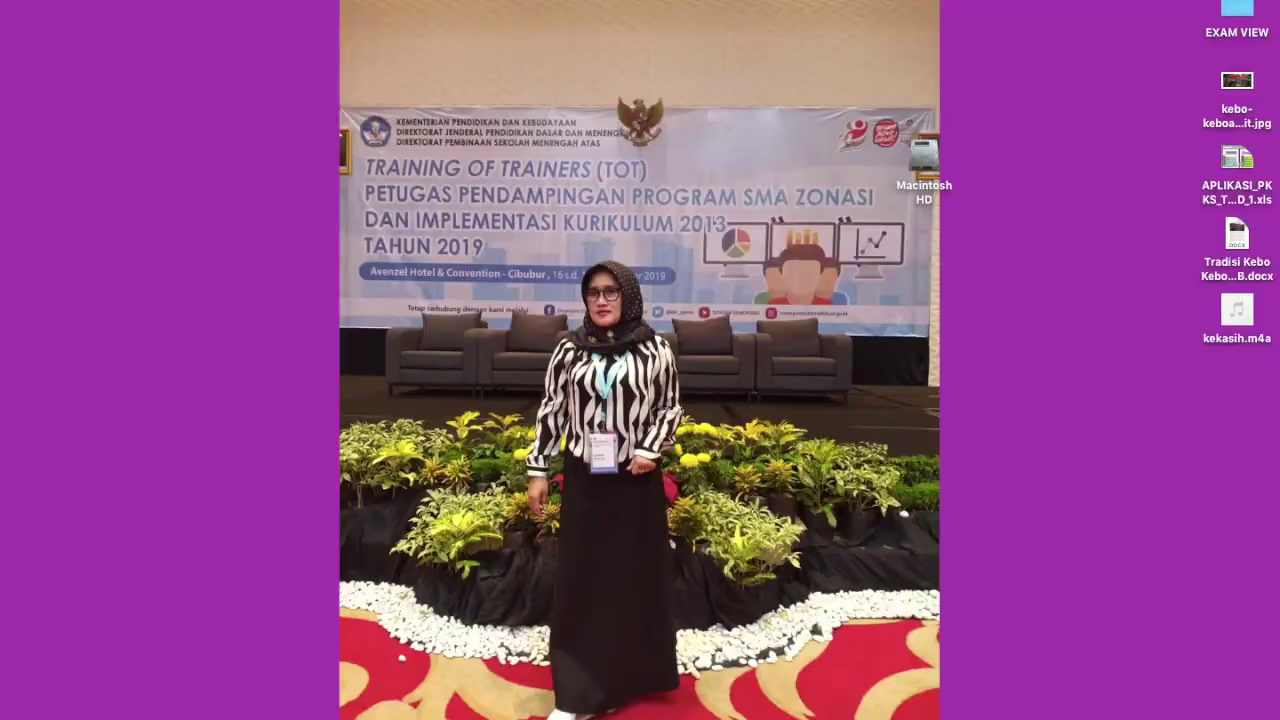
pyautogui.moveTo(543, 710)
# Go back to the PGRI folder in Google Drive and open the HASIL folder with a different file view
pyautogui.click(292, 688)
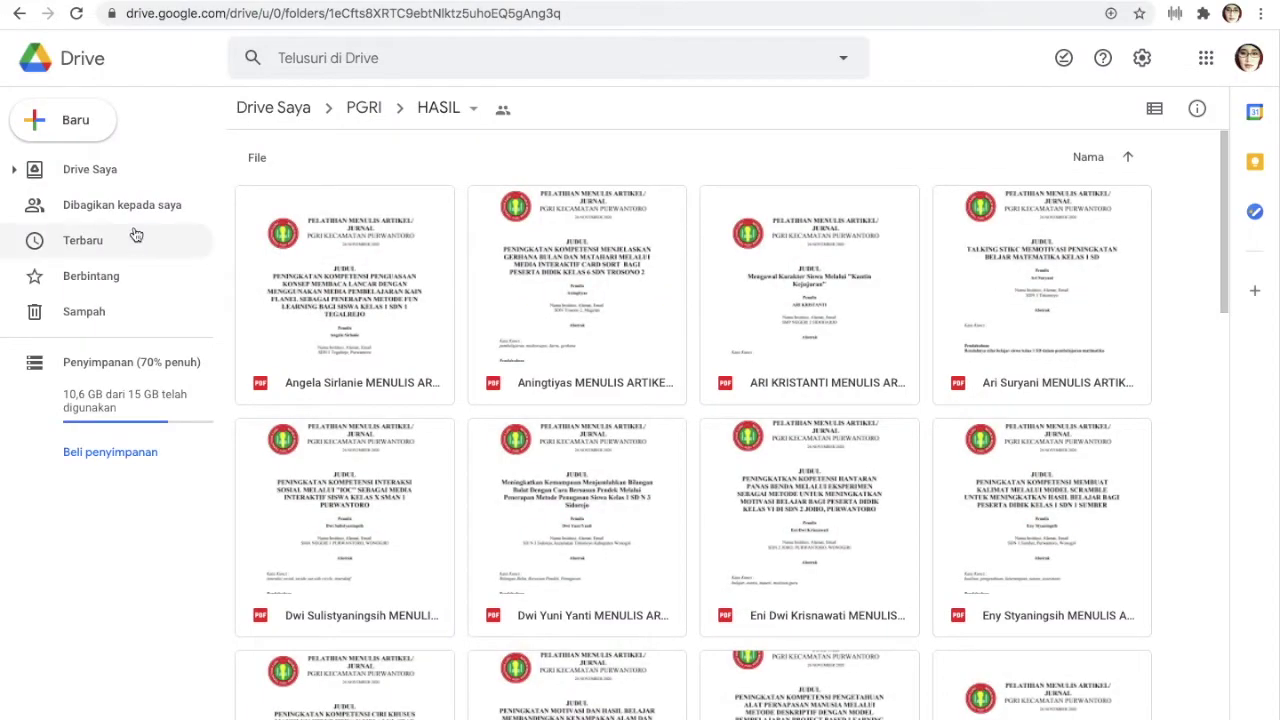
pyautogui.click(16, 13)
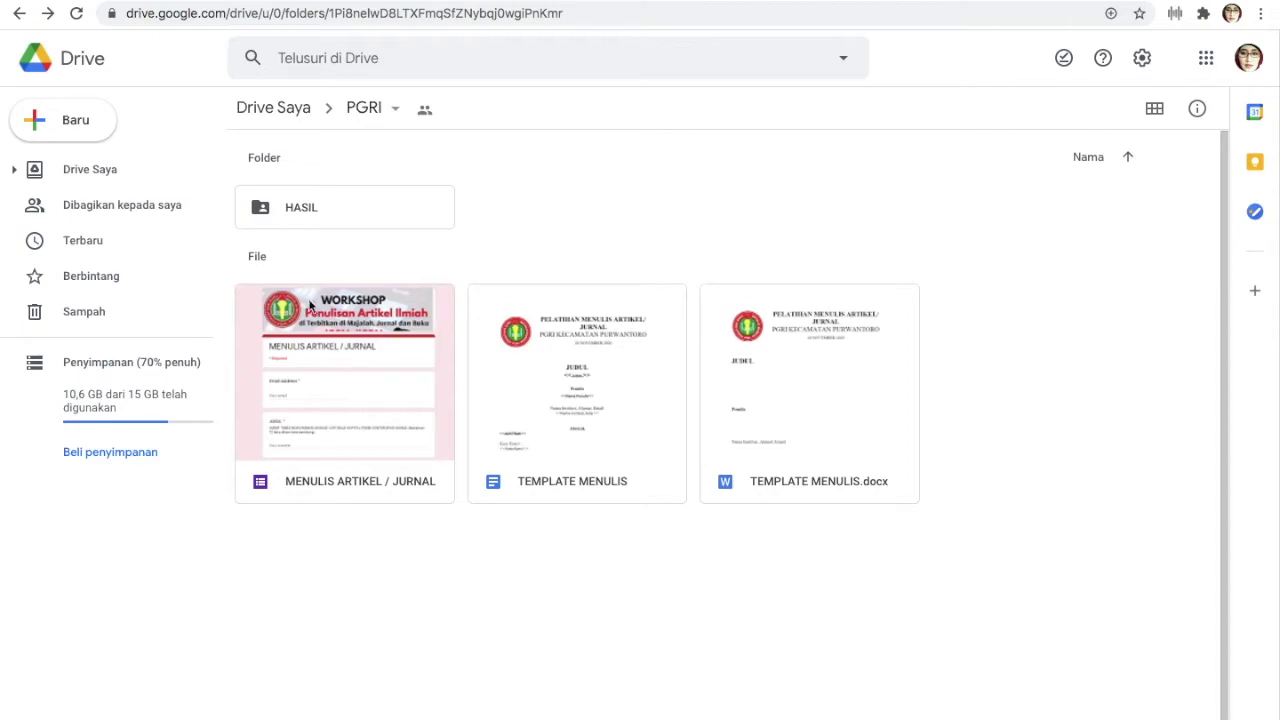
pyautogui.doubleClick(298, 213)
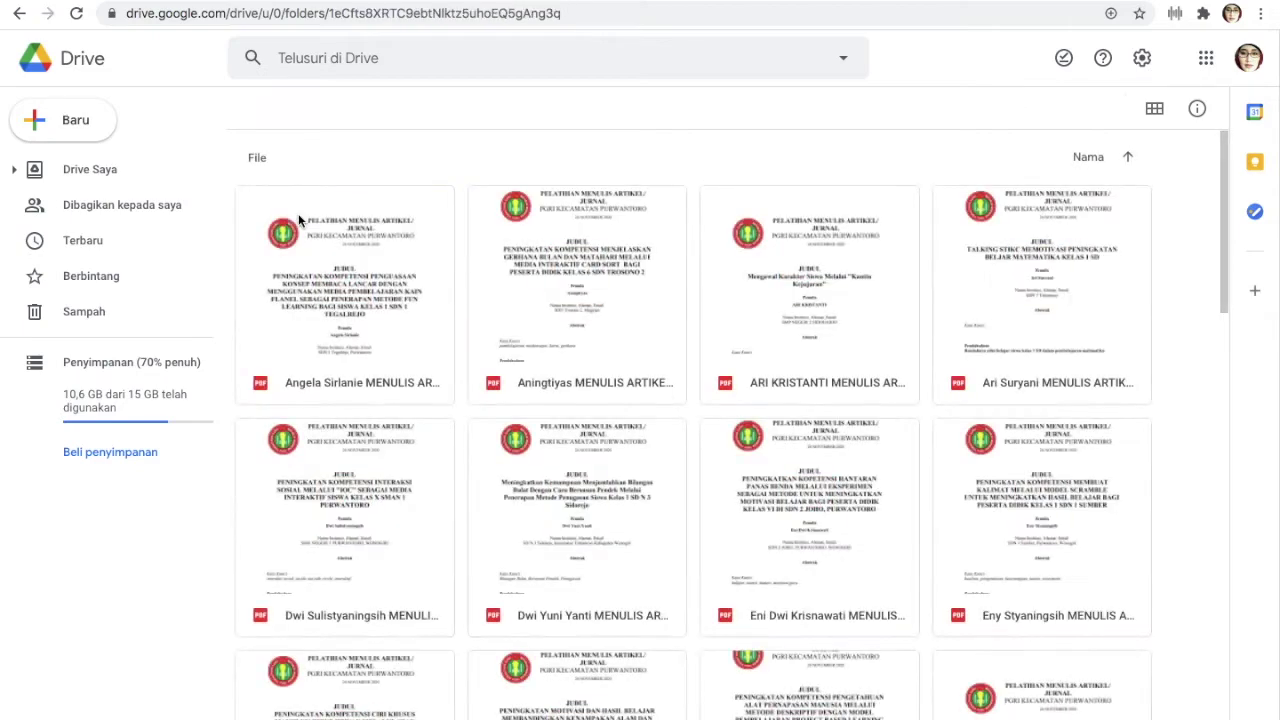
pyautogui.click(1155, 110)
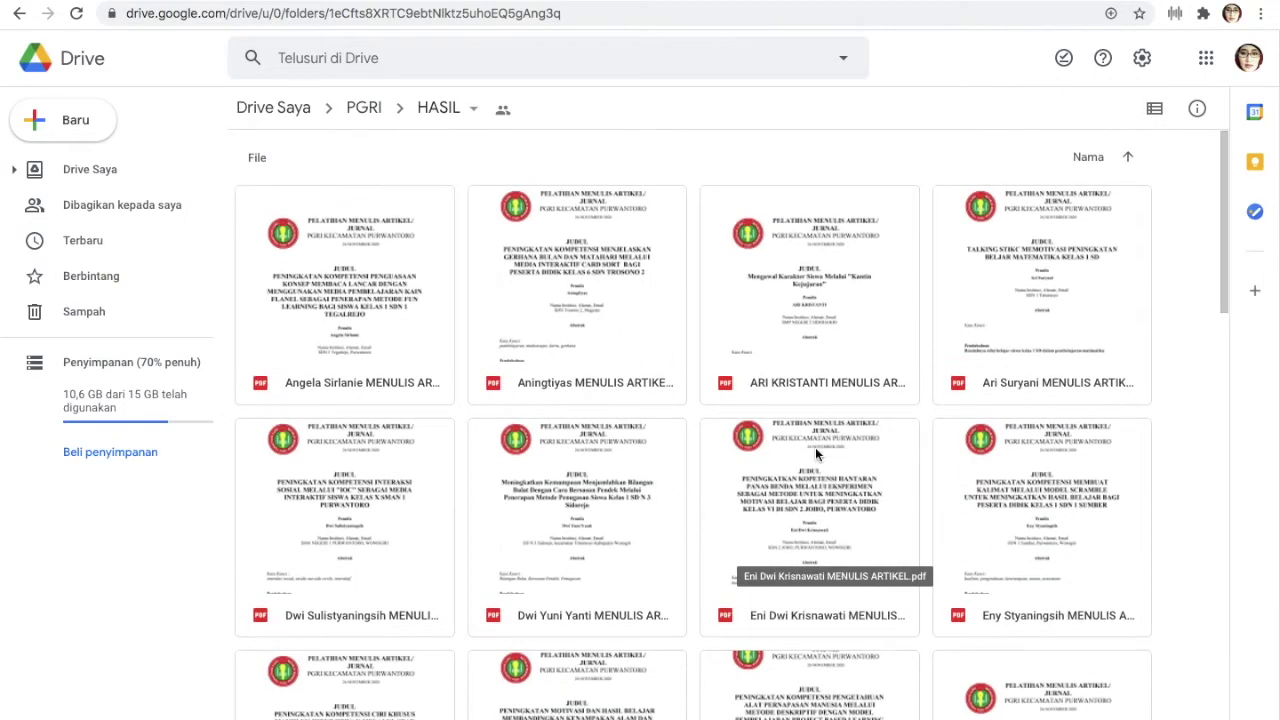
pyautogui.scroll(-6, 800, 617)
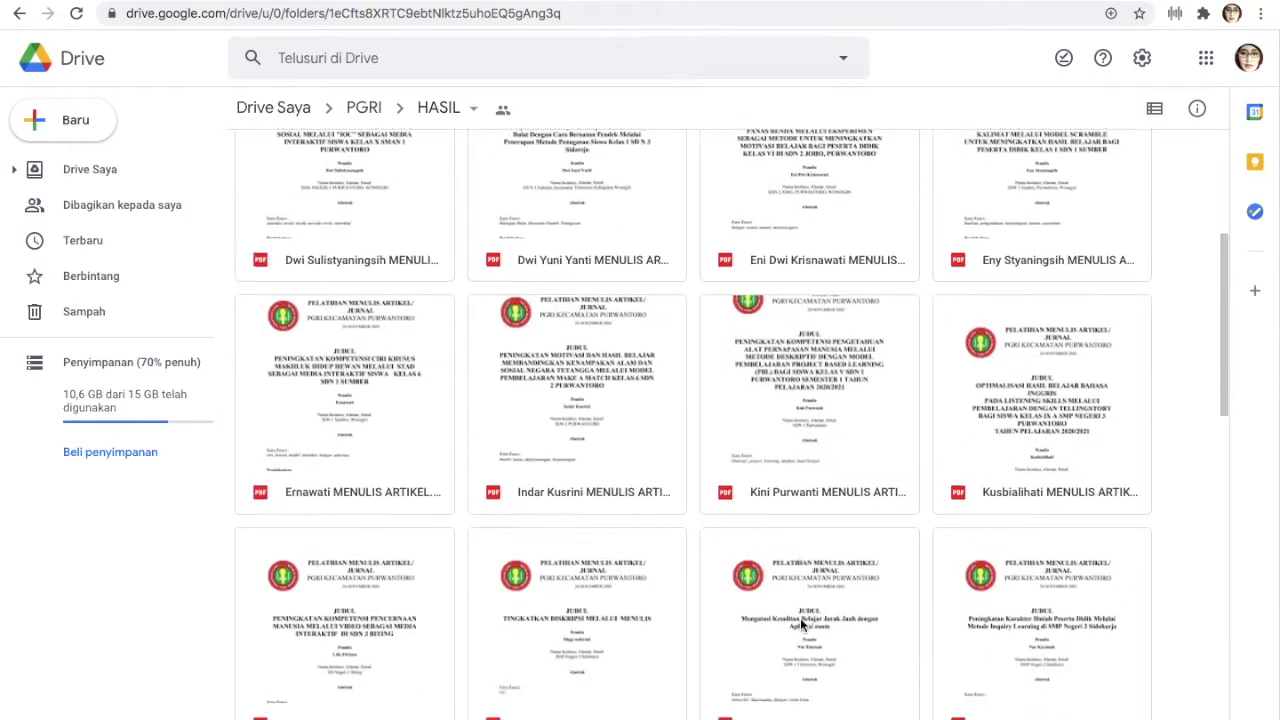
# Preview a participant's MENULIS ARTIKEL PDF, scroll through it, and download it
pyautogui.doubleClick(612, 543)
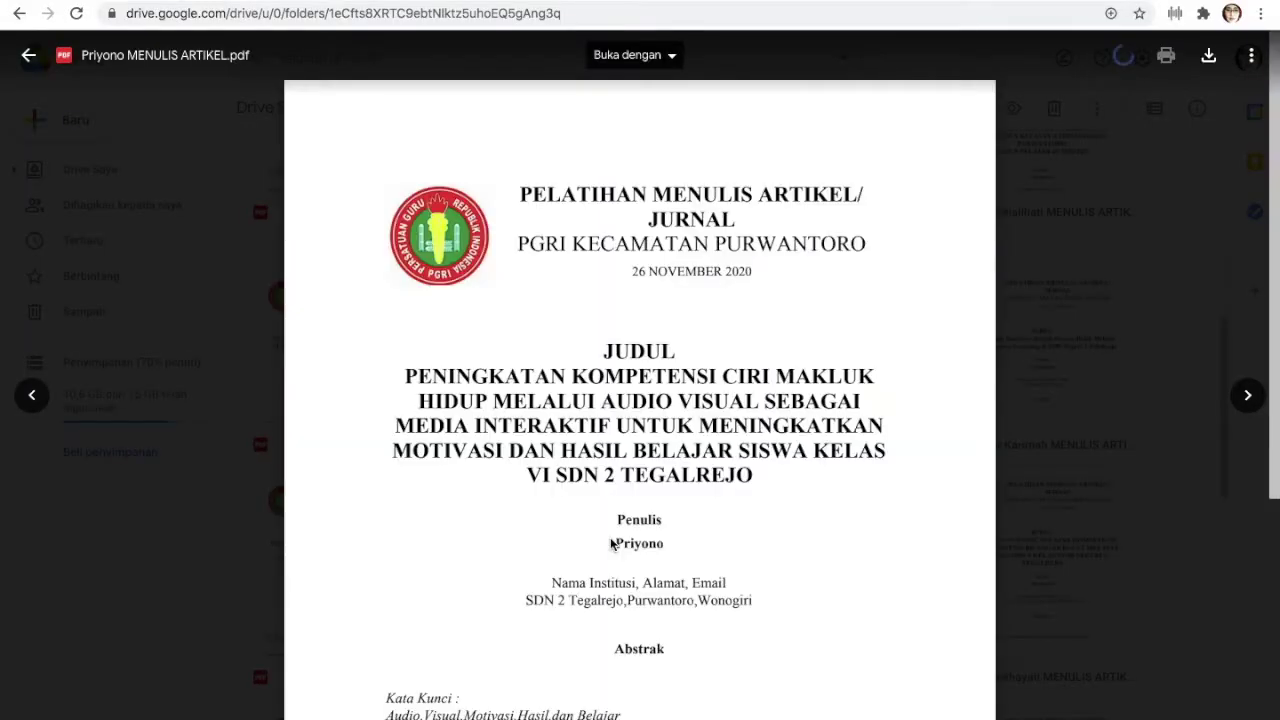
pyautogui.scroll(-3, 610, 537)
pyautogui.scroll(-4, 610, 537)
pyautogui.scroll(-10, 610, 539)
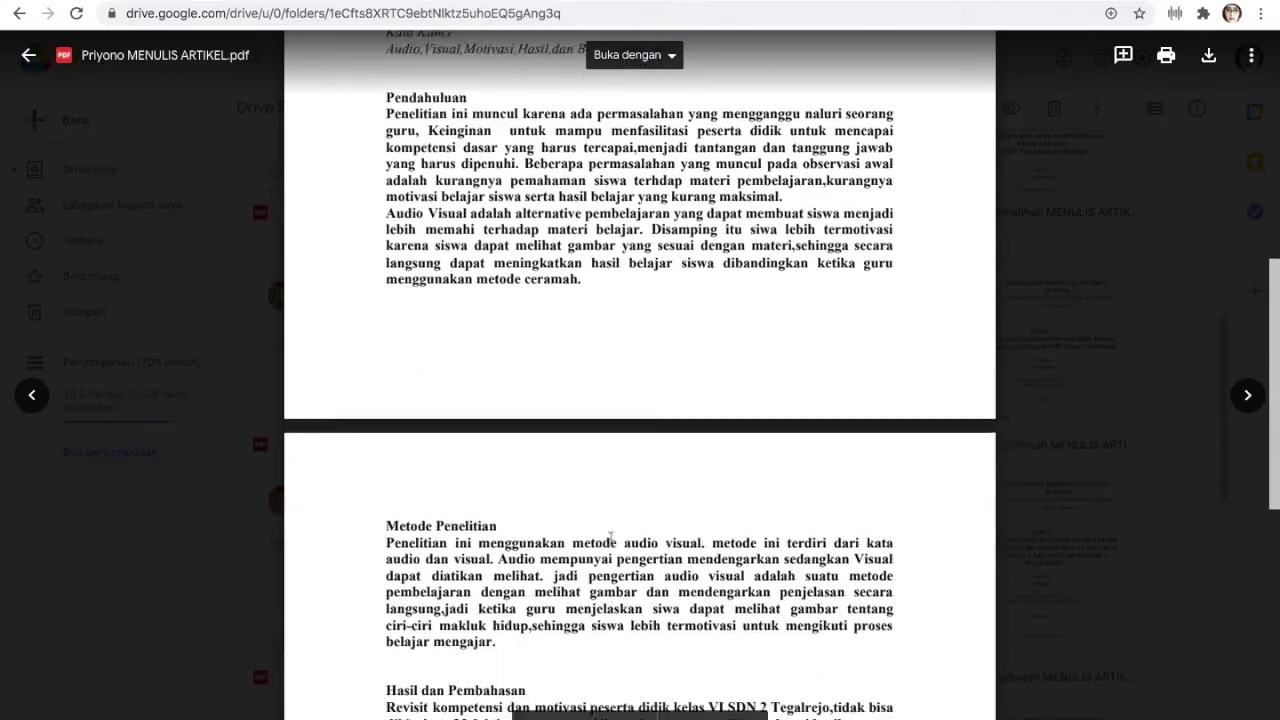
pyautogui.scroll(1, 610, 539)
pyautogui.scroll(15, 610, 539)
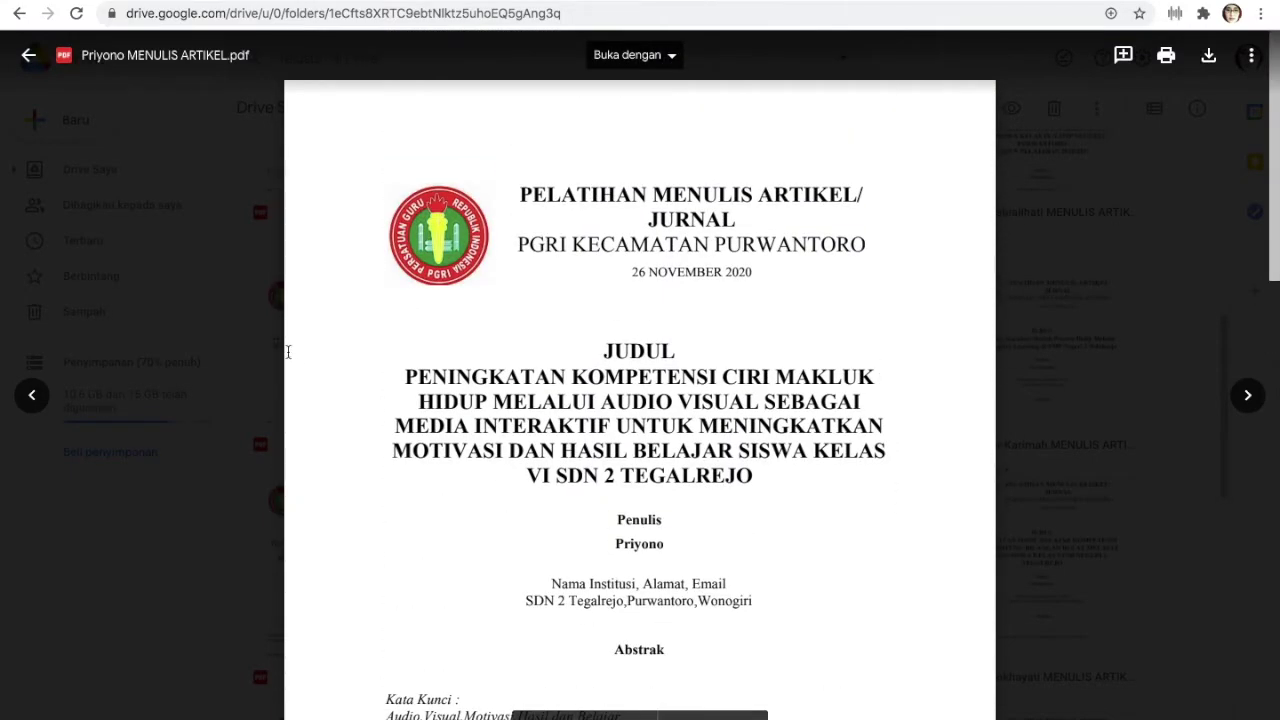
pyautogui.click(1208, 58)
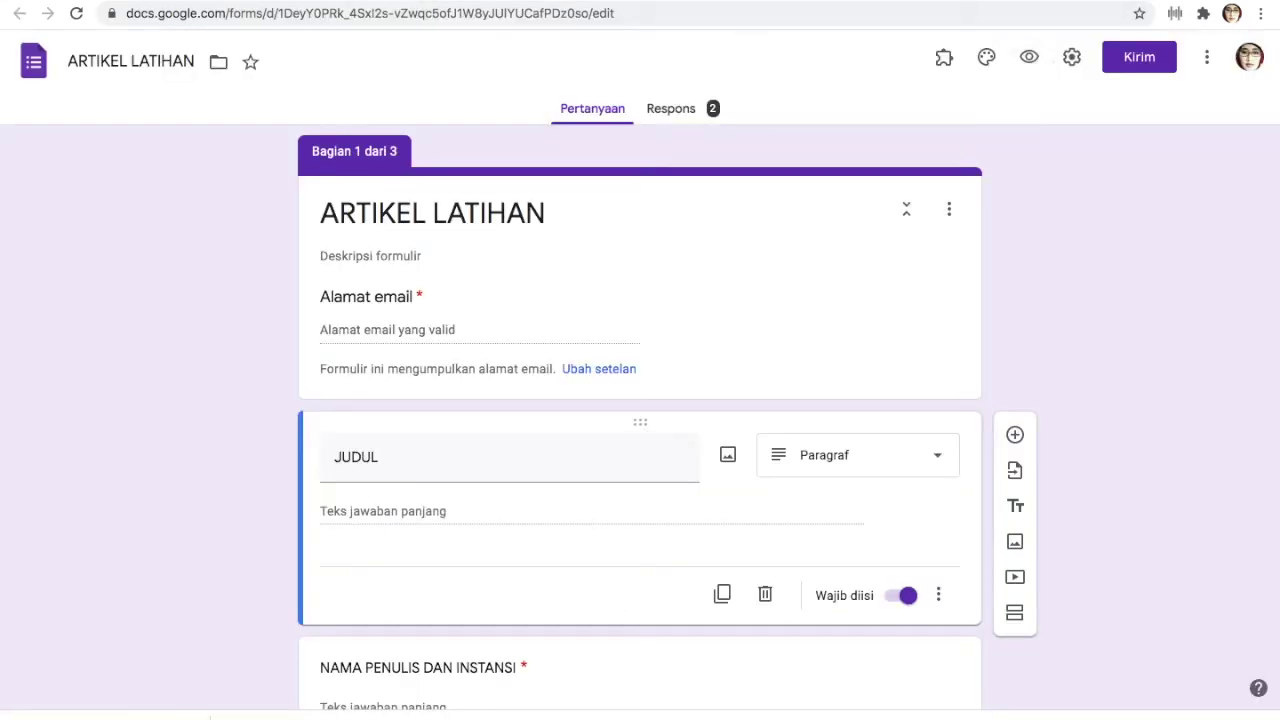
# Take Chrome and Word out of full screen and tile the form and Word article in Split View
pyautogui.moveTo(1047, 705)
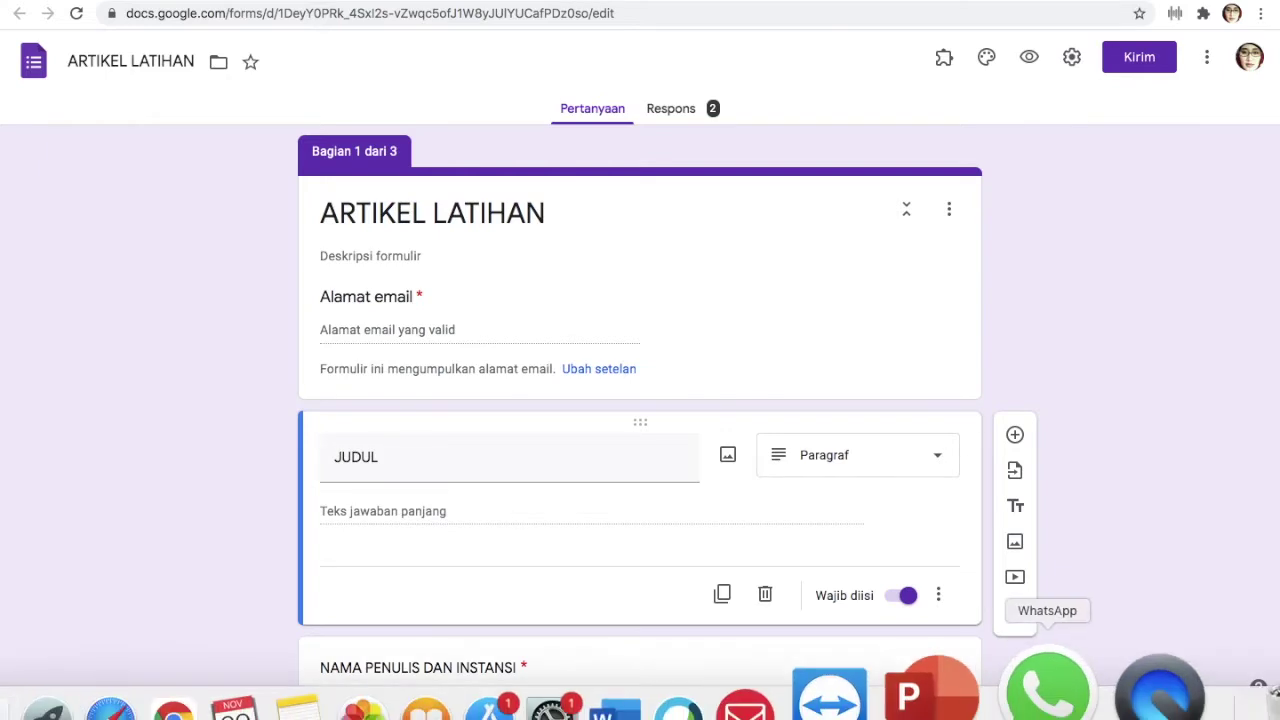
pyautogui.moveTo(122, 5)
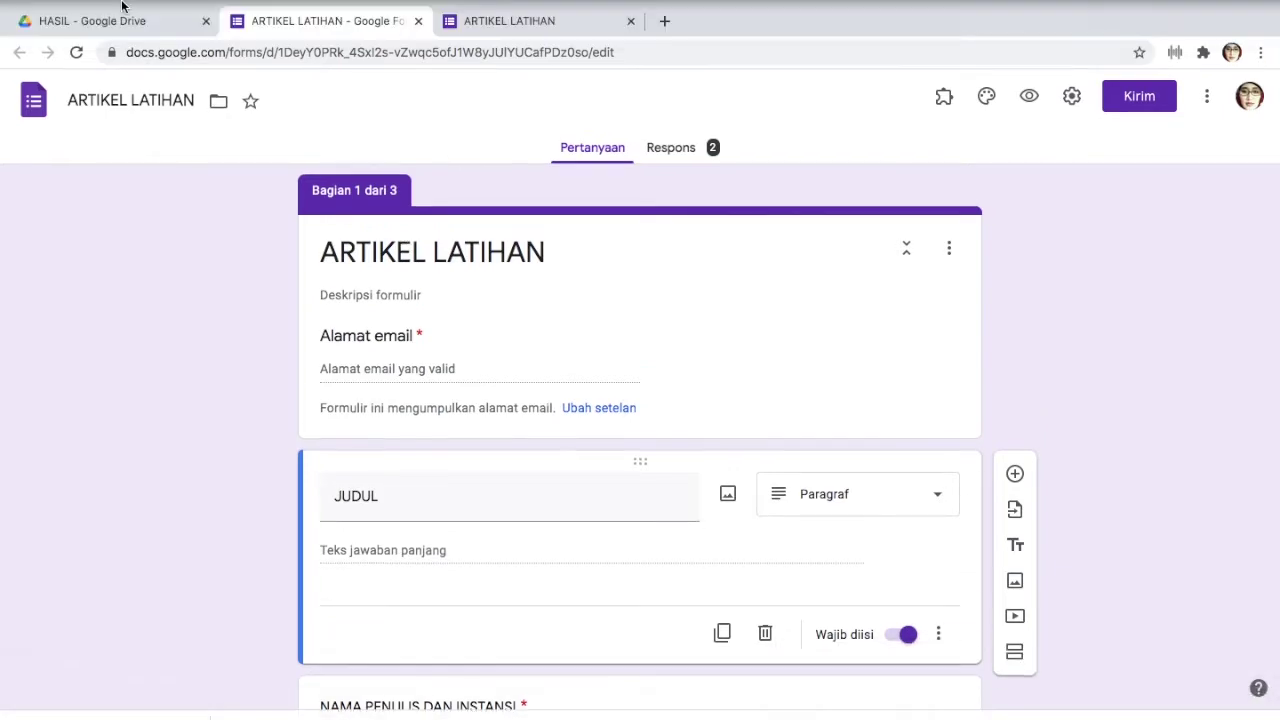
pyautogui.click(56, 4)
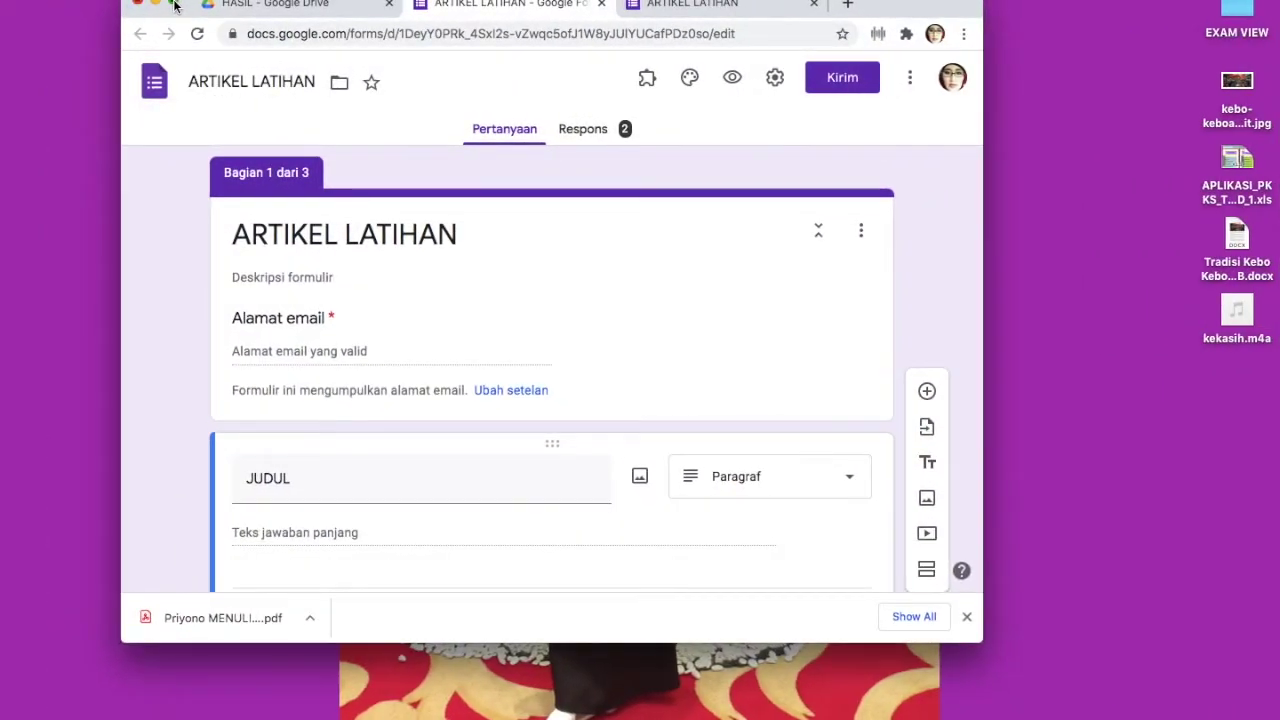
pyautogui.moveTo(173, 4); pyautogui.dragTo(8, 1)
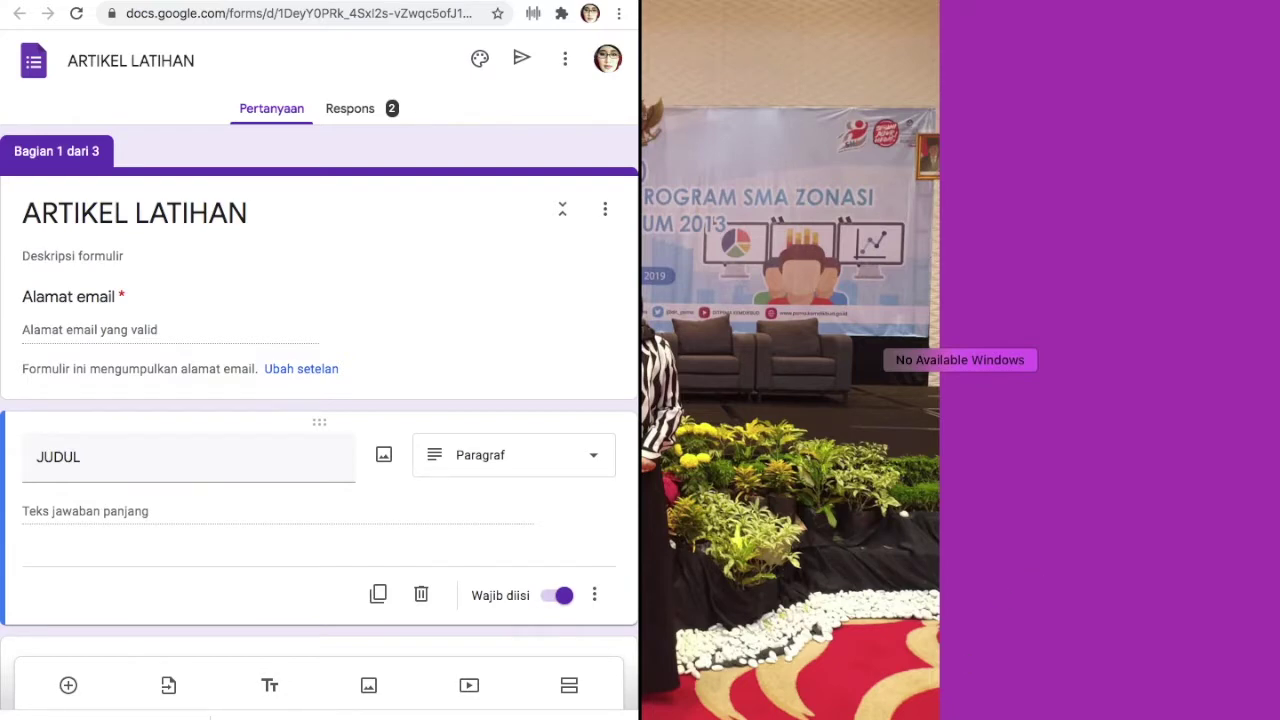
pyautogui.press('Escape')
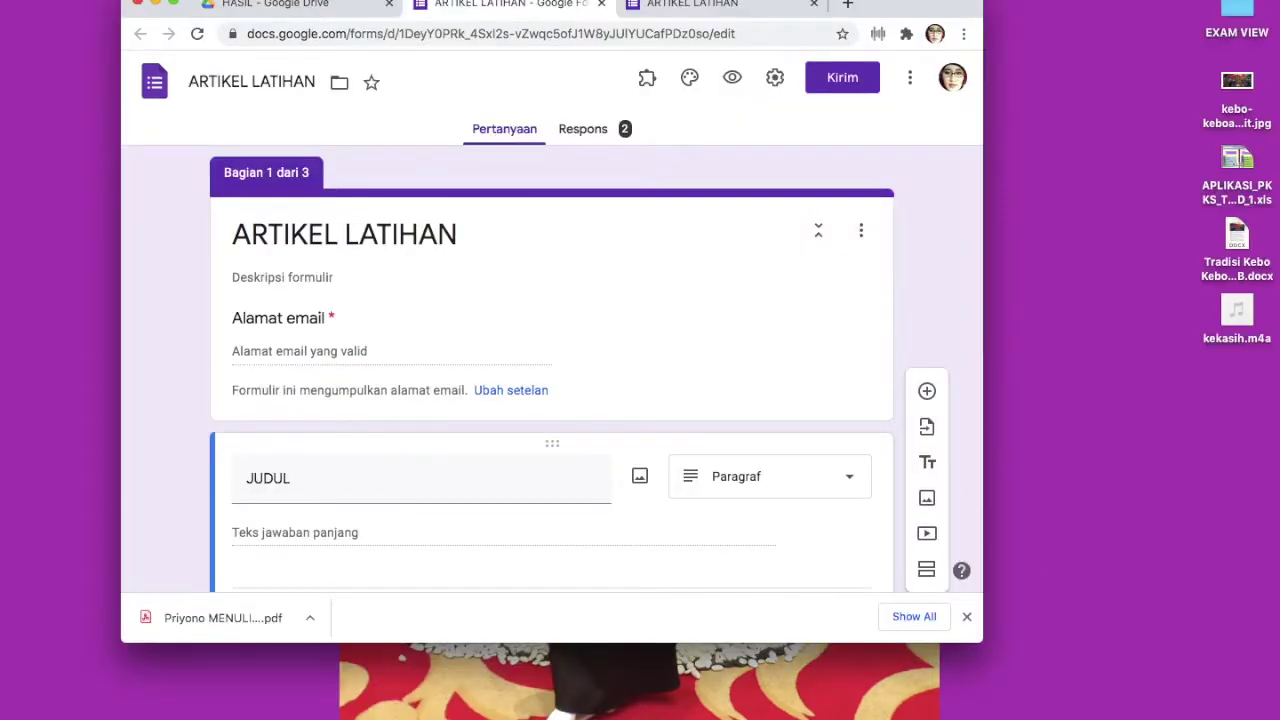
pyautogui.click(708, 688)
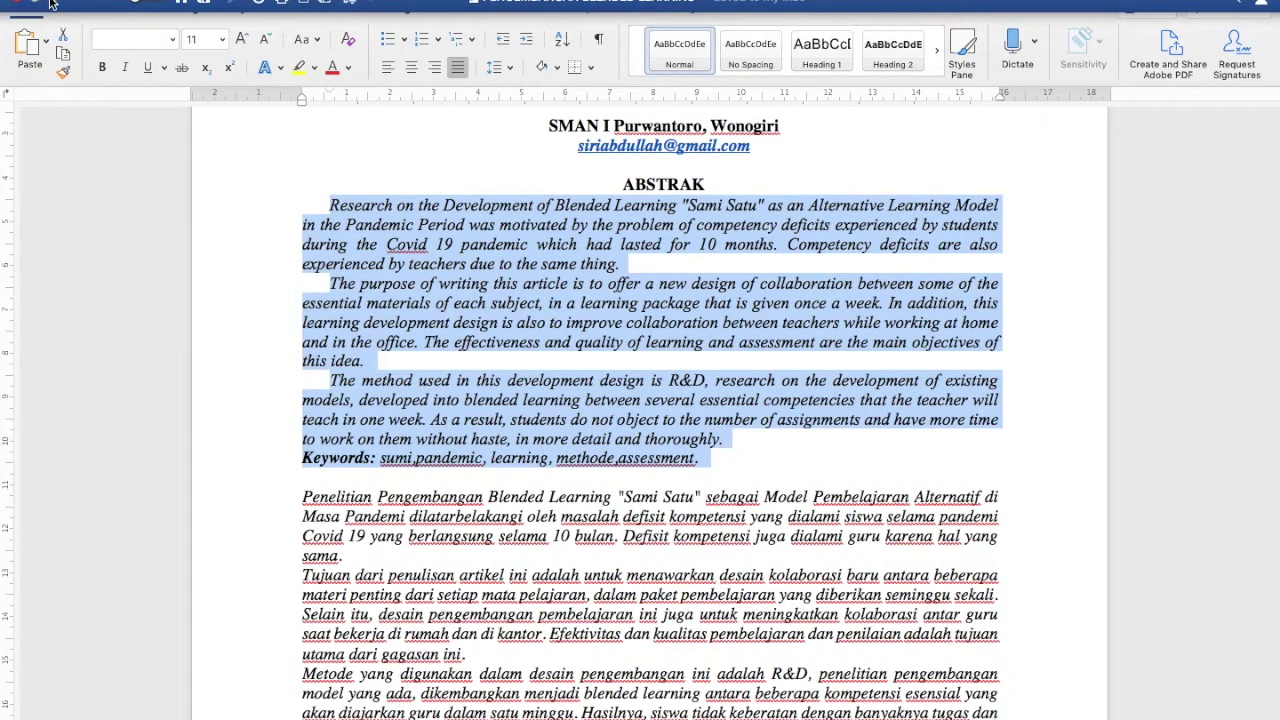
pyautogui.click(52, 4)
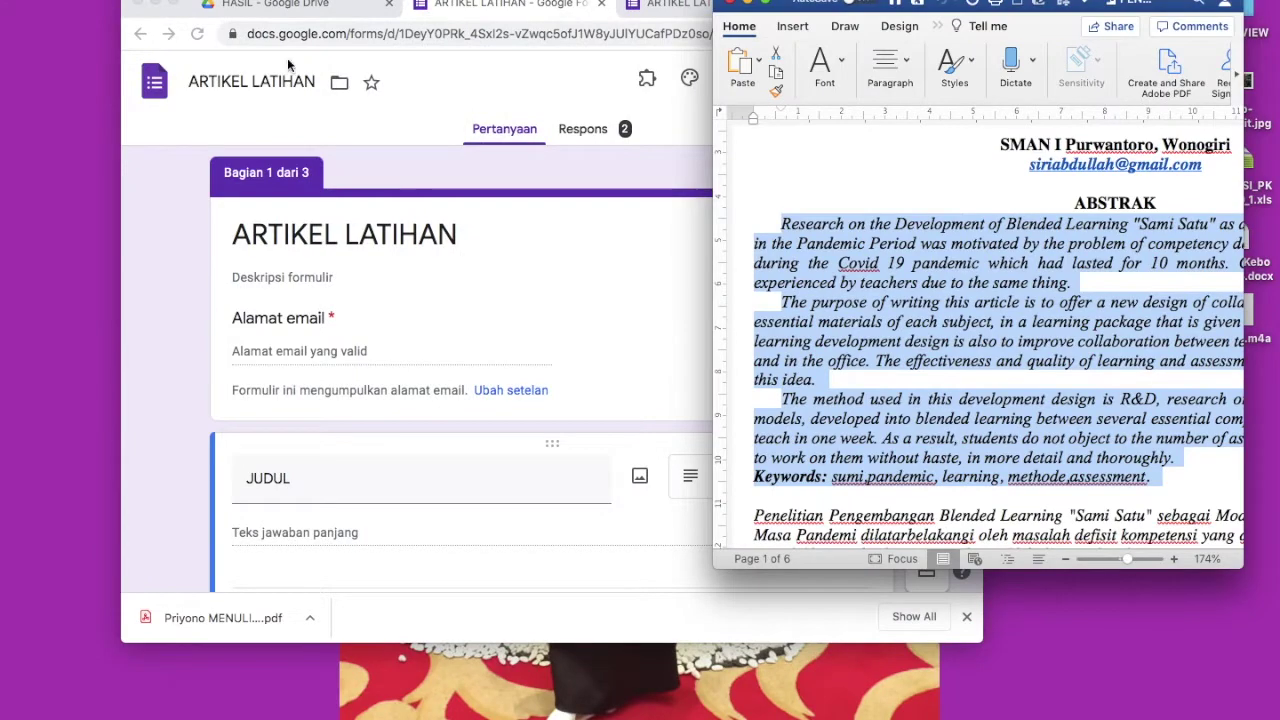
pyautogui.click(172, 4)
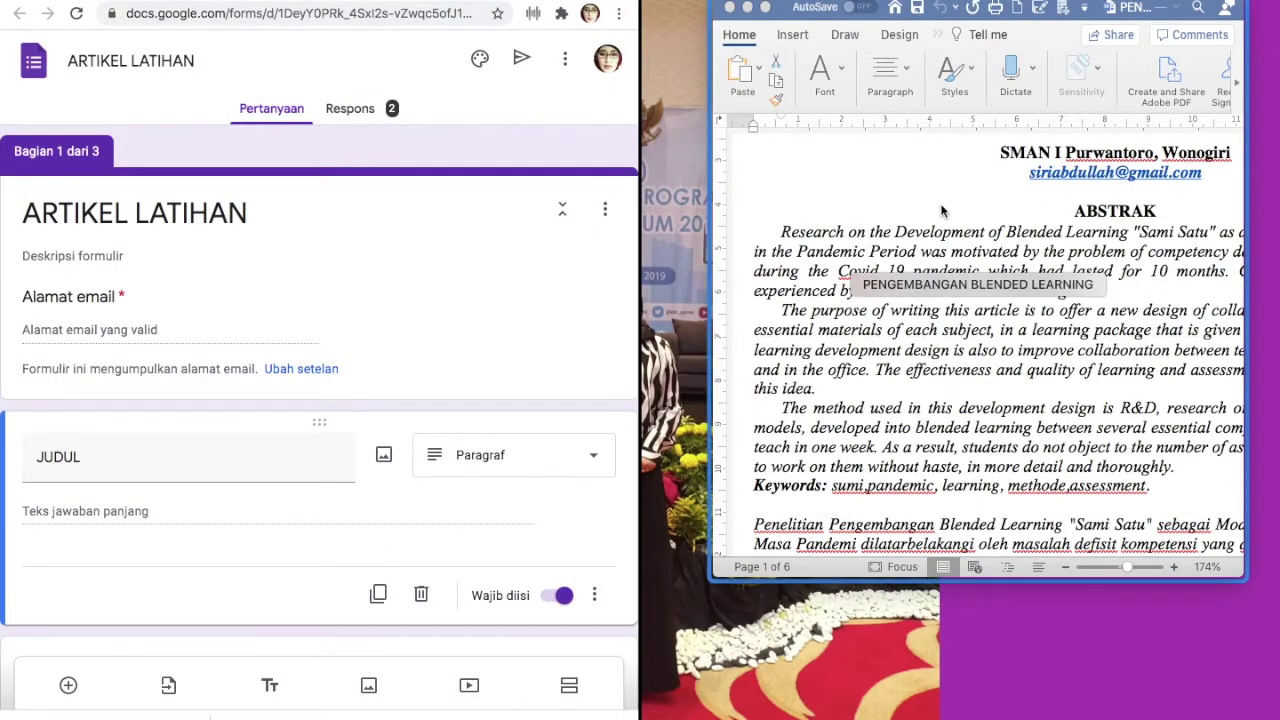
pyautogui.click(941, 210)
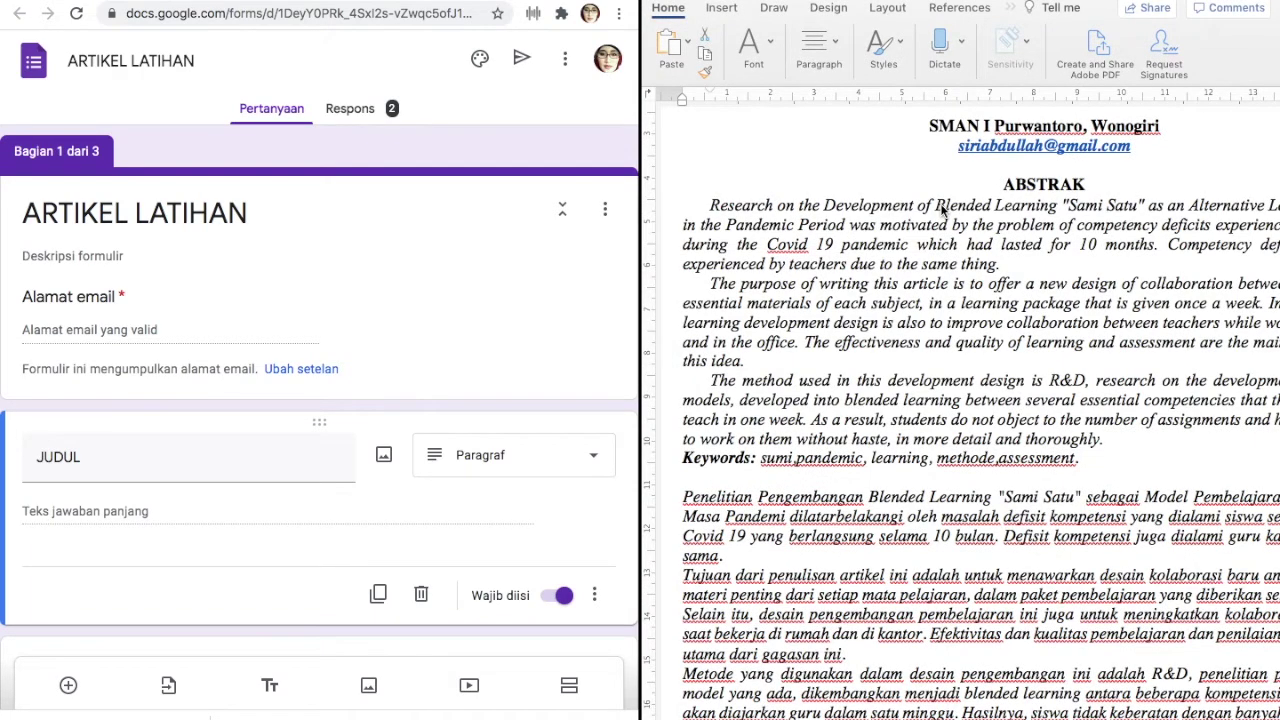
# Copy the keyword list from the Word article
pyautogui.scroll(-3, 915, 380)
pyautogui.moveTo(900, 110); pyautogui.dragTo(477, 277)
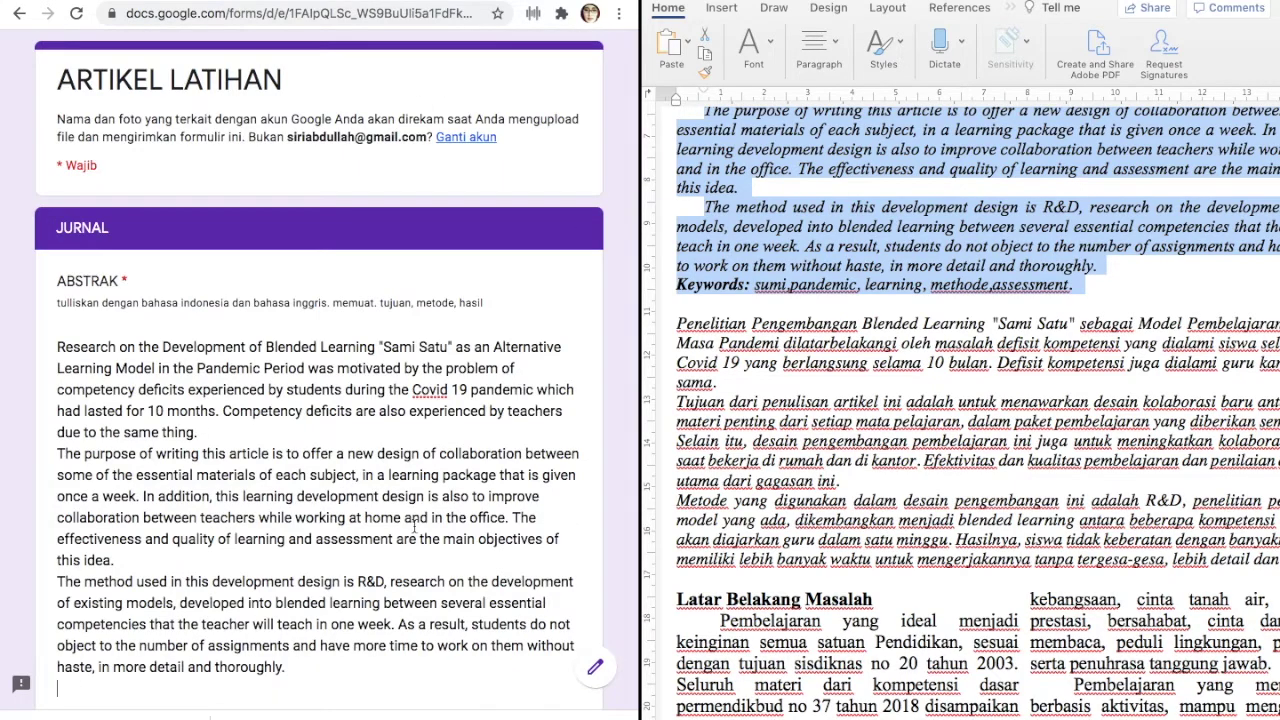
pyautogui.scroll(-4, 414, 527)
pyautogui.scroll(-5, 845, 583)
pyautogui.scroll(5, 845, 583)
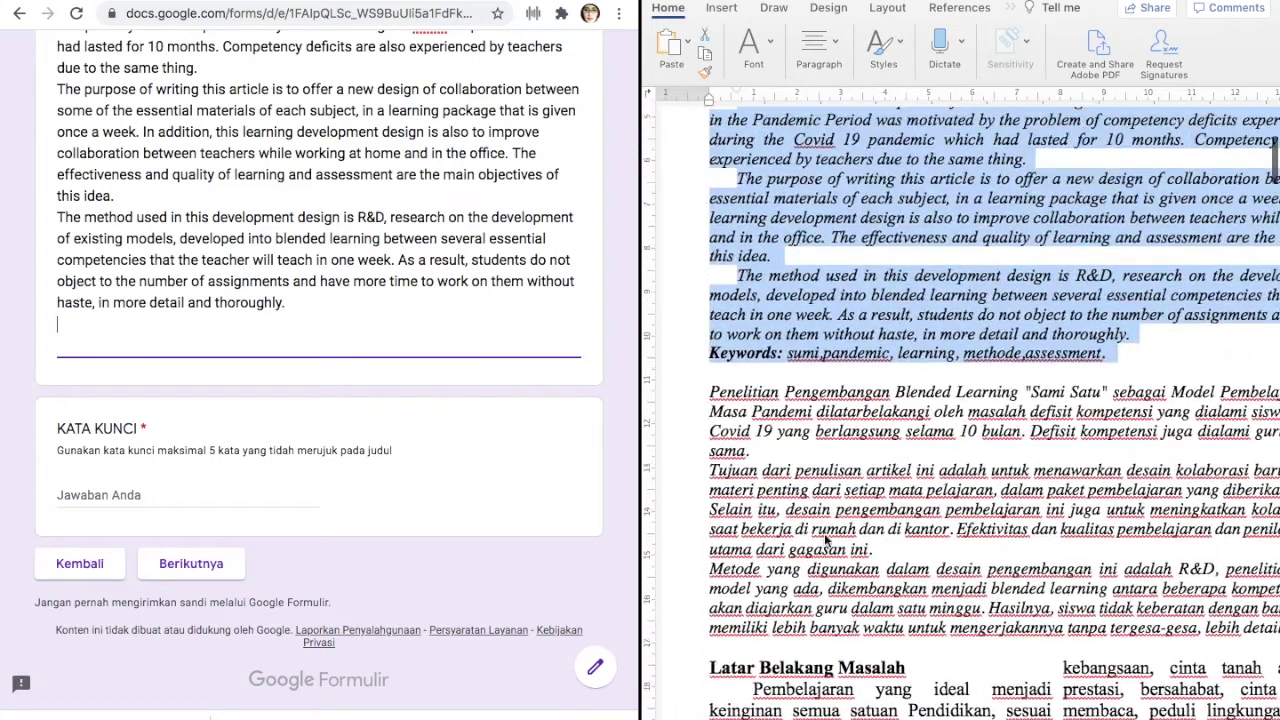
pyautogui.click(862, 374)
pyautogui.click(702, 360)
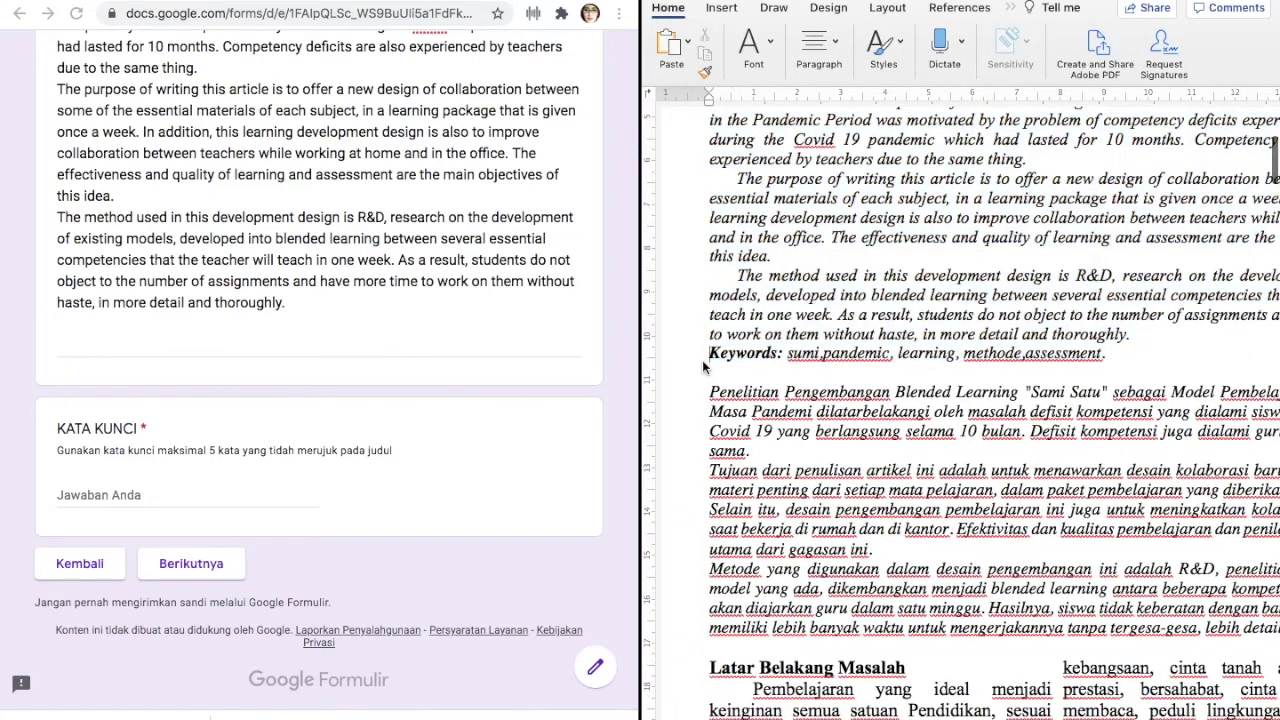
pyautogui.moveTo(780, 352); pyautogui.dragTo(1149, 369)
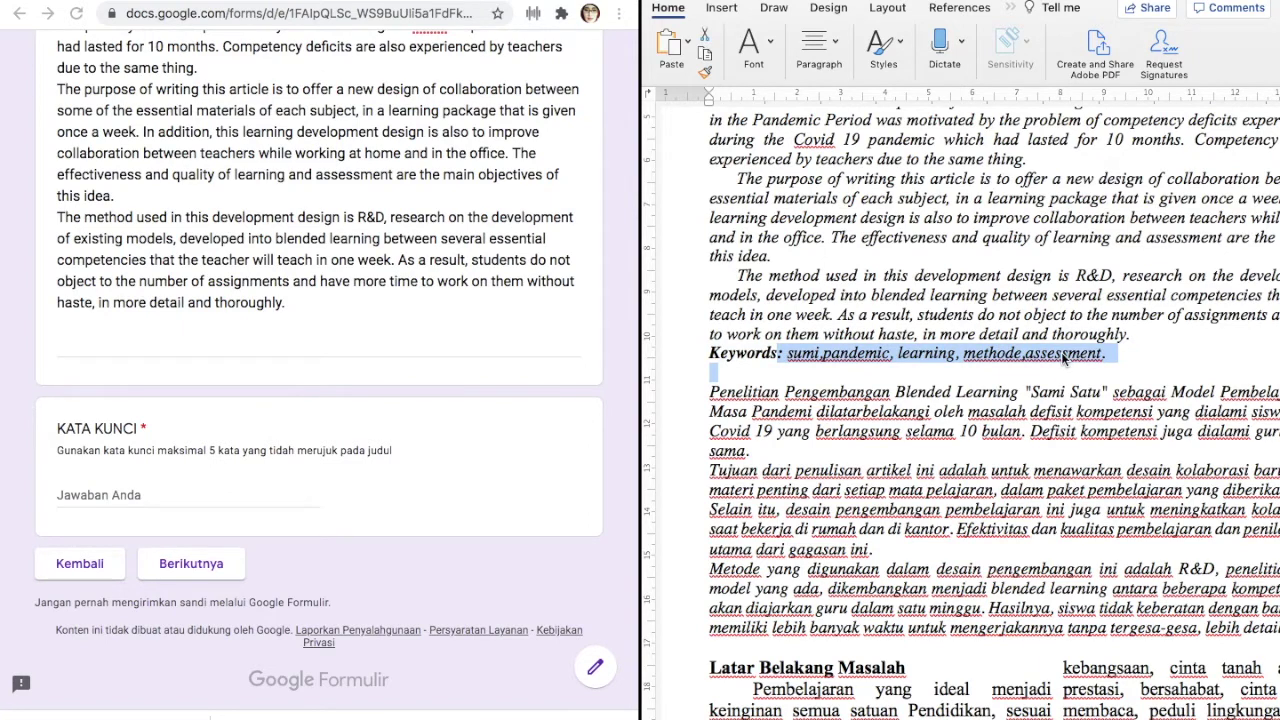
pyautogui.rightClick(1063, 357)
pyautogui.click(1070, 376)
# Paste the keywords into KATA KUNCI and continue to the ARTIKEL section
pyautogui.click(142, 495)
pyautogui.click(100, 495)
pyautogui.rightClick(100, 497)
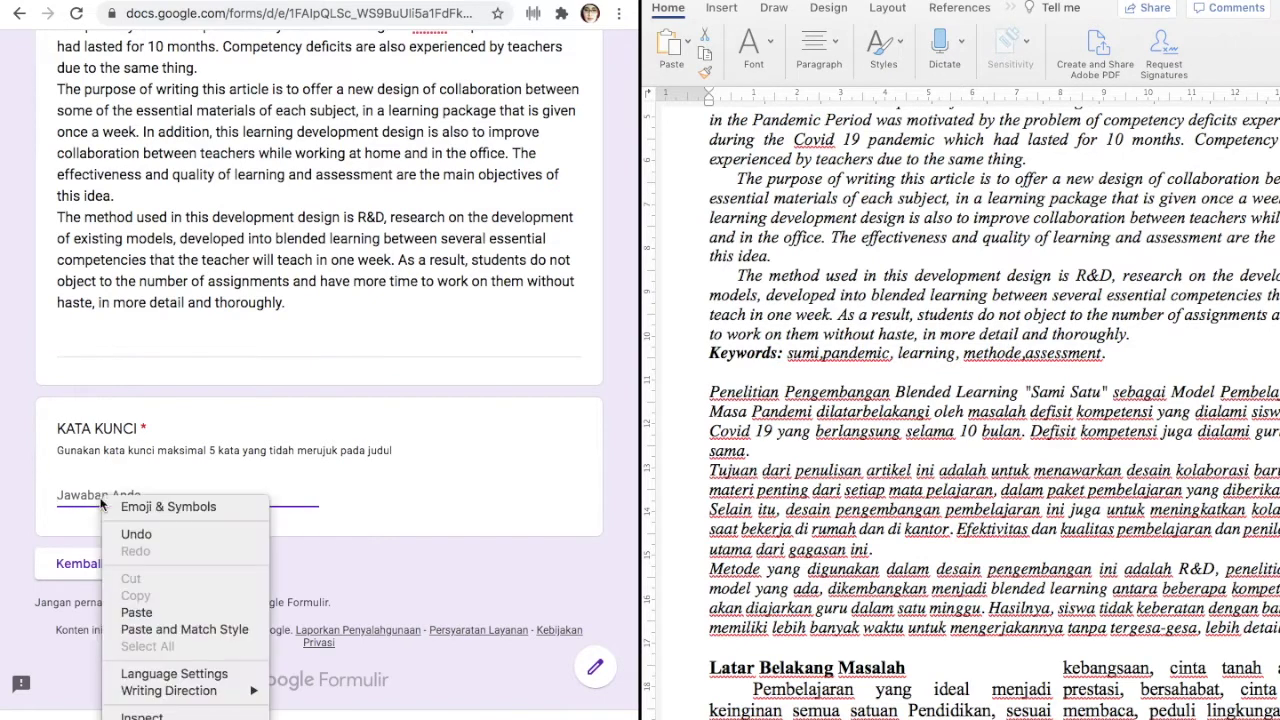
pyautogui.click(141, 614)
pyautogui.click(197, 565)
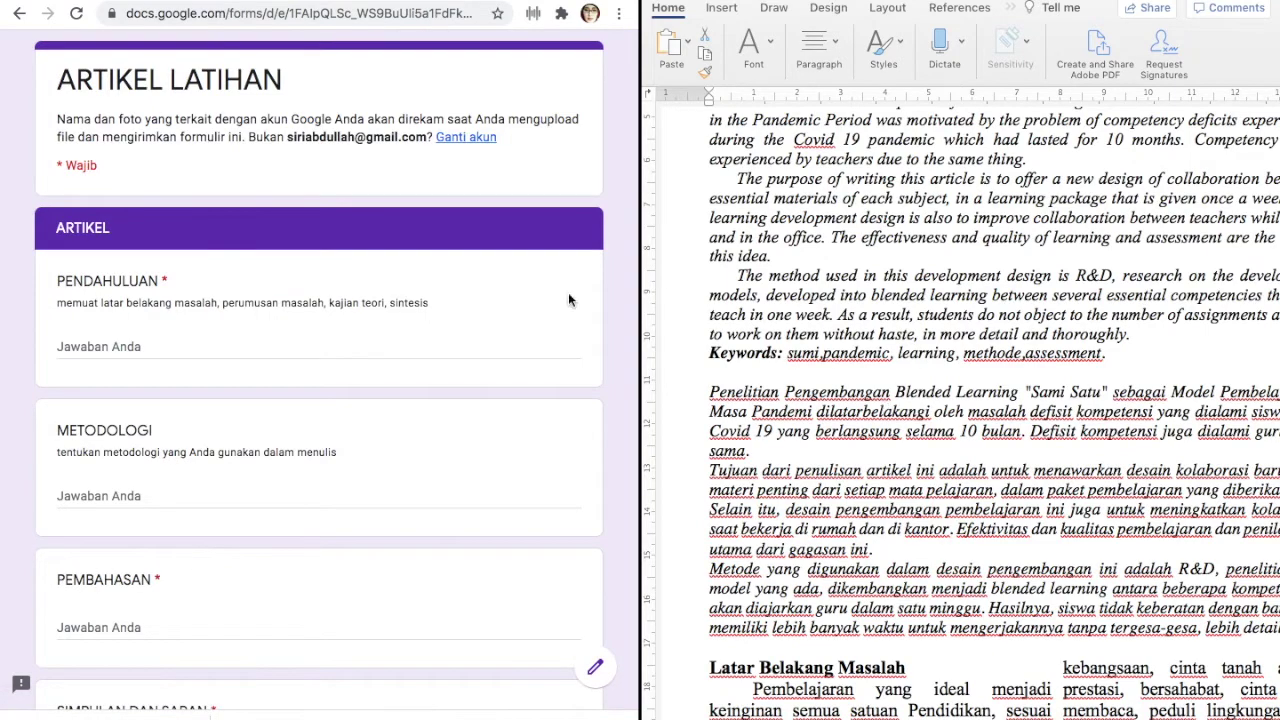
# Copy the Latar Belakang Masalah text from Word and paste it into the PENDAHULUAN answer
pyautogui.scroll(-7, 855, 485)
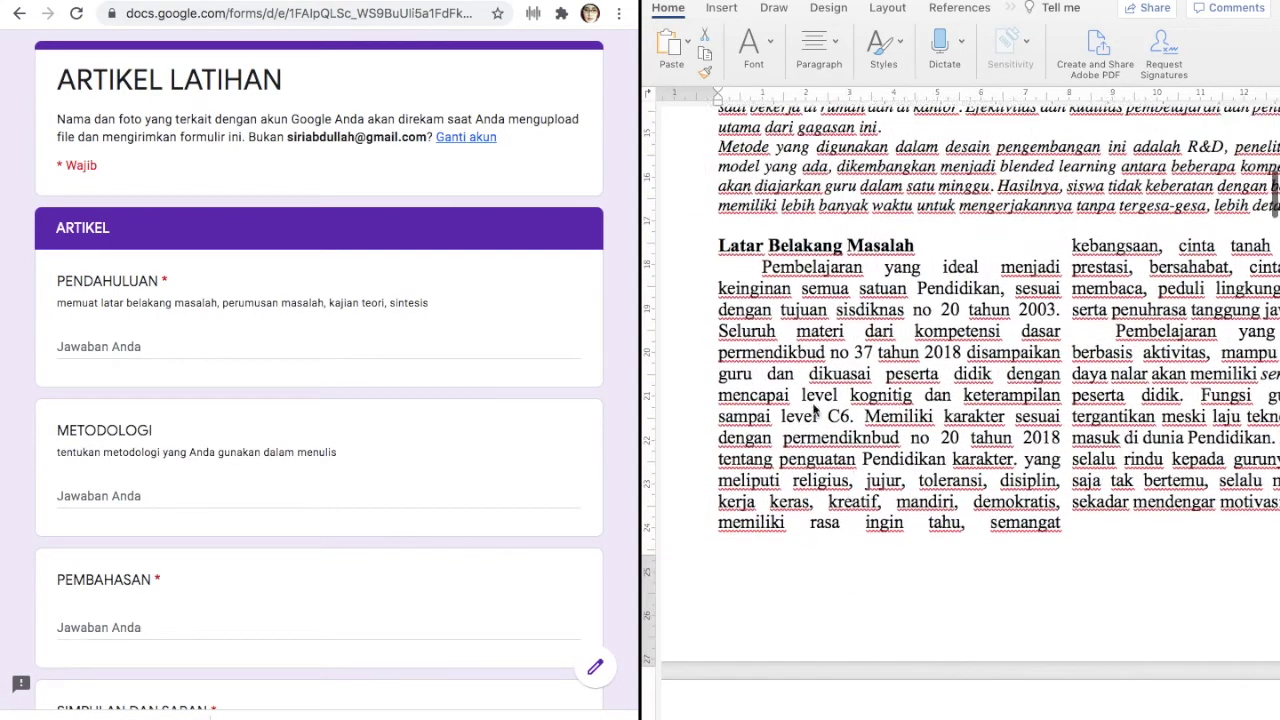
pyautogui.moveTo(760, 266); pyautogui.dragTo(1040, 557)
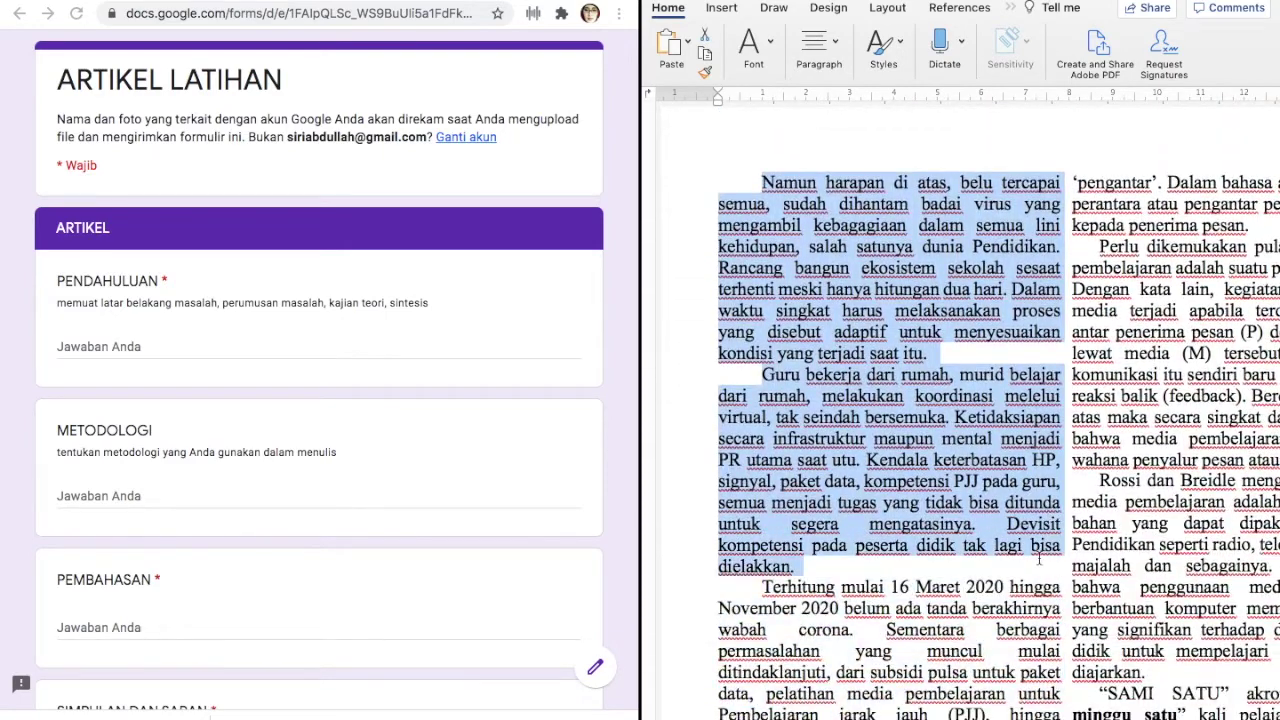
pyautogui.rightClick(933, 470)
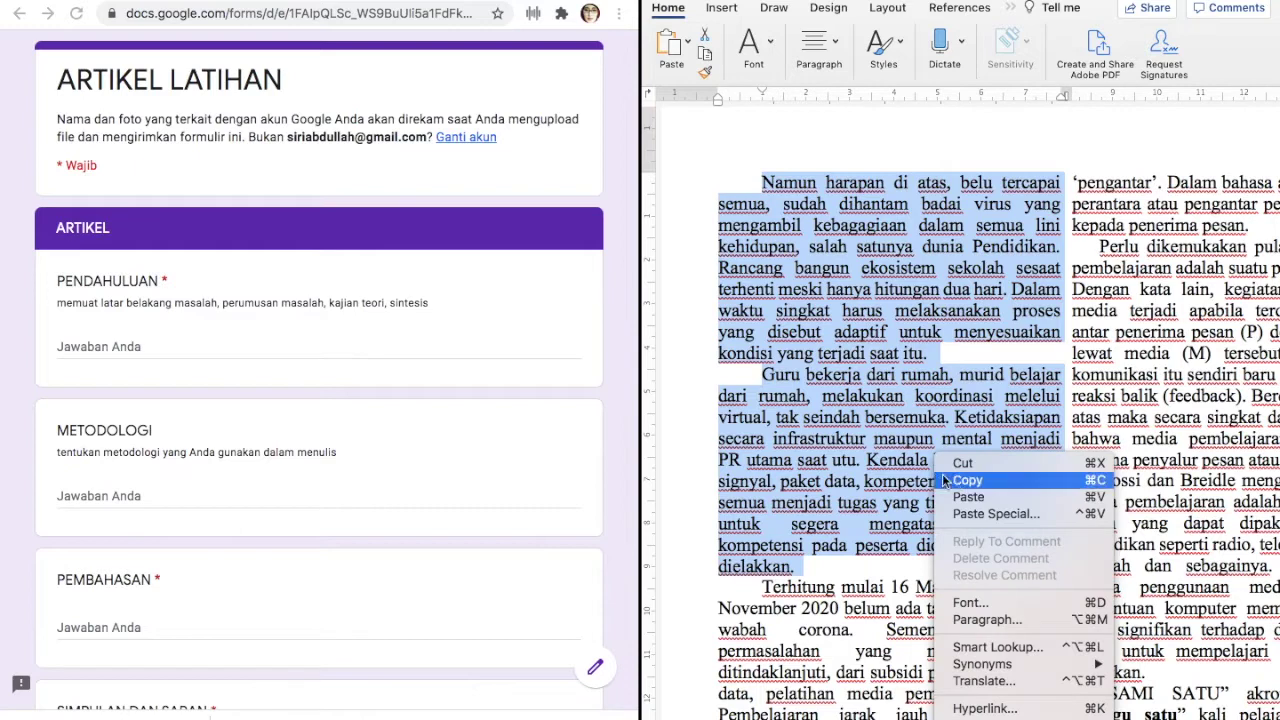
pyautogui.click(962, 481)
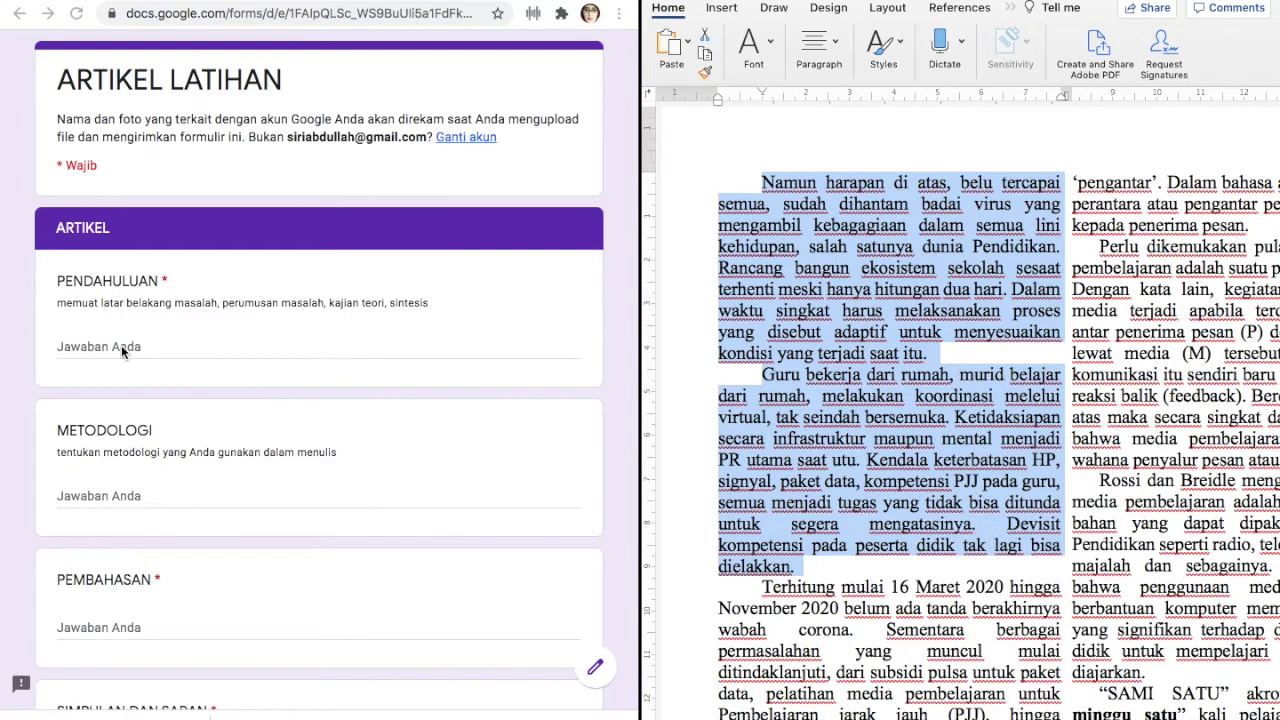
pyautogui.click(121, 345)
pyautogui.rightClick(99, 344)
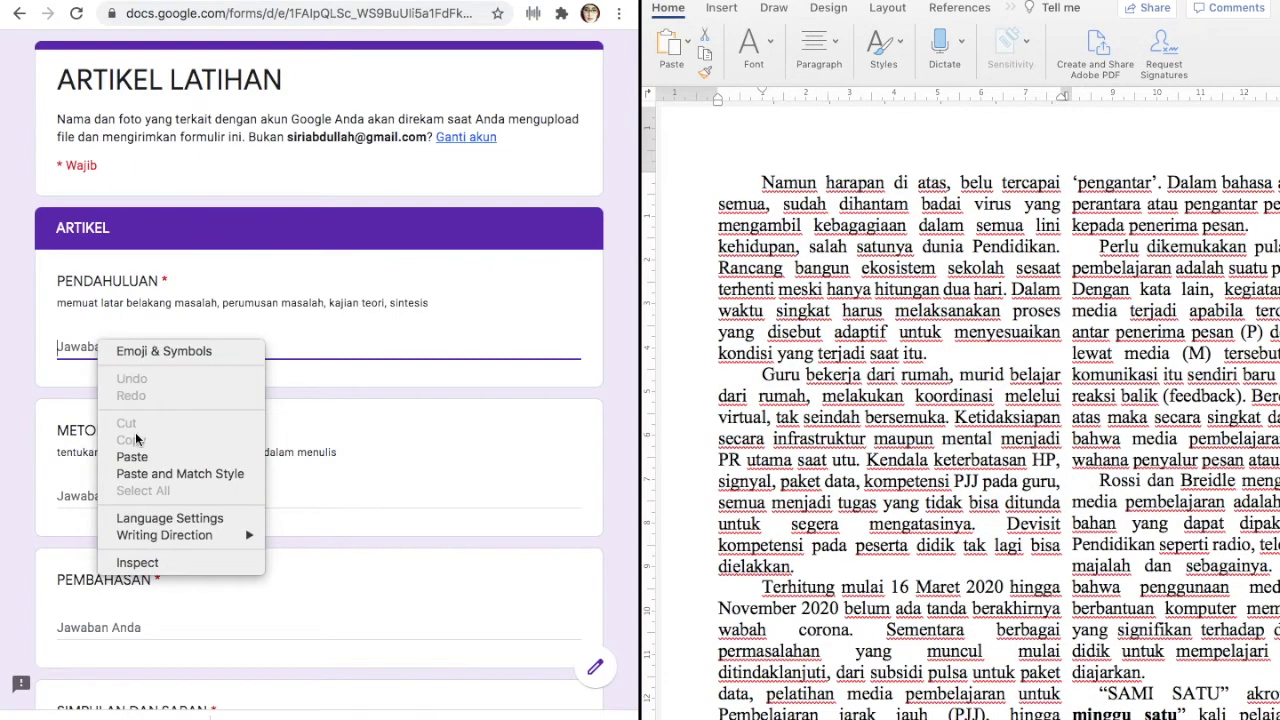
pyautogui.click(133, 456)
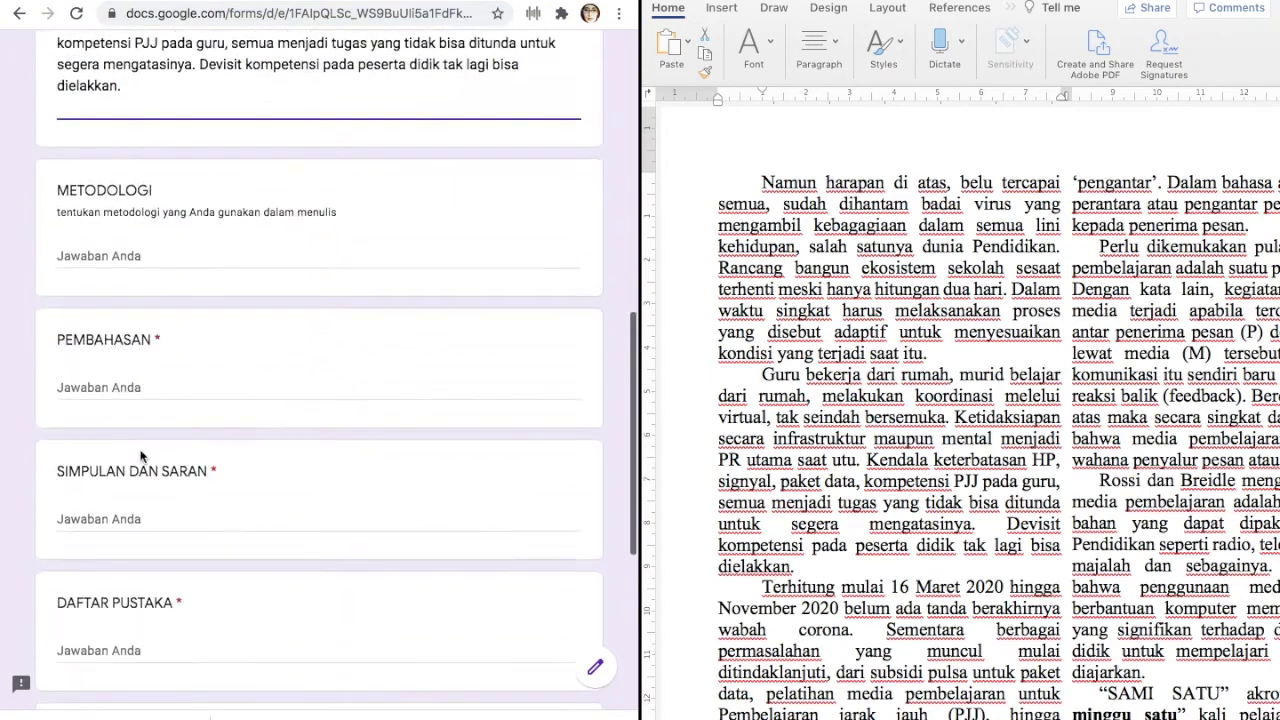
# Close the Word window and the form tab, choosing Leave to discard the unsubmitted answers
pyautogui.scroll(-4, 140, 455)
pyautogui.scroll(-10, 983, 352)
pyautogui.scroll(-10, 983, 352)
pyautogui.scroll(-8, 983, 352)
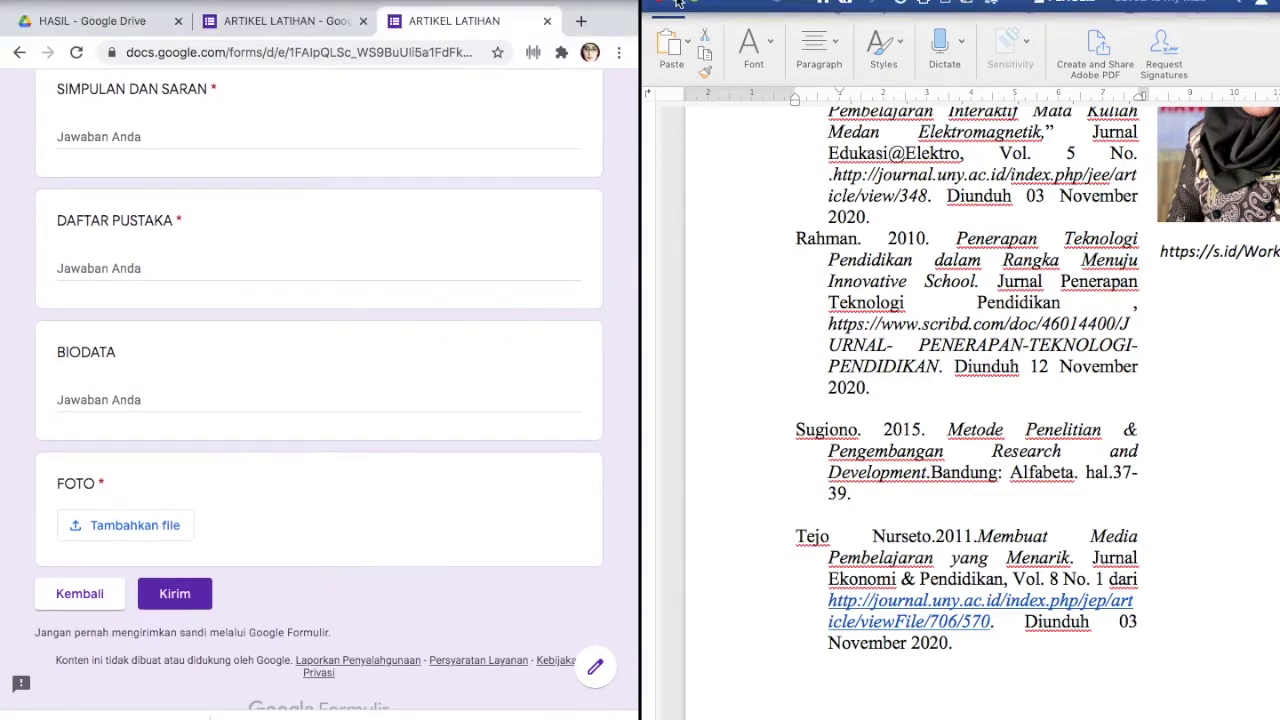
pyautogui.click(662, 5)
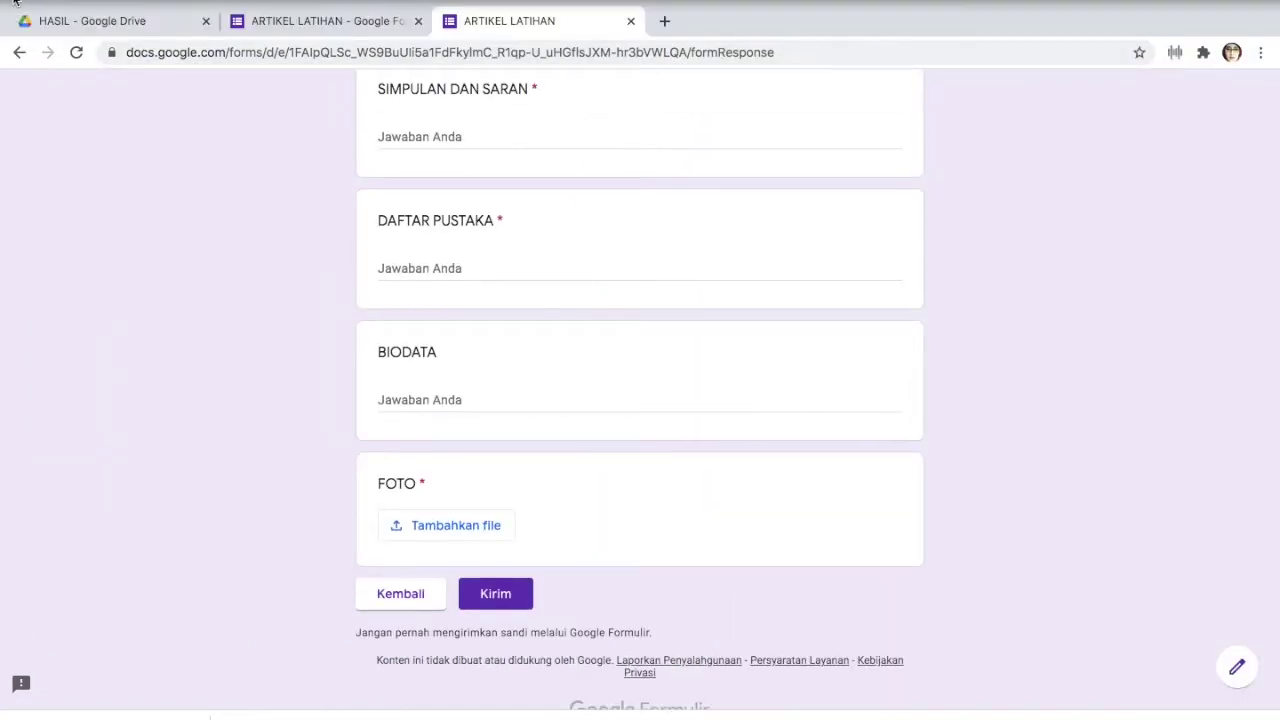
pyautogui.click(14, 3)
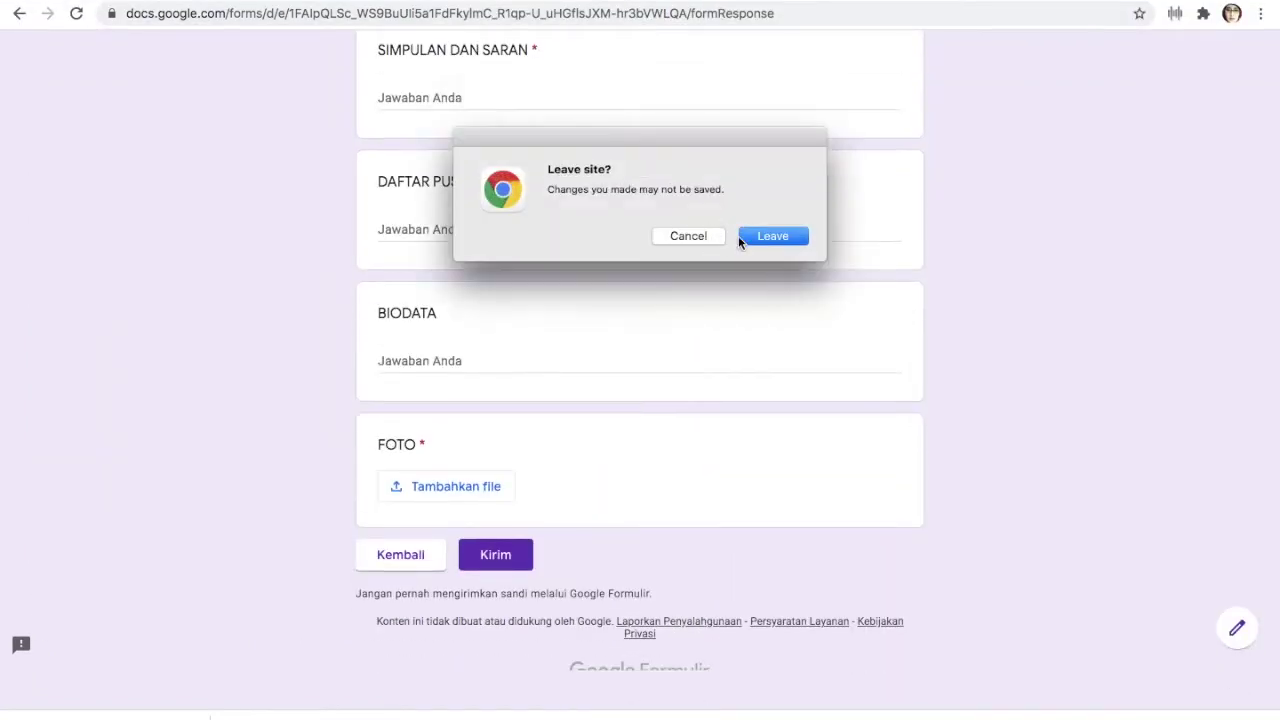
pyautogui.click(763, 242)
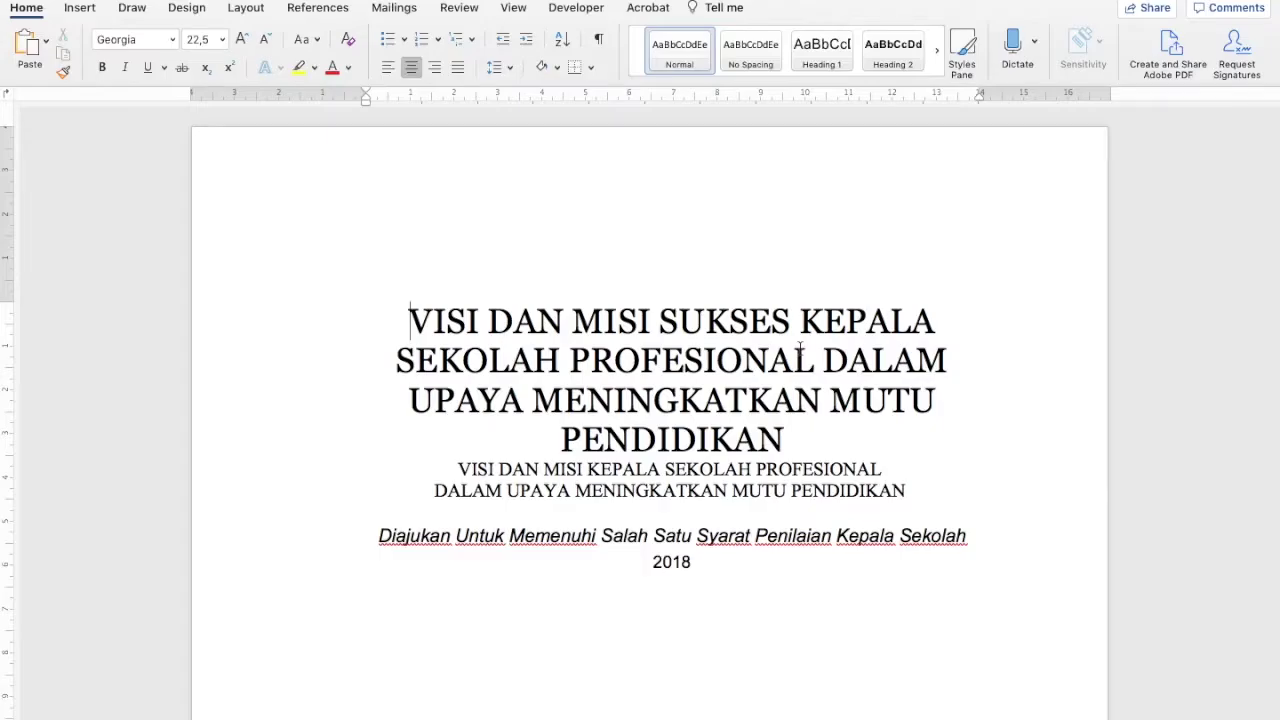
# Scroll through the VISI DAN MISI paper's title page, KATA PENGANTAR, BAB I and BAB II
pyautogui.scroll(-3, 800, 348)
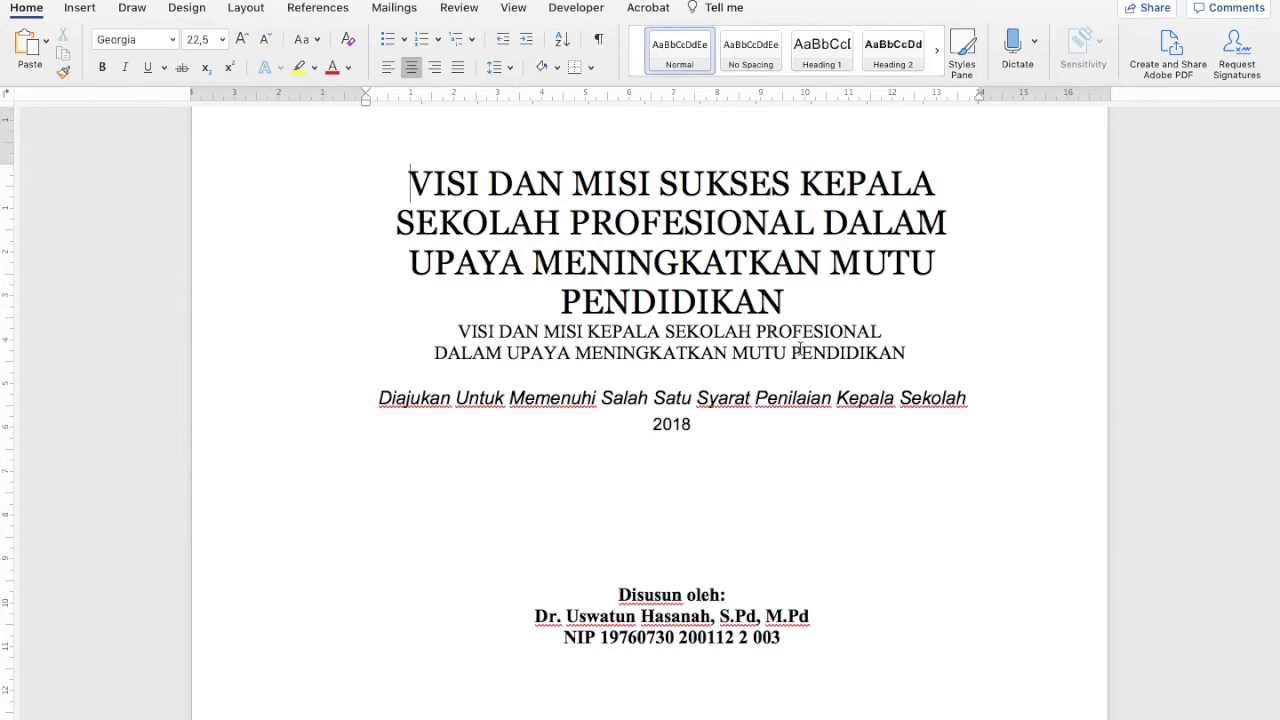
pyautogui.scroll(-5, 800, 348)
pyautogui.scroll(-20, 800, 348)
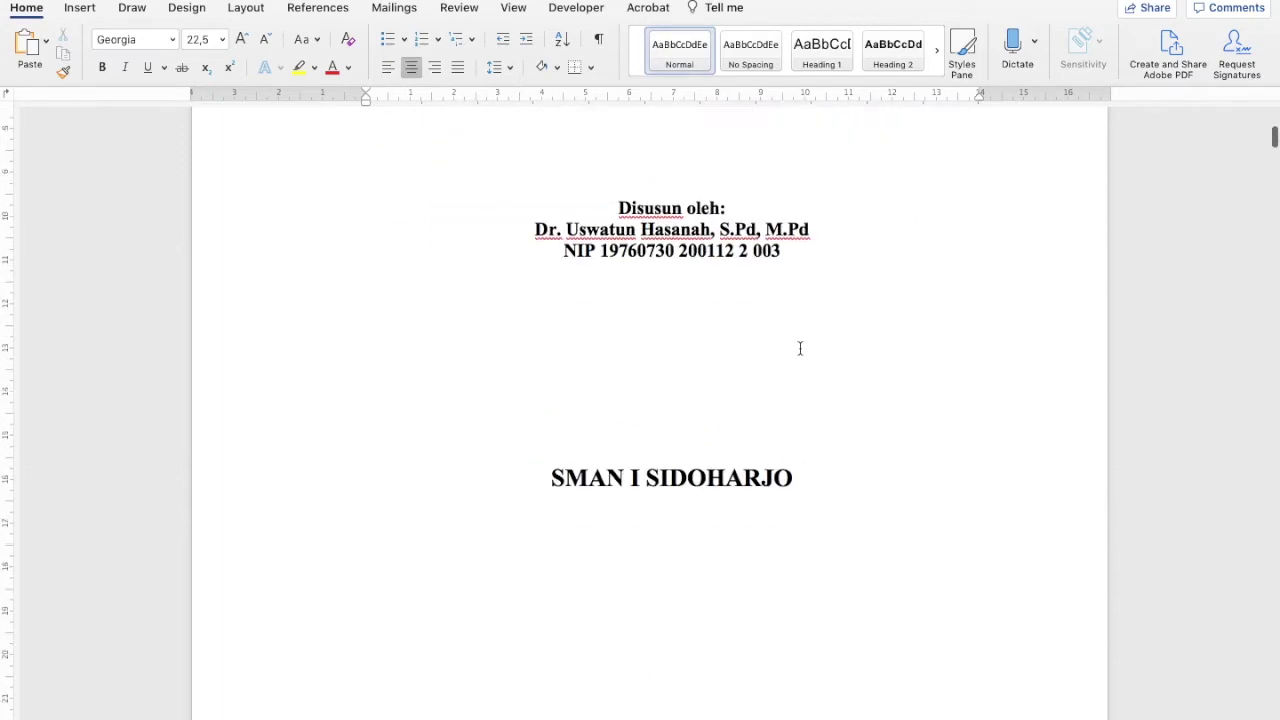
pyautogui.scroll(-2, 800, 348)
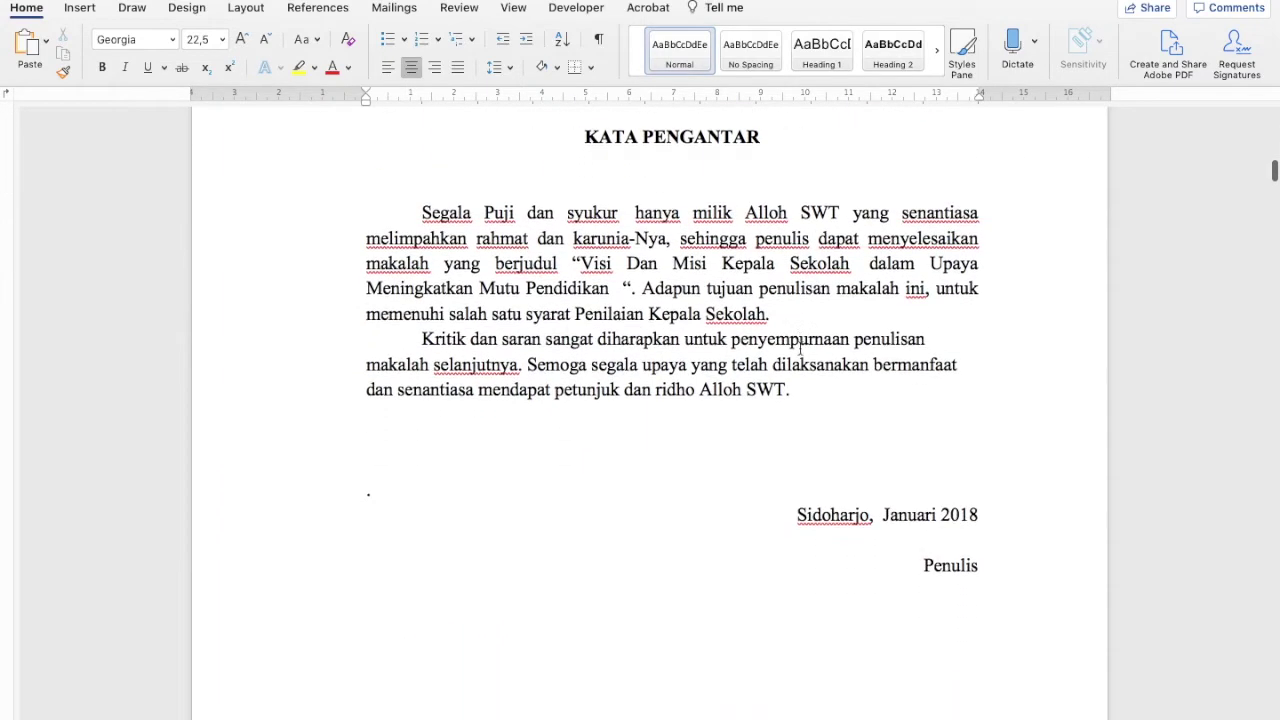
pyautogui.scroll(-20, 800, 348)
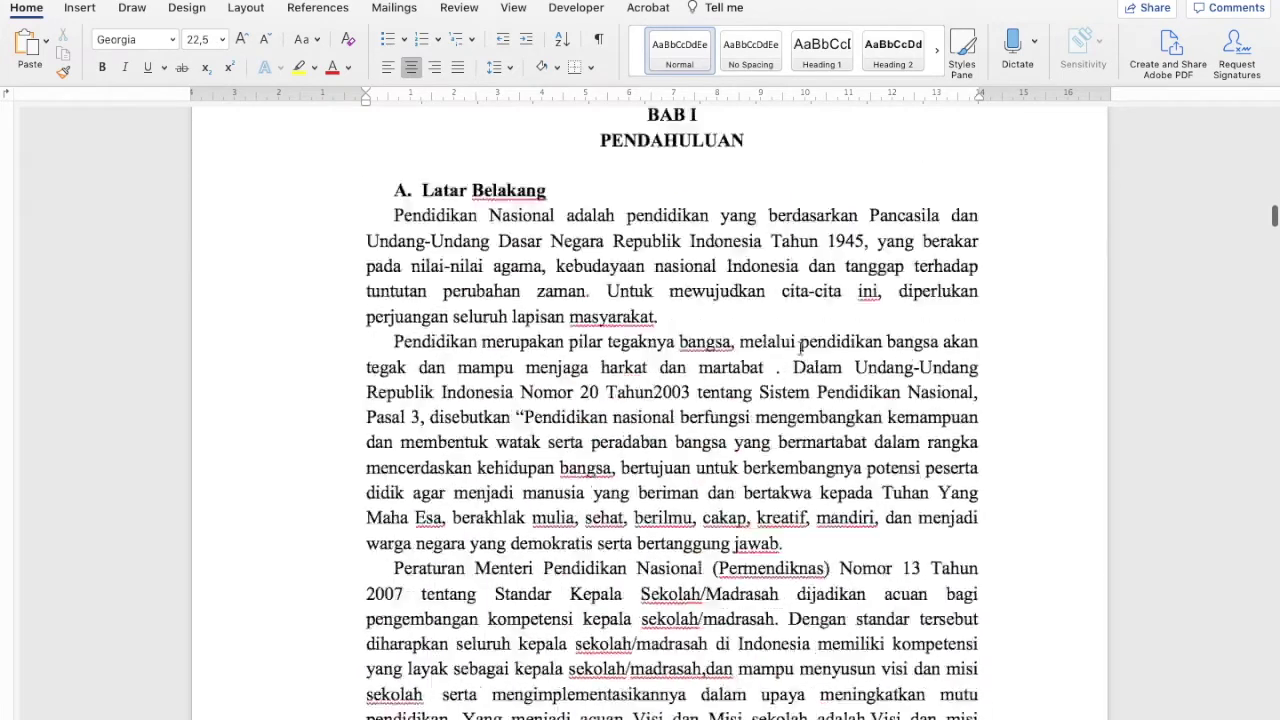
pyautogui.scroll(-20, 800, 348)
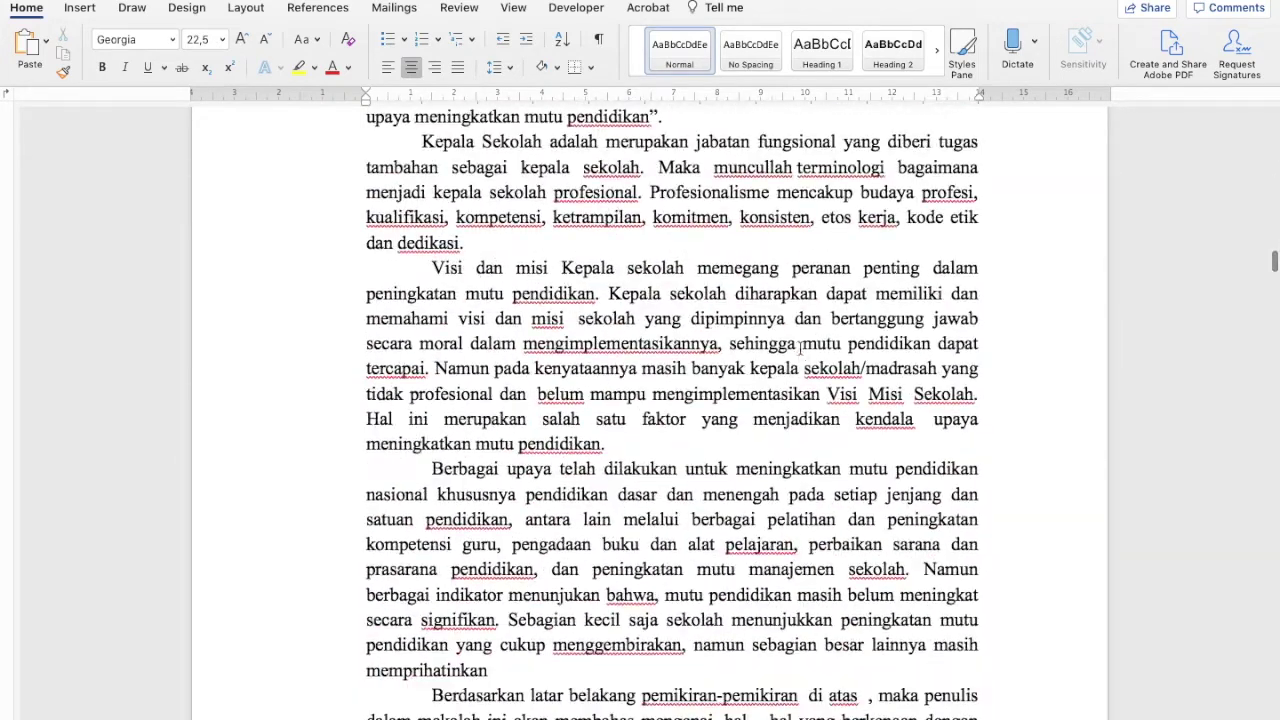
pyautogui.scroll(-20, 800, 348)
pyautogui.scroll(-20, 800, 348)
pyautogui.scroll(20, 800, 348)
pyautogui.scroll(20, 800, 348)
pyautogui.scroll(20, 800, 348)
pyautogui.scroll(-15, 800, 348)
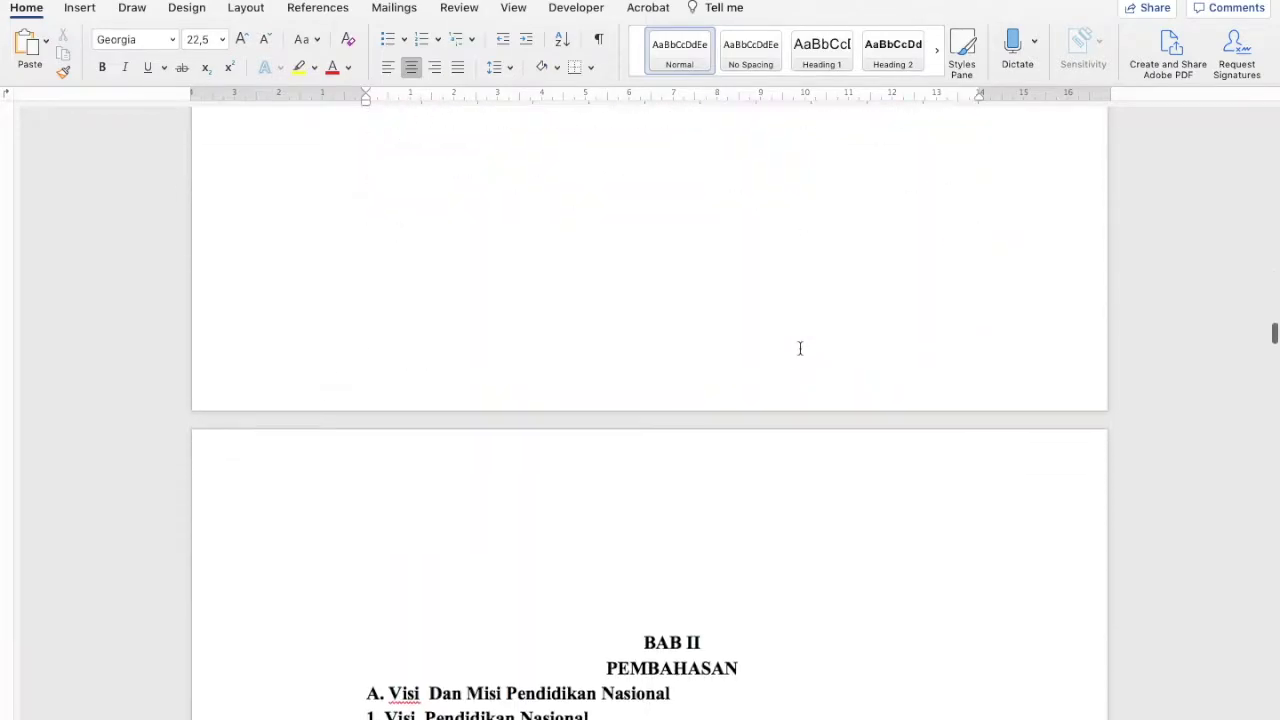
pyautogui.scroll(-1, 800, 348)
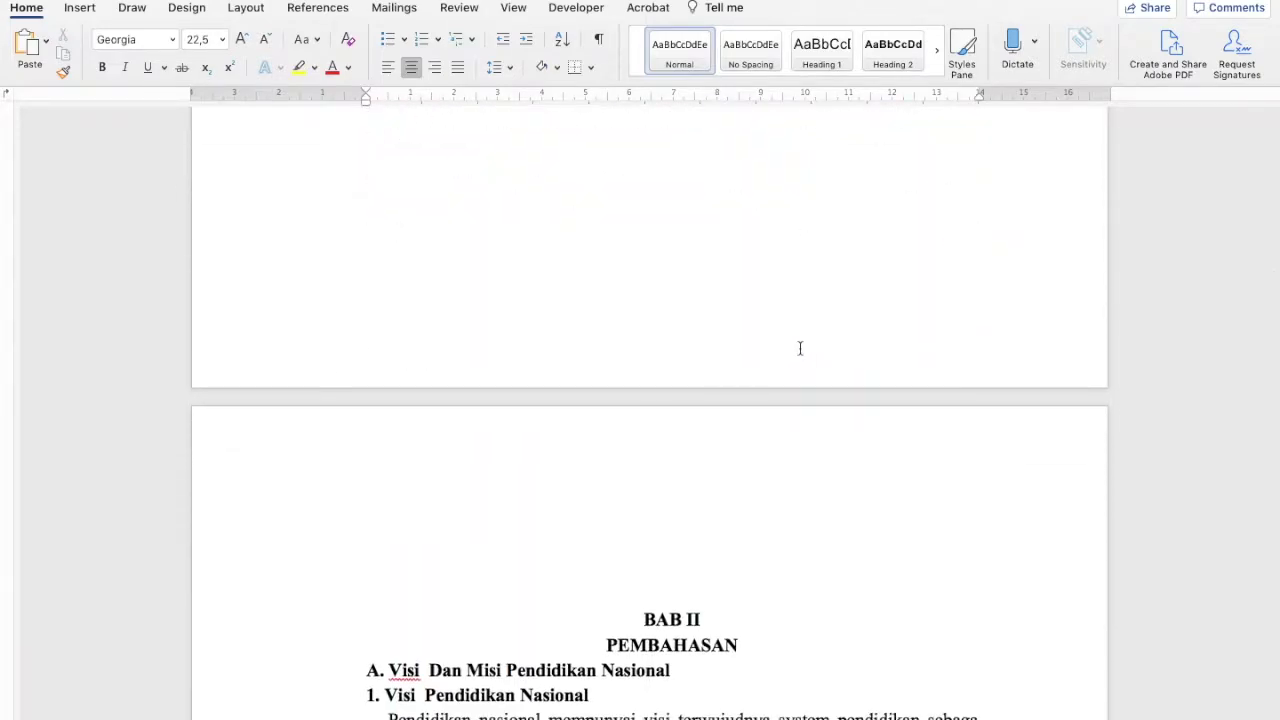
pyautogui.scroll(15, 800, 348)
pyautogui.scroll(15, 800, 348)
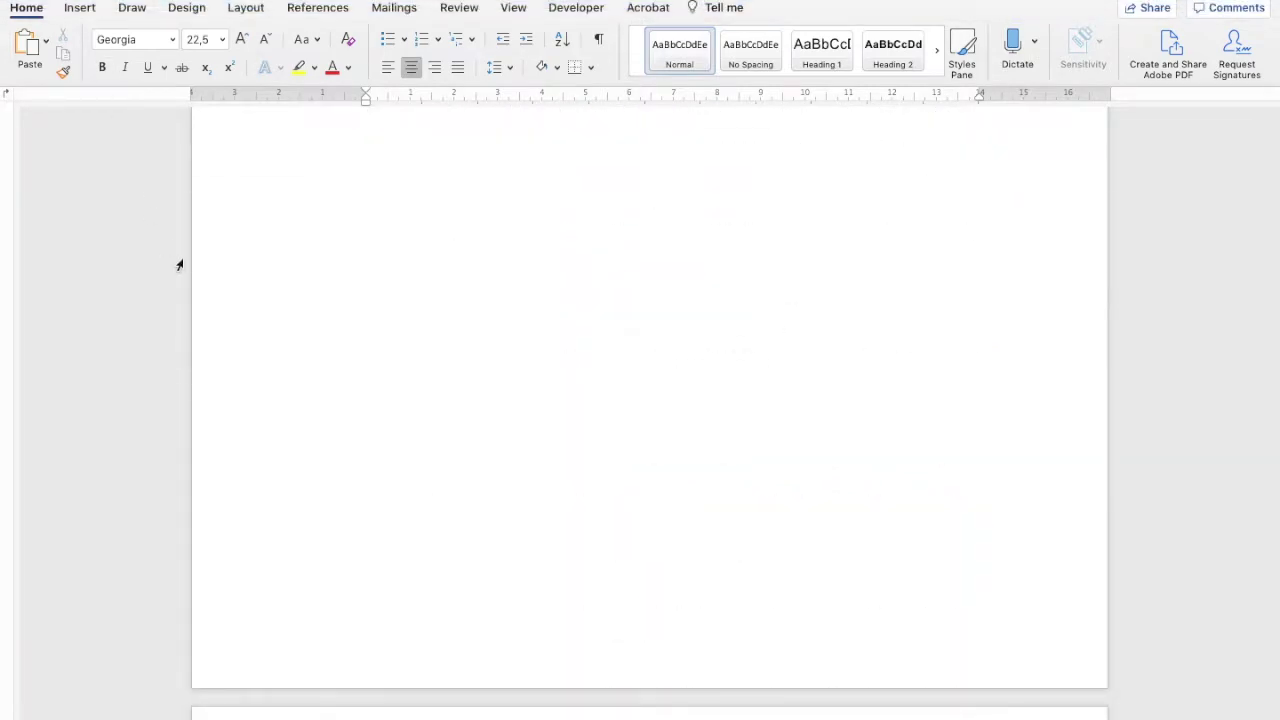
# Split the Word window via View > Split and scroll each pane to a different section
pyautogui.click(512, 10)
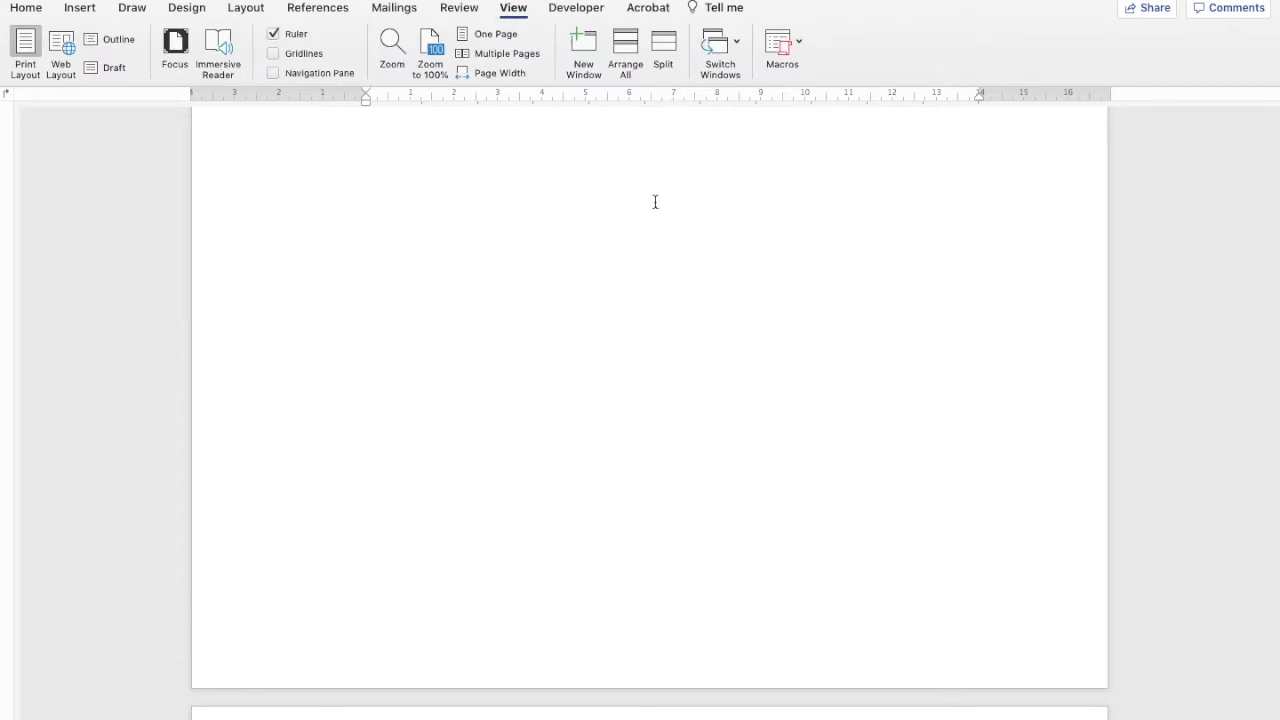
pyautogui.click(670, 57)
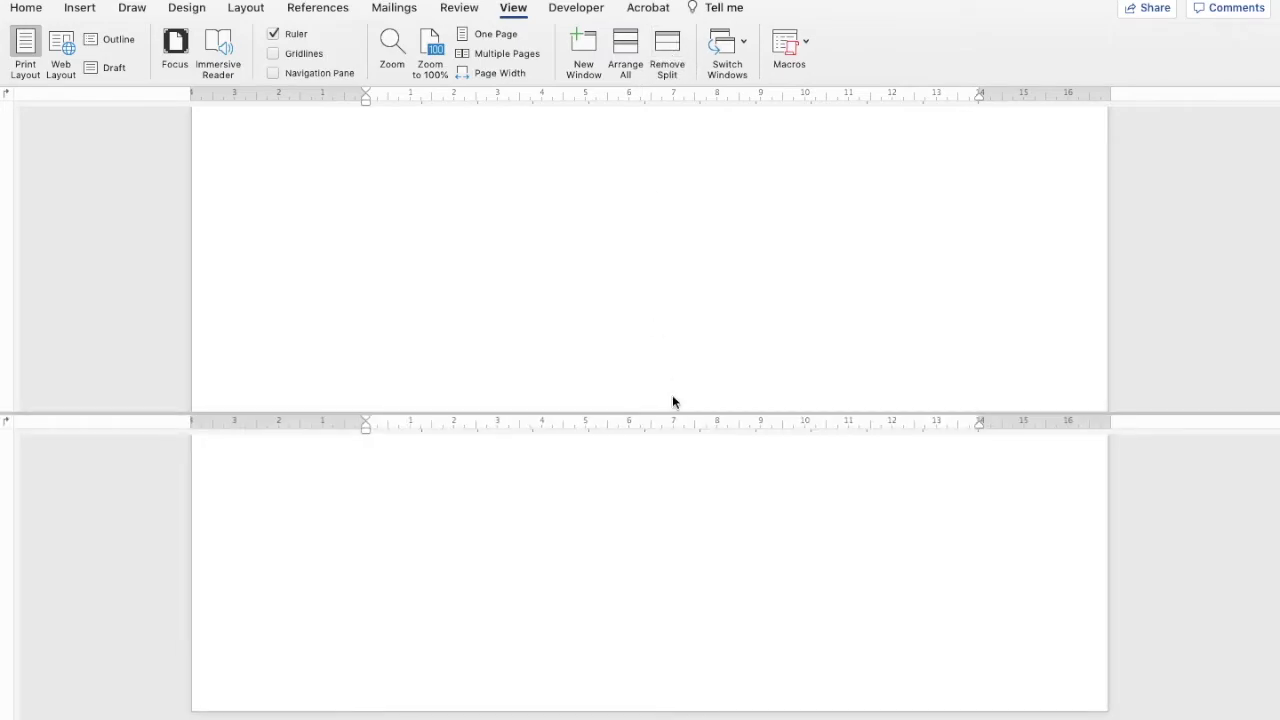
pyautogui.scroll(20, 679, 326)
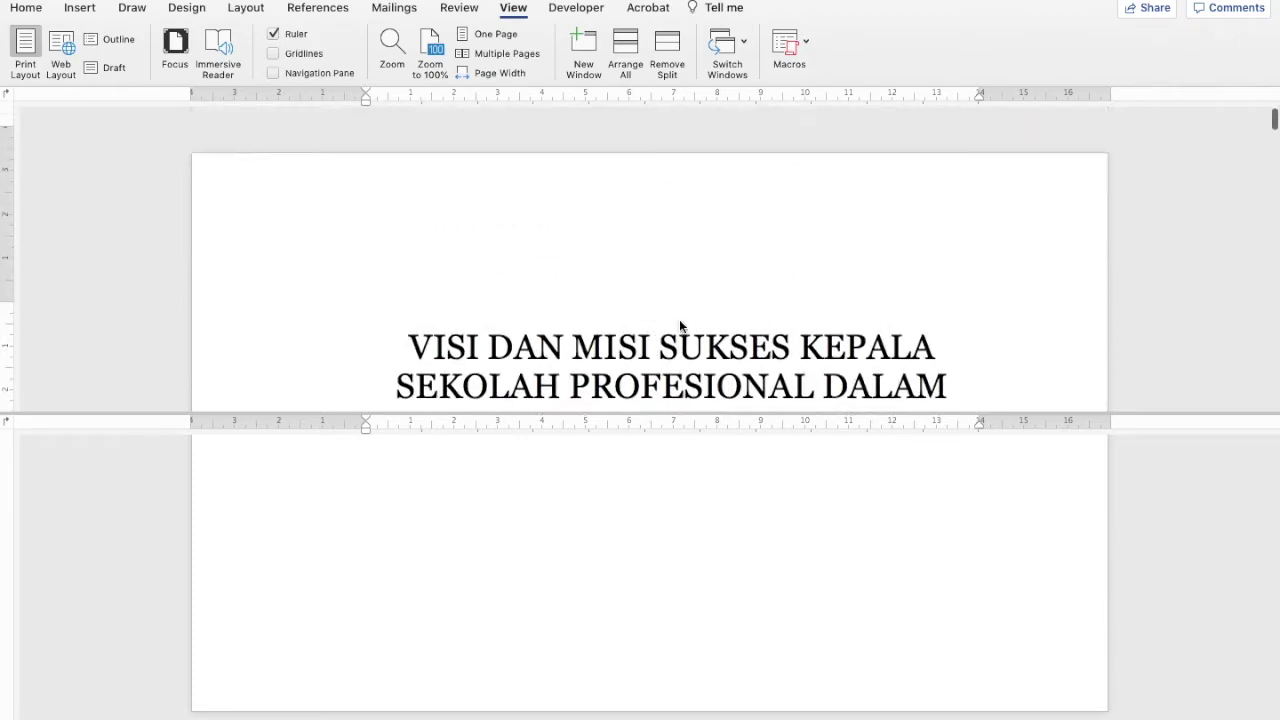
pyautogui.scroll(-5, 679, 326)
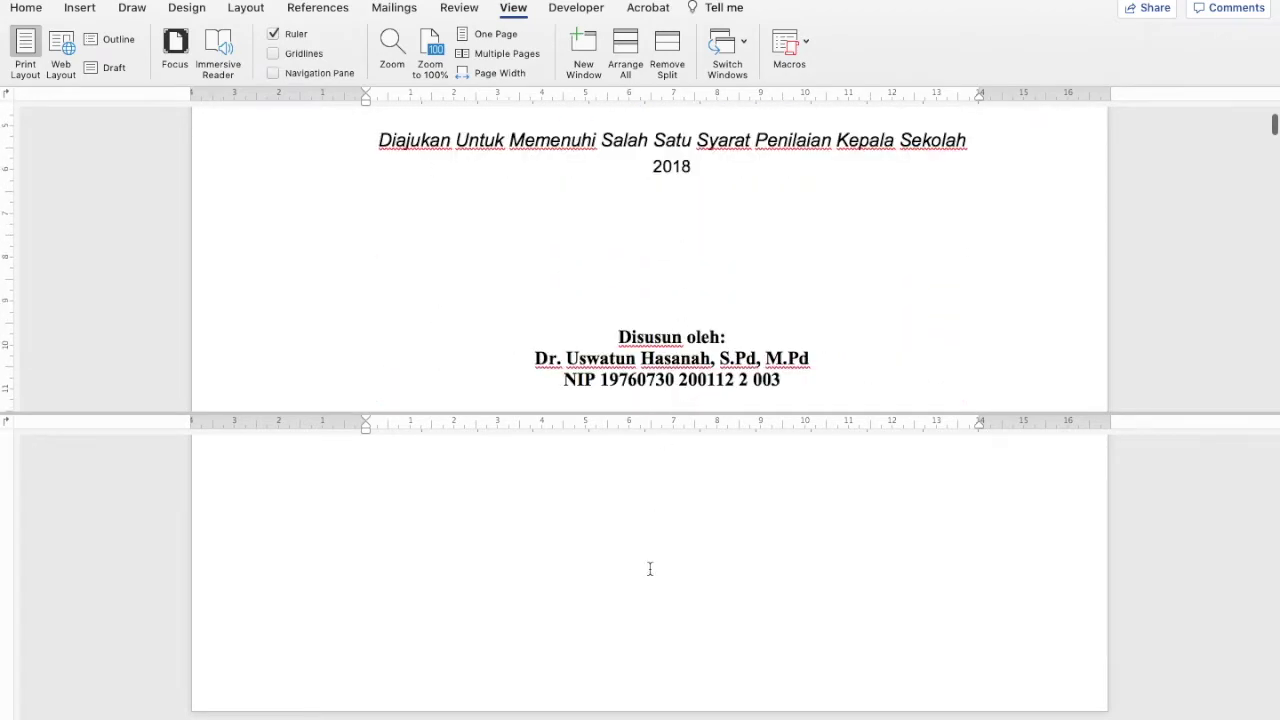
pyautogui.scroll(-20, 650, 569)
pyautogui.scroll(-20, 650, 569)
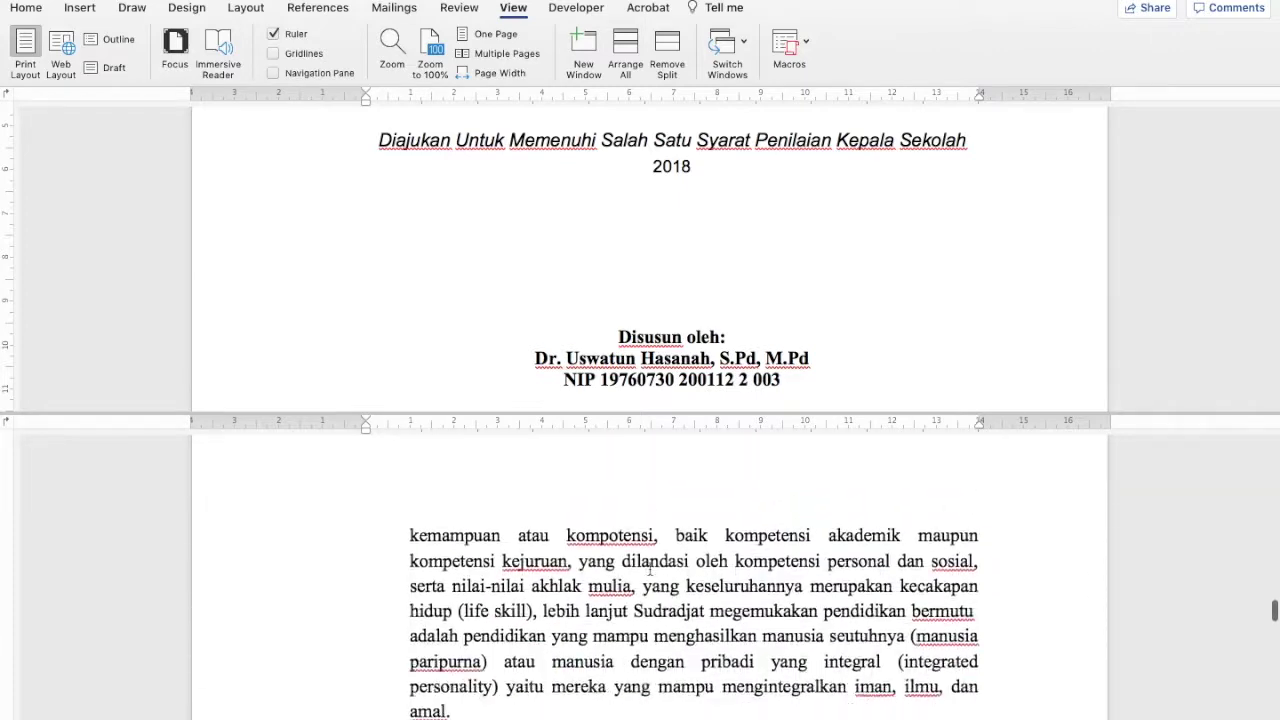
pyautogui.scroll(-3, 650, 568)
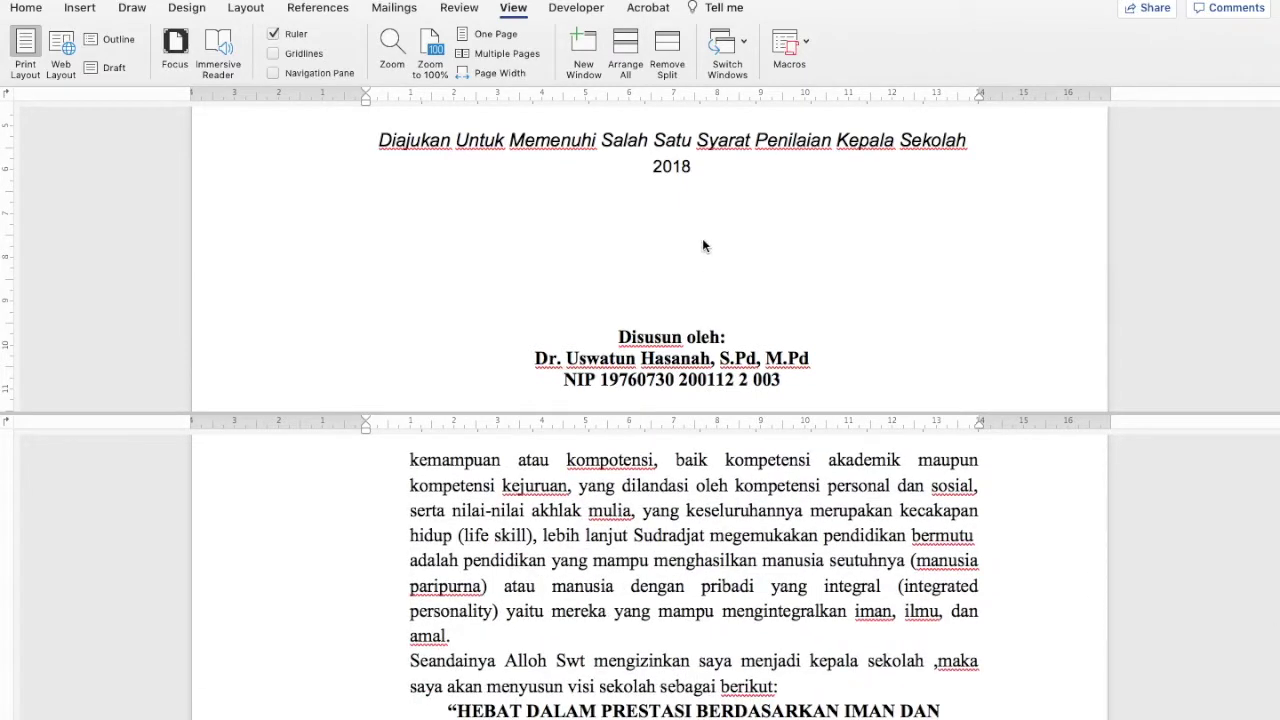
pyautogui.scroll(-15, 702, 248)
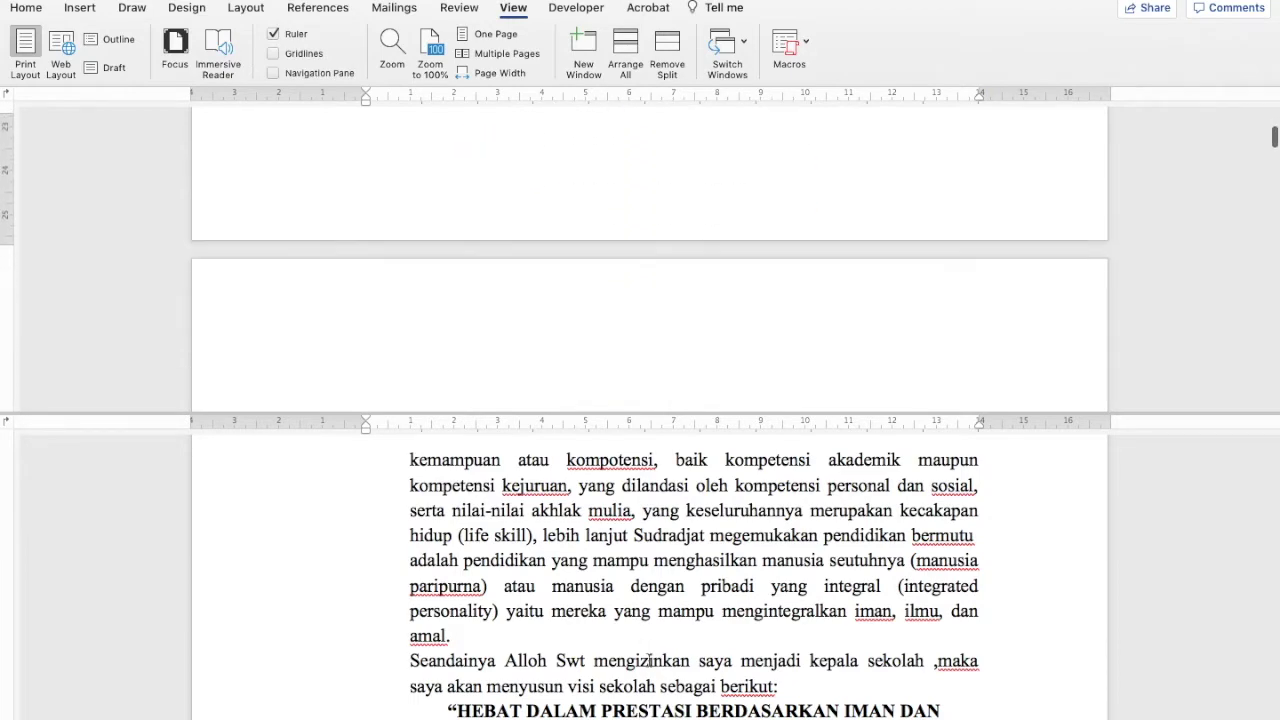
pyautogui.scroll(-10, 647, 650)
pyautogui.scroll(2, 650, 655)
pyautogui.scroll(-5, 651, 660)
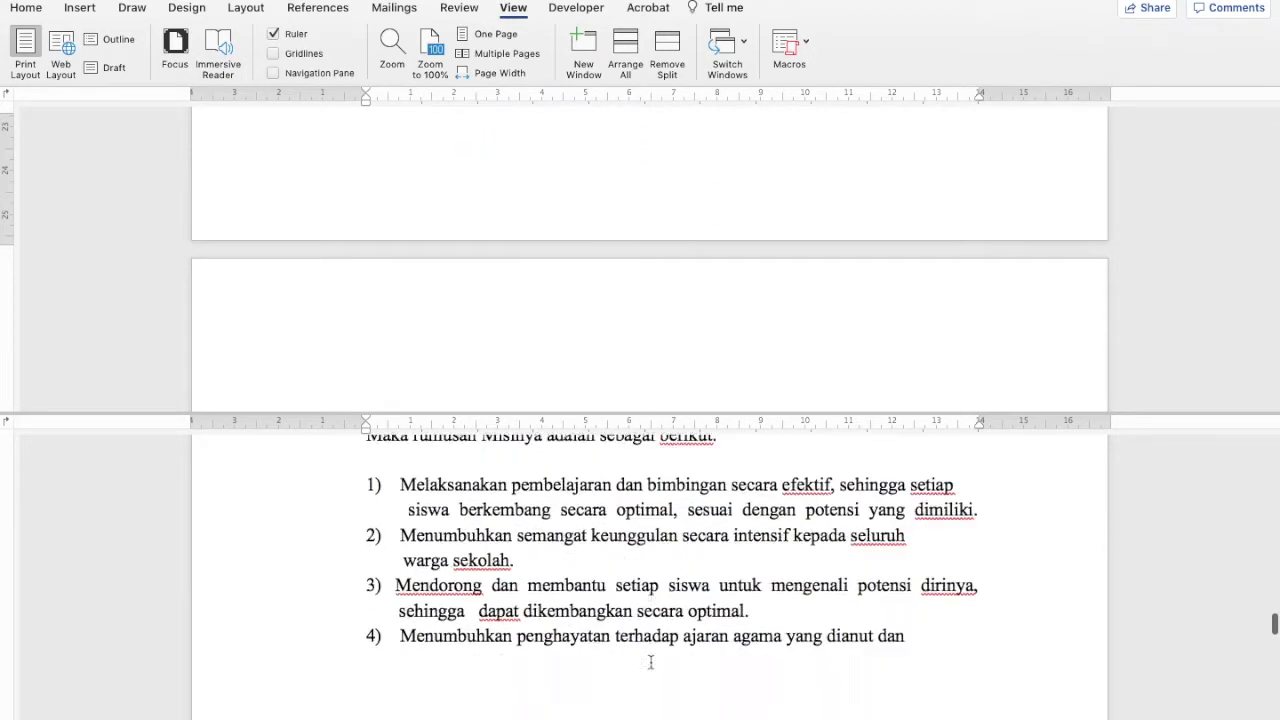
pyautogui.scroll(-5, 651, 662)
pyautogui.scroll(-10, 705, 295)
pyautogui.scroll(-15, 705, 297)
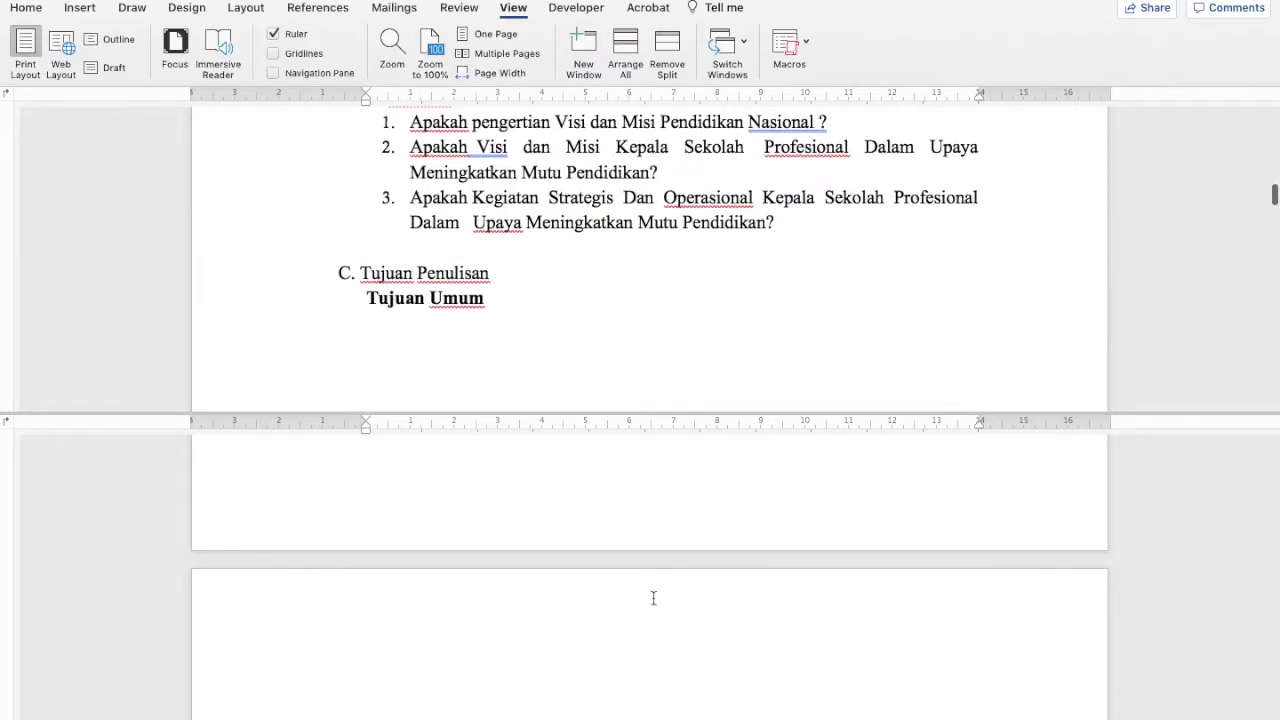
pyautogui.scroll(-15, 656, 697)
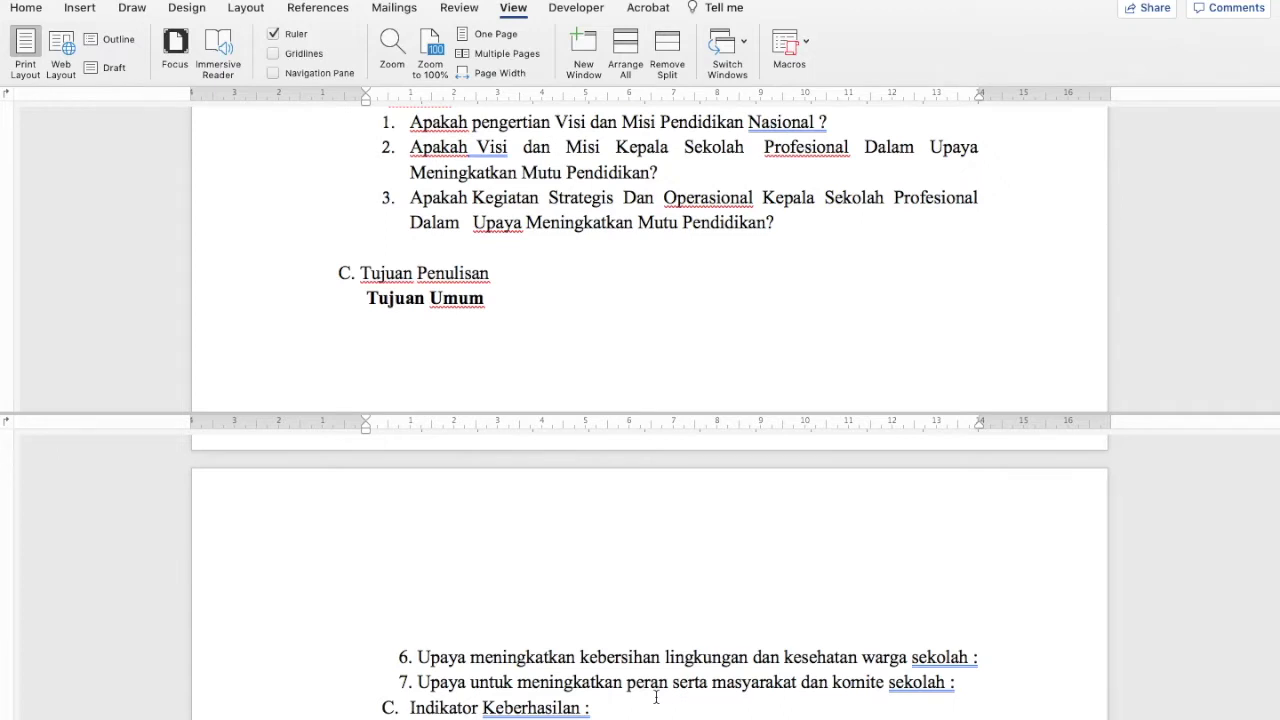
pyautogui.scroll(15, 710, 641)
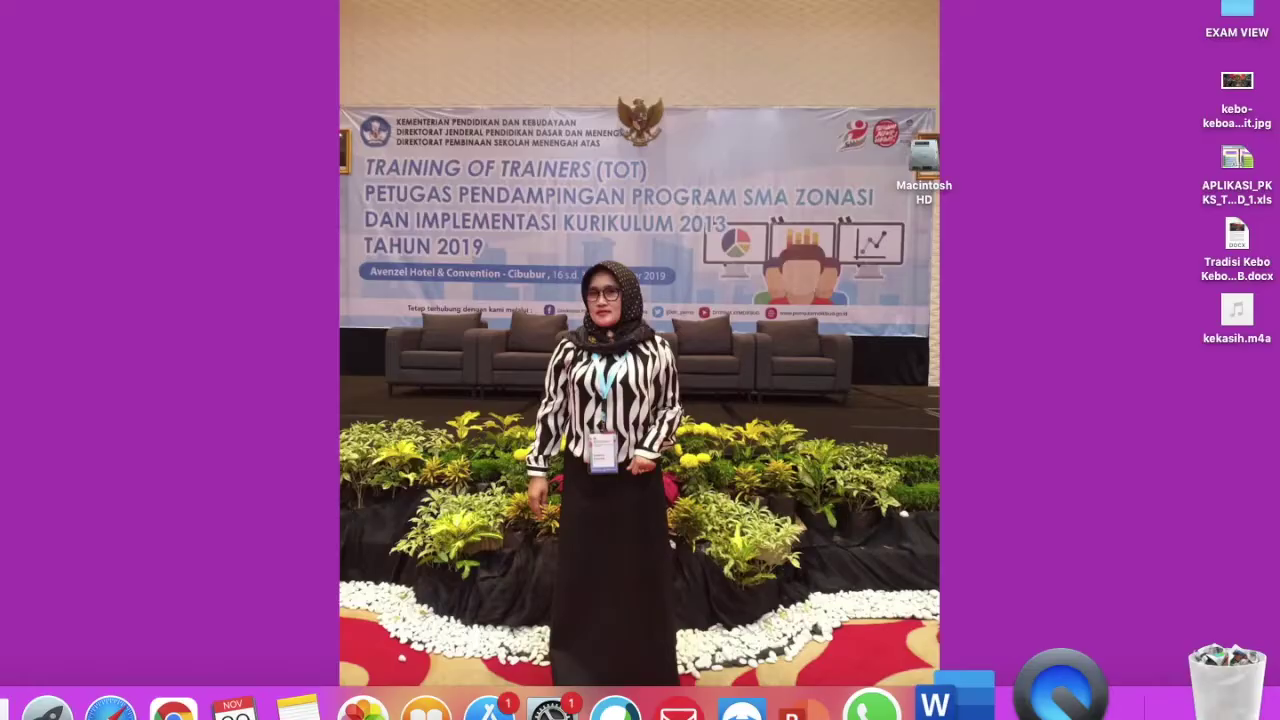
# Bring the blended-learning article to the front in Word and scroll through its pages
pyautogui.click(1006, 688)
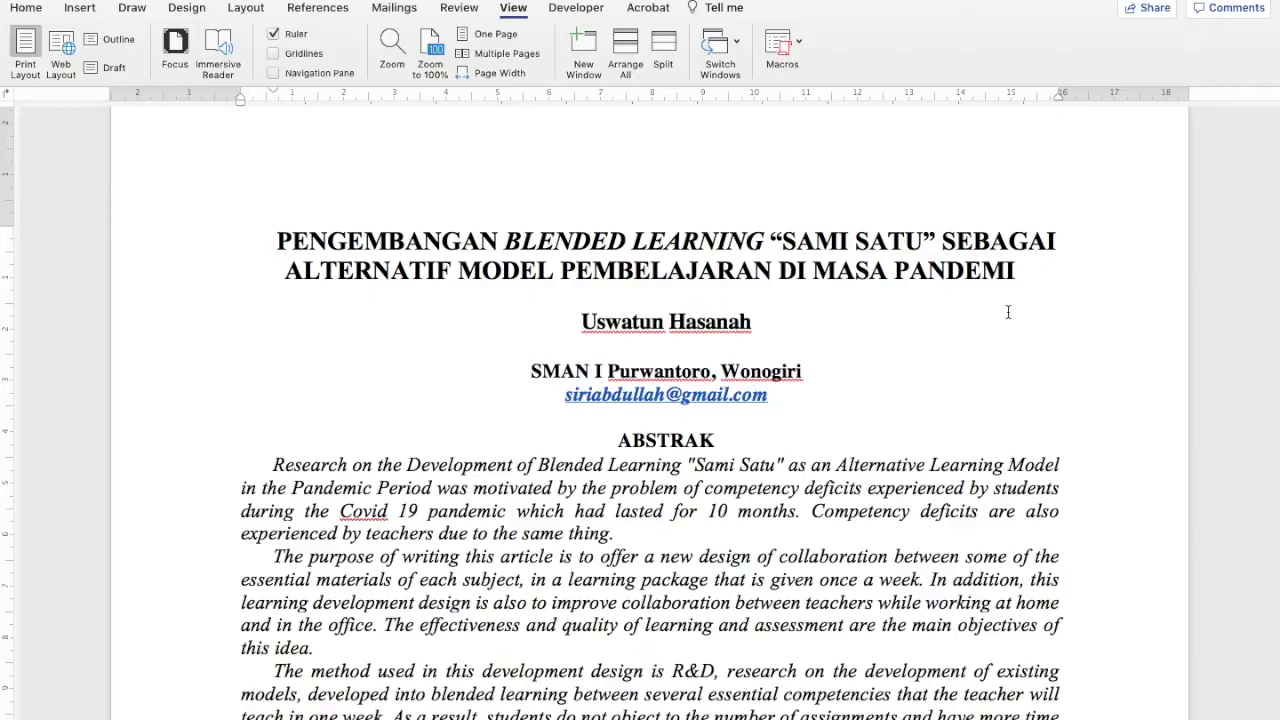
pyautogui.scroll(-15, 1008, 312)
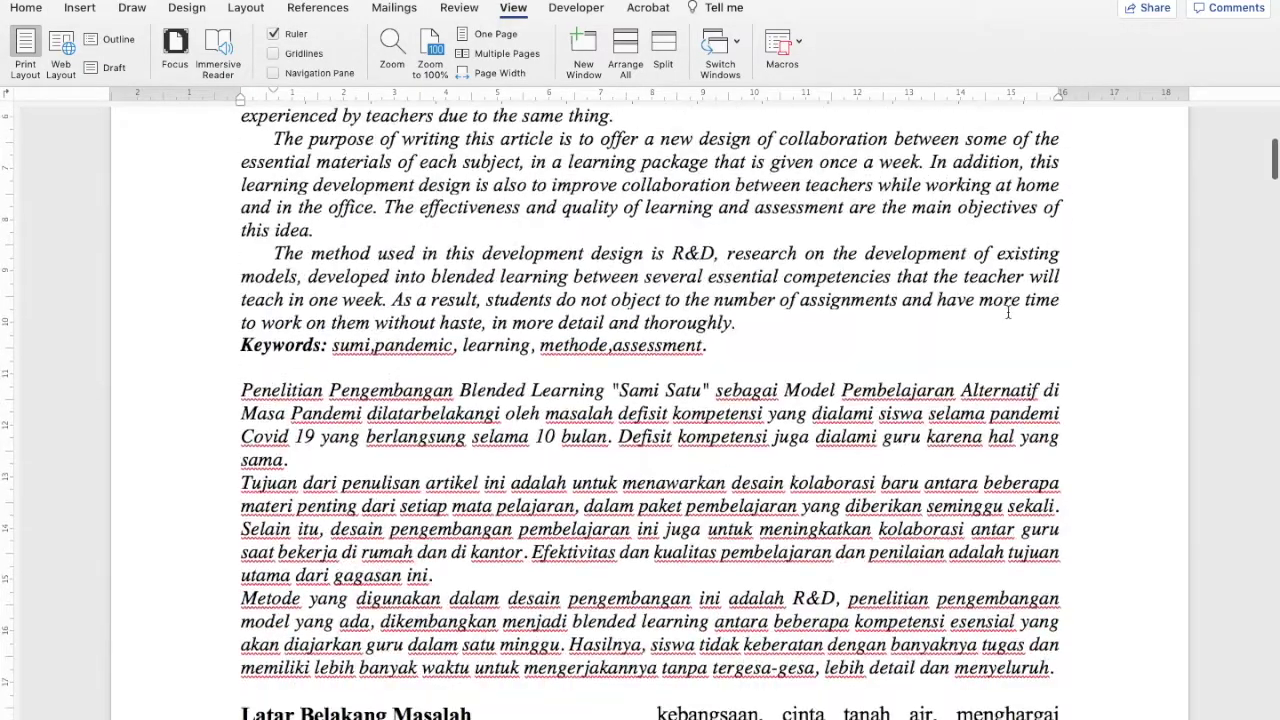
pyautogui.scroll(-20, 1008, 312)
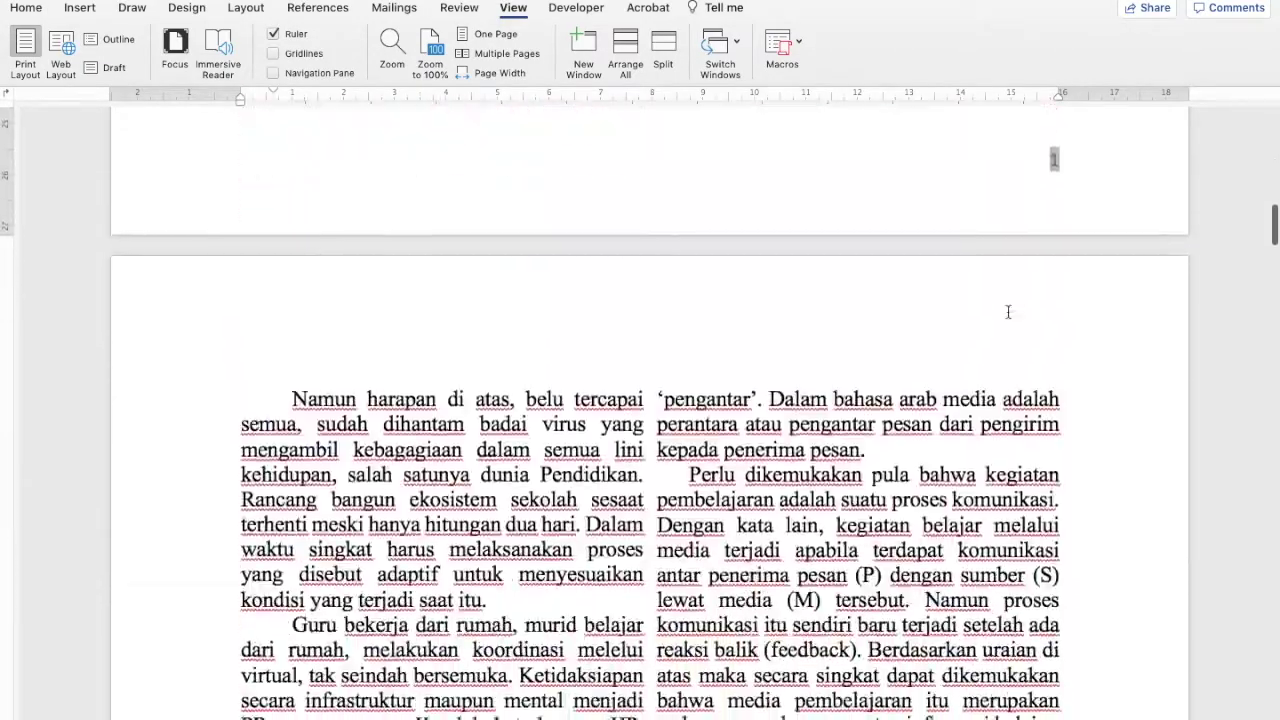
pyautogui.scroll(-15, 1007, 312)
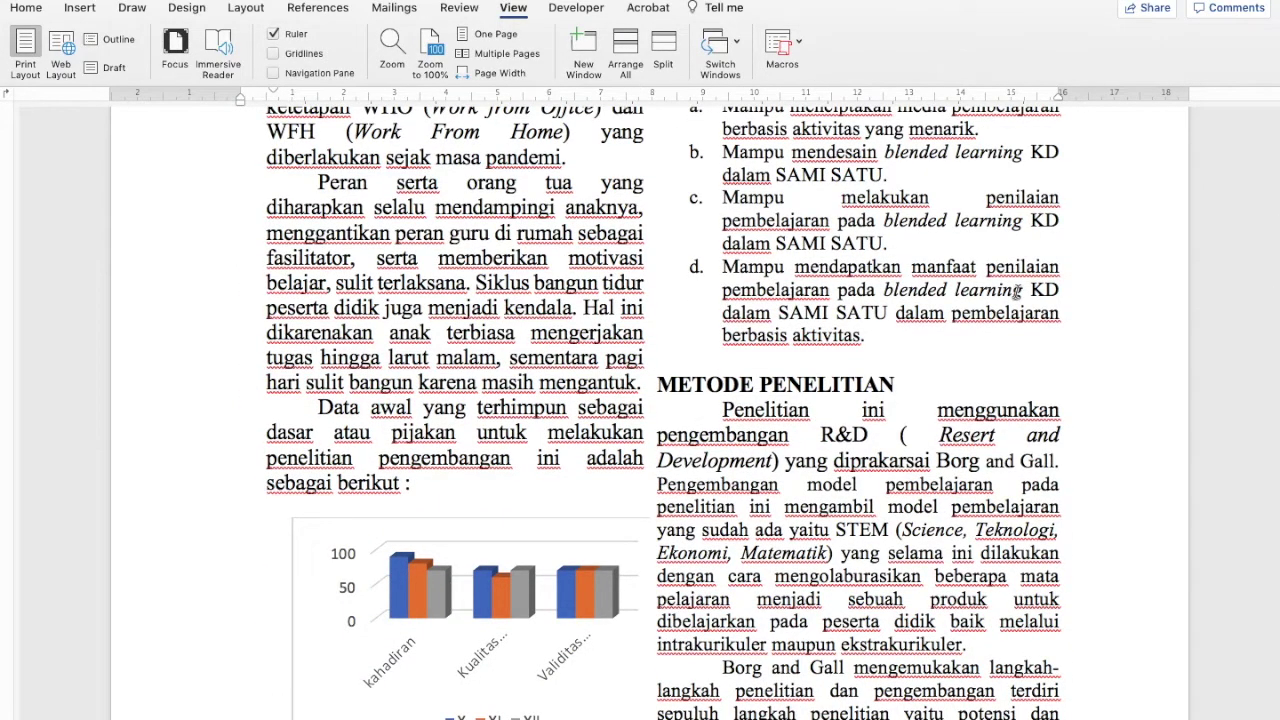
pyautogui.scroll(20, 664, 292)
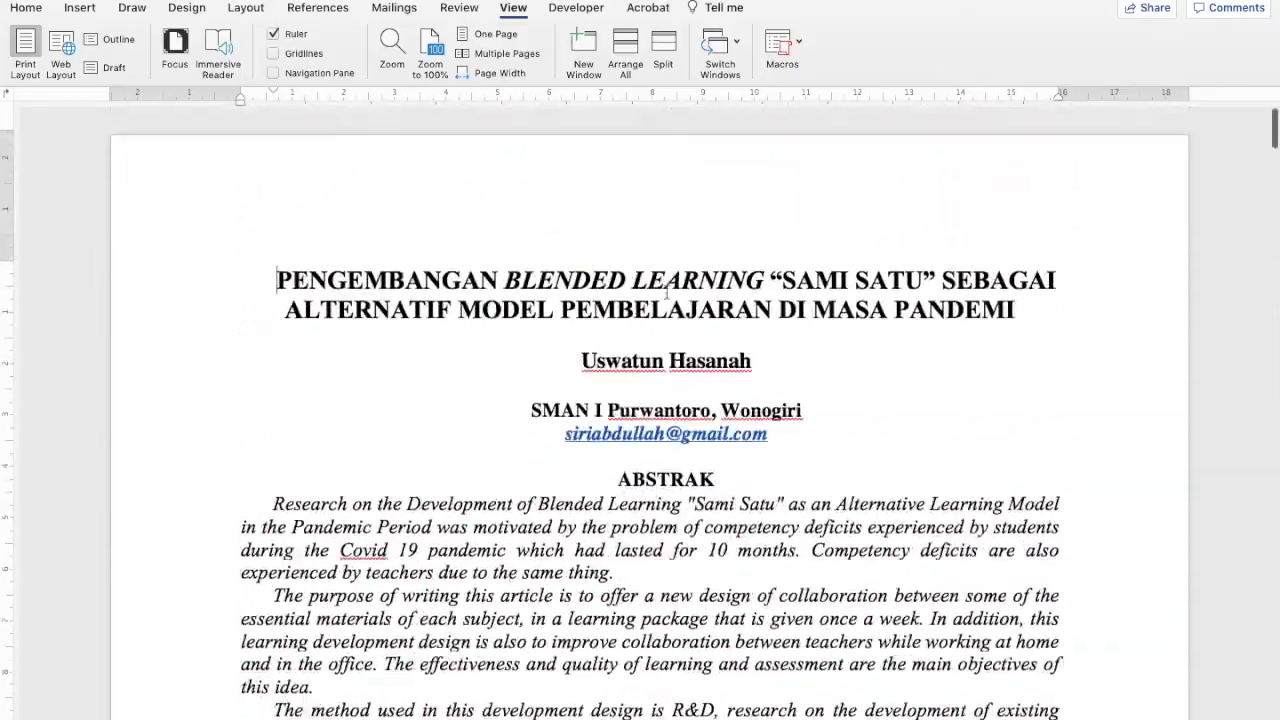
pyautogui.scroll(-20, 666, 291)
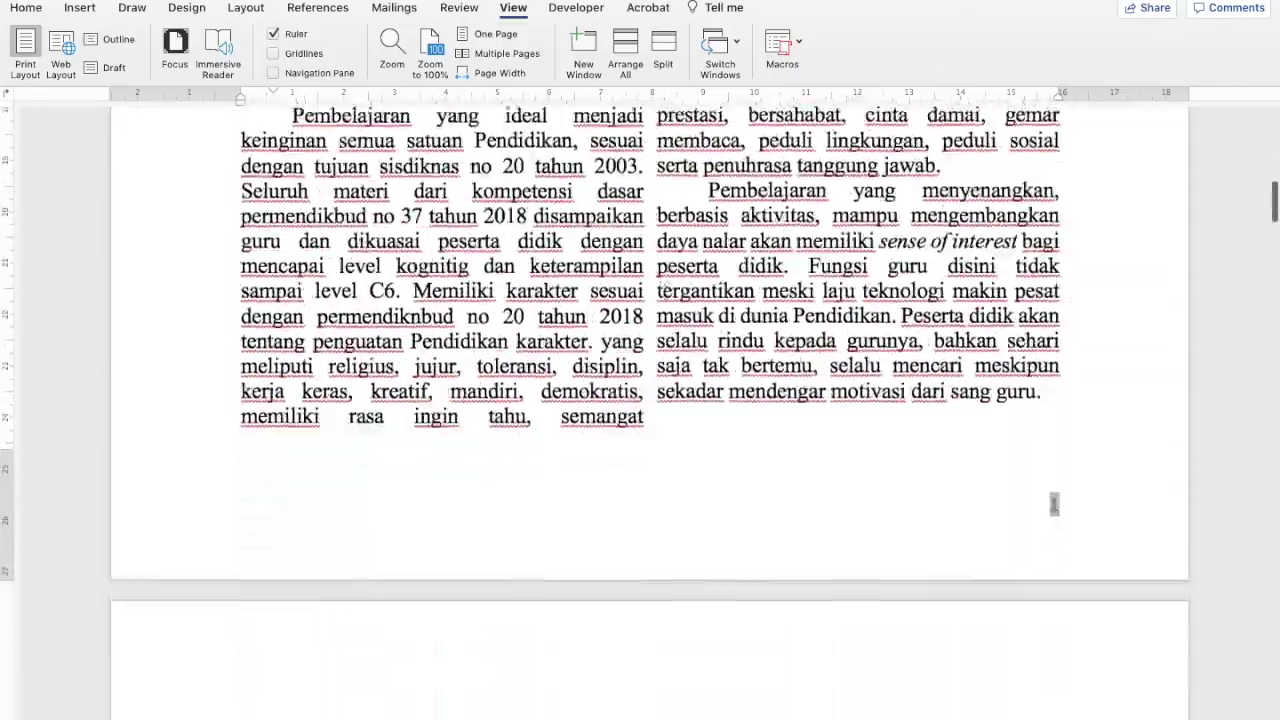
pyautogui.scroll(-3, 658, 264)
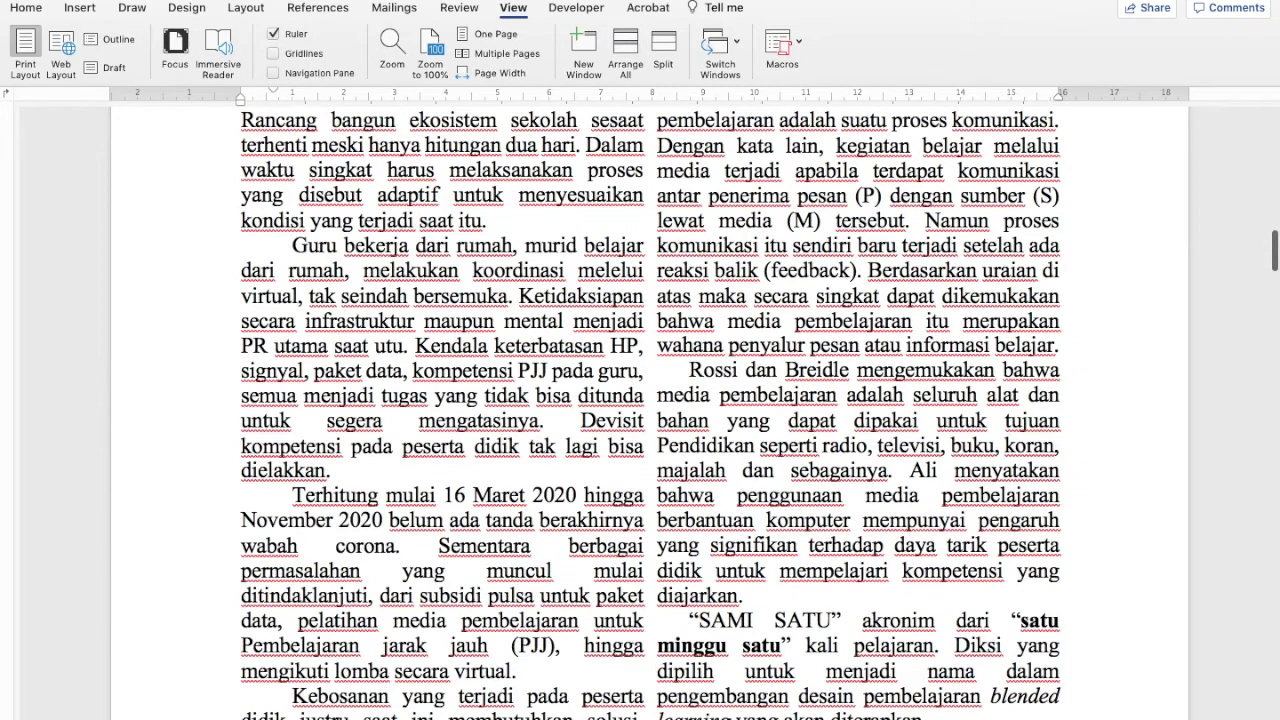
# Open a second window of the same article with View > New Window
pyautogui.click(585, 55)
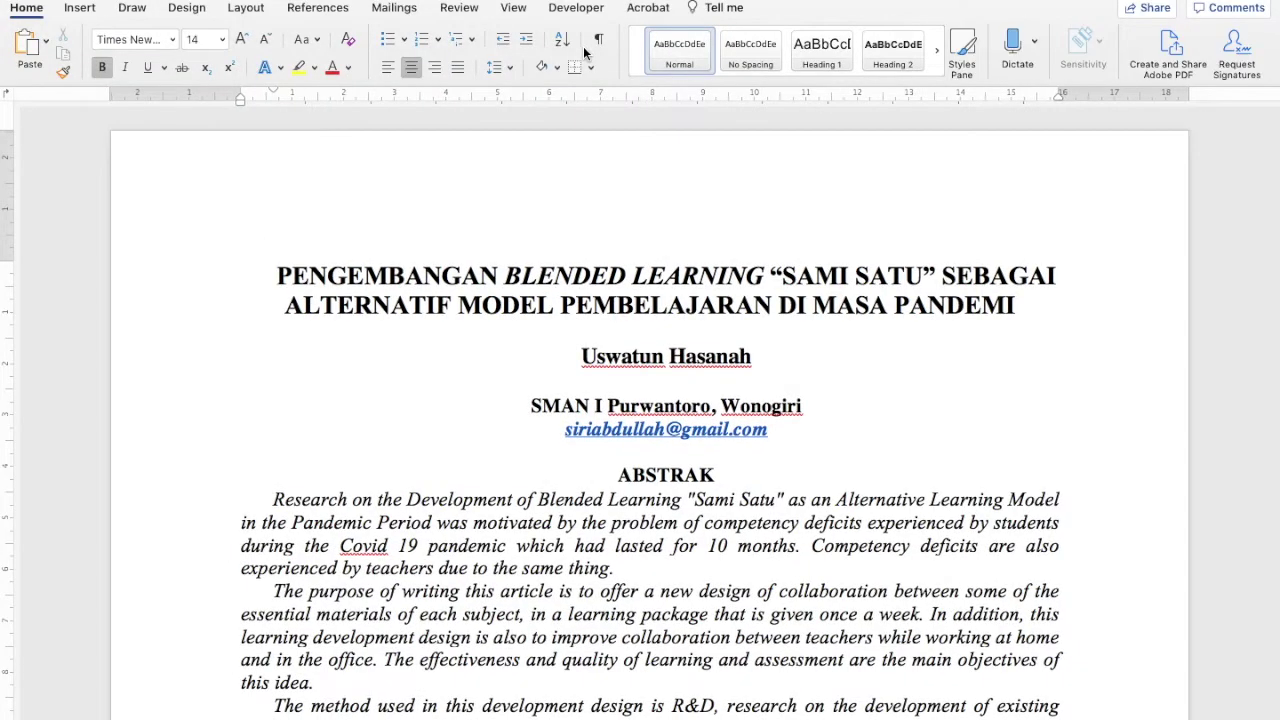
pyautogui.click(513, 8)
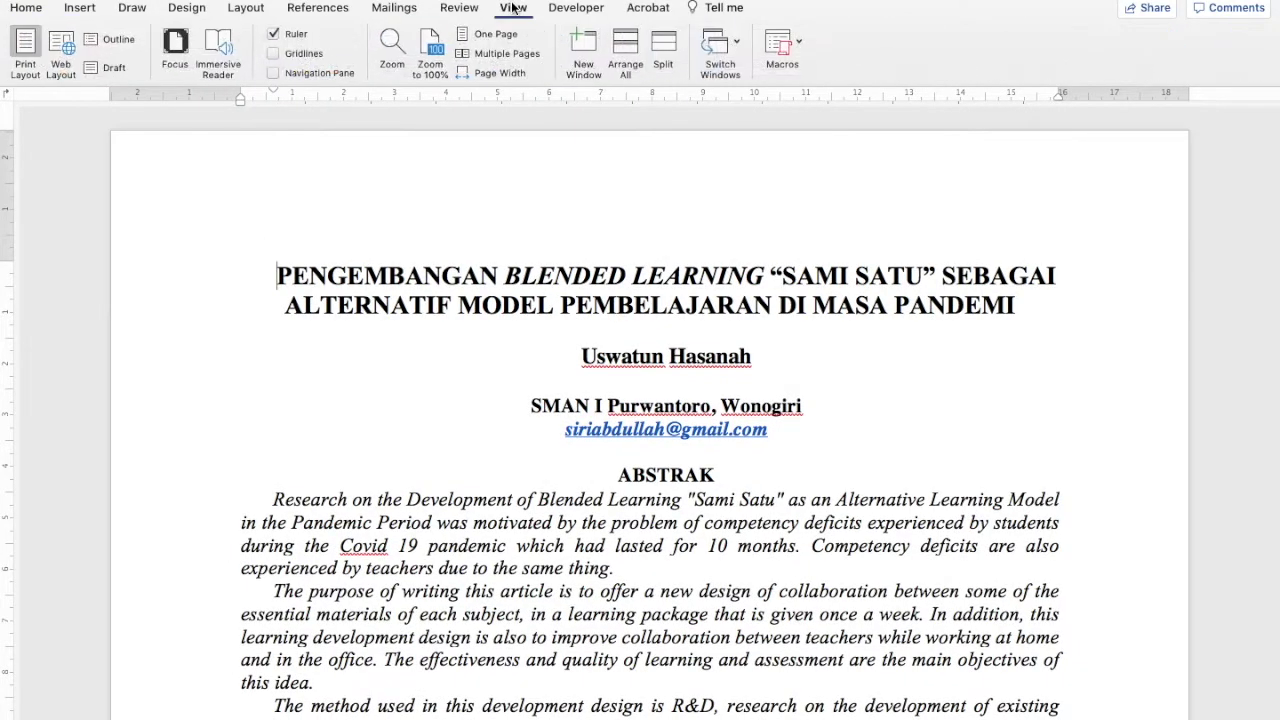
pyautogui.click(583, 47)
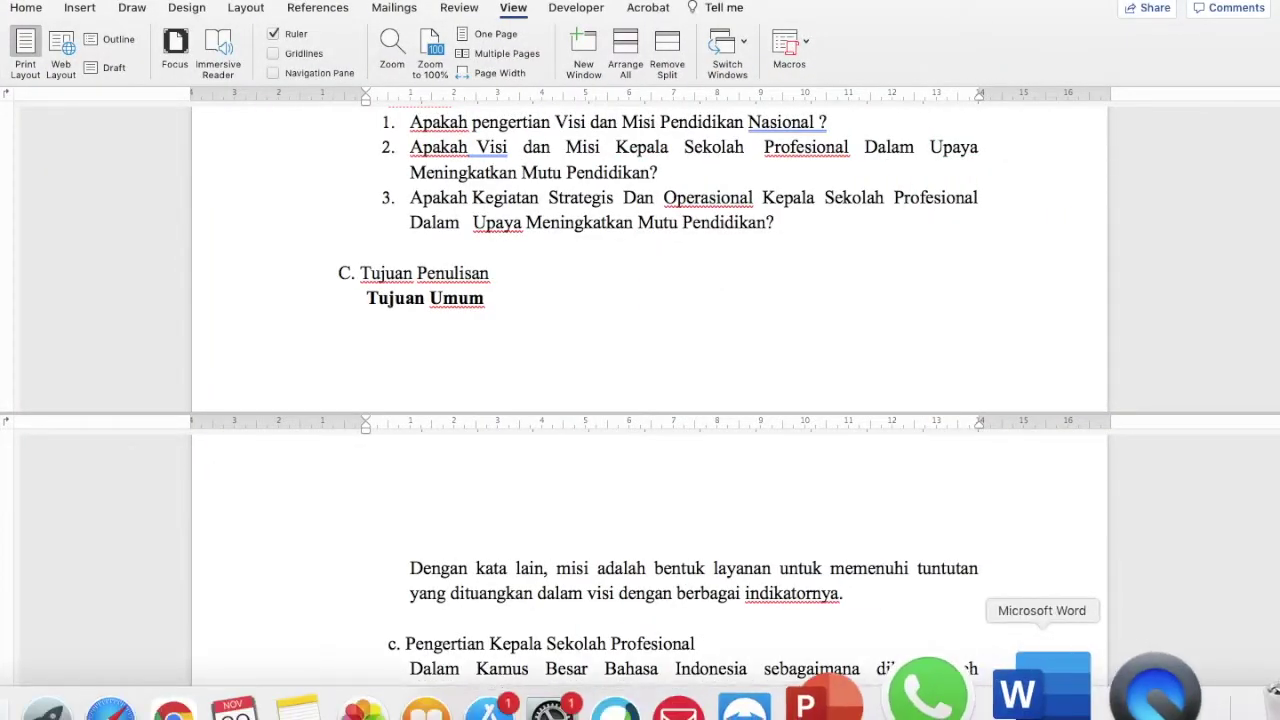
# Switch to another window of the article from the Dock's window list and open one more window
pyautogui.rightClick(1050, 688)
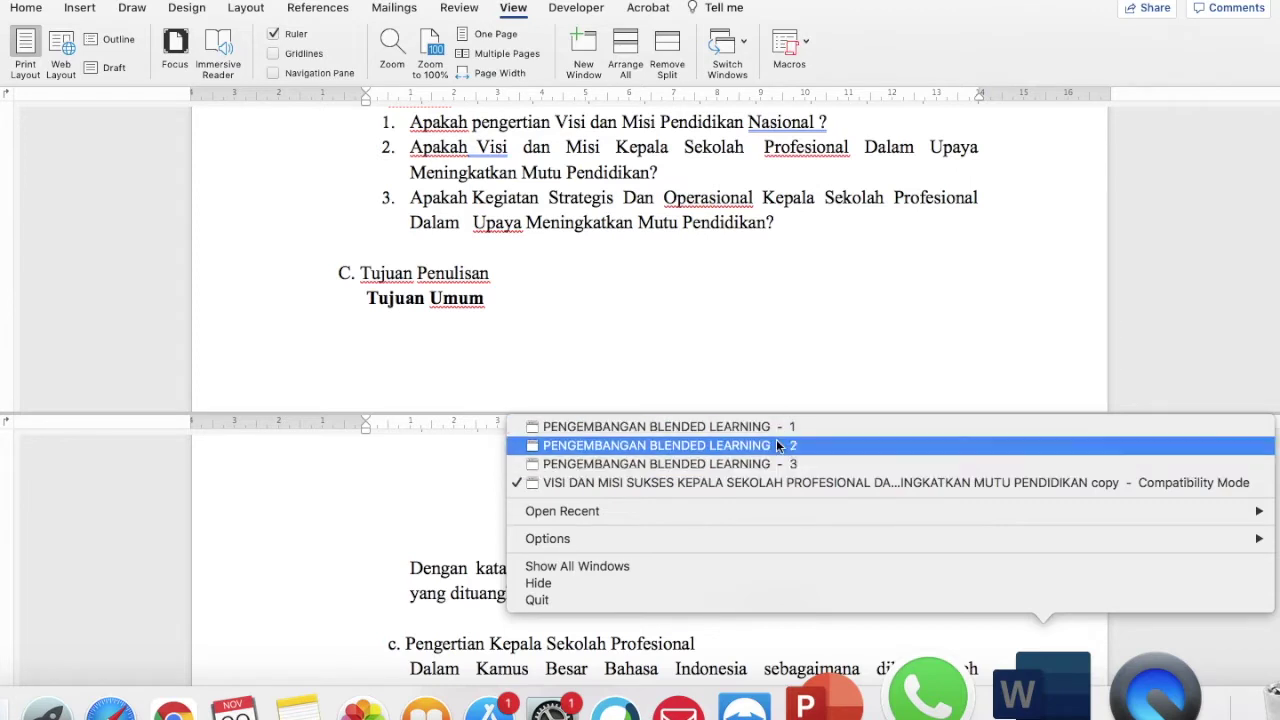
pyautogui.click(760, 237)
pyautogui.click(584, 47)
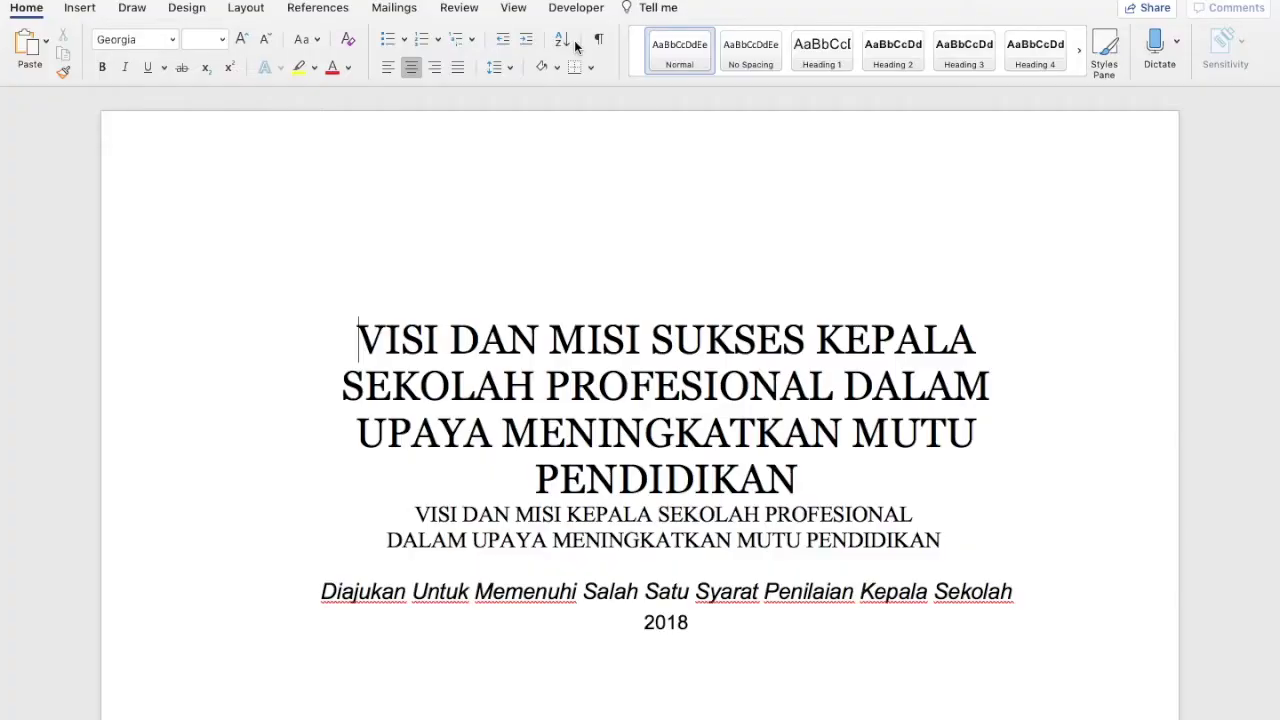
pyautogui.scroll(-10, 676, 330)
pyautogui.scroll(-10, 676, 330)
pyautogui.scroll(15, 676, 330)
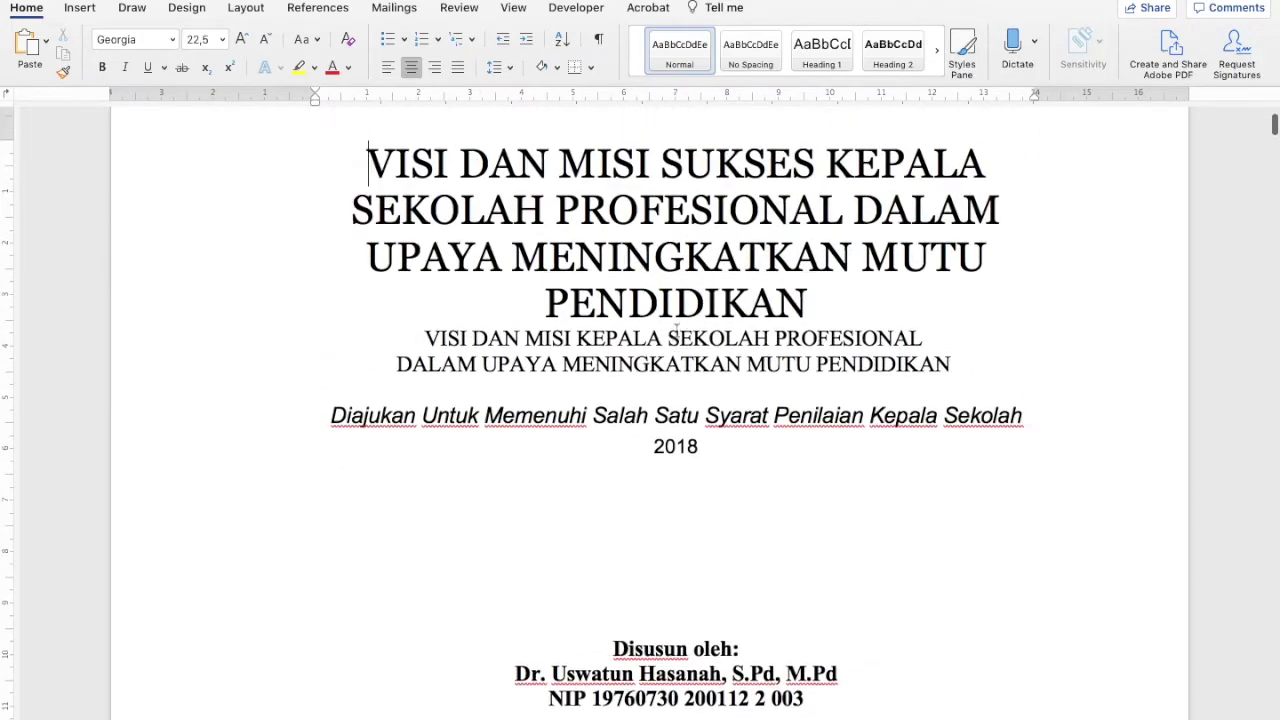
pyautogui.scroll(2, 676, 330)
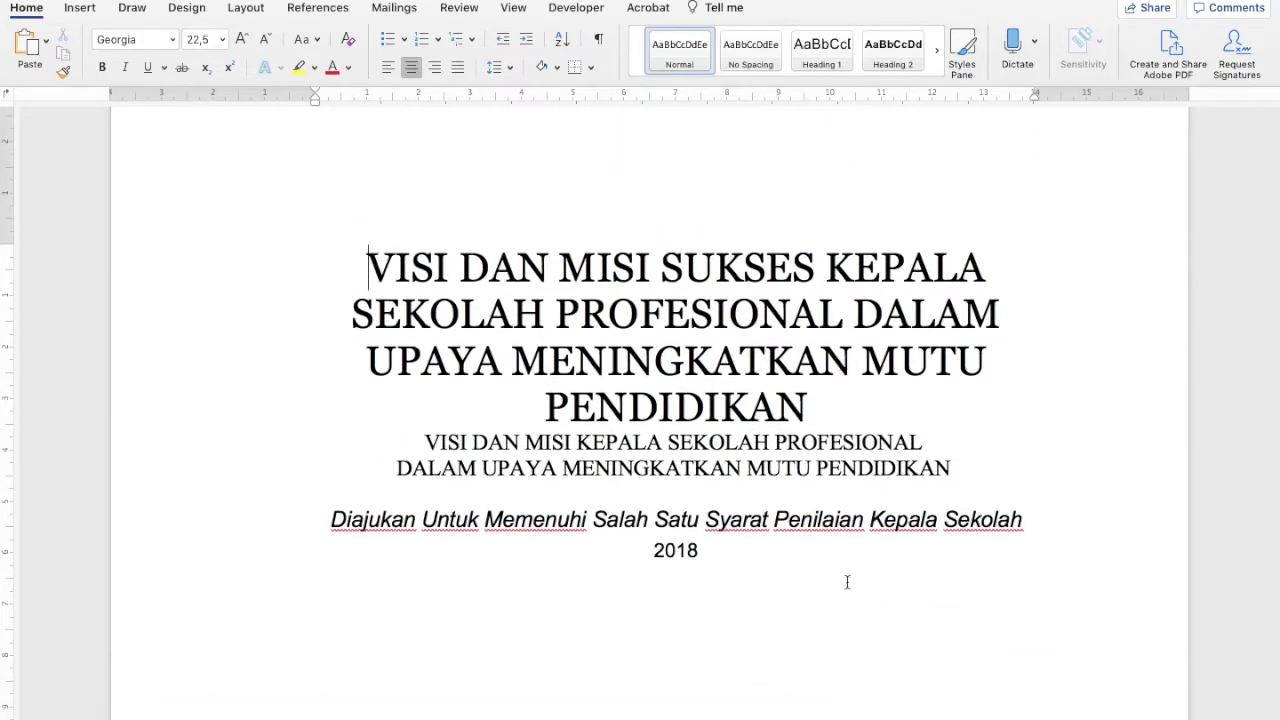
# Open another new window of the document, close the extra one, and scroll back to the top
pyautogui.click(511, 9)
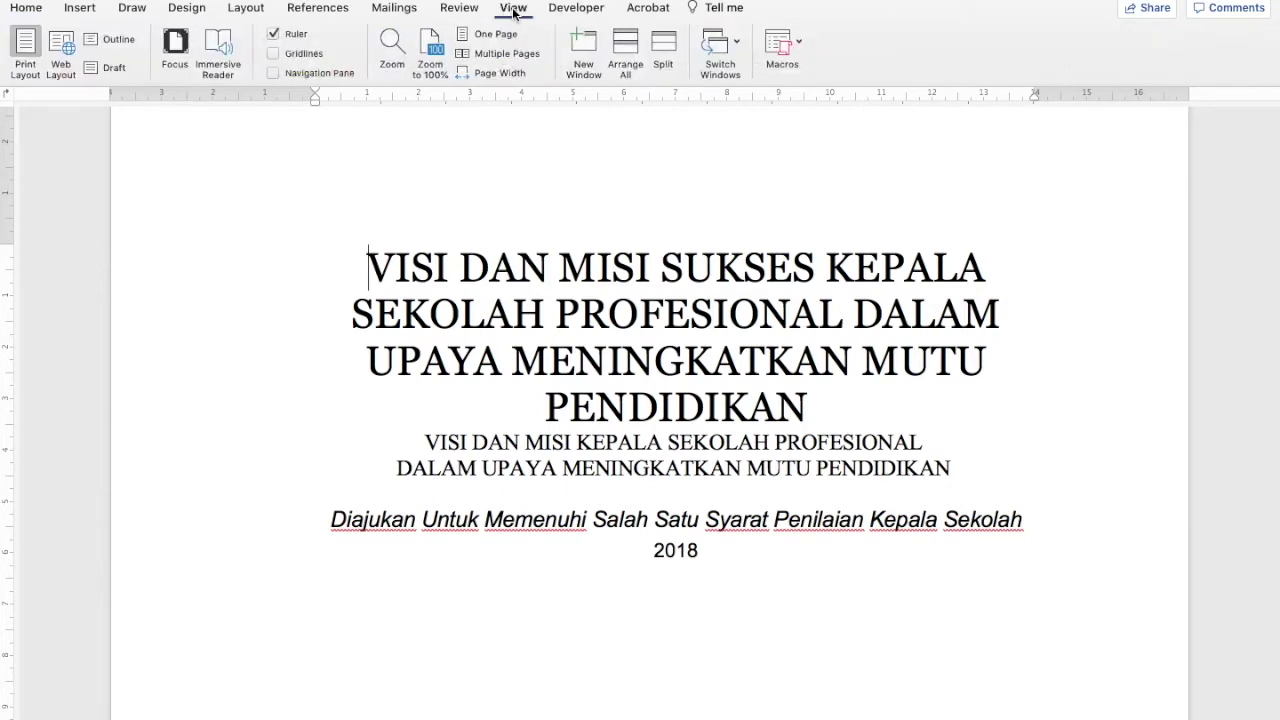
pyautogui.click(579, 63)
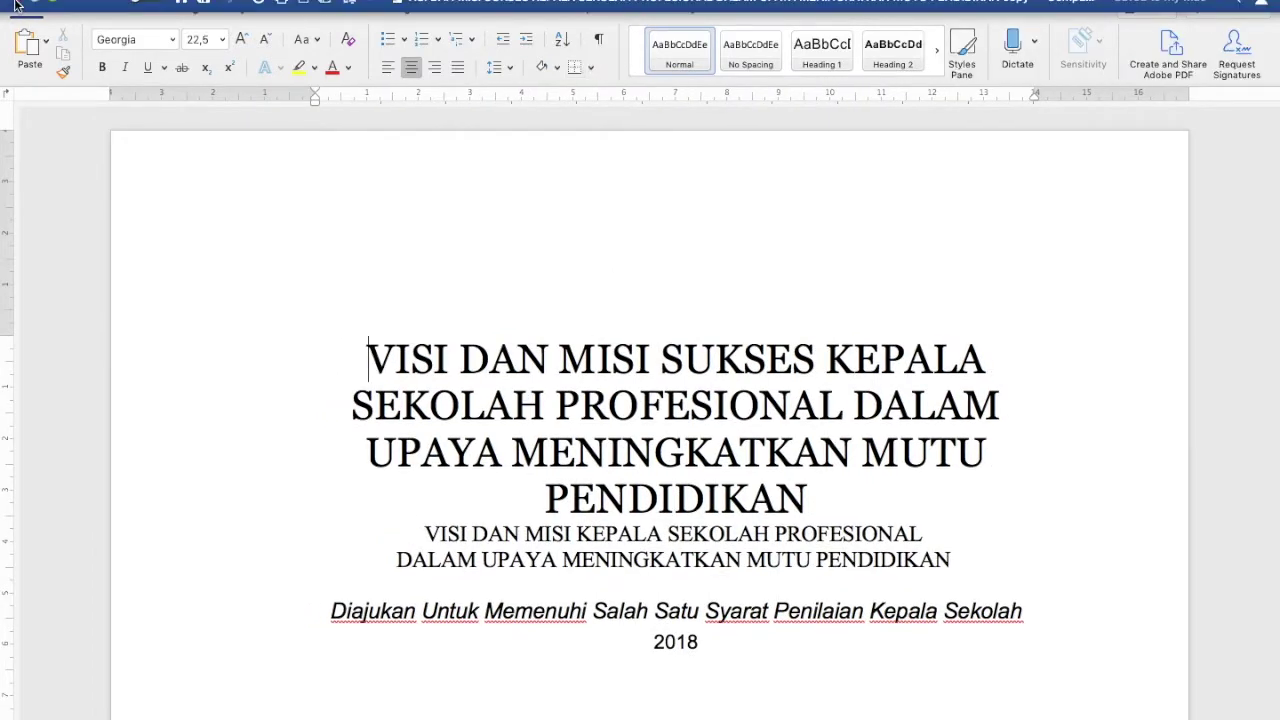
pyautogui.click(14, 6)
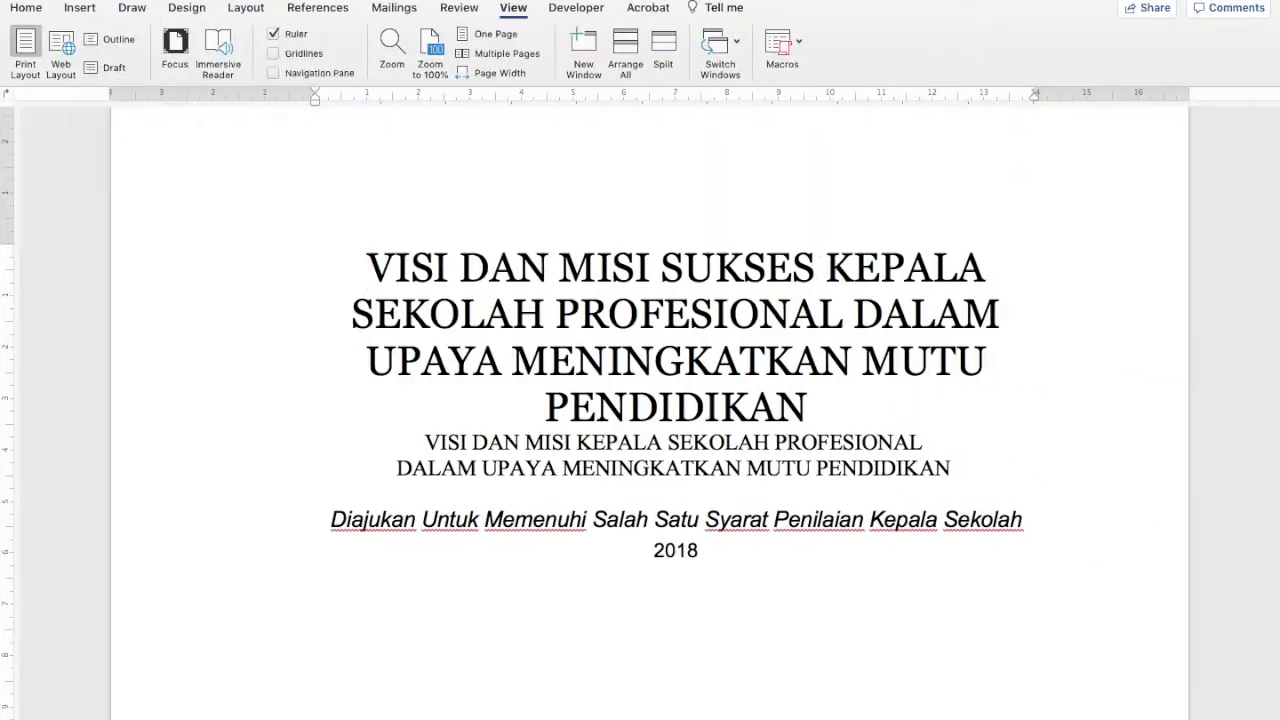
pyautogui.scroll(15, 634, 377)
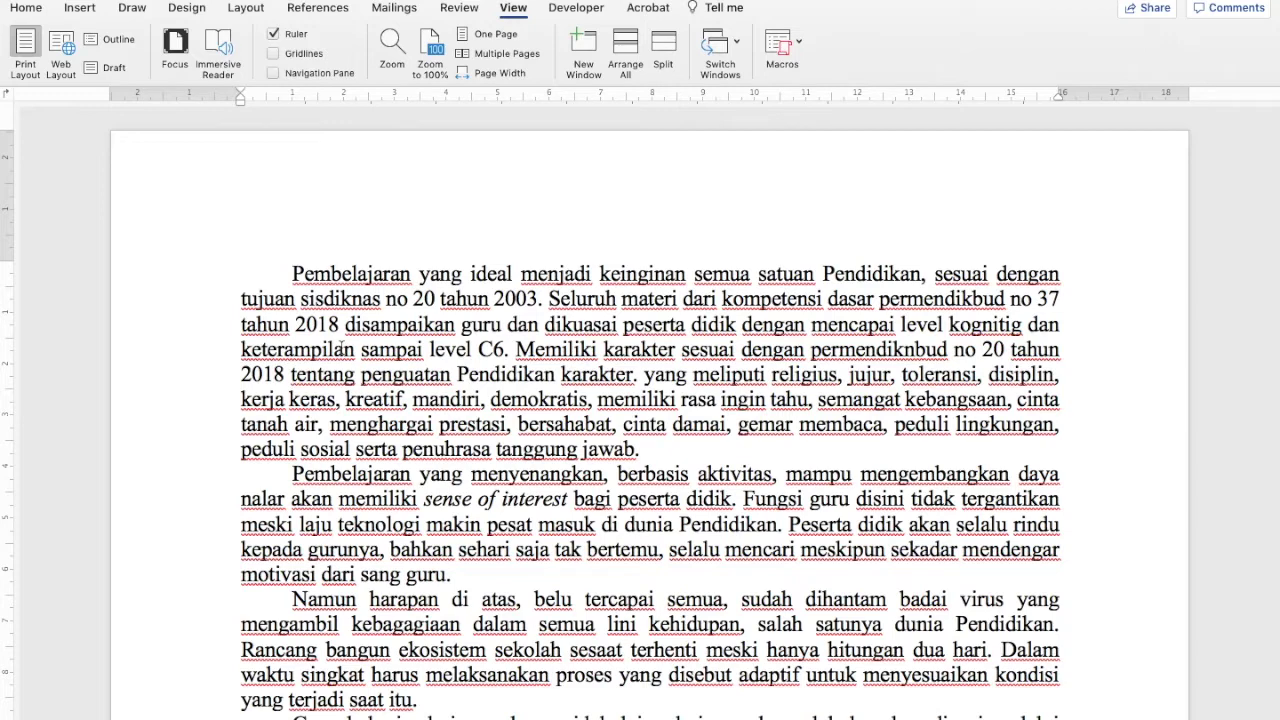
# Open several more windows of the article with View > New Window
pyautogui.click(583, 50)
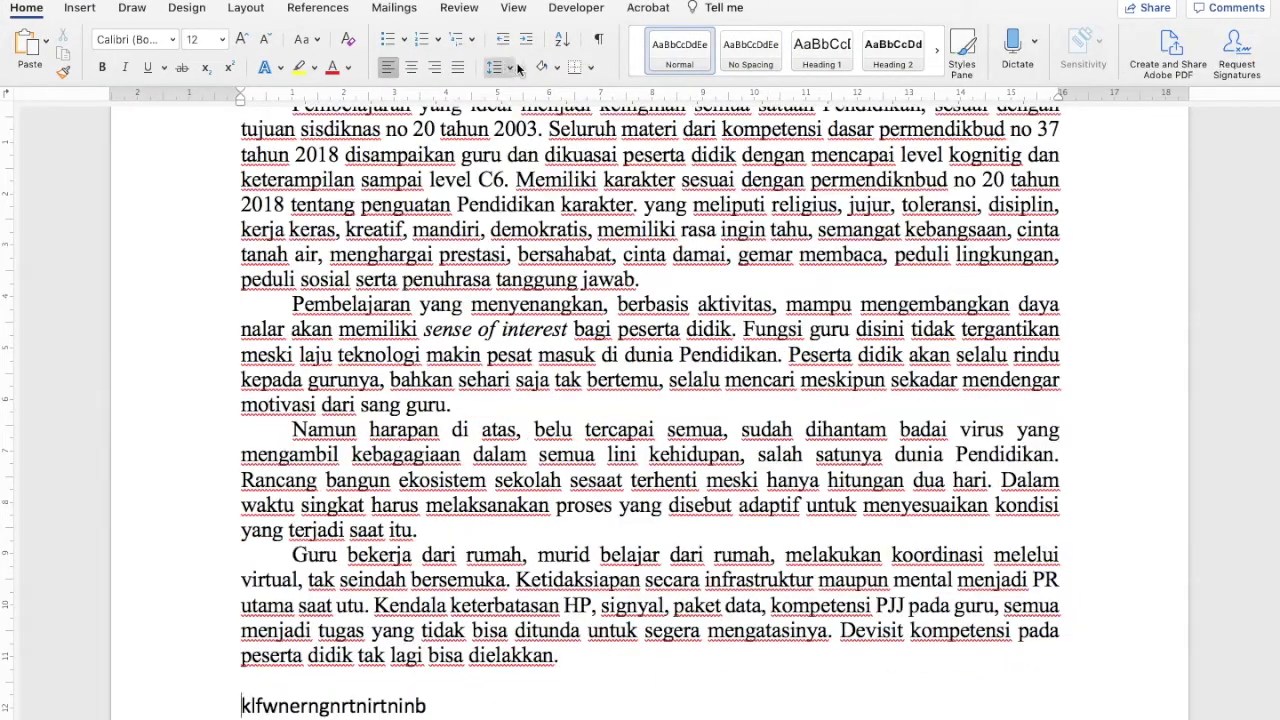
pyautogui.click(513, 8)
pyautogui.click(583, 47)
pyautogui.click(512, 10)
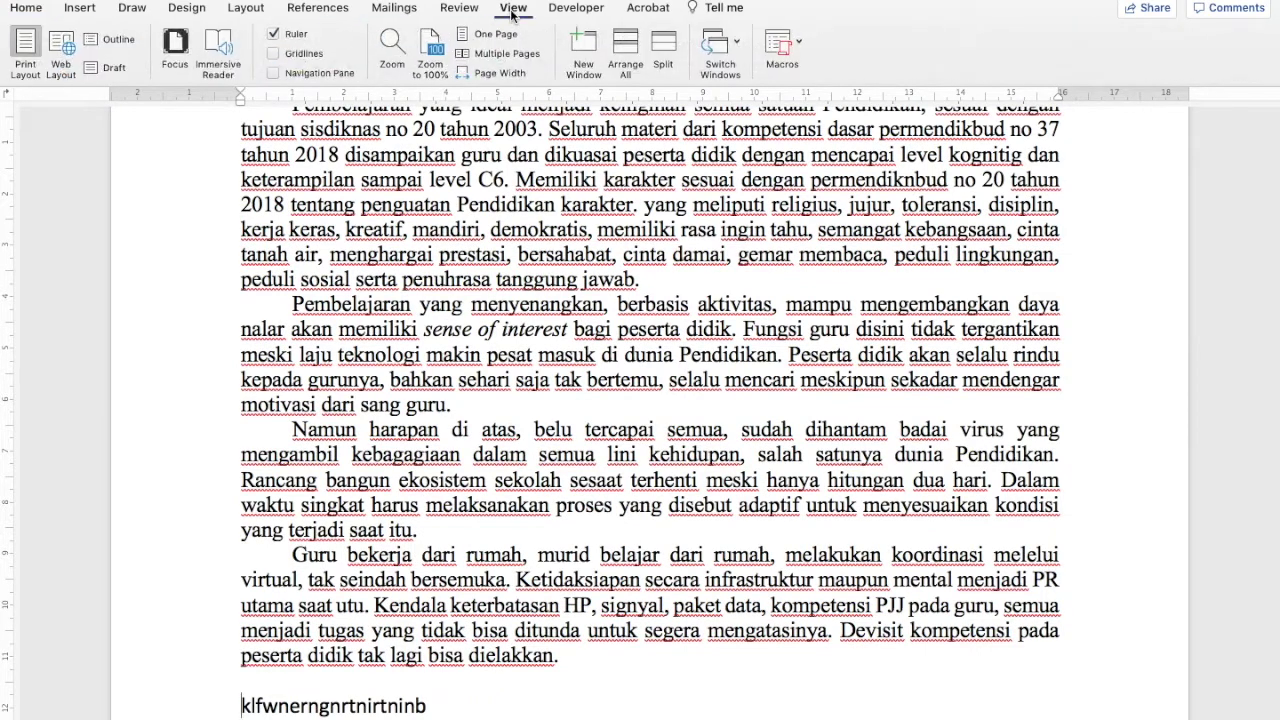
pyautogui.click(579, 51)
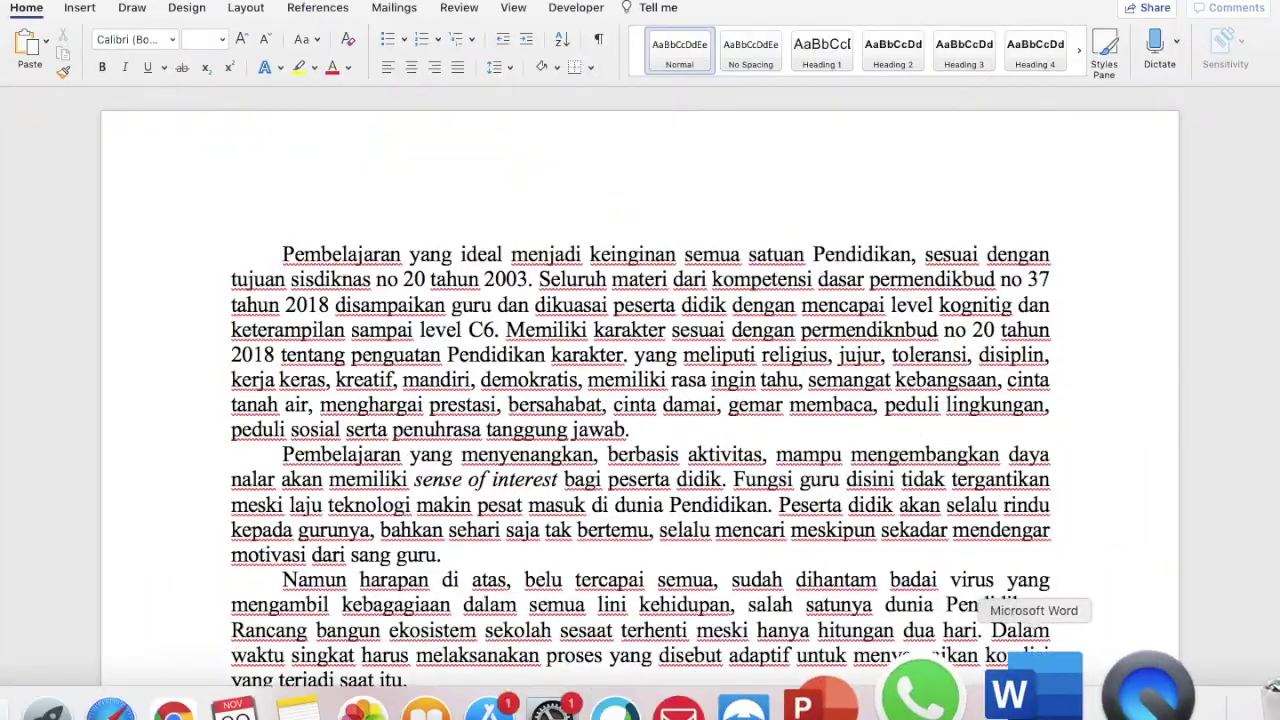
# Switch to the window with the test line and type random test characters over it
pyautogui.click(1022, 688)
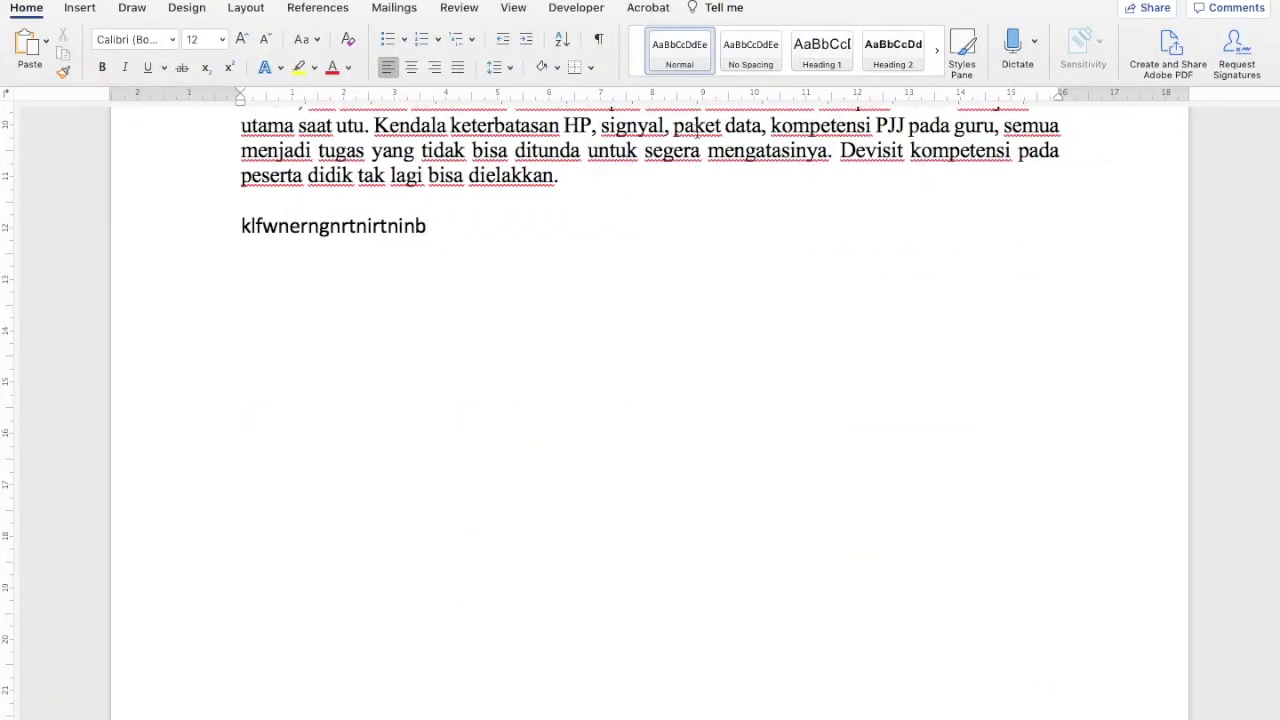
pyautogui.rightClick(1040, 690)
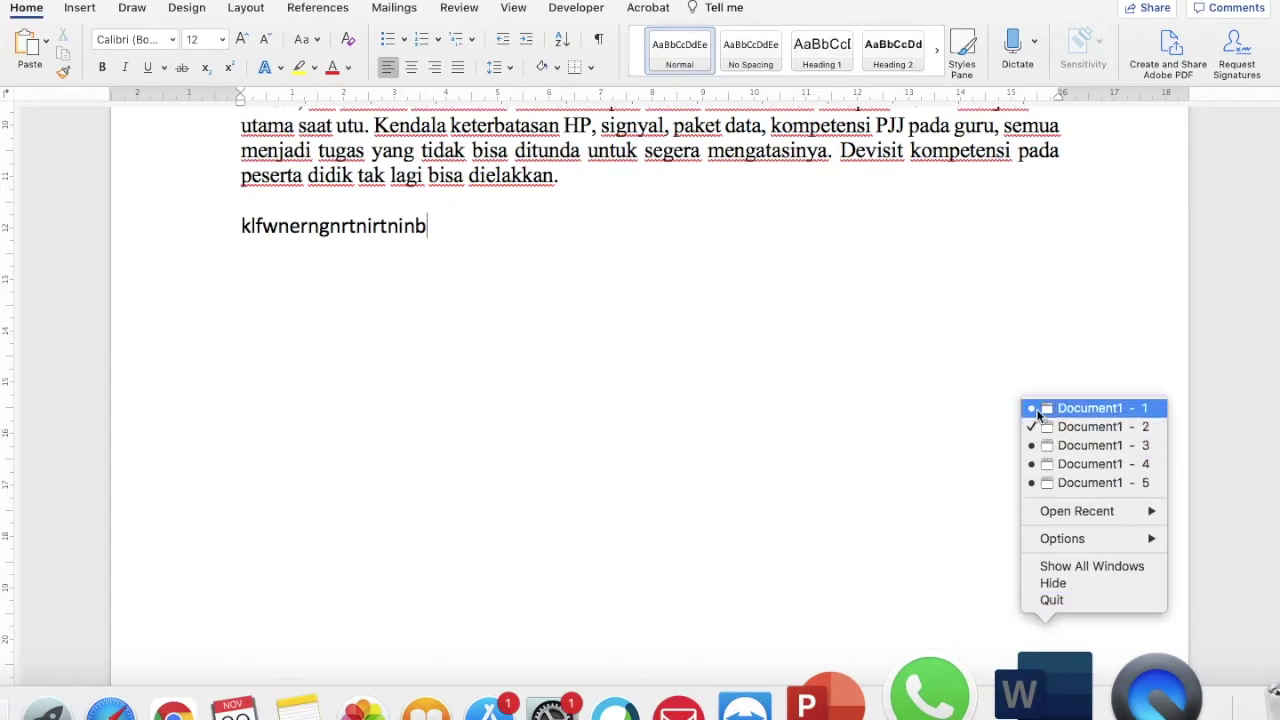
pyautogui.click(381, 250)
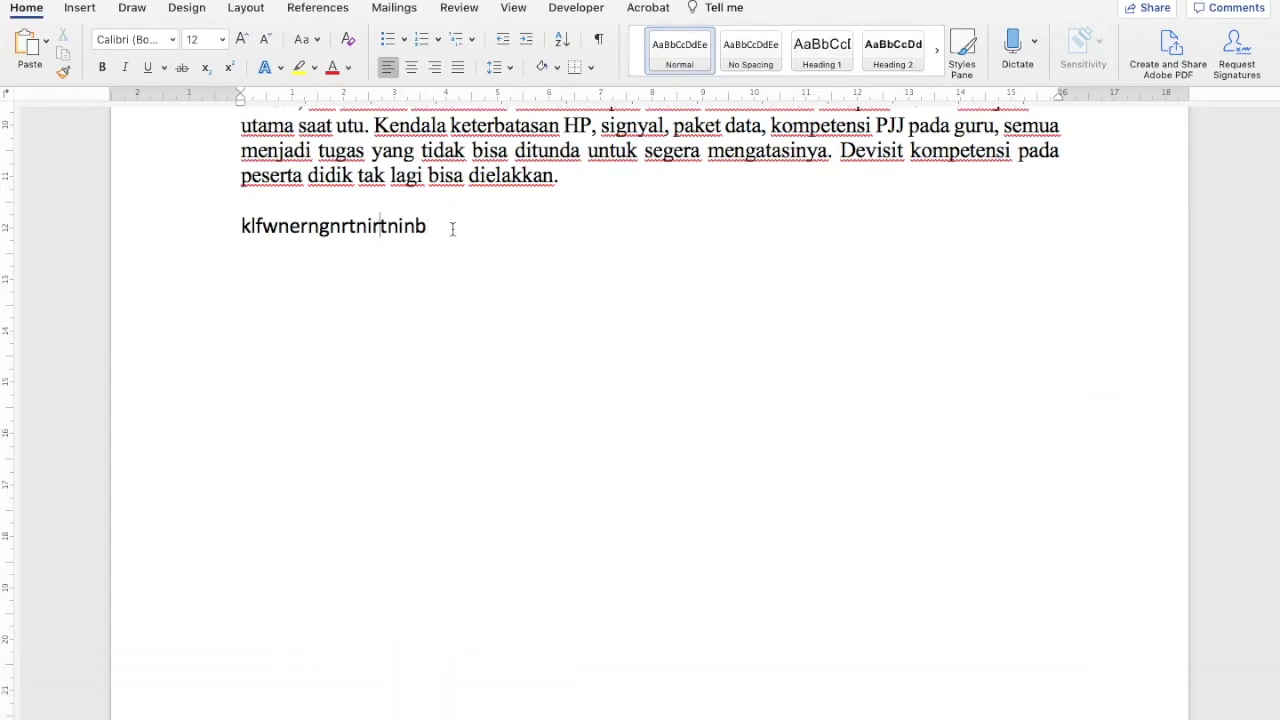
pyautogui.click(229, 227)
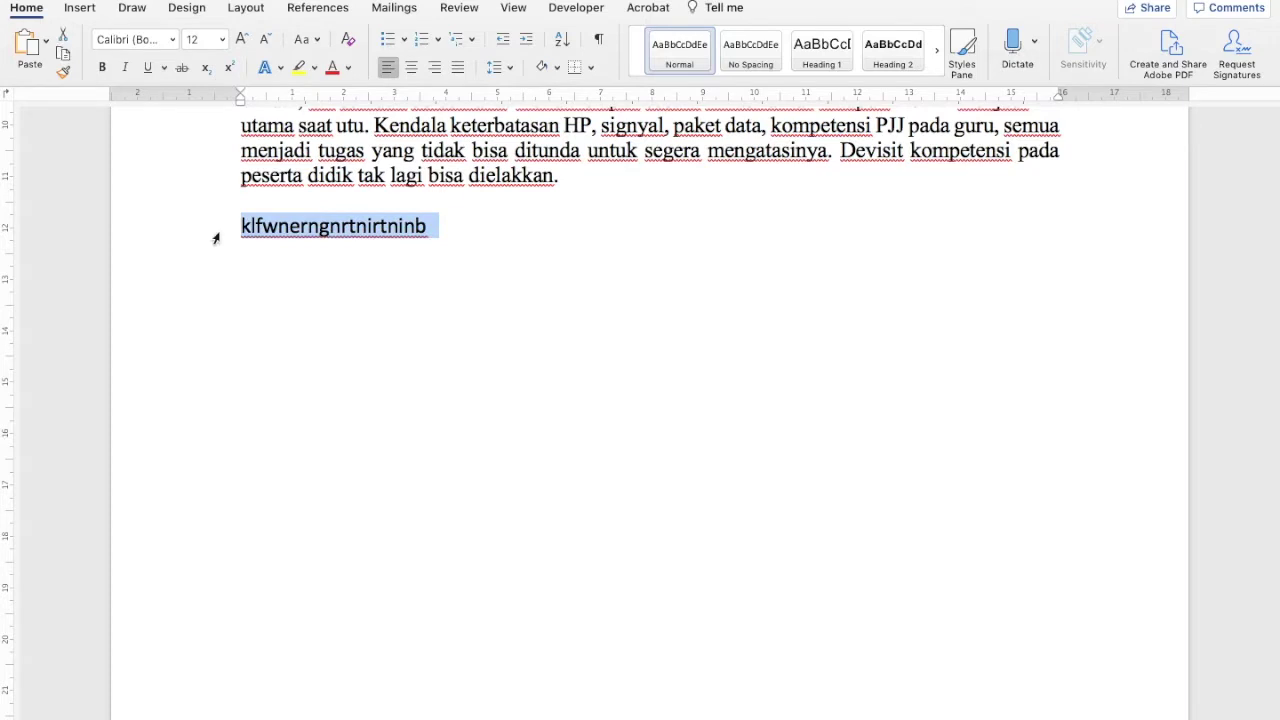
pyautogui.write('bjvjeknr')
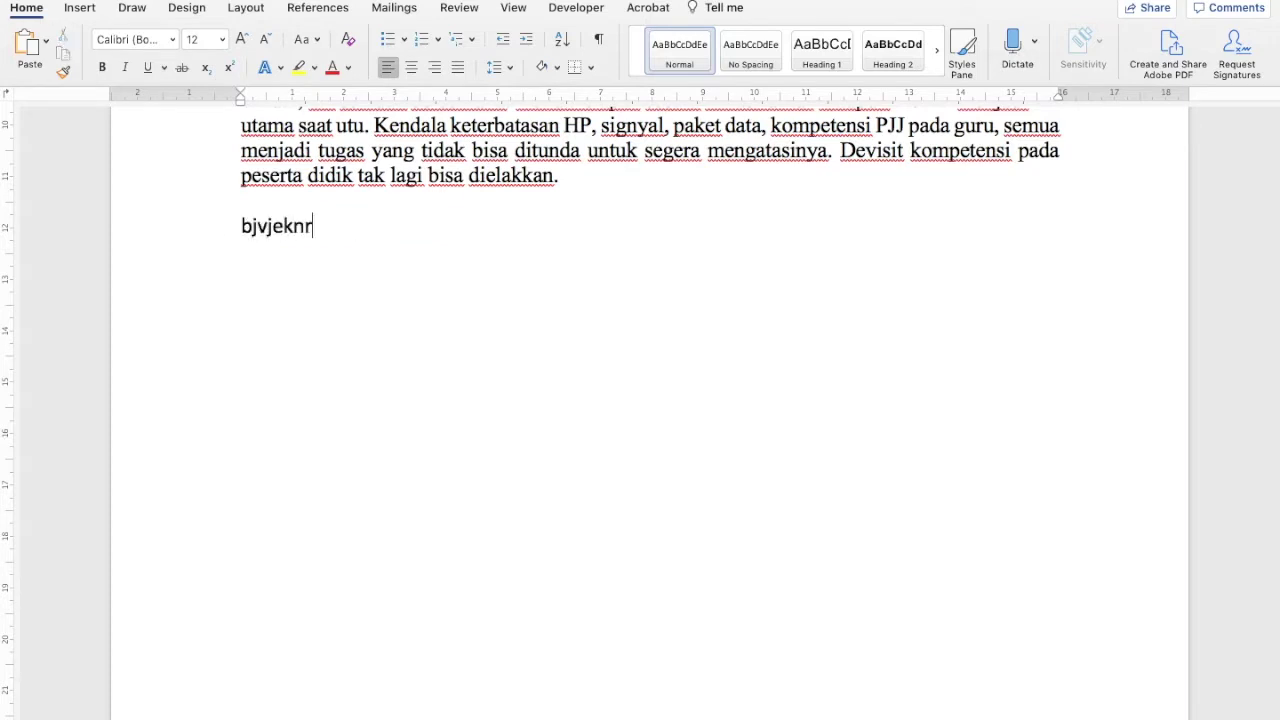
pyautogui.write('jbnlrknblrlnblkrmb,fd .,cdmvlkej')
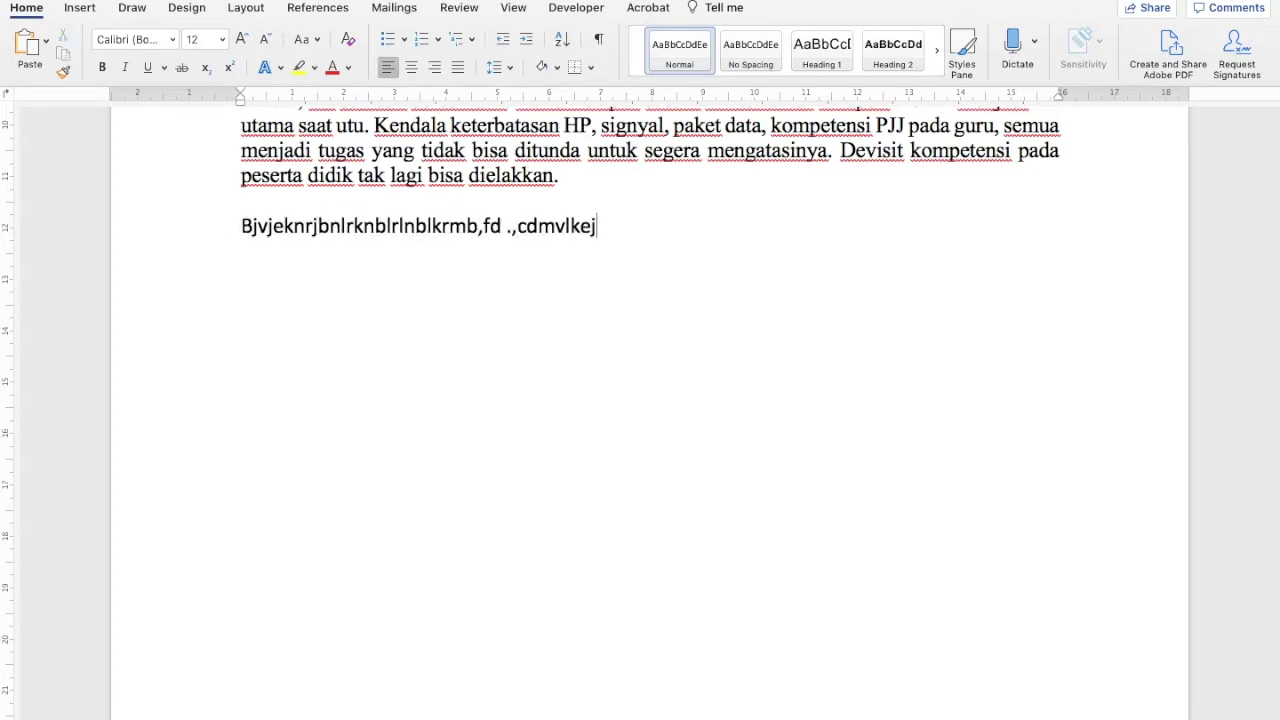
pyautogui.write(';lernvvldmflvjfbnrobnnlfgmbkl')
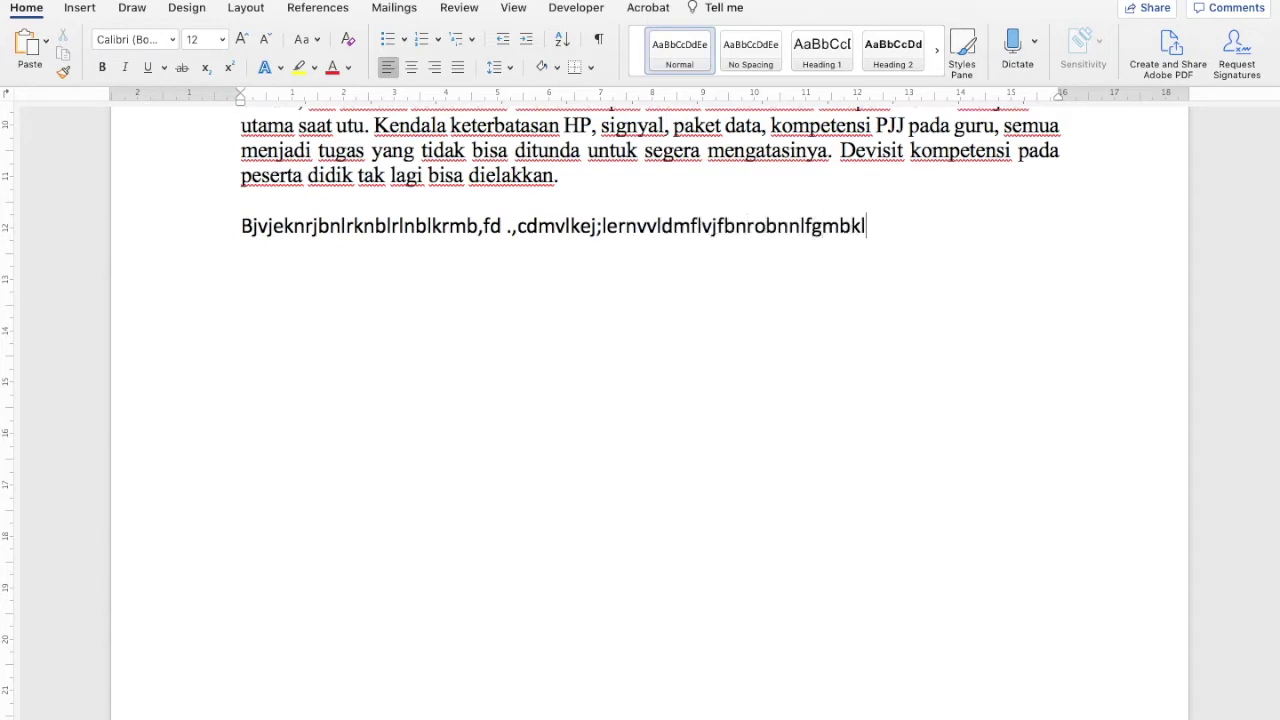
pyautogui.write('bkfdmbdf,sb dfnbdf b,md fdm')
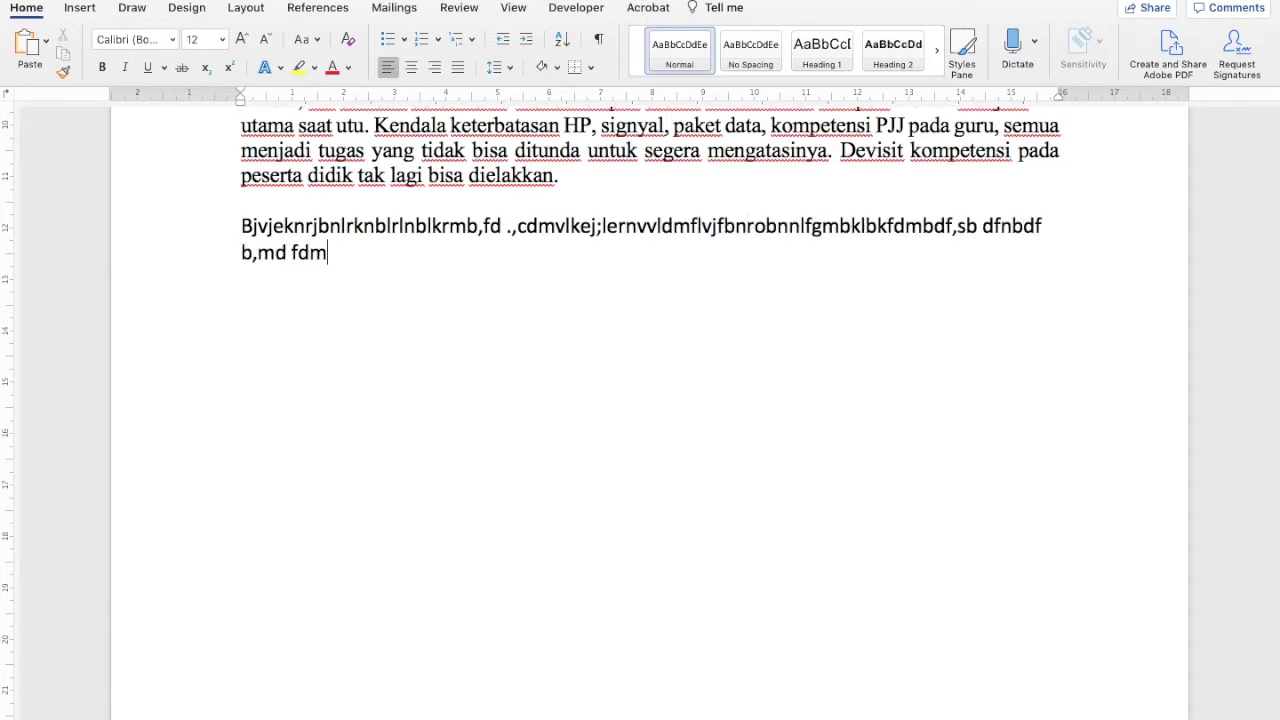
pyautogui.write('bkfnbknblkgblkgb')
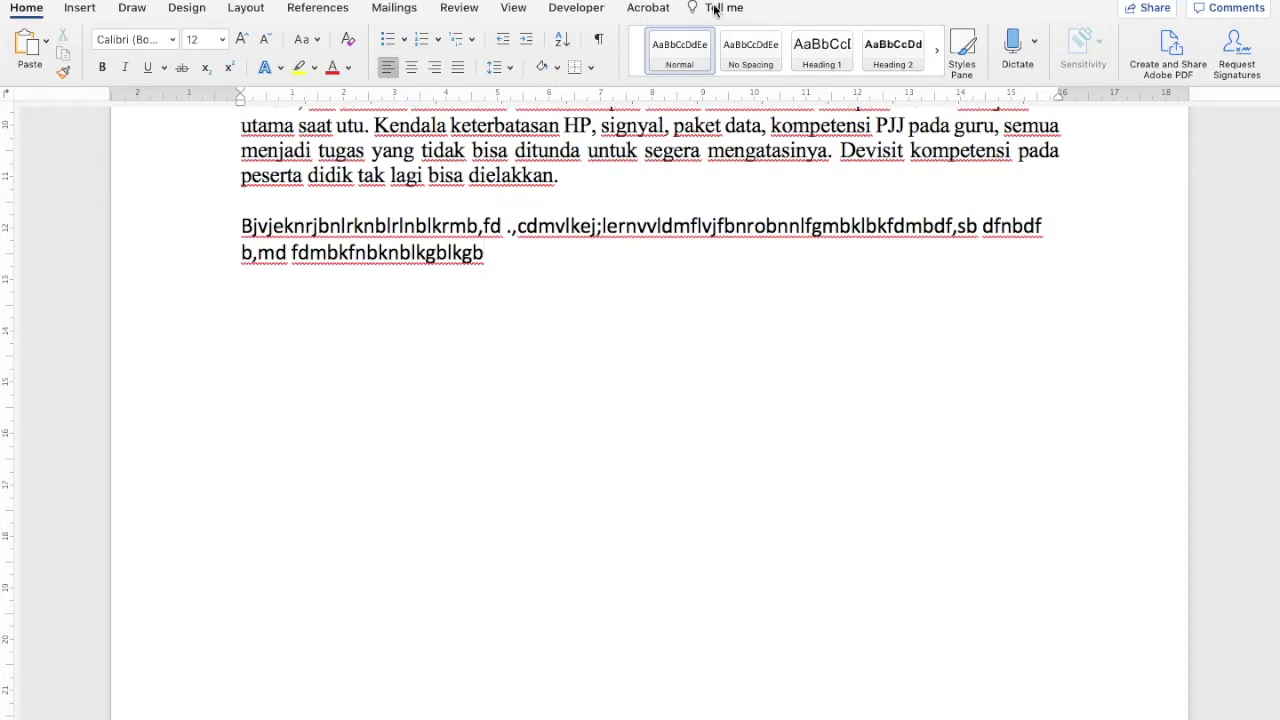
# Select both lines of the new two-line test paragraph
pyautogui.moveTo(1040, 712)
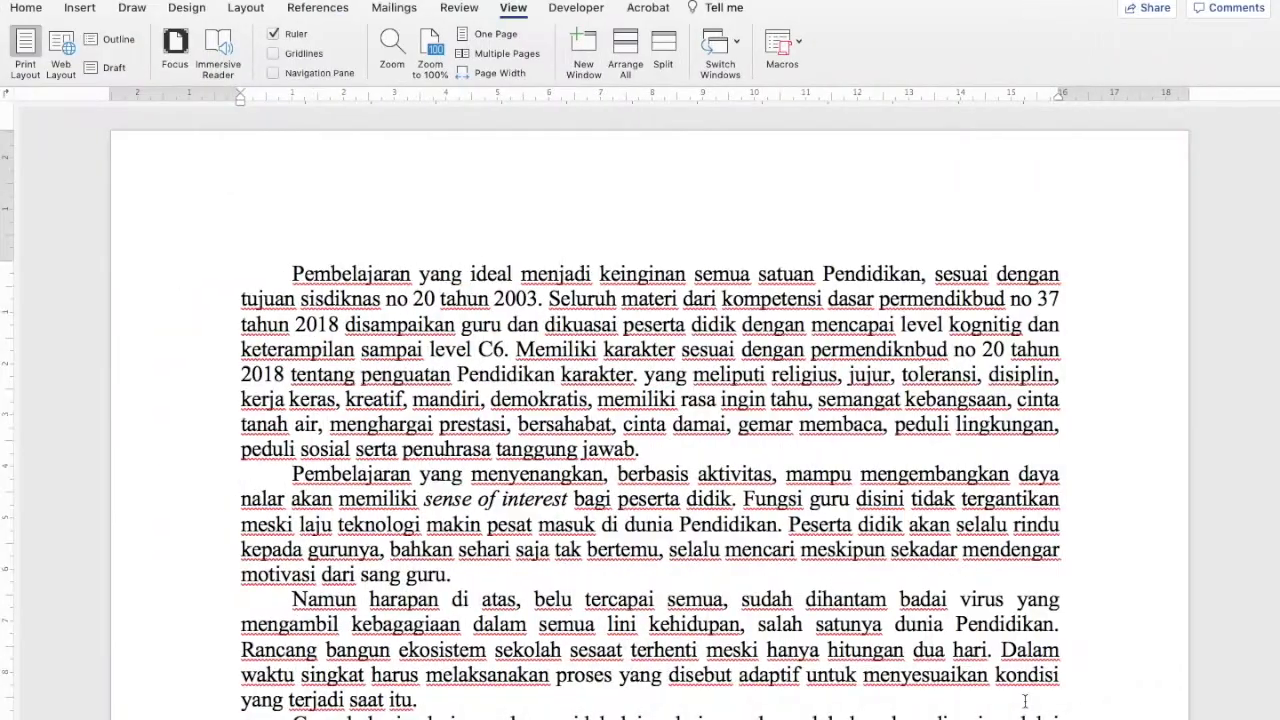
pyautogui.scroll(-10, 969, 483)
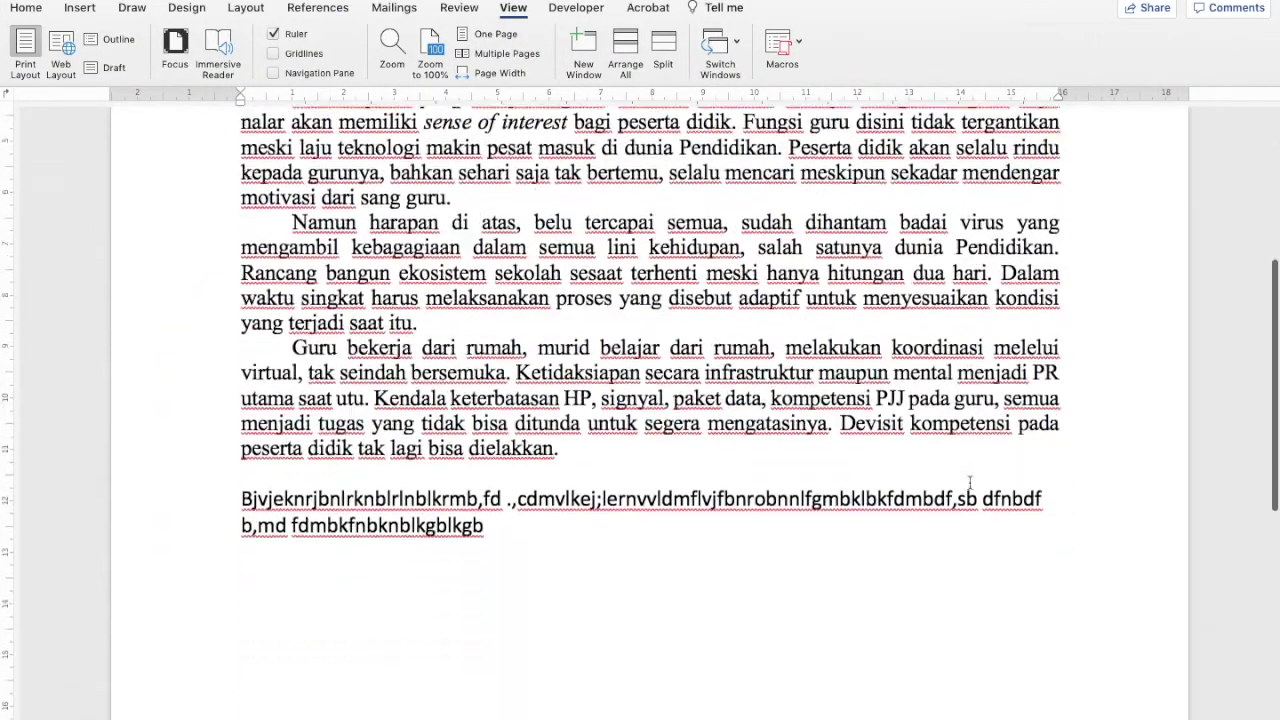
pyautogui.moveTo(214, 414); pyautogui.dragTo(462, 473)
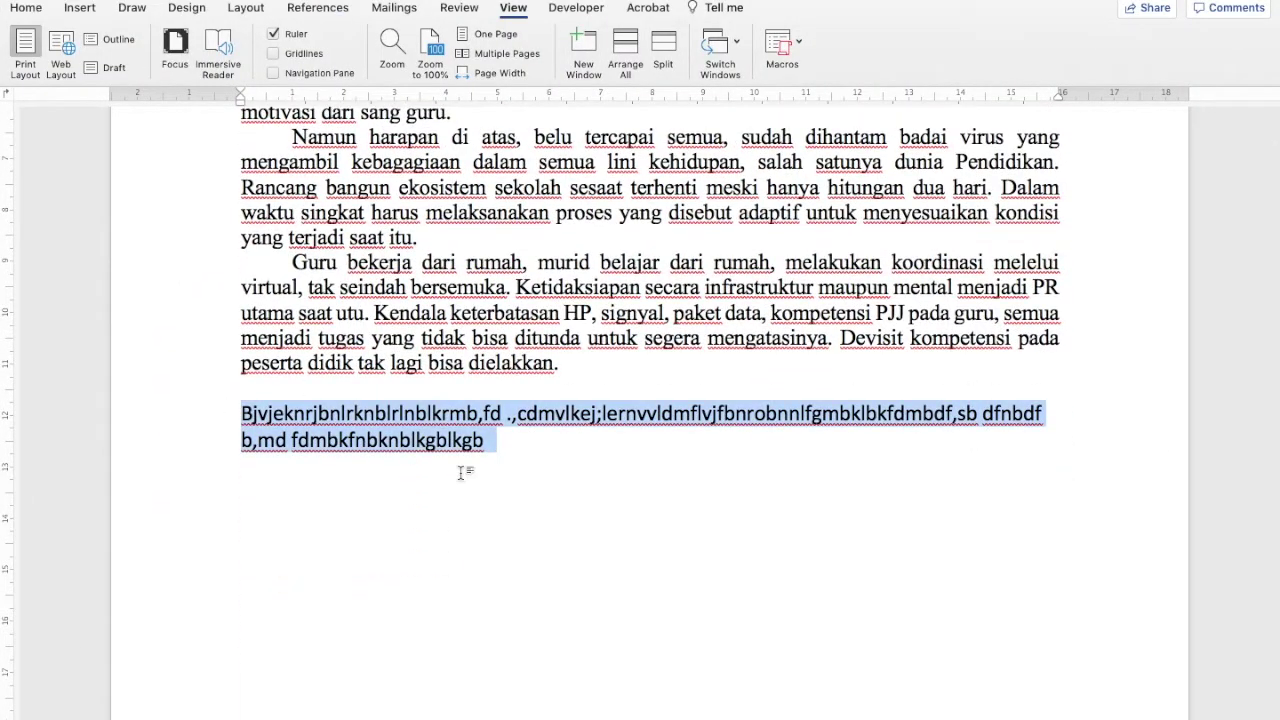
# Highlight the selected test paragraph yellow, then view it in the Document1 - 3 window
pyautogui.click(27, 8)
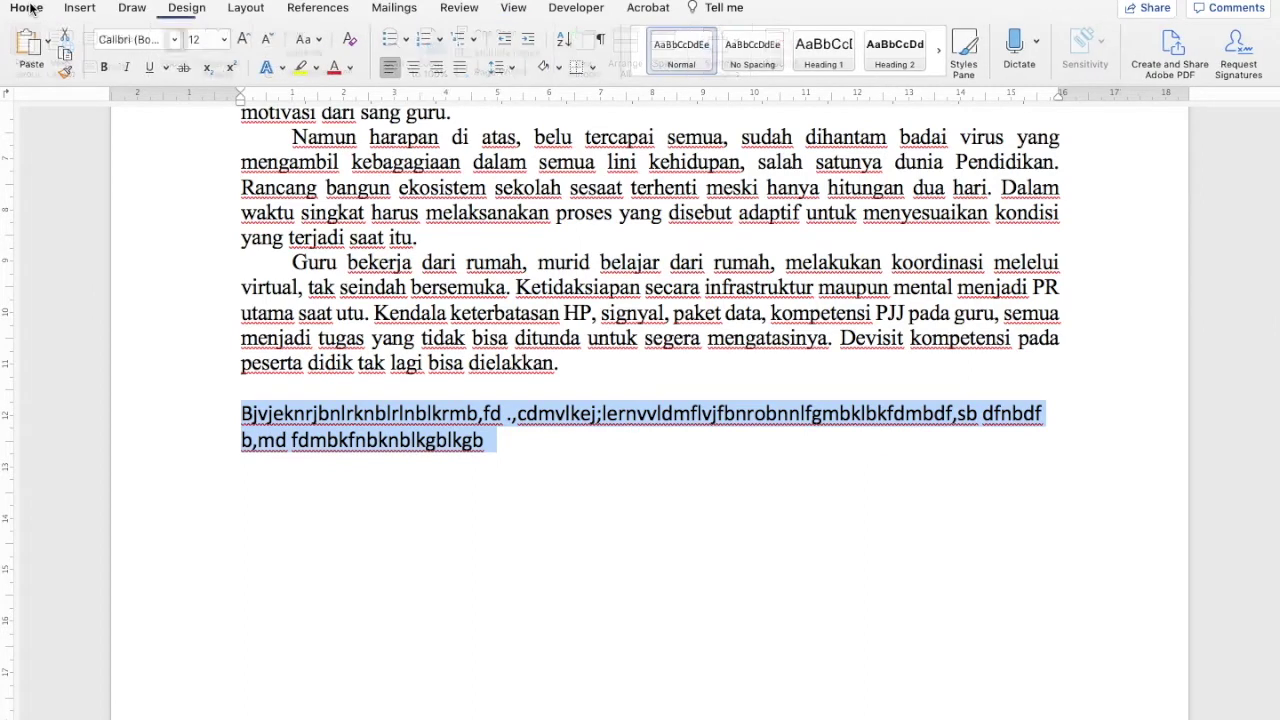
pyautogui.click(298, 68)
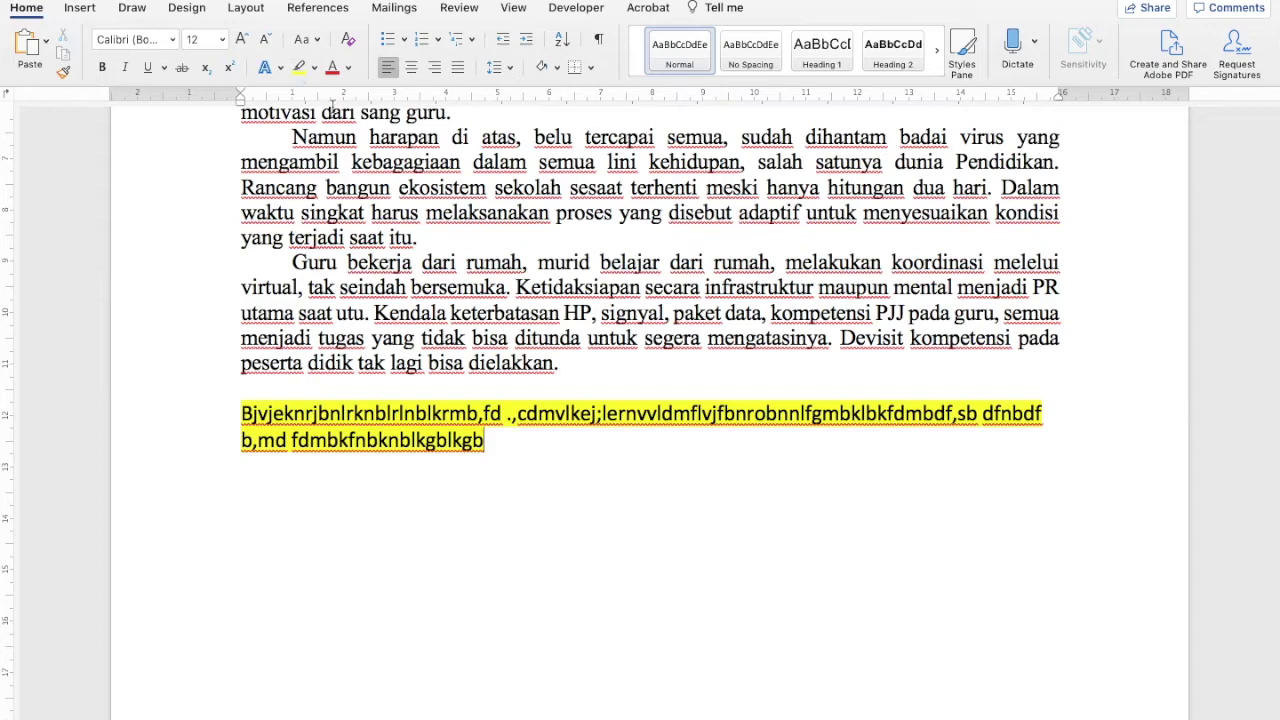
pyautogui.moveTo(1000, 715)
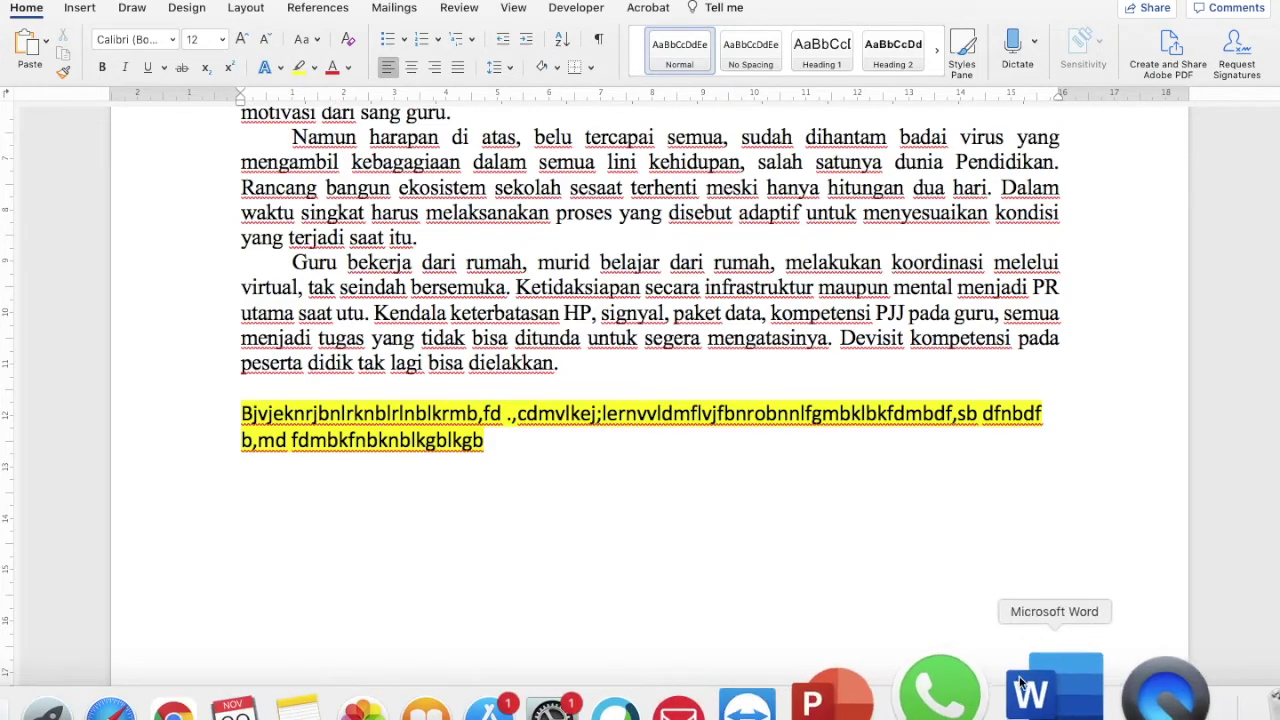
pyautogui.rightClick(1042, 690)
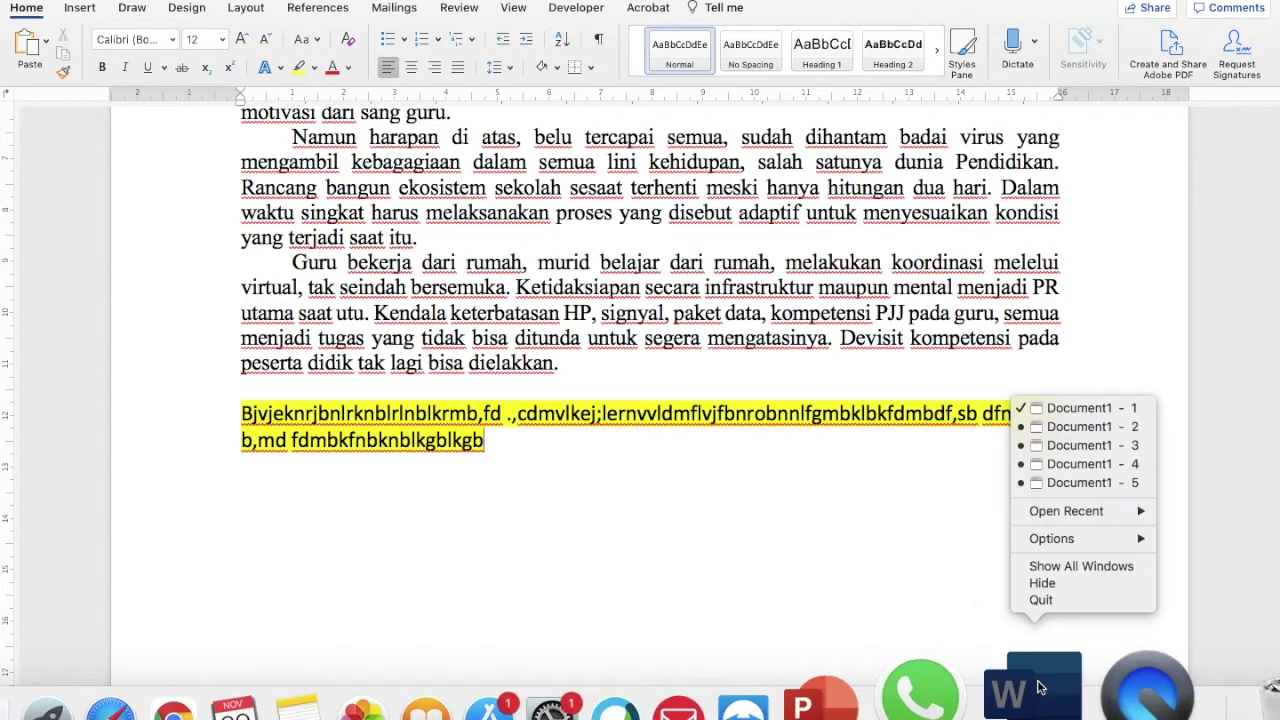
pyautogui.click(1062, 452)
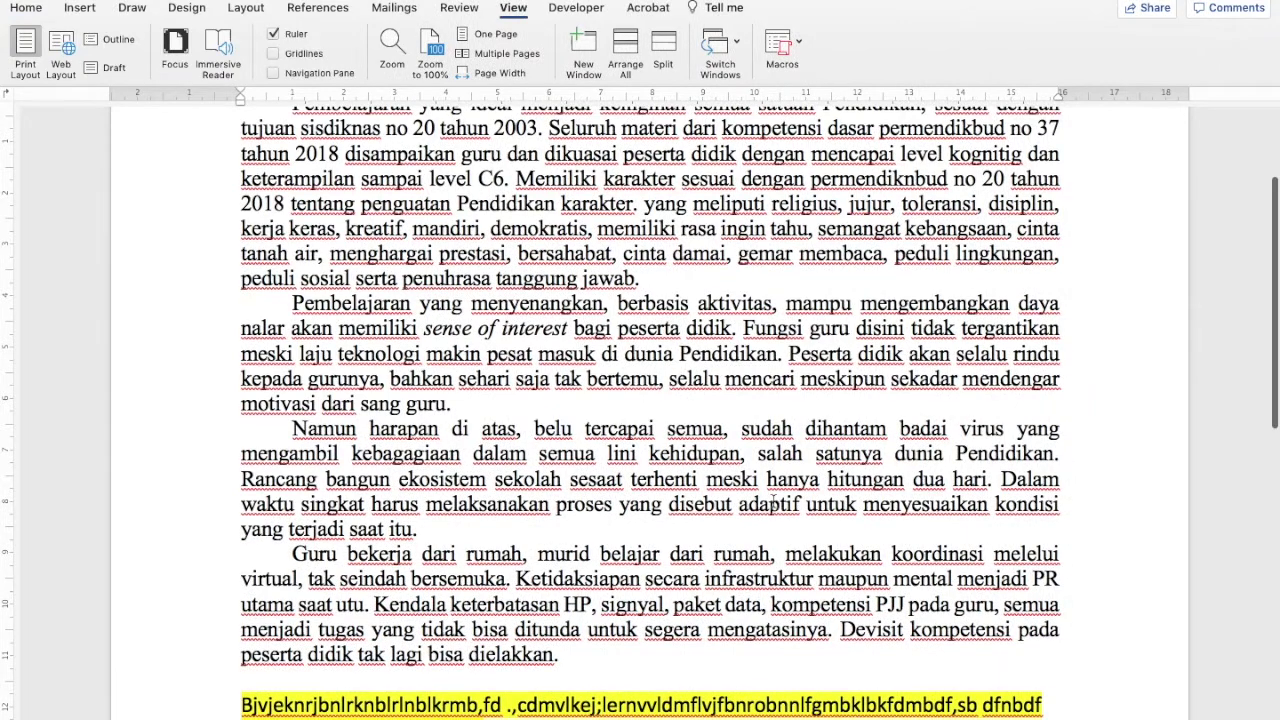
pyautogui.scroll(-5, 773, 503)
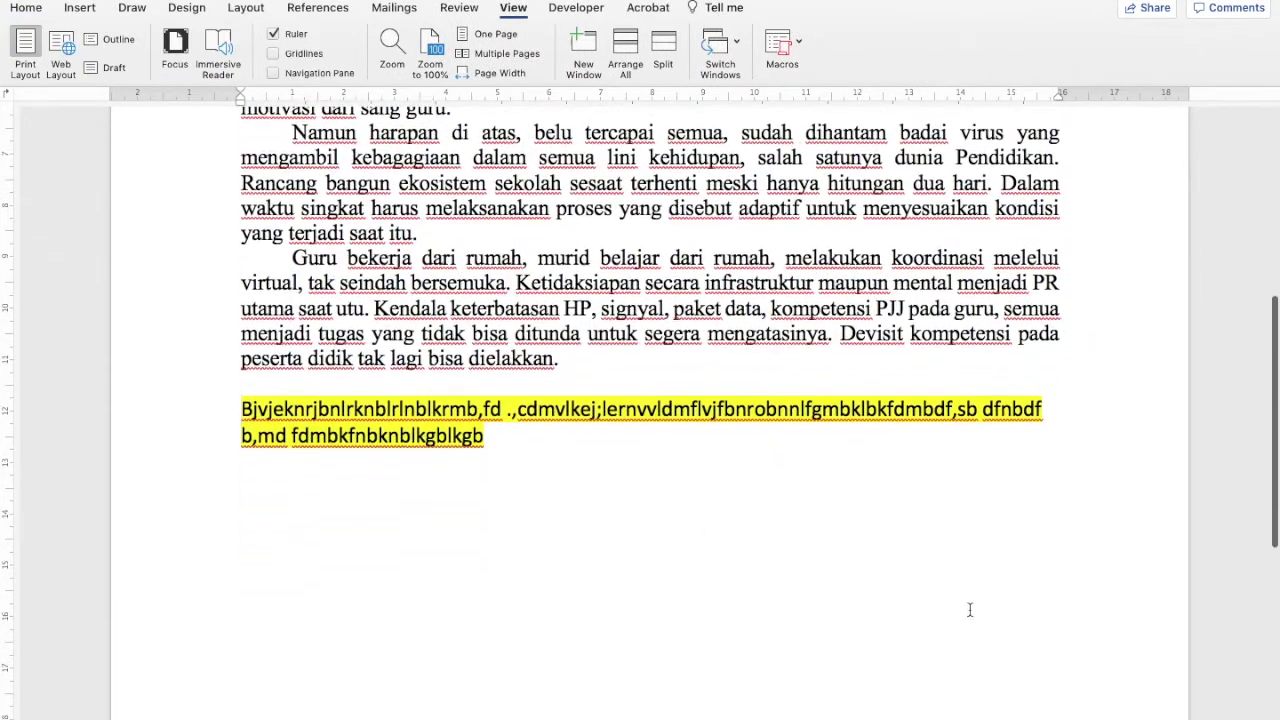
# Switch to the Document1 - 5 window and scroll to the highlighted paragraph
pyautogui.rightClick(1037, 712)
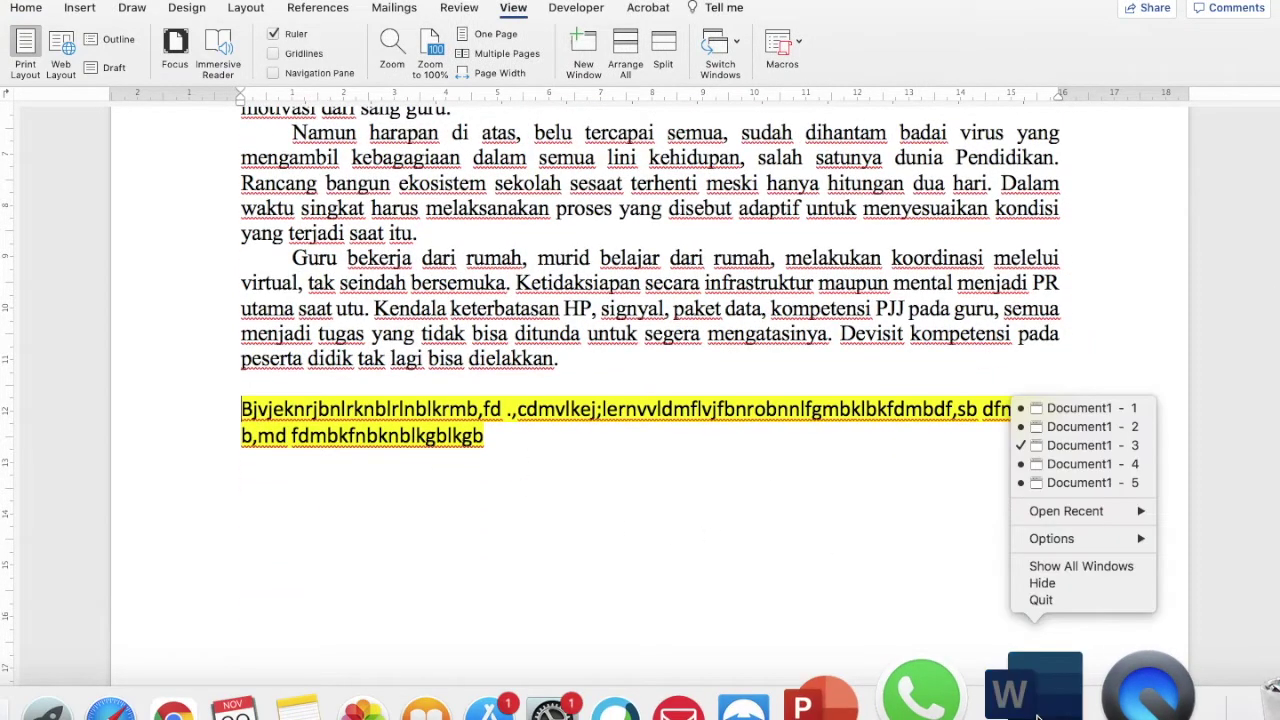
pyautogui.click(1049, 487)
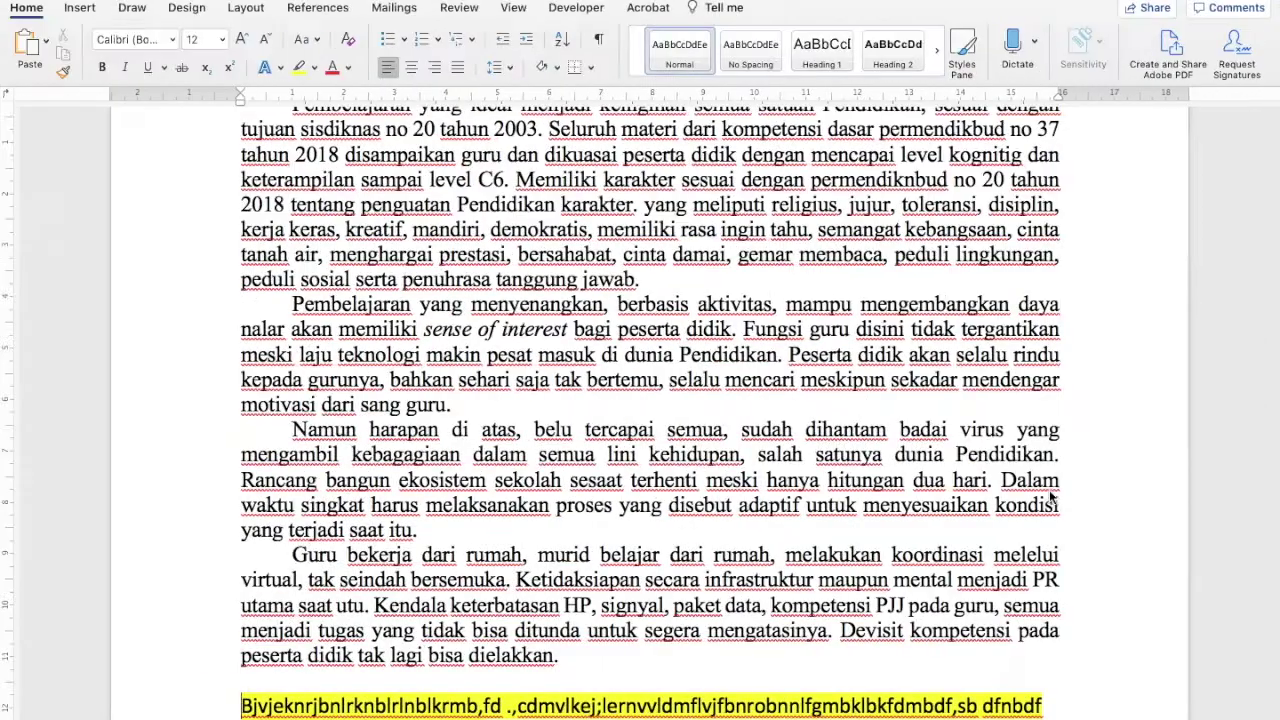
pyautogui.scroll(-5, 1049, 490)
pyautogui.scroll(4, 620, 432)
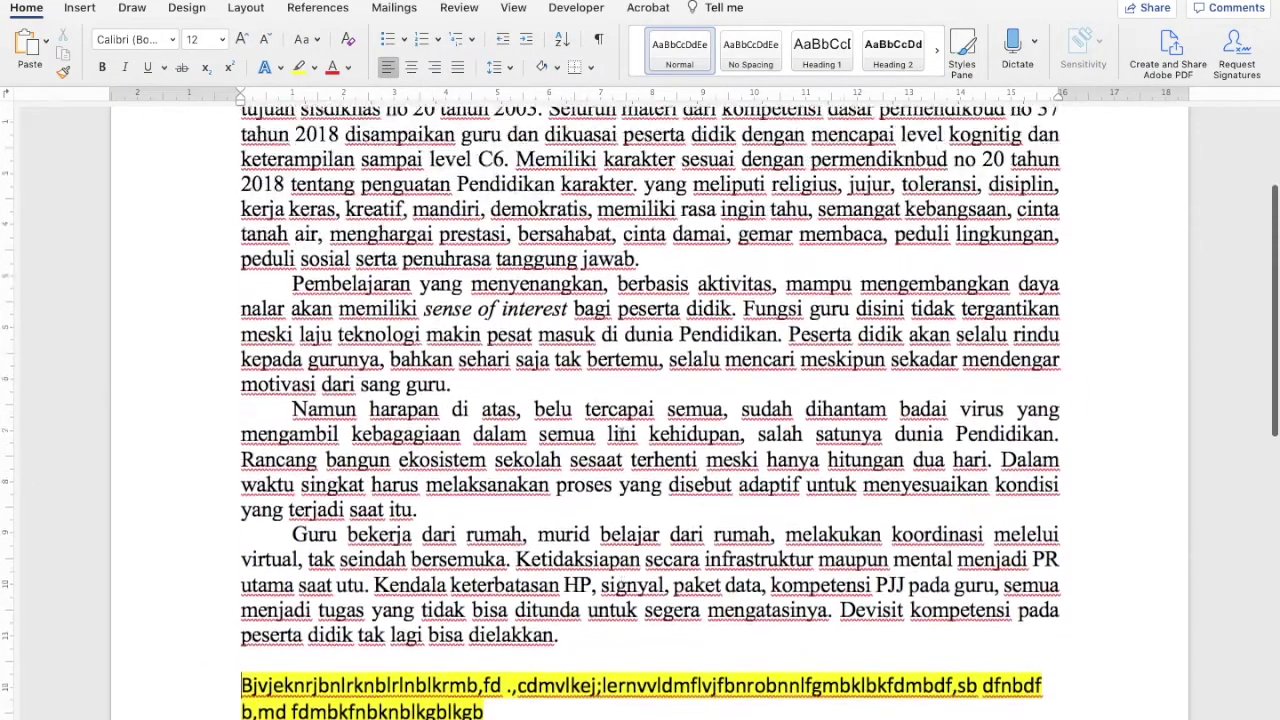
pyautogui.scroll(4, 620, 432)
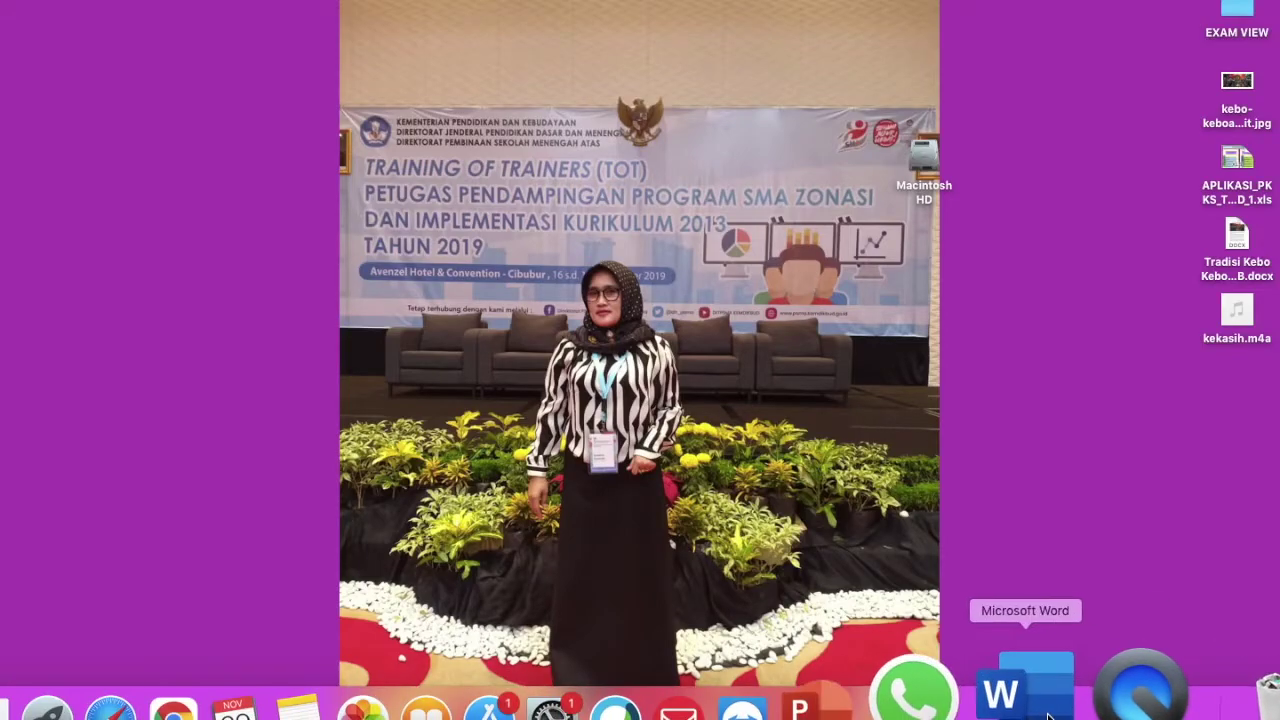
# Bring the full-screen Word essay document back from the Dock
pyautogui.click(1048, 716)
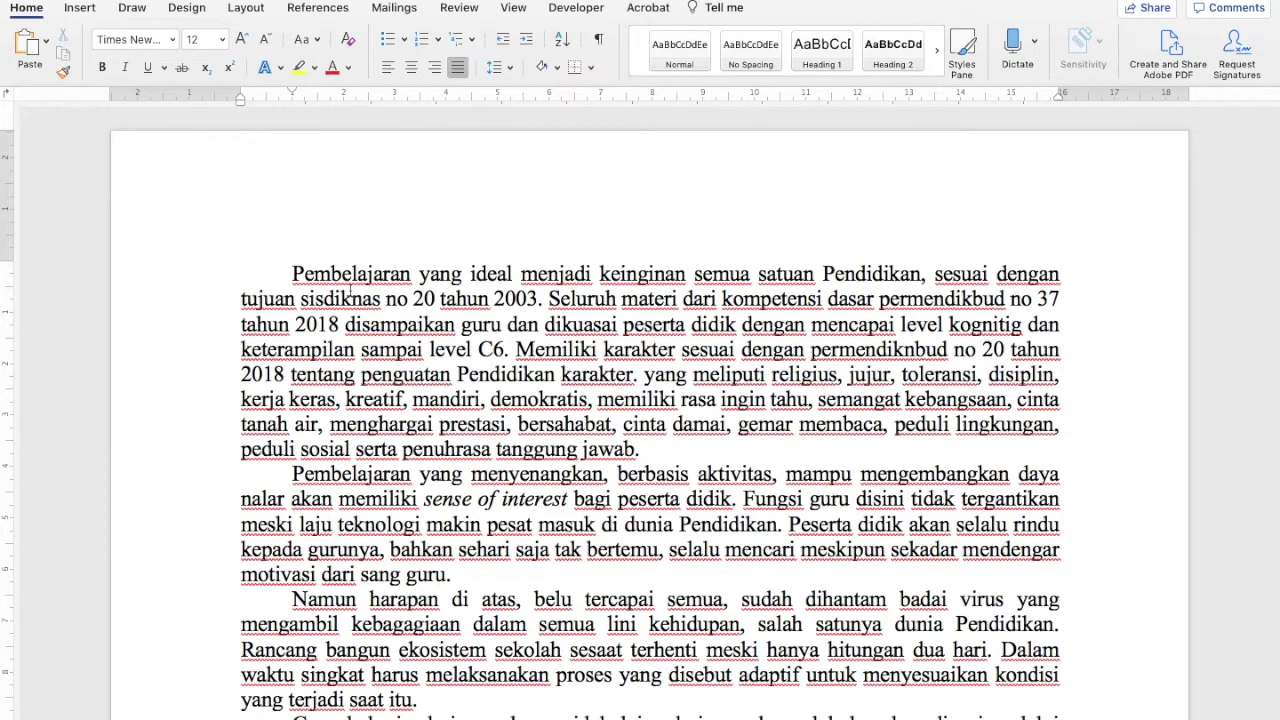
# Select the essay paragraphs, deselect them, then select all text with Cmd+A
pyautogui.moveTo(278, 262); pyautogui.dragTo(1085, 332)
pyautogui.scroll(5, 1085, 332)
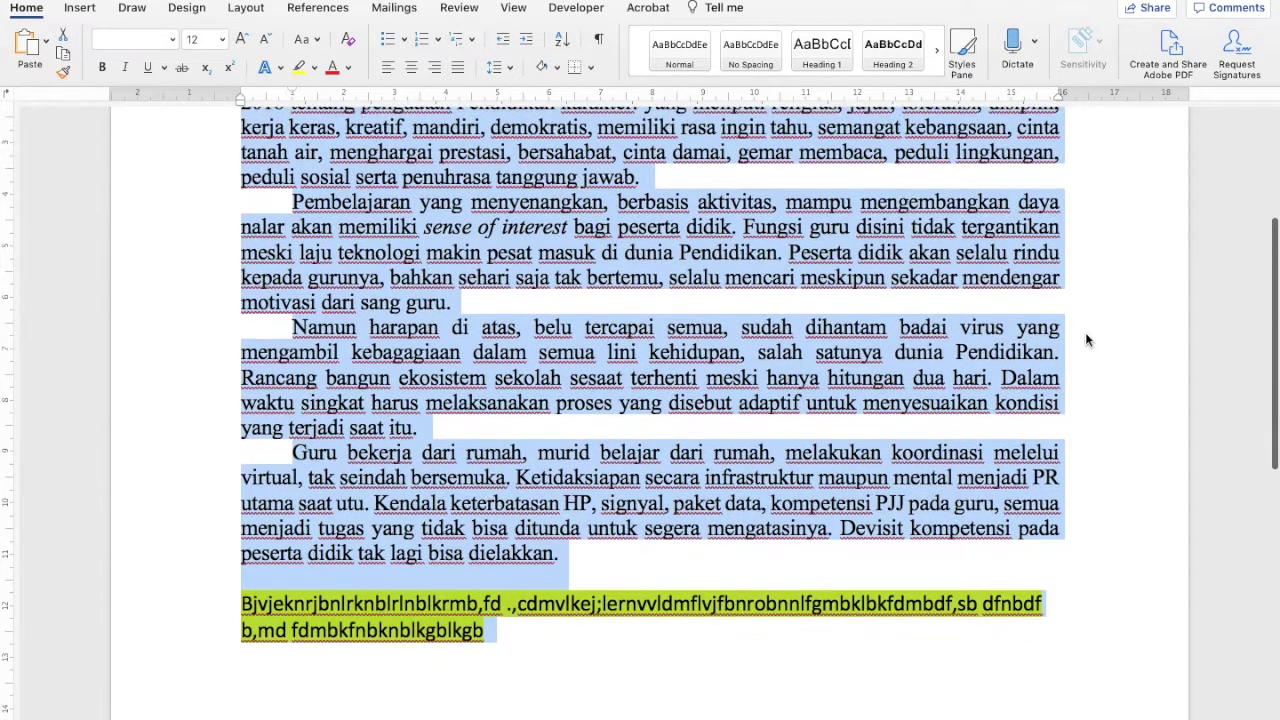
pyautogui.click(768, 490)
pyautogui.scroll(5, 768, 490)
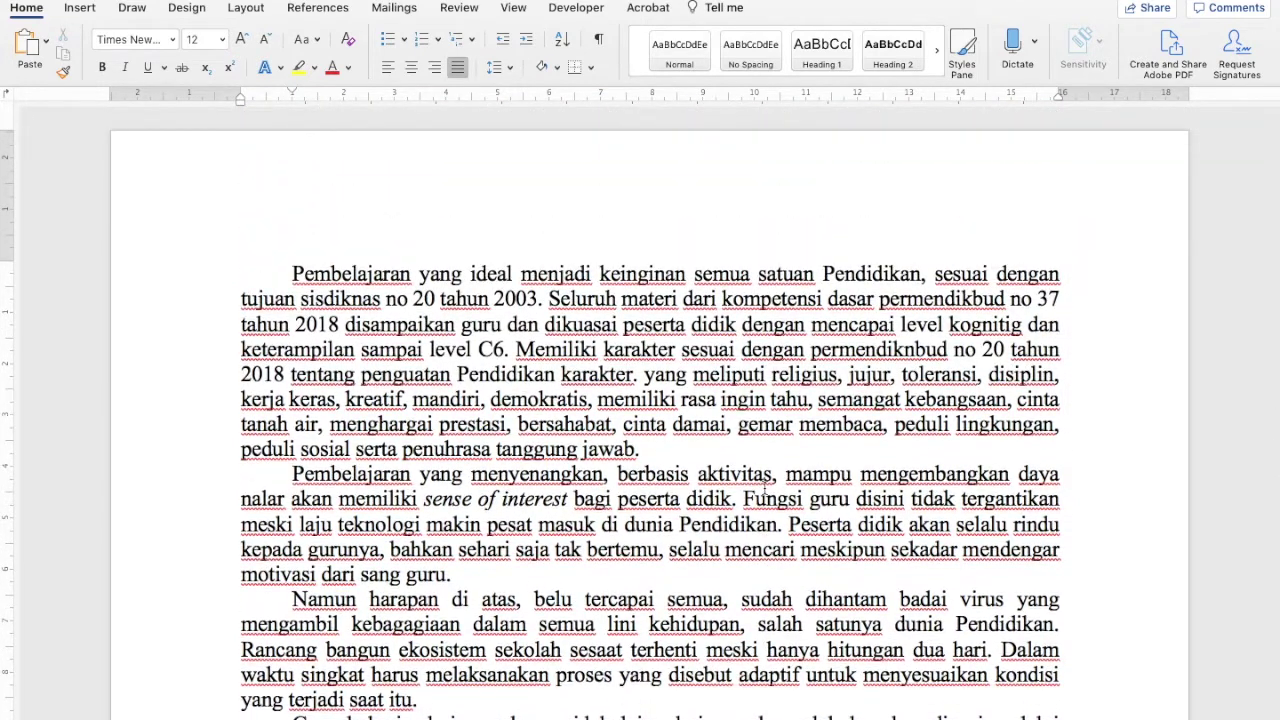
pyautogui.scroll(-2, 765, 490)
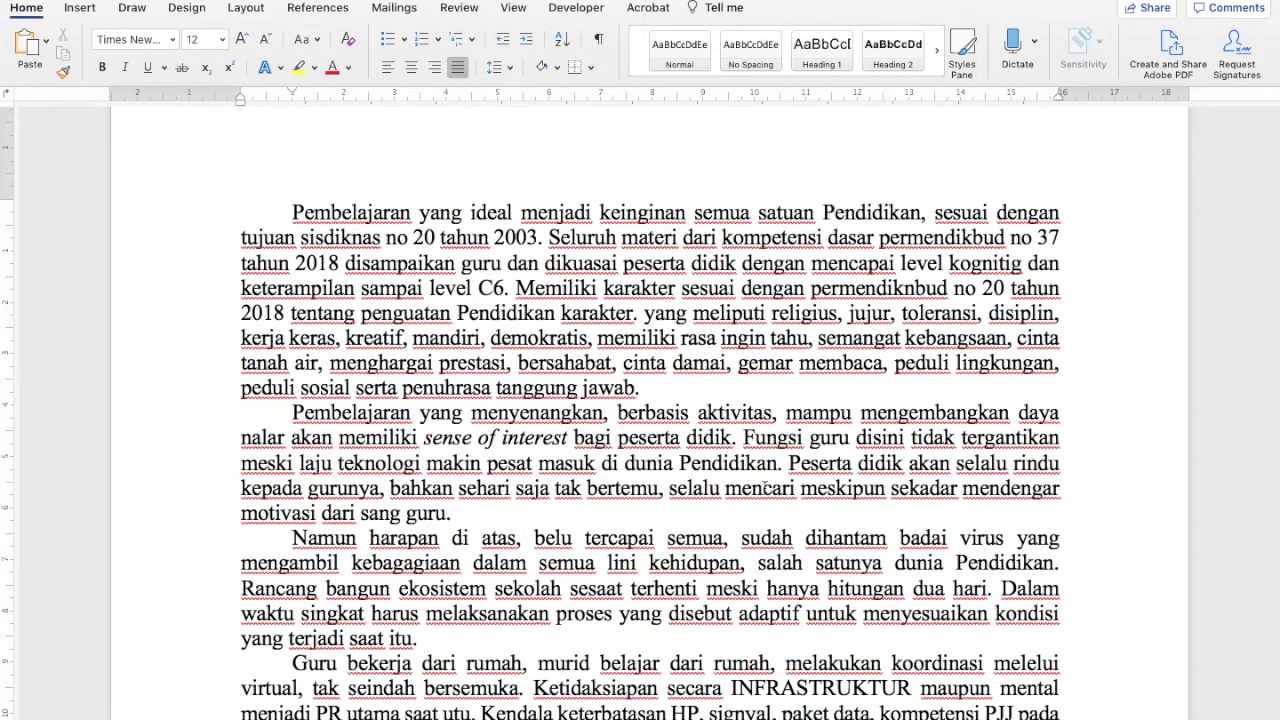
pyautogui.press('super+a')
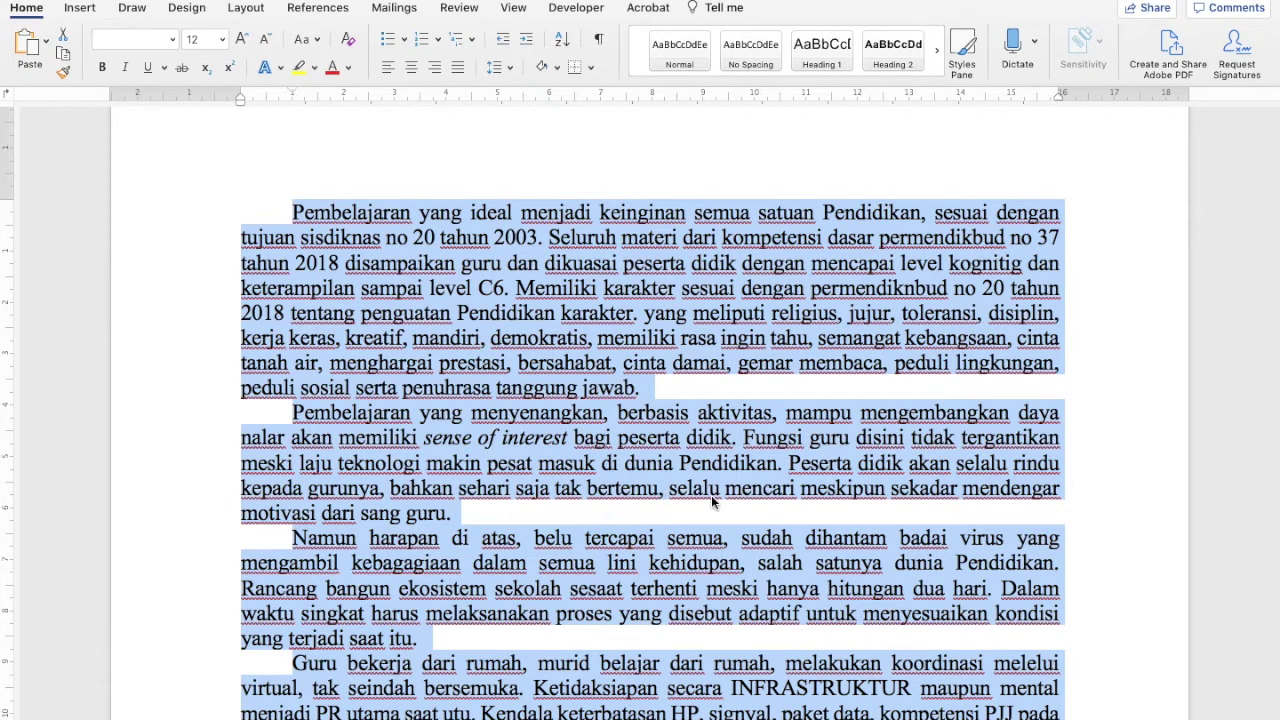
pyautogui.scroll(-10, 716, 500)
pyautogui.scroll(5, 634, 514)
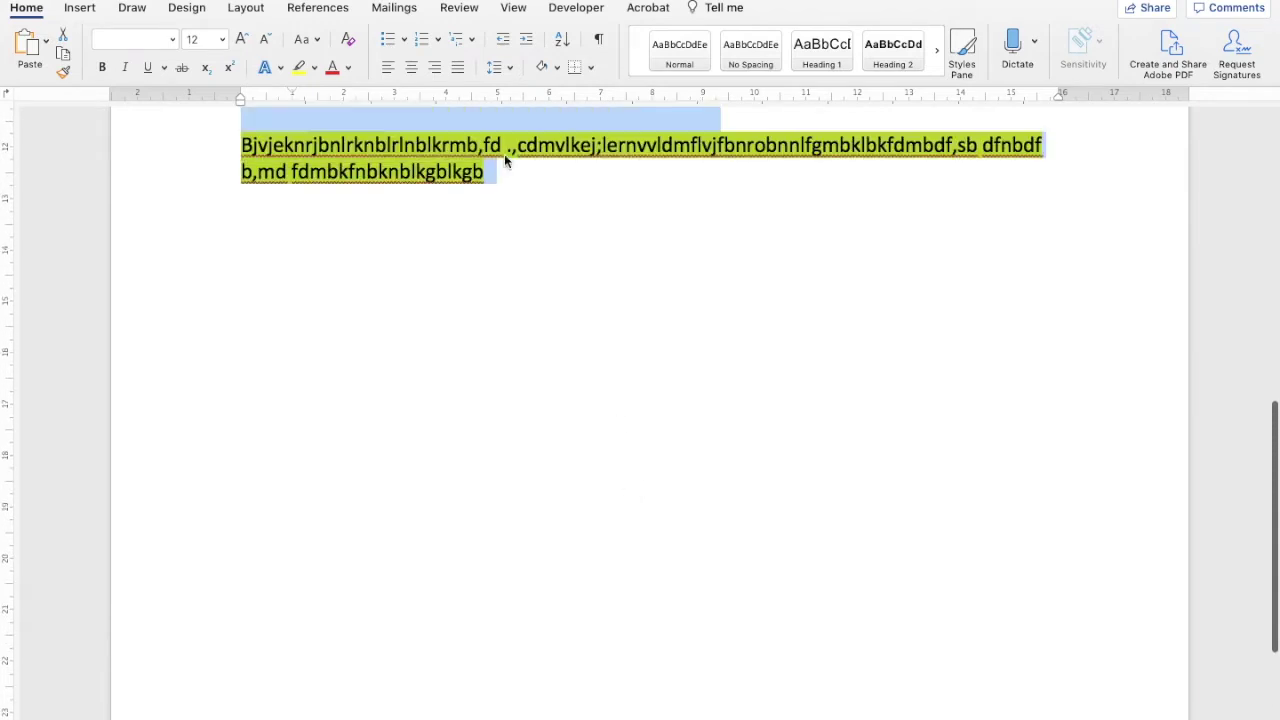
# Add a new line after the yellow-highlighted line and paste the essay paragraphs there
pyautogui.click(503, 173)
pyautogui.press('Return')
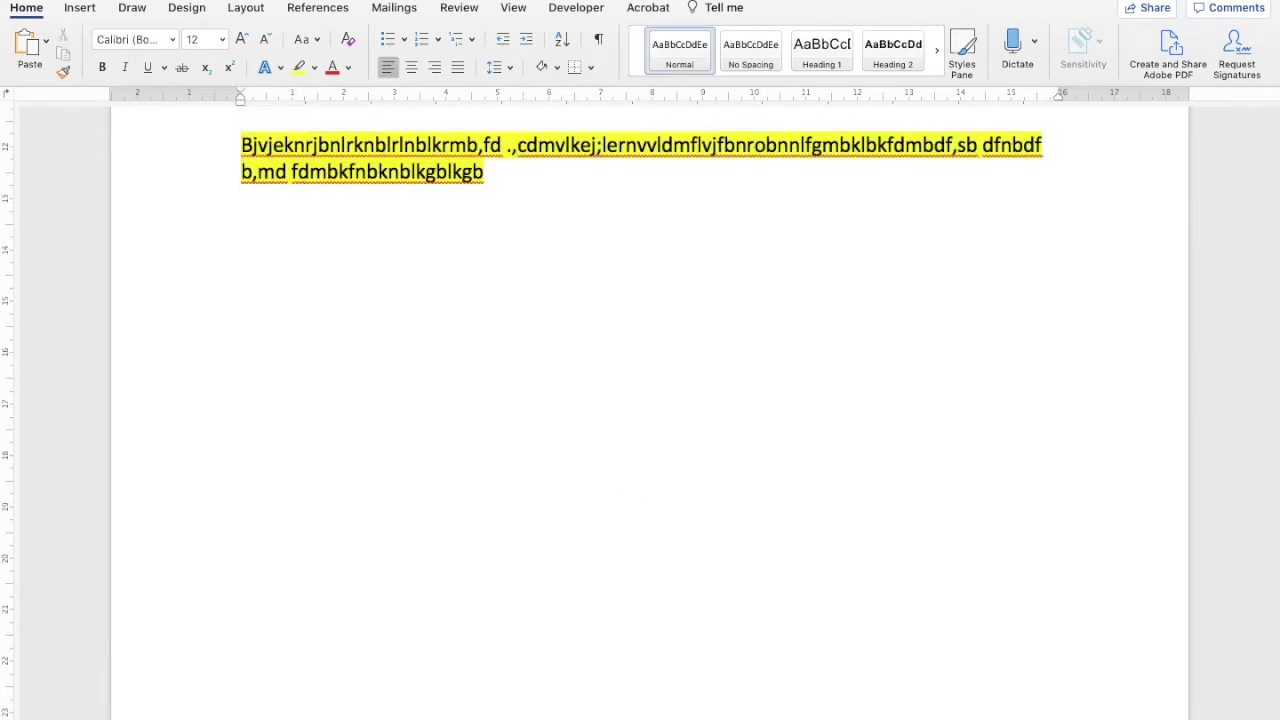
pyautogui.press('super+v')
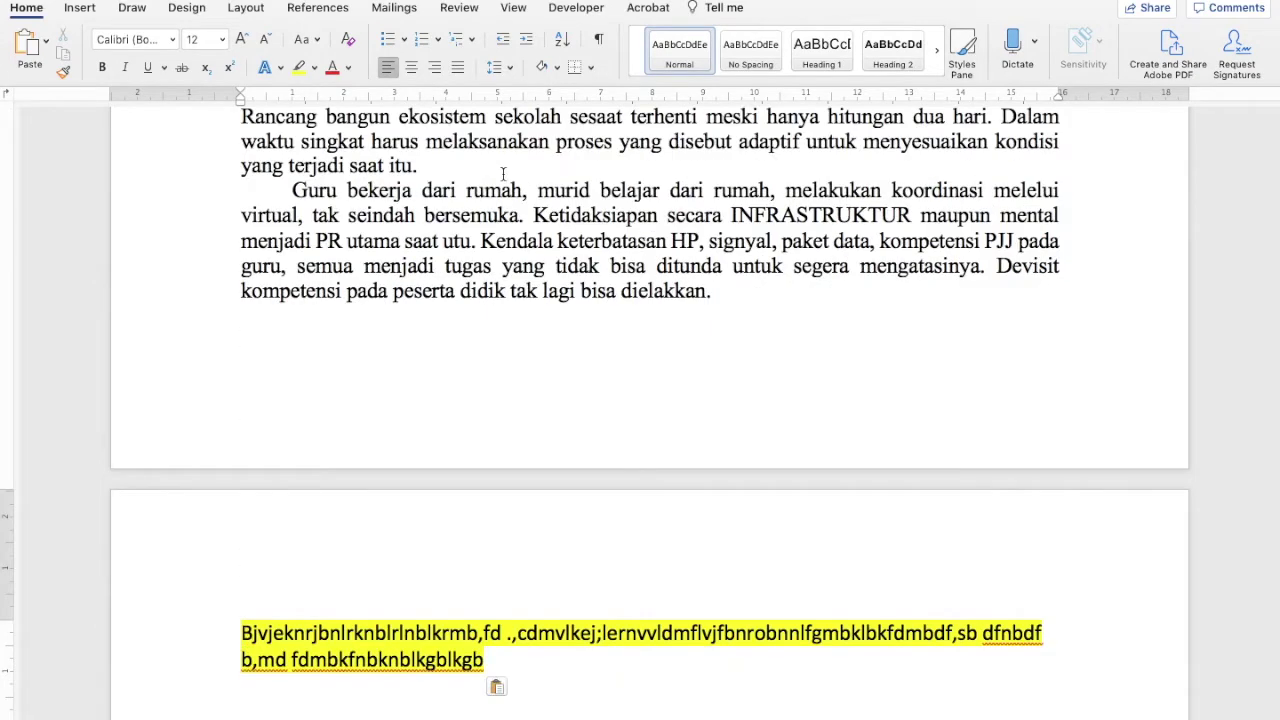
pyautogui.scroll(15, 503, 173)
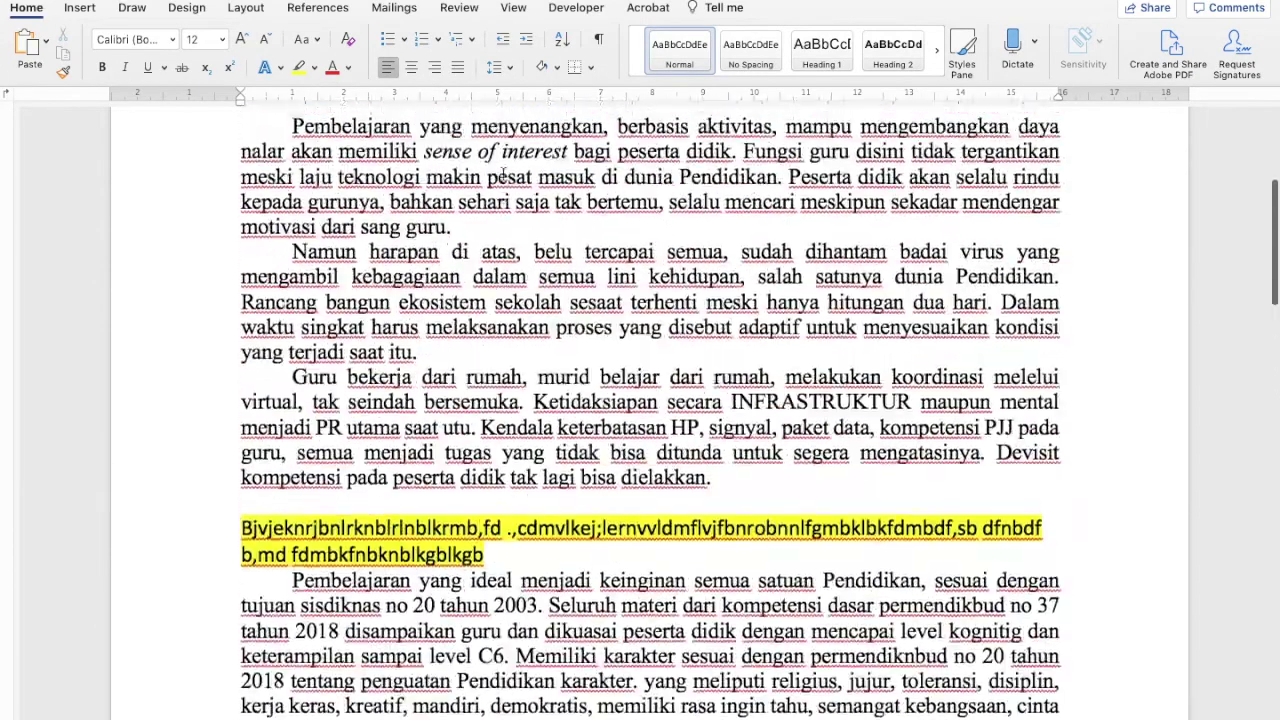
pyautogui.scroll(-4, 503, 174)
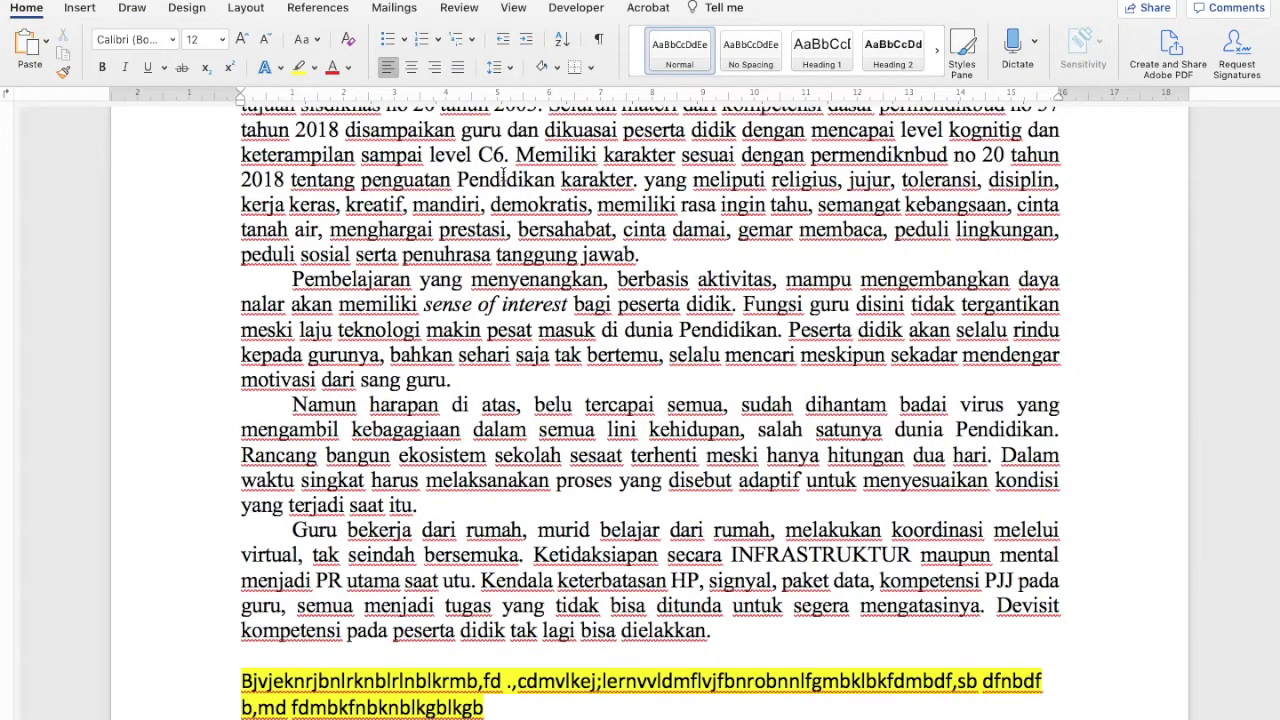
# Remove the essay text above the highlighted line and paste it below that line instead
pyautogui.press('super+a')
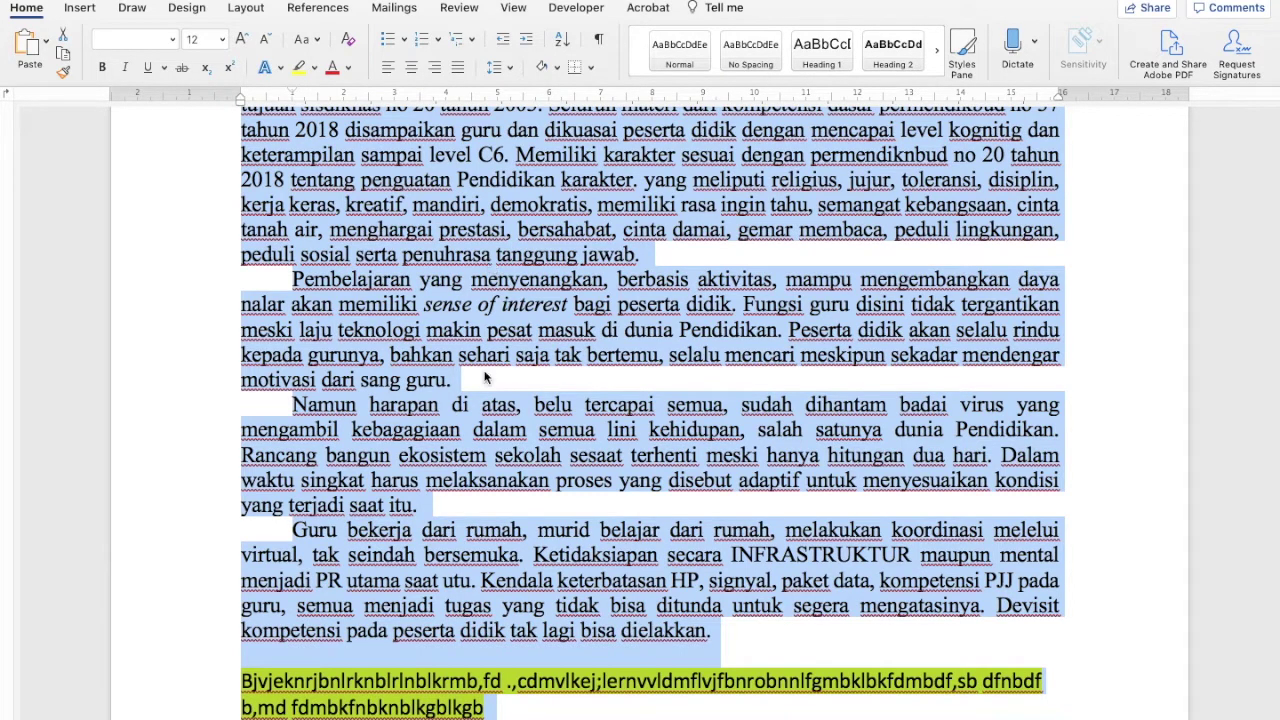
pyautogui.press('BackSpace')
pyautogui.click(540, 312)
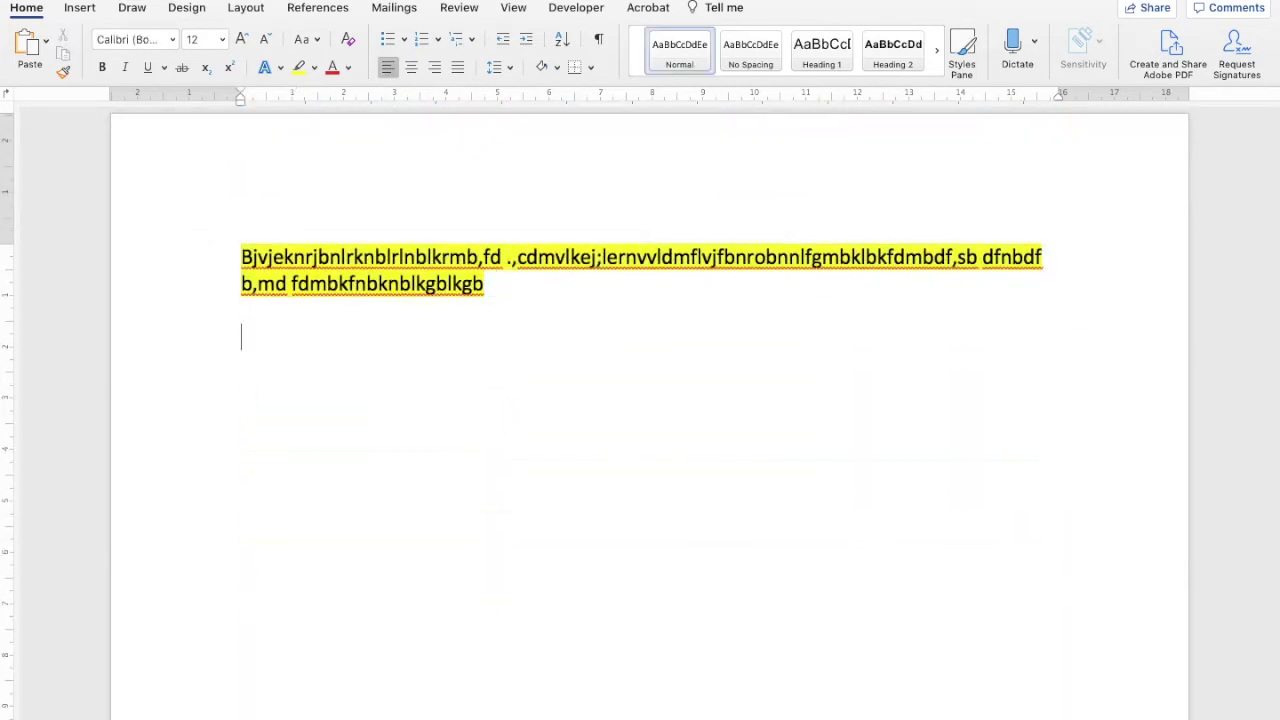
pyautogui.hotkey('ctrl', 'v')
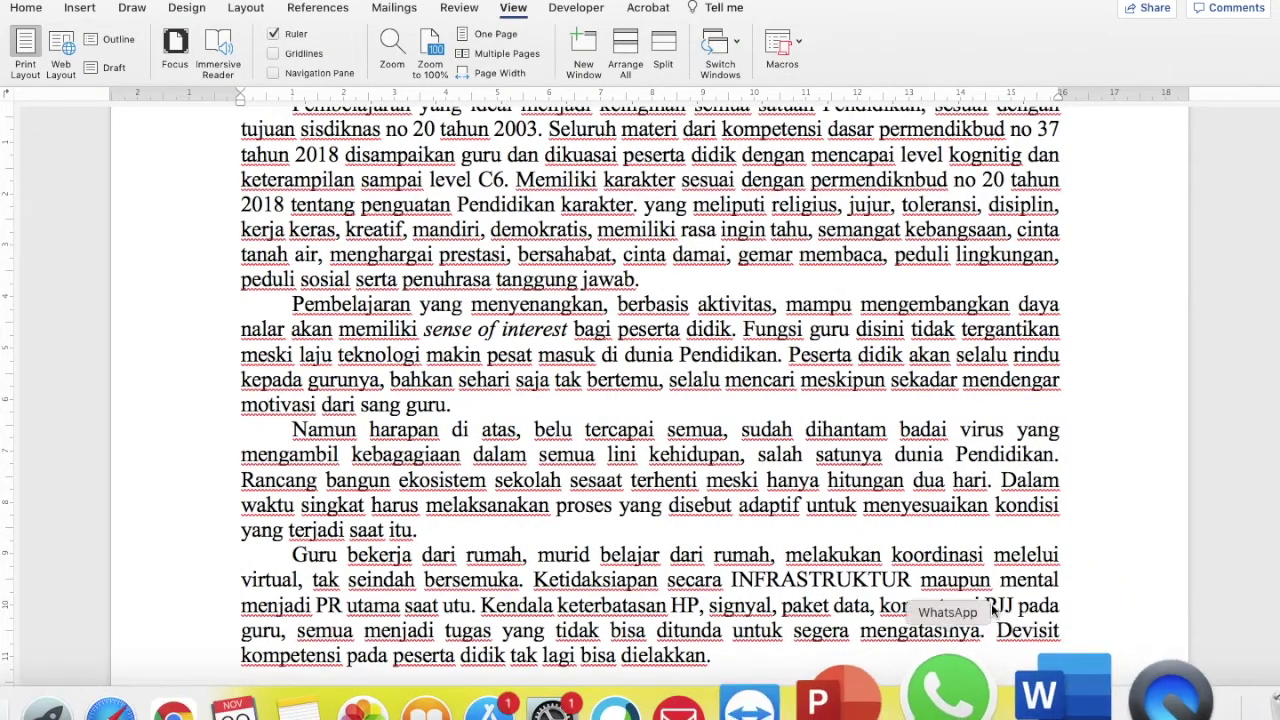
pyautogui.scroll(-6, 975, 550)
pyautogui.scroll(2, 975, 550)
# Switch to the Document1 - 5 window and scroll through it
pyautogui.moveTo(955, 695)
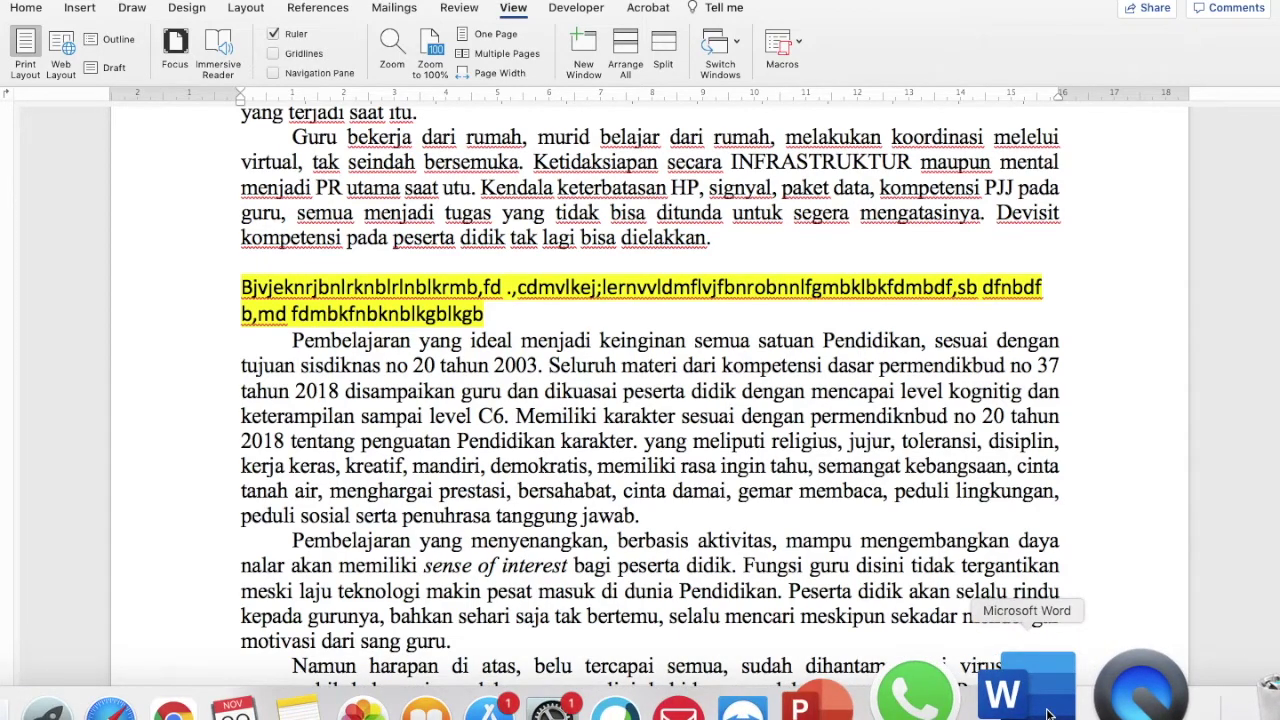
pyautogui.rightClick(1037, 690)
pyautogui.click(1070, 484)
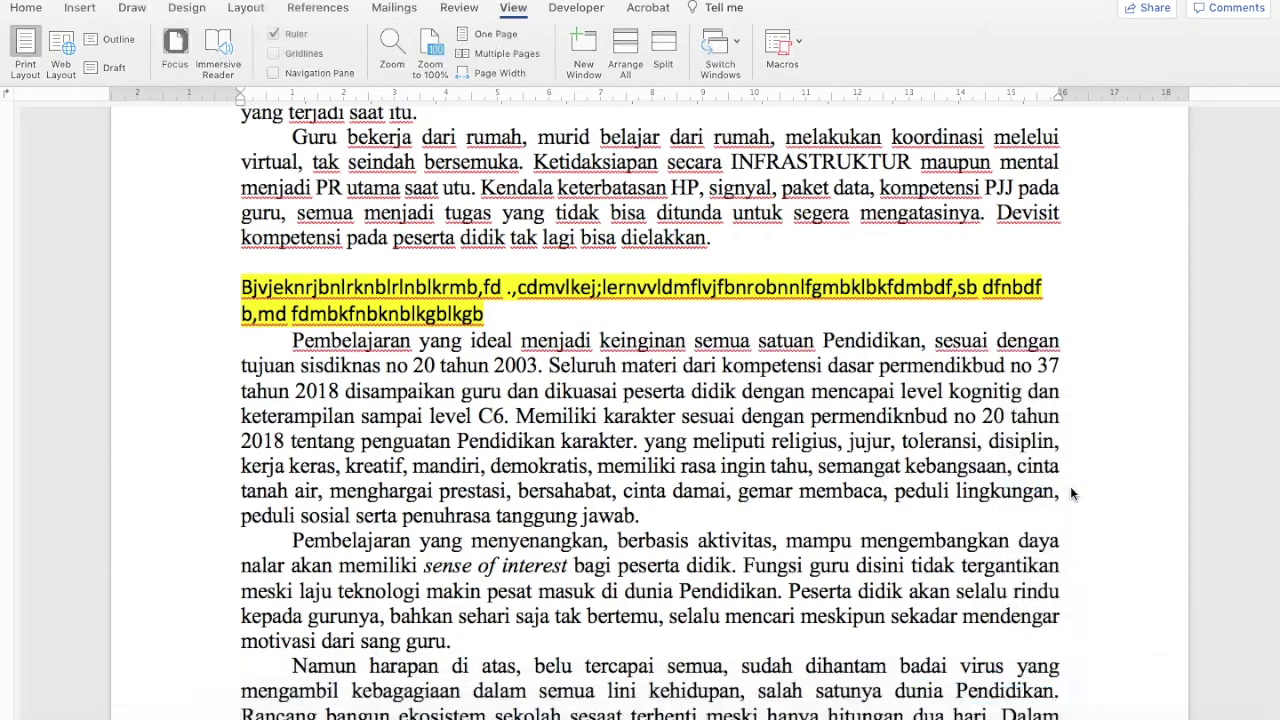
pyautogui.scroll(-3, 819, 469)
pyautogui.scroll(10, 820, 466)
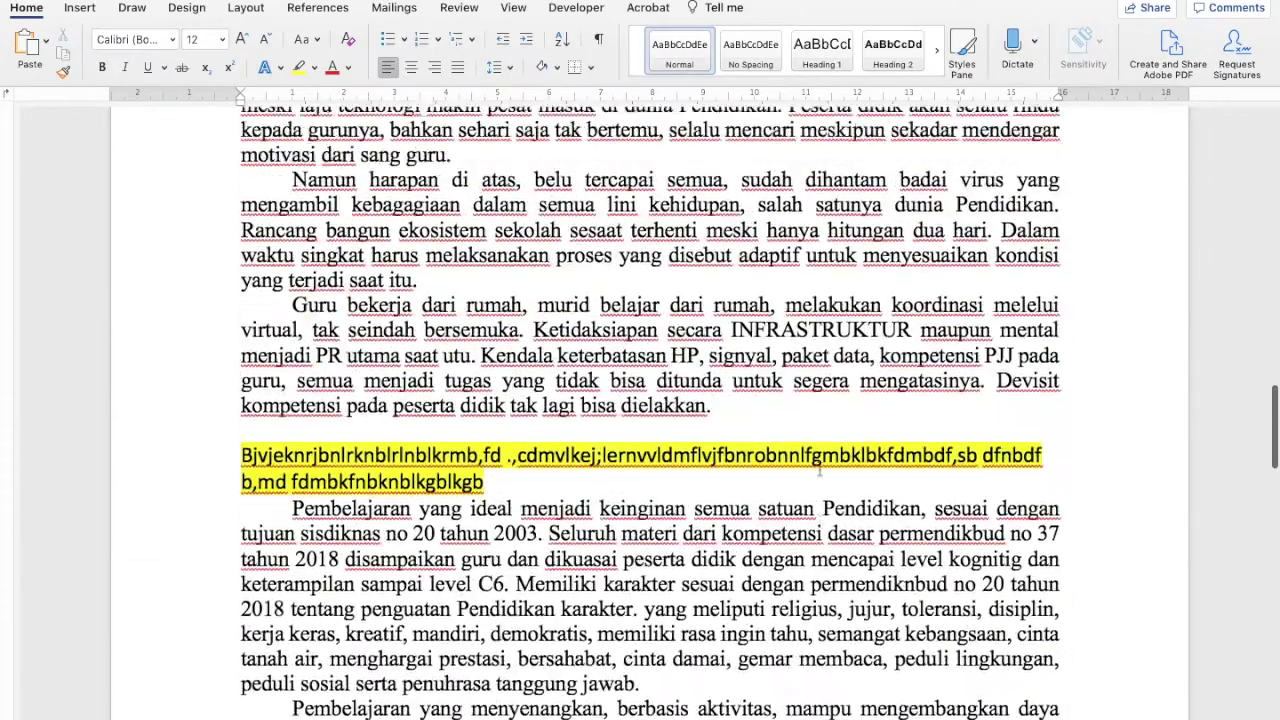
pyautogui.scroll(-2, 819, 468)
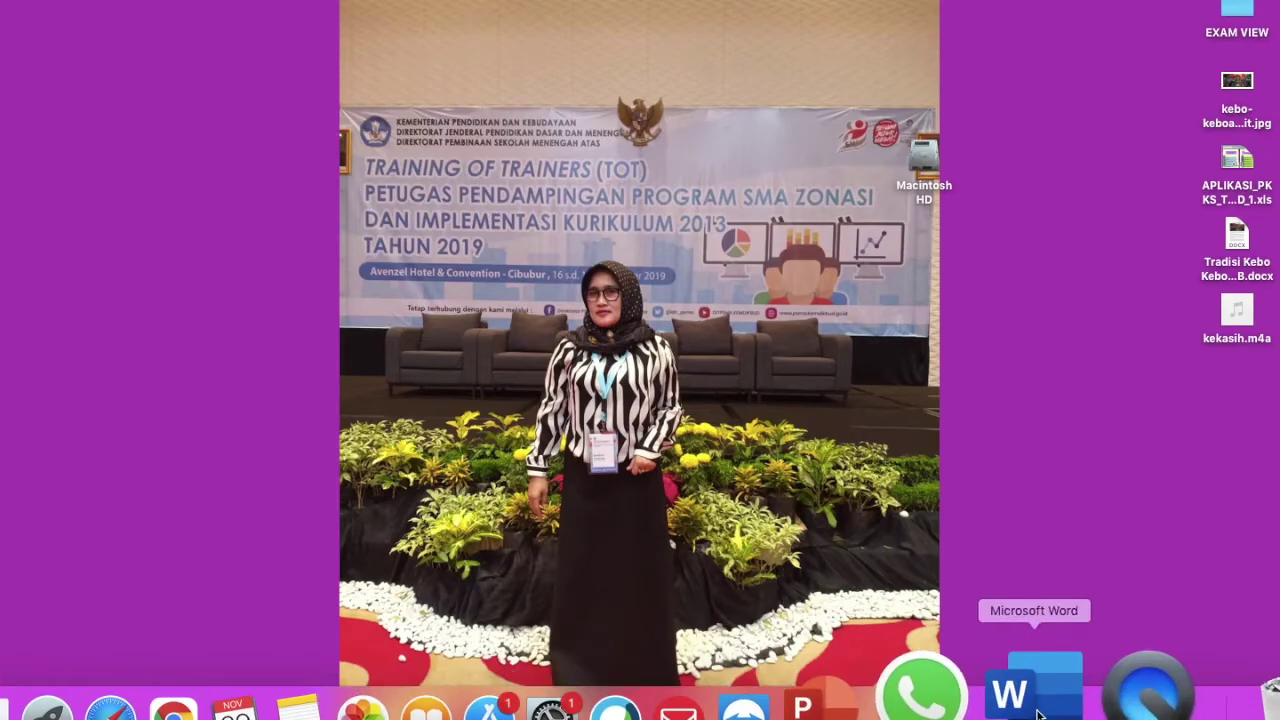
# Bring the Word essay window forward from the Dock
pyautogui.click(1010, 700)
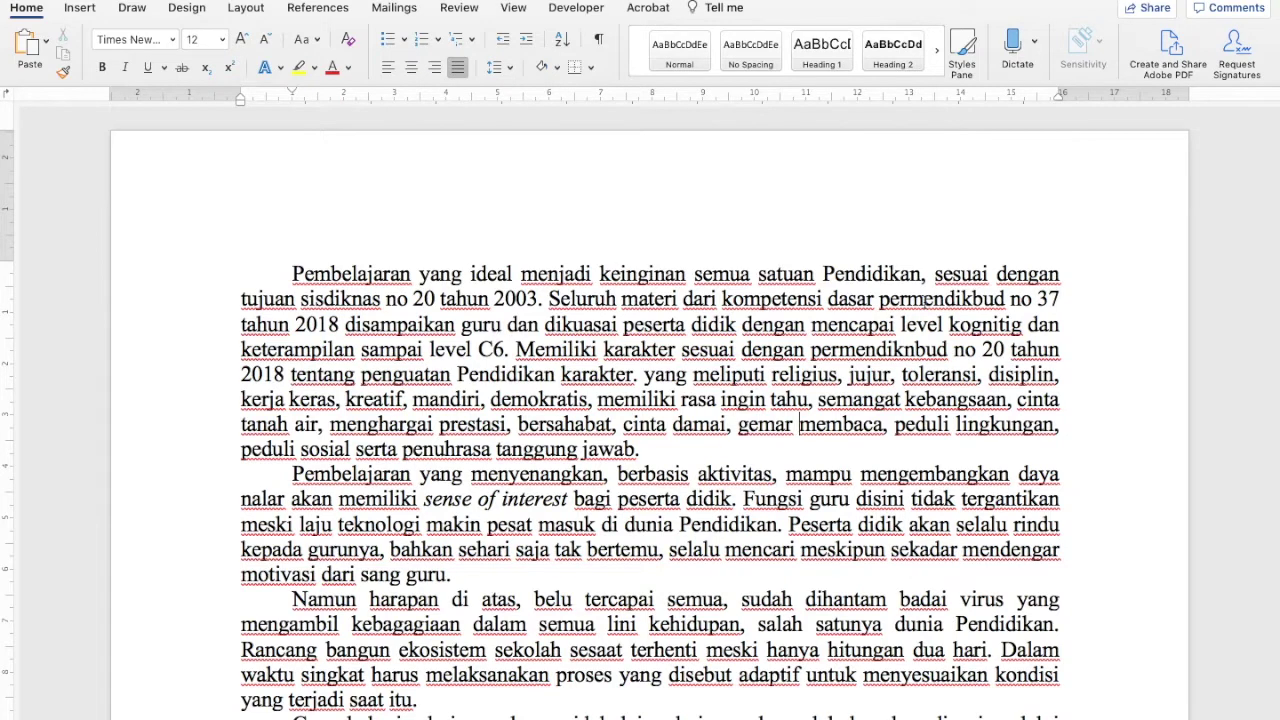
# Apply yellow highlight to 'permendikbud', the phrase 'Pendidikan karakter', and 'teknologi'
pyautogui.moveTo(877, 300); pyautogui.dragTo(1008, 300)
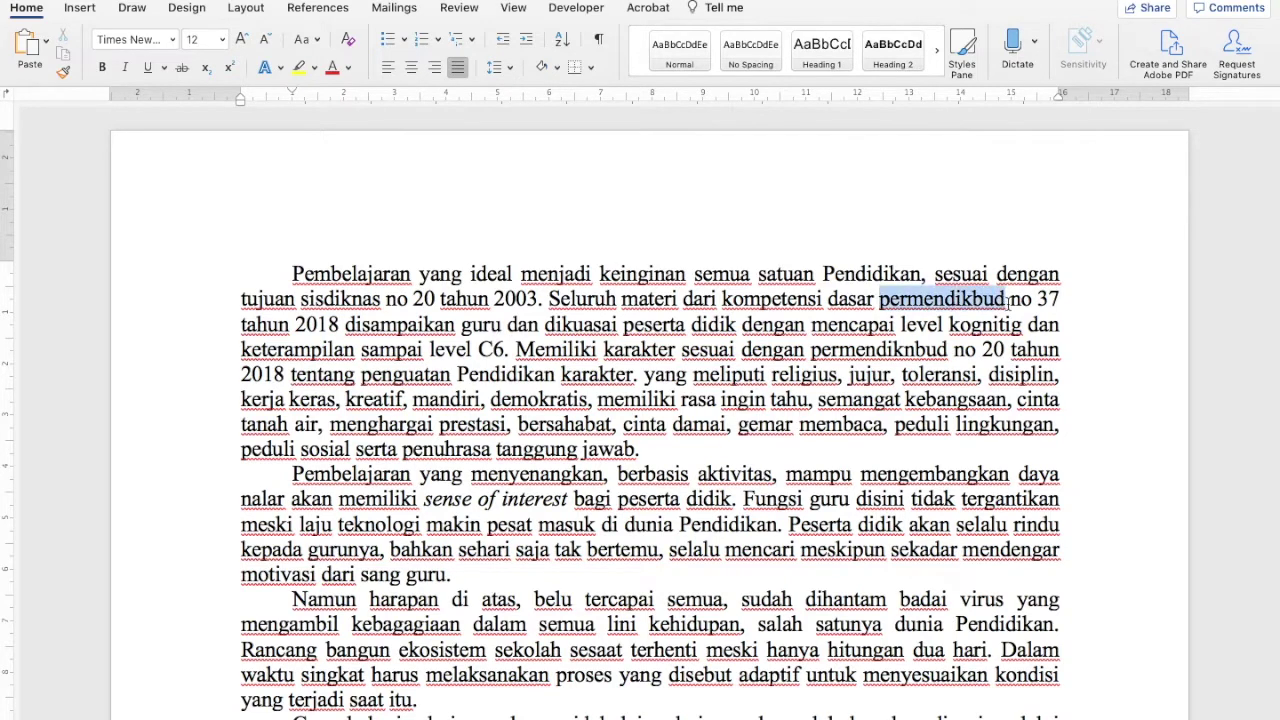
pyautogui.click(297, 69)
pyautogui.moveTo(458, 373); pyautogui.dragTo(602, 374)
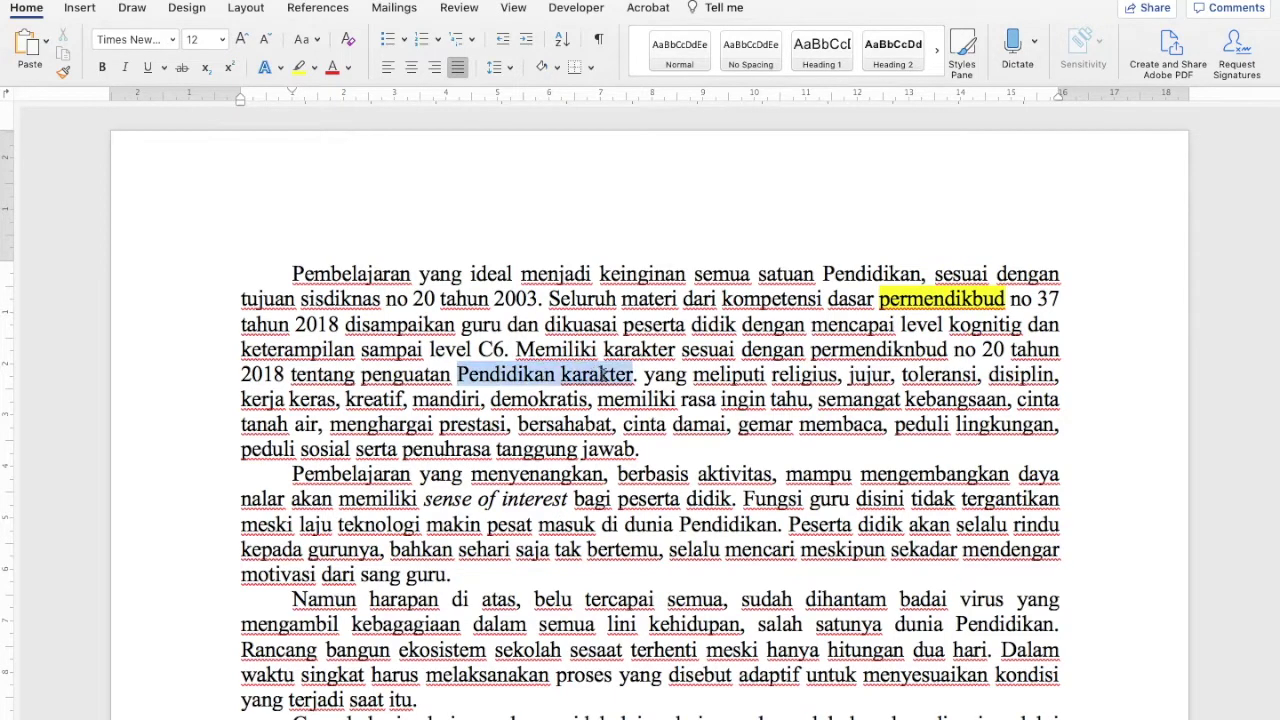
pyautogui.click(297, 66)
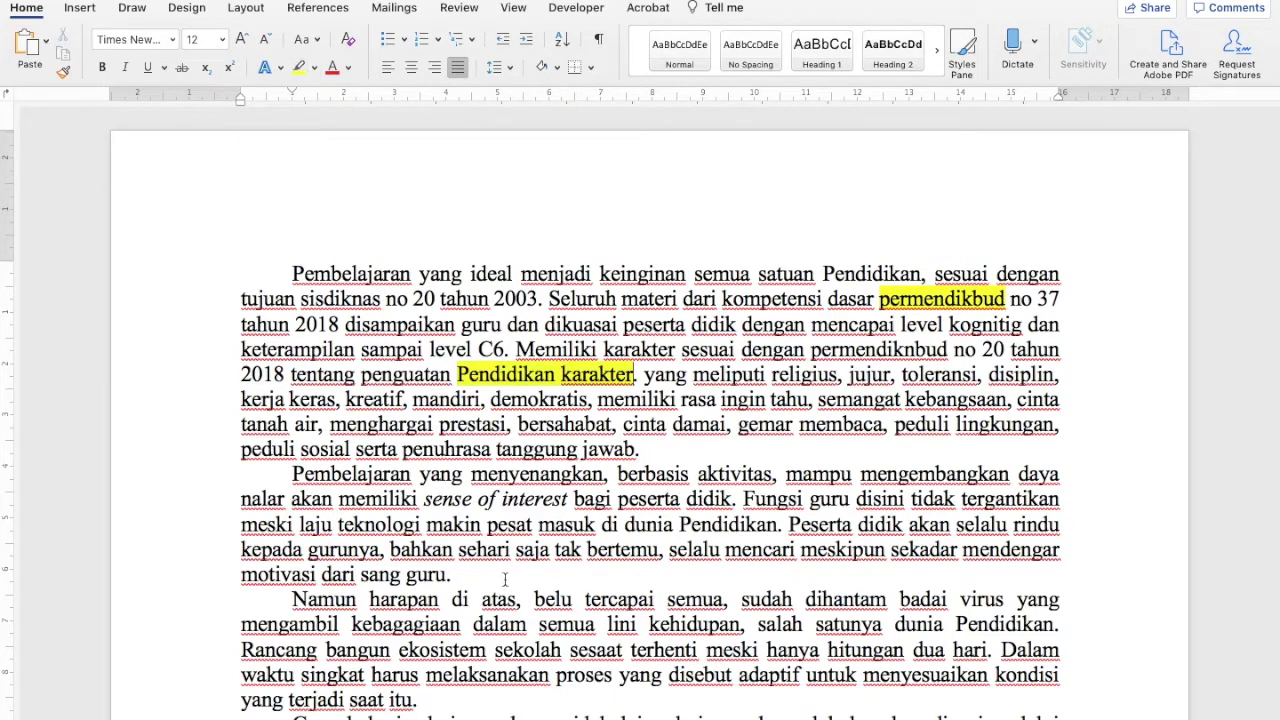
pyautogui.scroll(-5, 505, 580)
pyautogui.scroll(1, 505, 580)
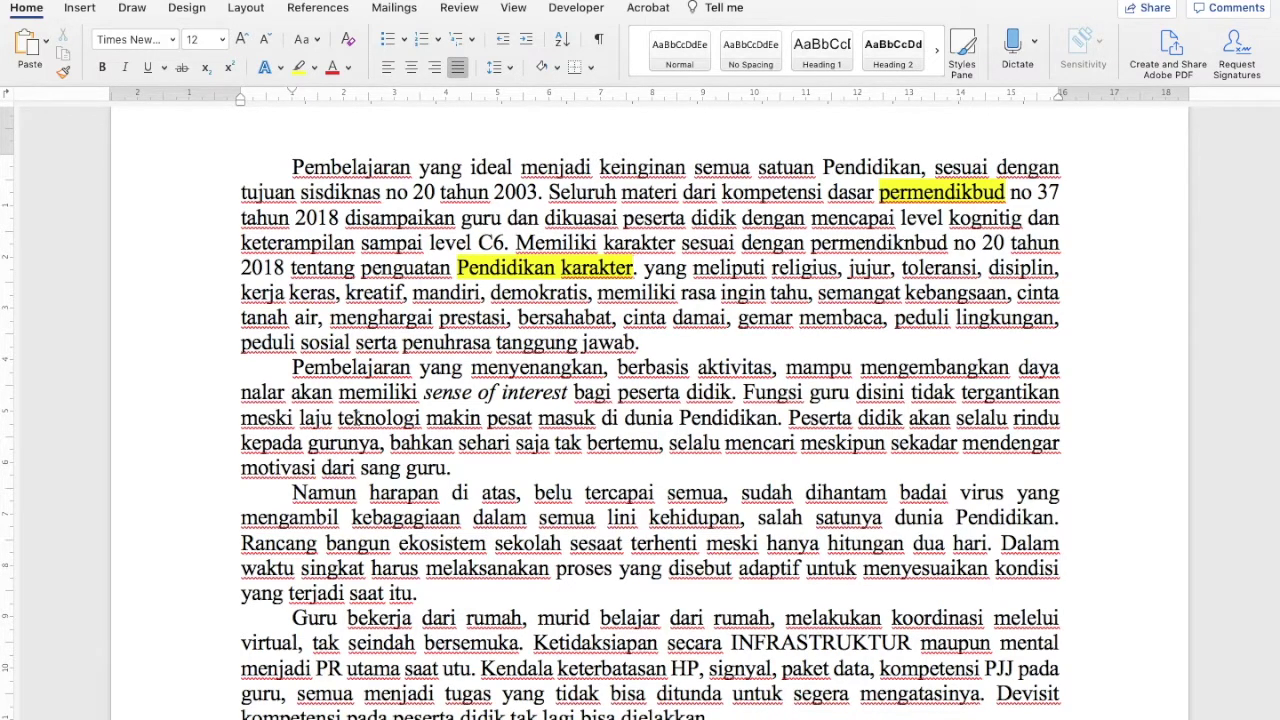
pyautogui.doubleClick(354, 417)
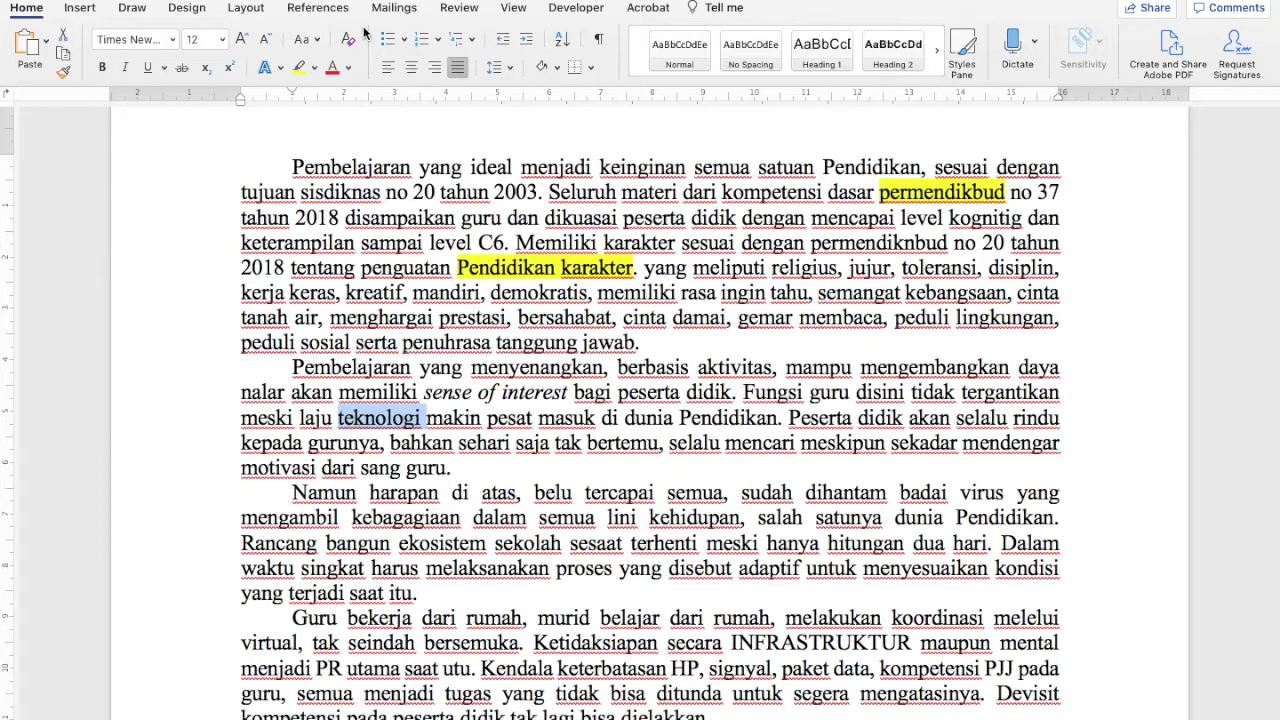
pyautogui.click(298, 67)
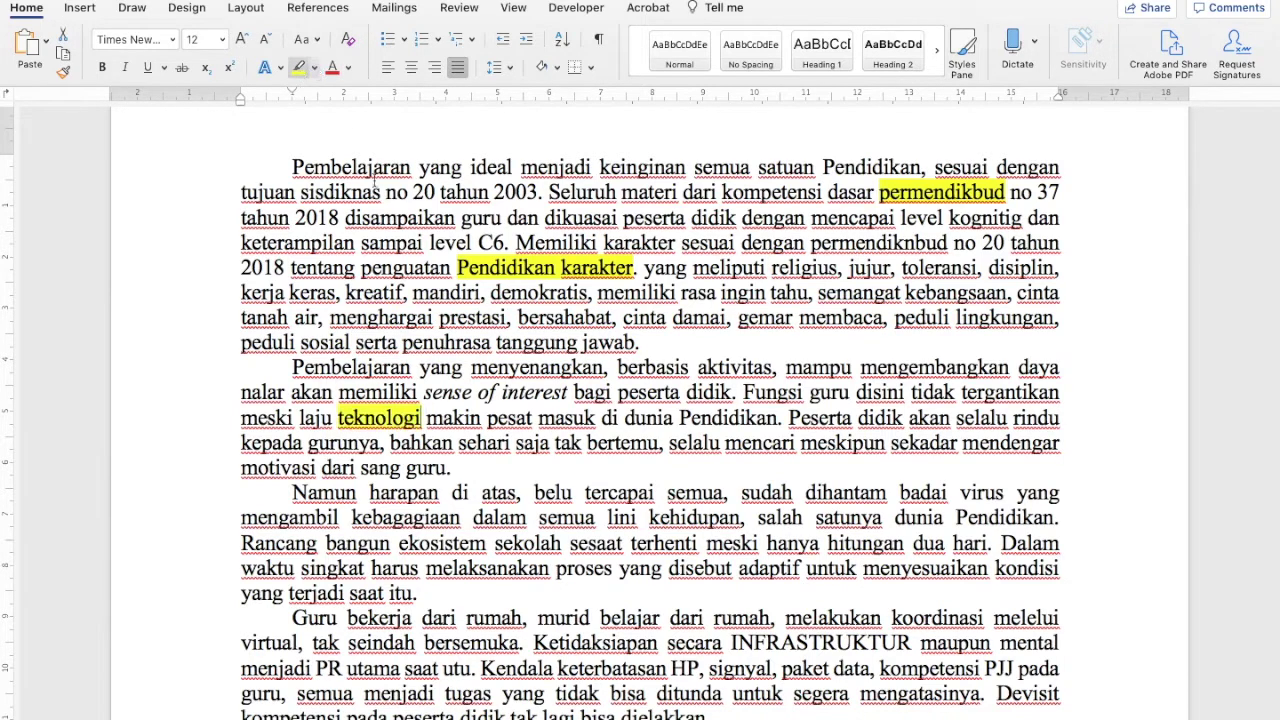
# Select the words 'Pendidikan', 'didik' and 'selalu' in the second paragraph
pyautogui.doubleClick(715, 420)
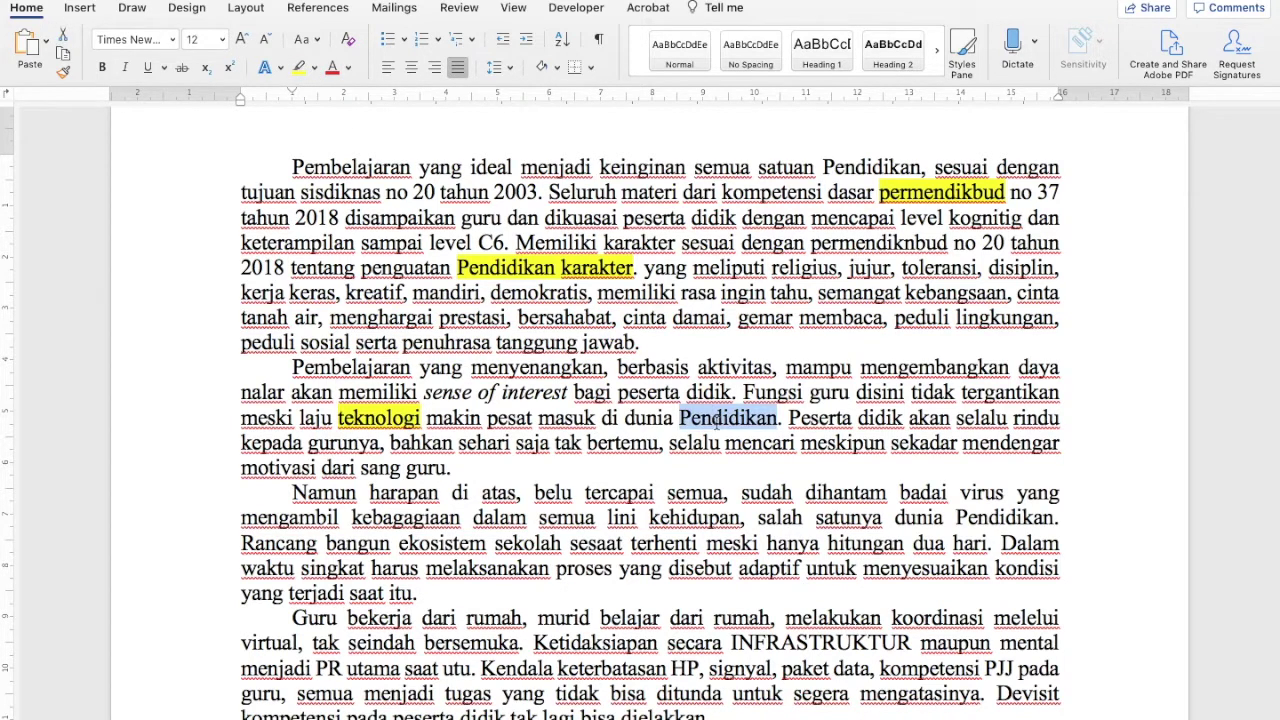
pyautogui.doubleClick(892, 418)
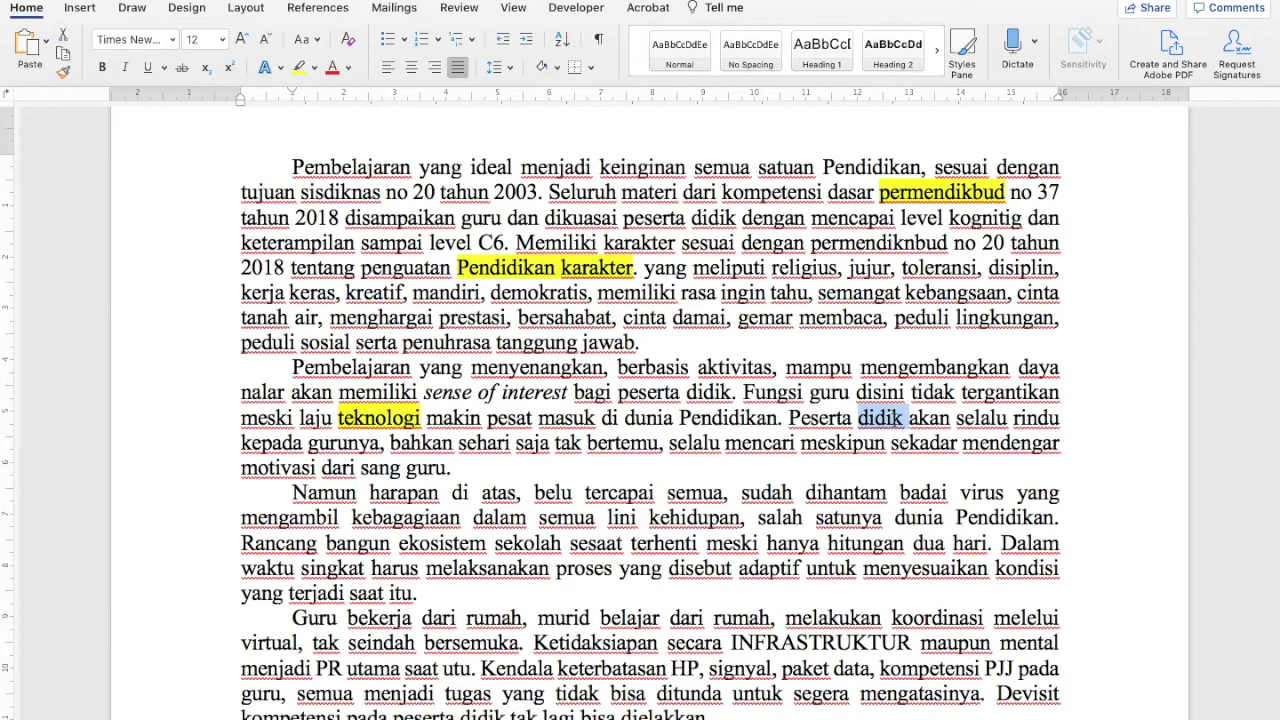
pyautogui.doubleClick(979, 423)
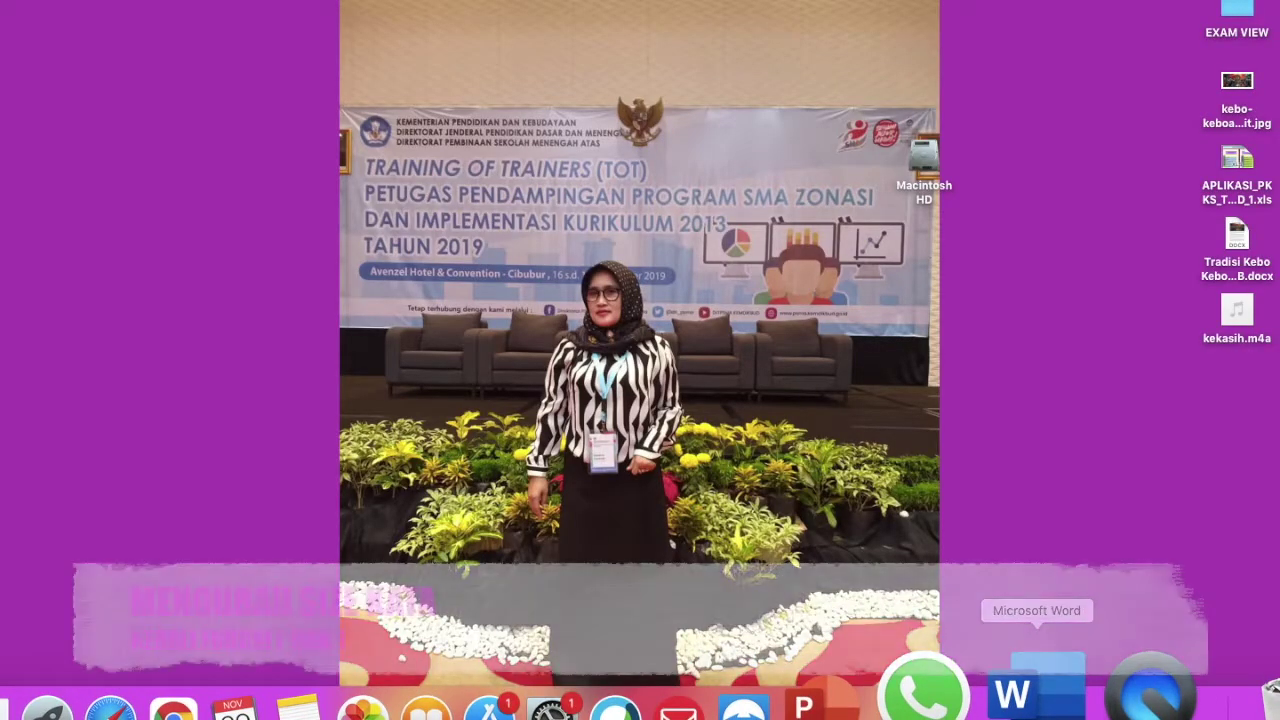
# Bring Word forward and select the 'Pembelajaran yang menyenangkan' paragraph
pyautogui.click(1012, 690)
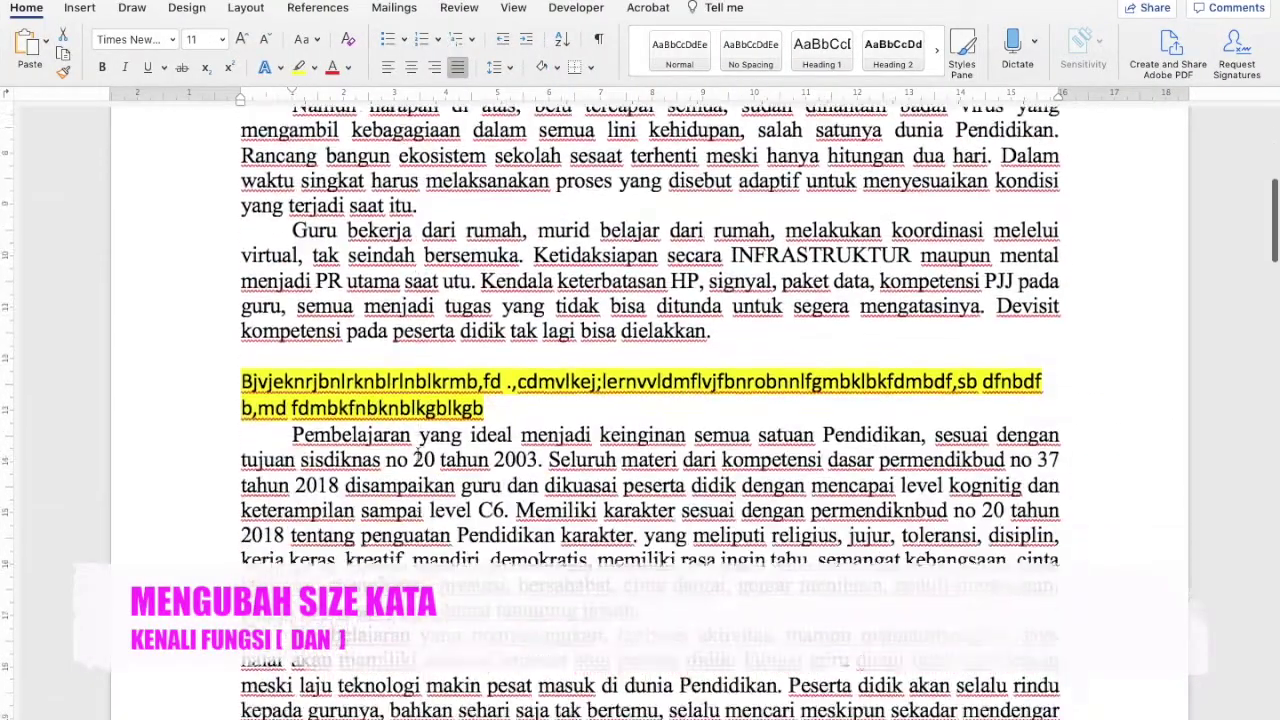
pyautogui.scroll(-2, 416, 452)
pyautogui.scroll(-8, 418, 452)
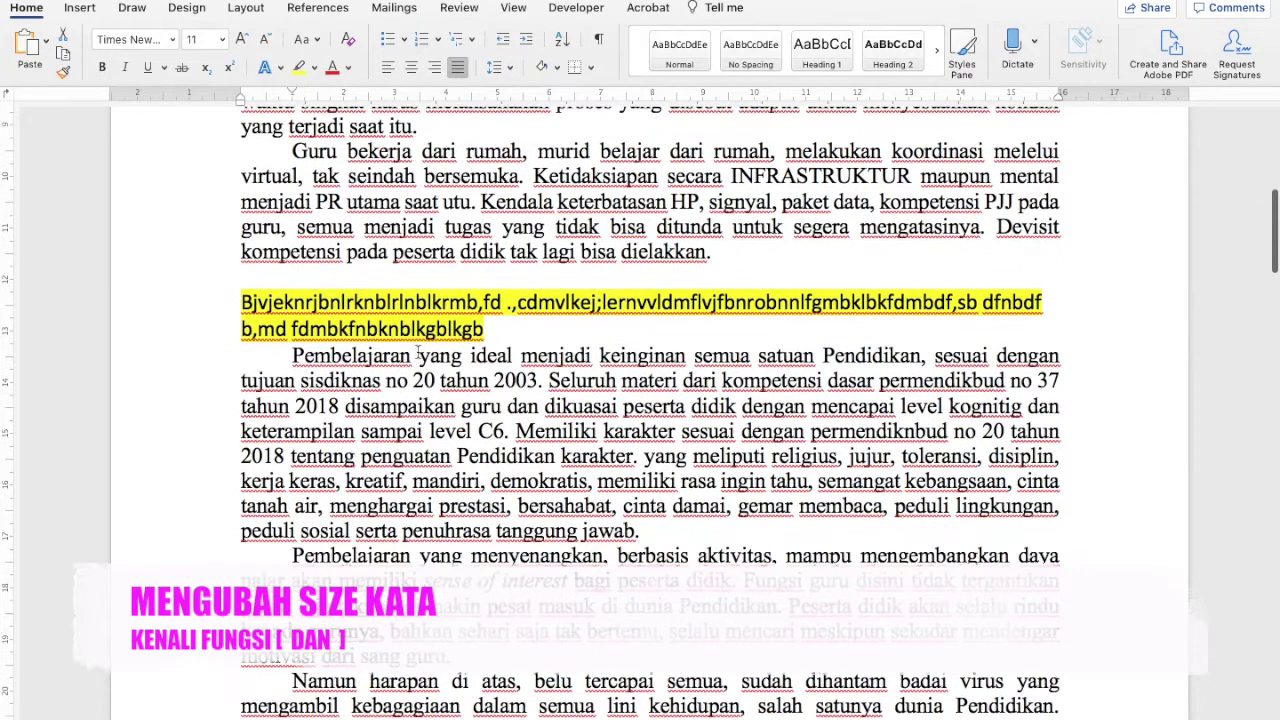
pyautogui.scroll(1, 418, 352)
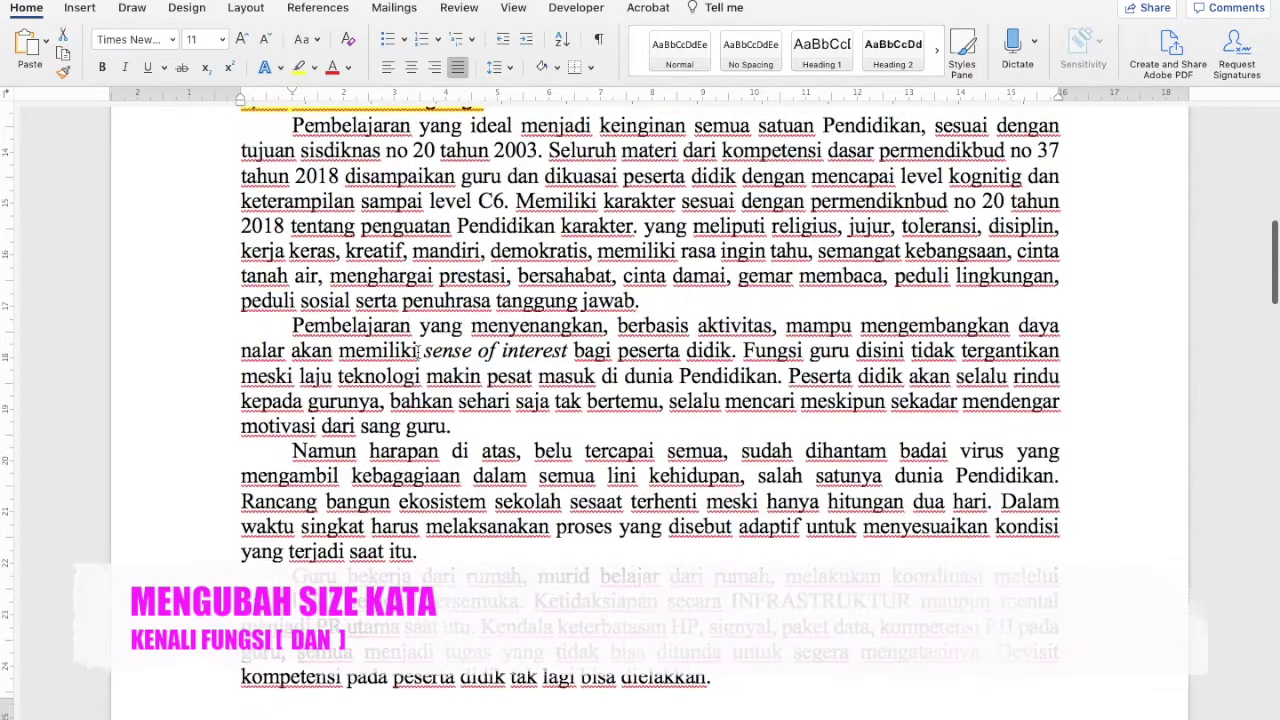
pyautogui.moveTo(292, 325); pyautogui.dragTo(493, 426)
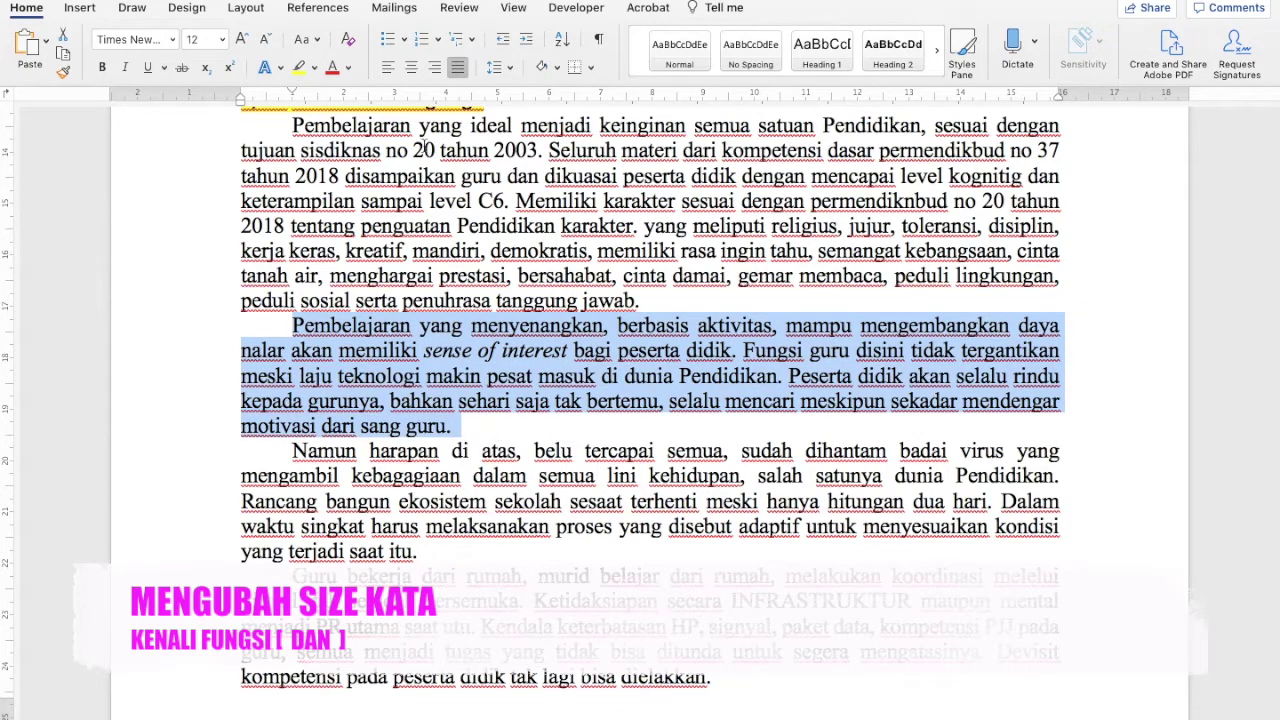
pyautogui.click(380, 422)
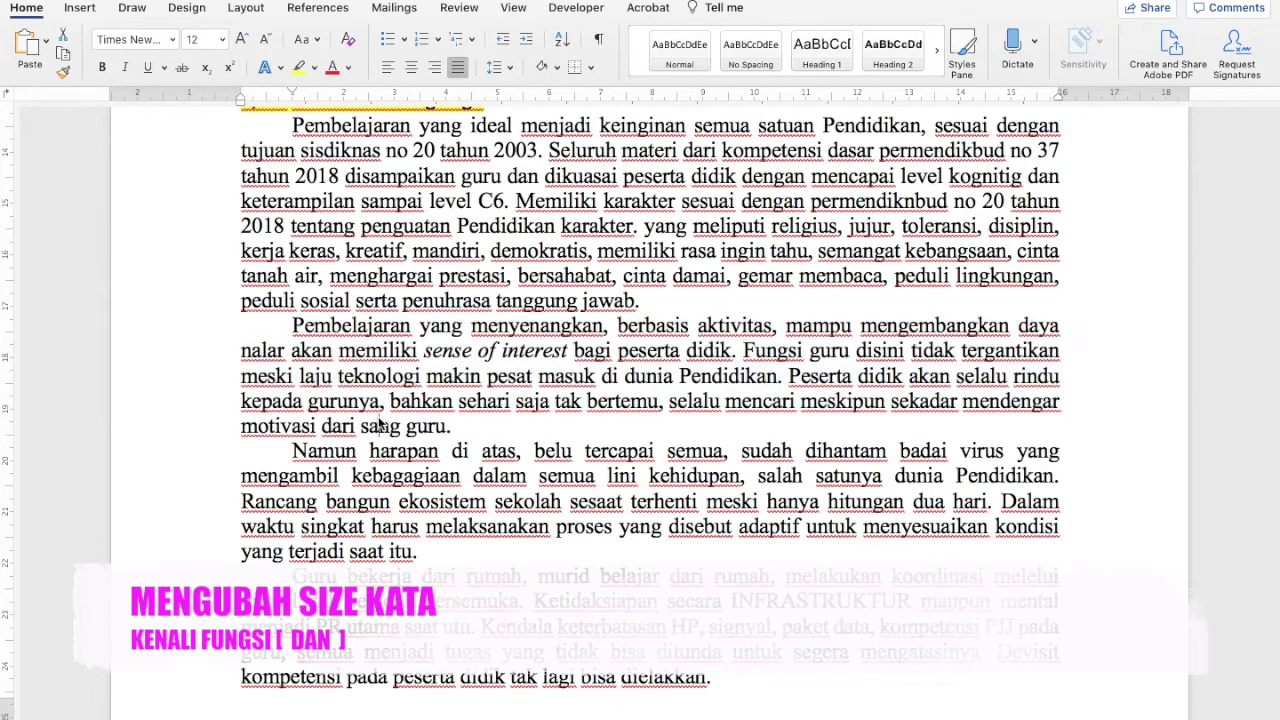
pyautogui.moveTo(292, 325); pyautogui.dragTo(490, 426)
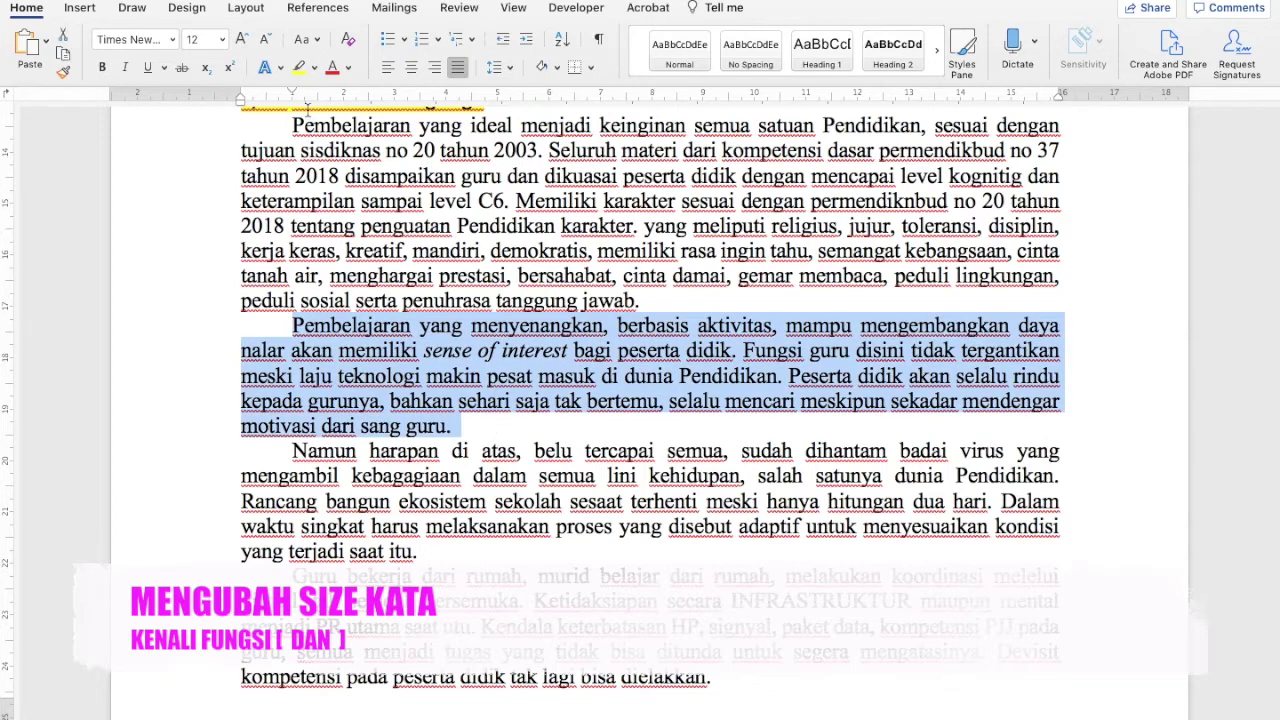
# Set the paragraph to 9 pt, then use Cmd+[ and Cmd+] to return it to 12 pt
pyautogui.click(221, 40)
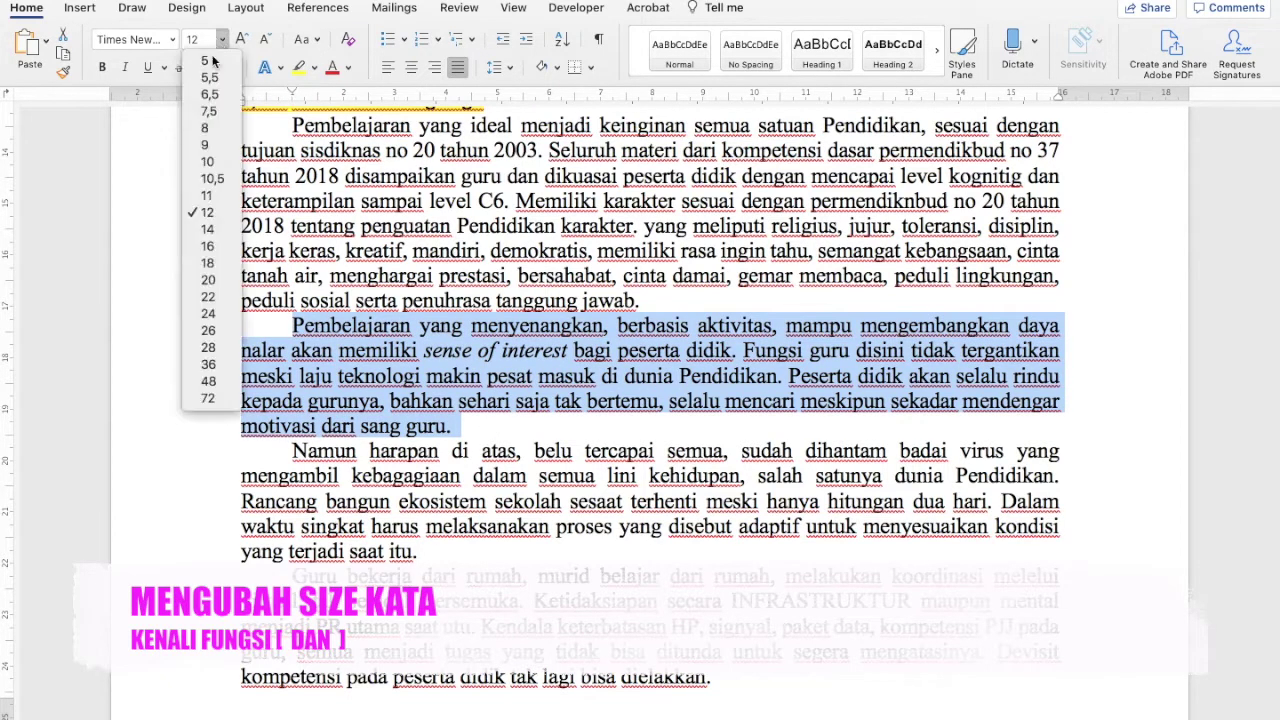
pyautogui.click(197, 155)
pyautogui.press('super+bracketleft')
pyautogui.press('super+bracketleft')
pyautogui.press('super+bracketleft')
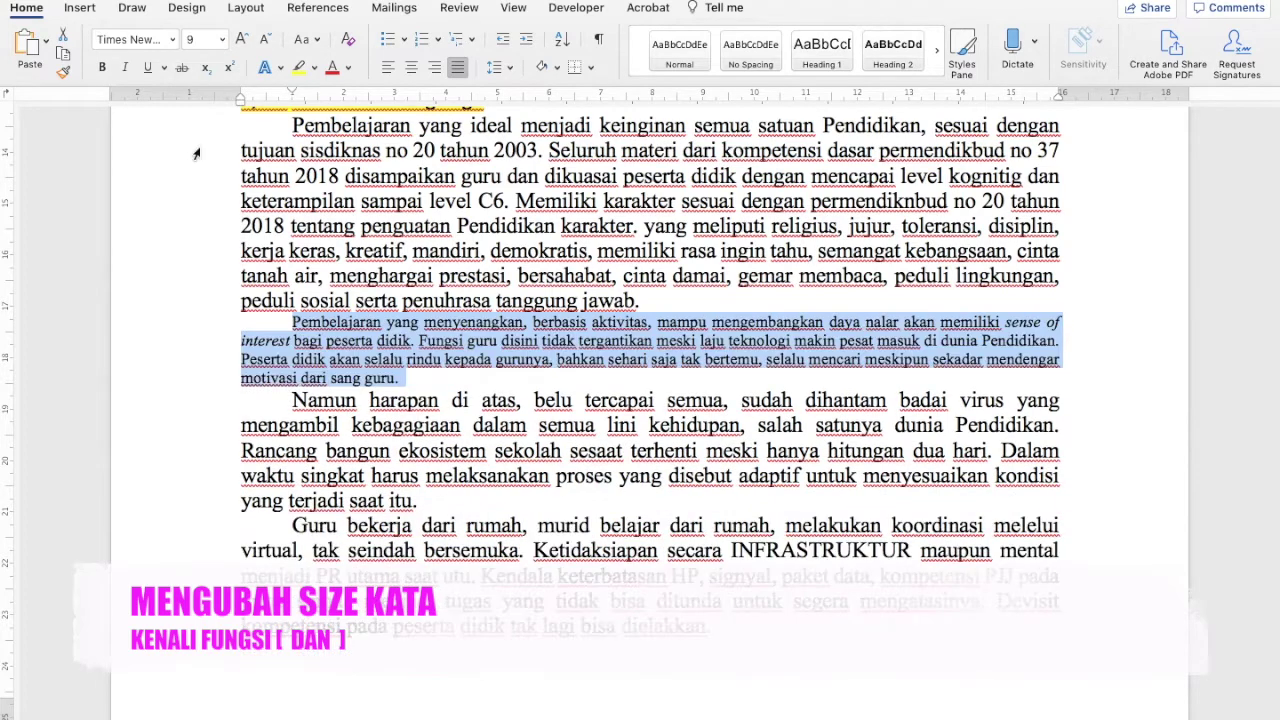
pyautogui.press('super+bracketright')
pyautogui.press('super+bracketright')
pyautogui.press('super+bracketright')
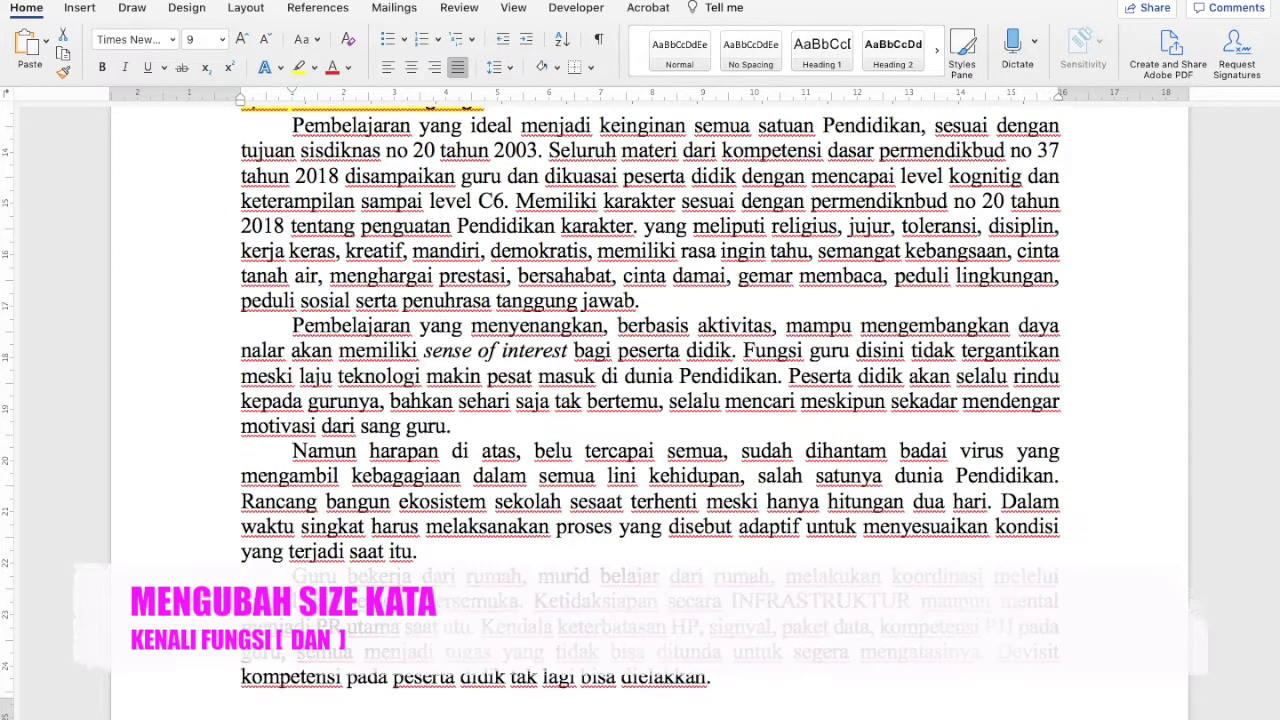
pyautogui.click(668, 301)
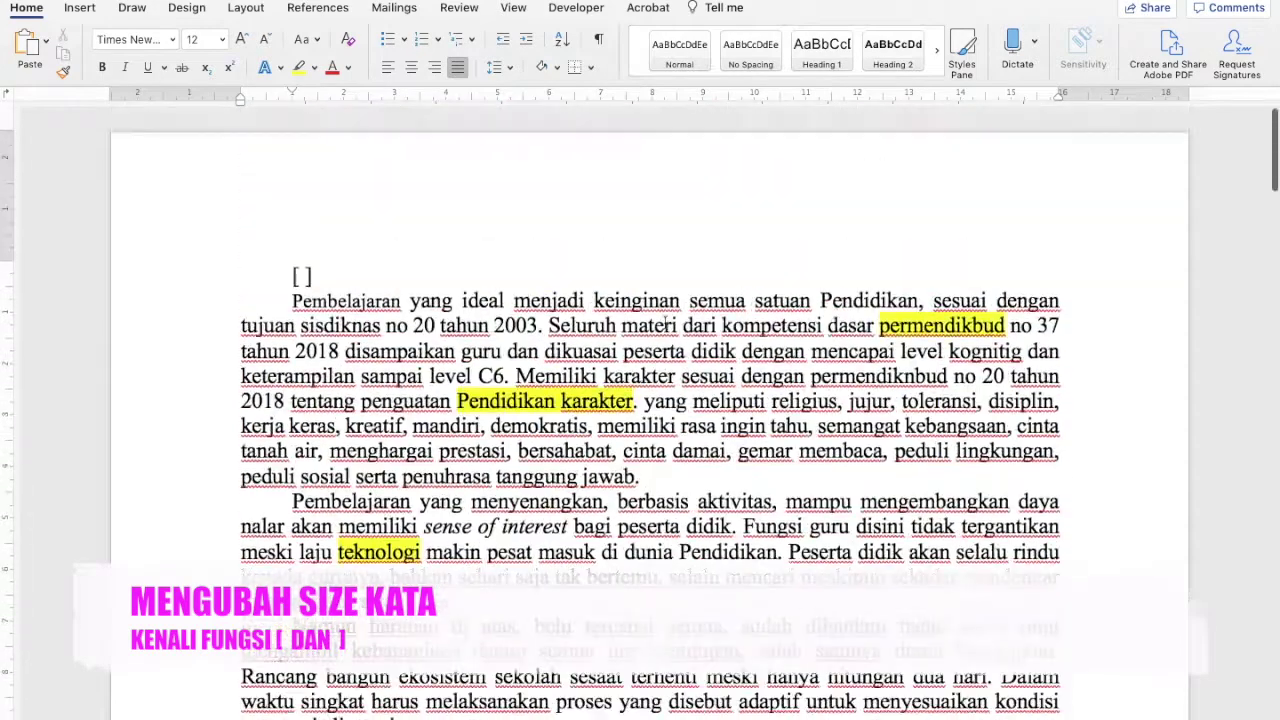
# Insert an empty line after the '[ ]' marker above the essay's first paragraph
pyautogui.moveTo(284, 272); pyautogui.dragTo(335, 271)
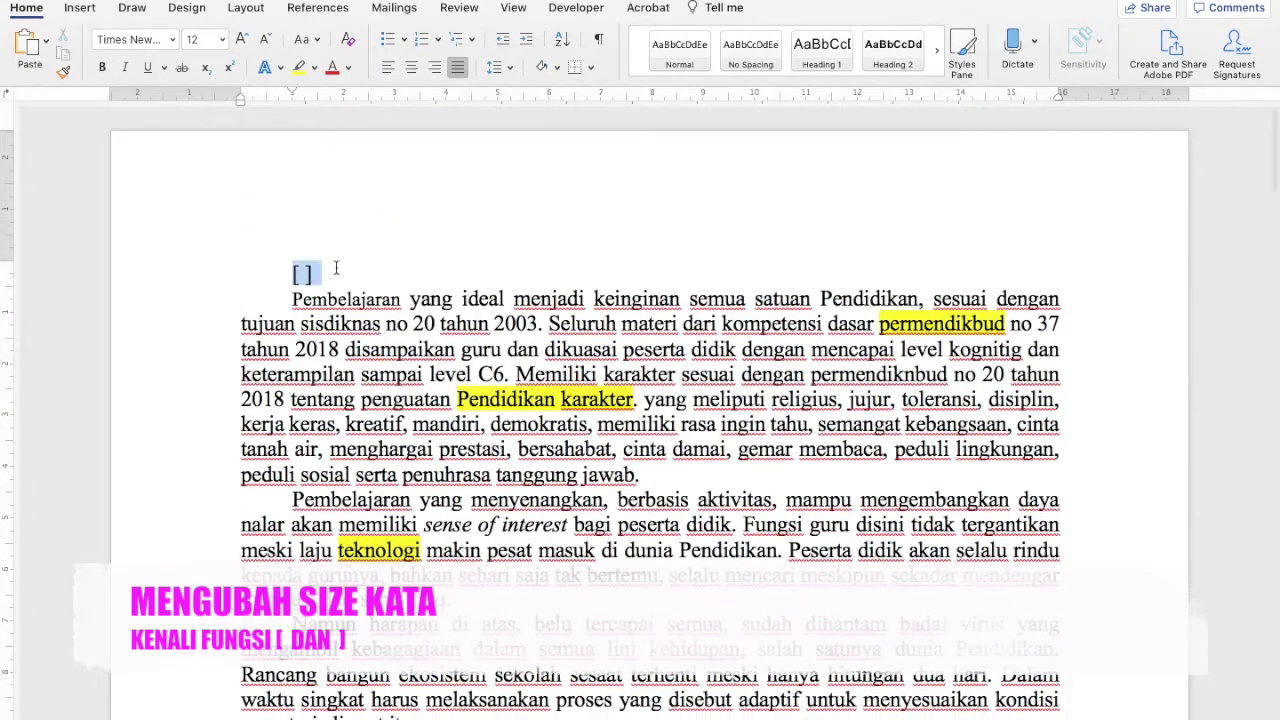
pyautogui.click(337, 269)
pyautogui.press('Return')
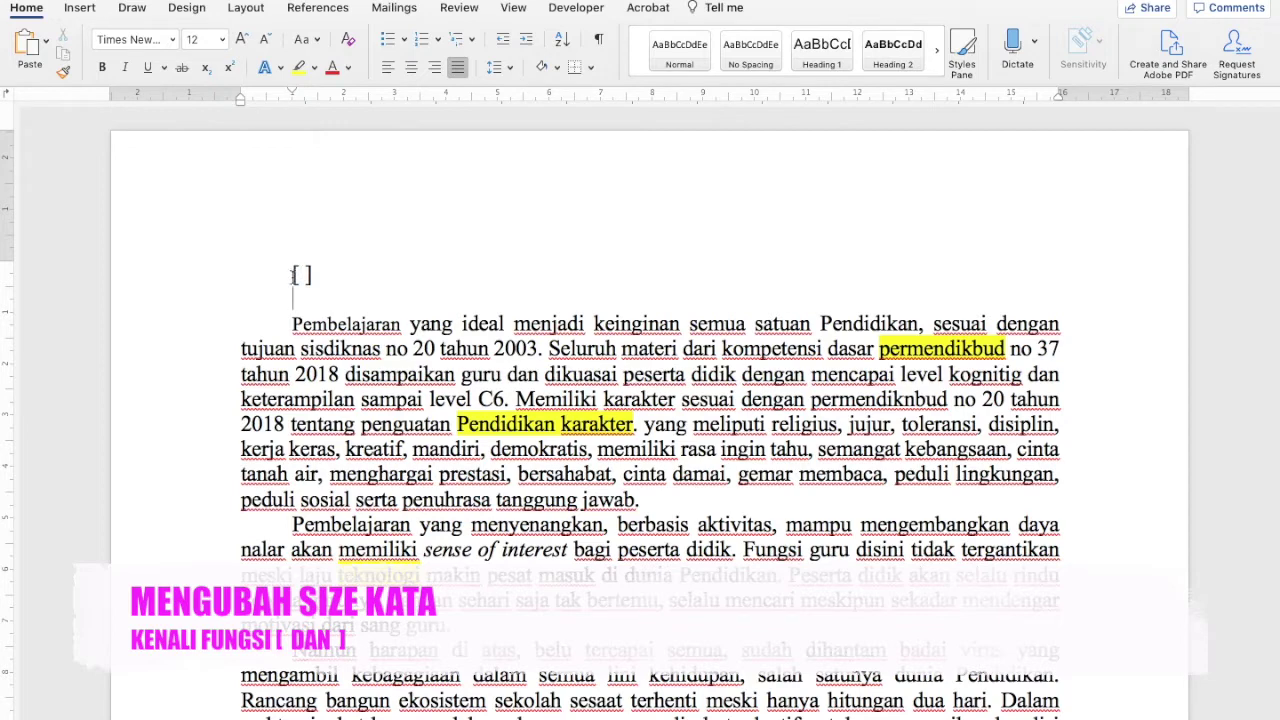
pyautogui.scroll(-2, 360, 356)
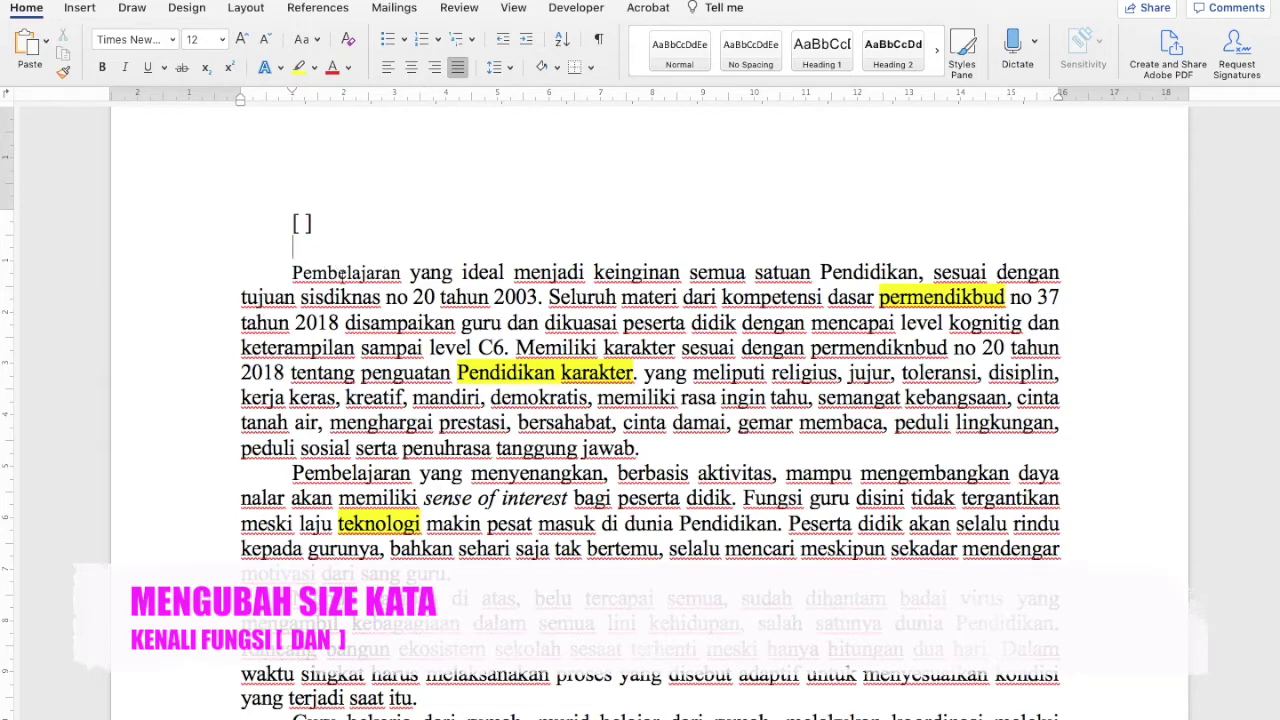
# Select 'Pembelajaran' and enlarge it step by step up to 32 pt
pyautogui.doubleClick(340, 272)
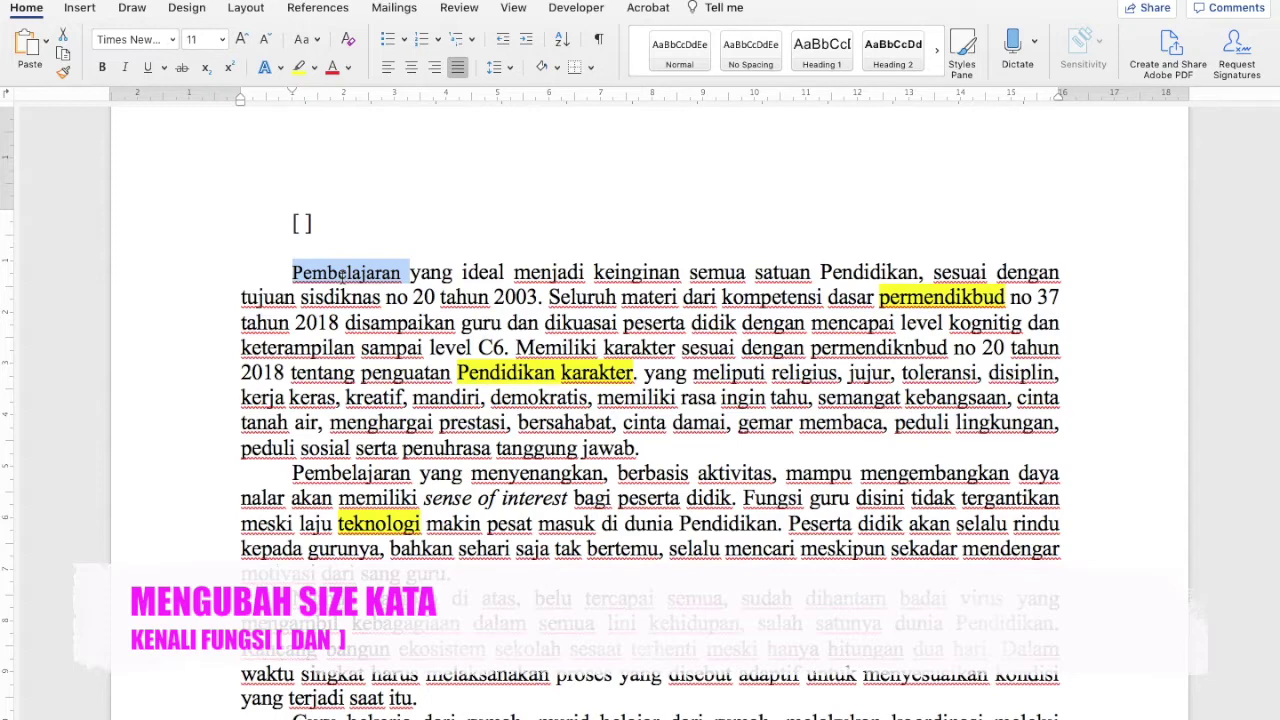
pyautogui.press('super+bracketright')
pyautogui.press('super+bracketright')
pyautogui.press('super+bracketright')
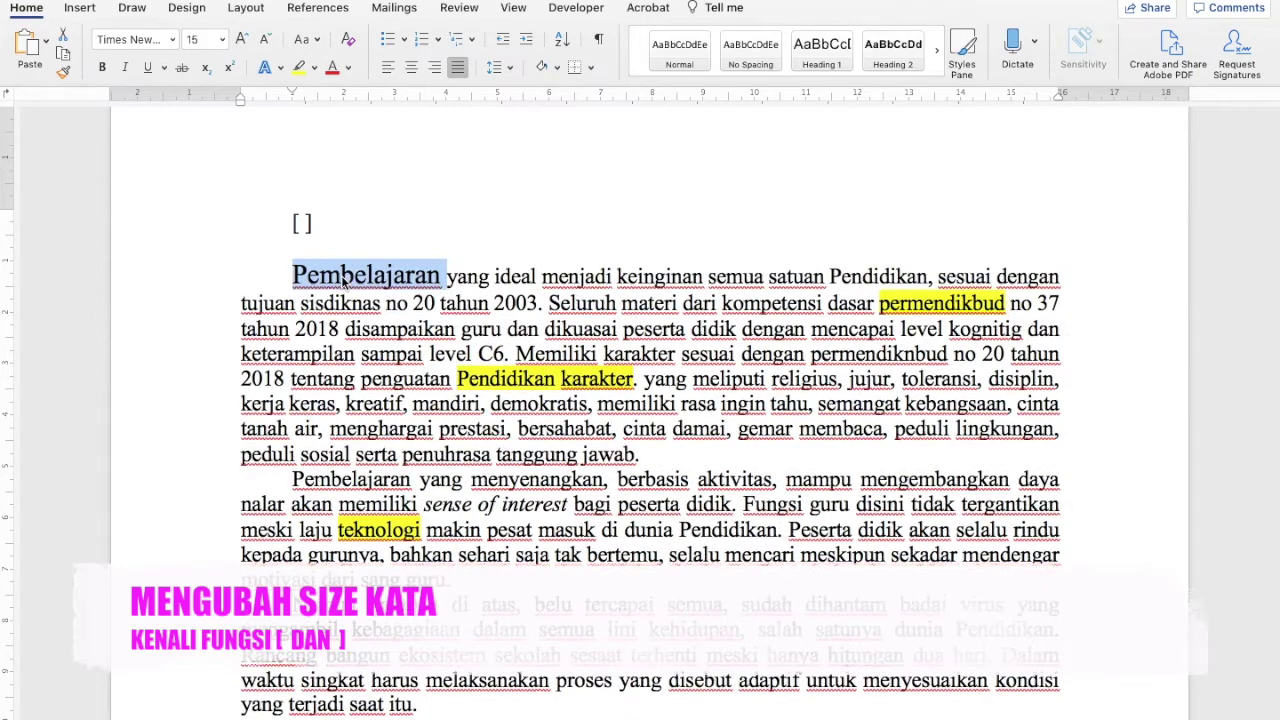
pyautogui.press('super+bracketright')
pyautogui.press('super+bracketright')
pyautogui.press('super+bracketright')
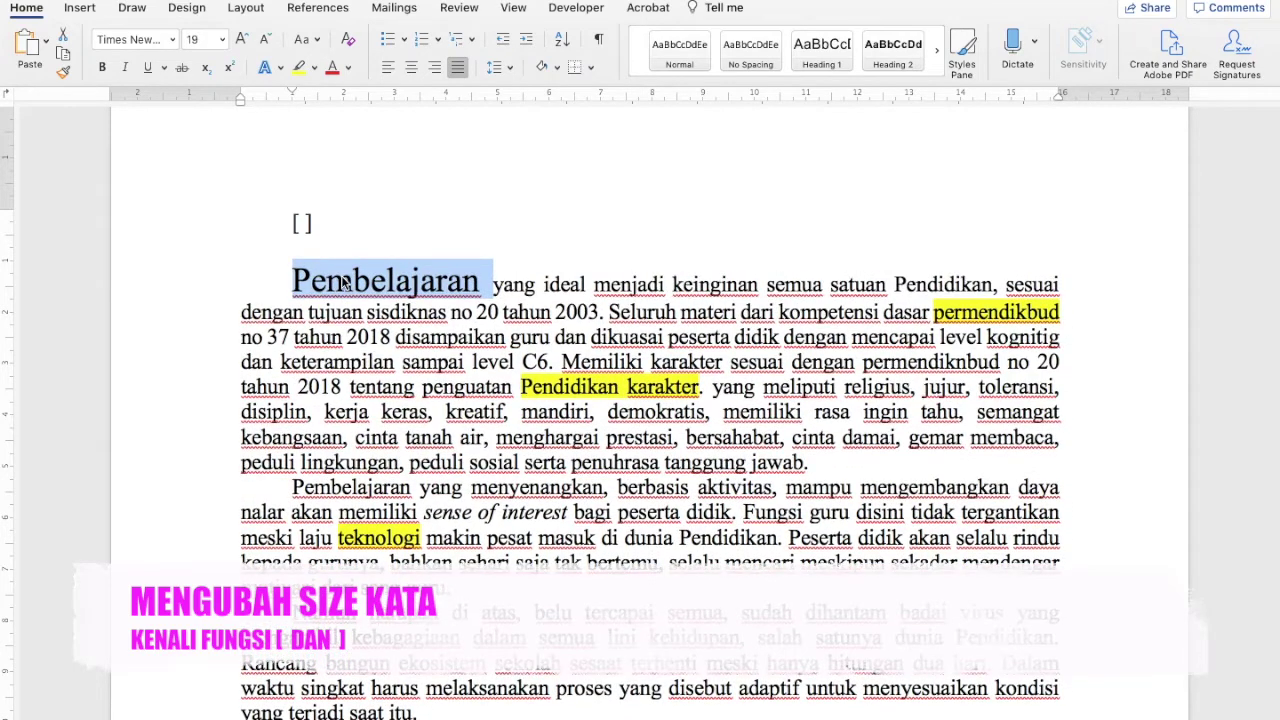
pyautogui.press('super+bracketright')
pyautogui.press('super+bracketright')
pyautogui.press('super+bracketright')
pyautogui.press('super+bracketright')
pyautogui.press('super+bracketright')
pyautogui.press('super+bracketright')
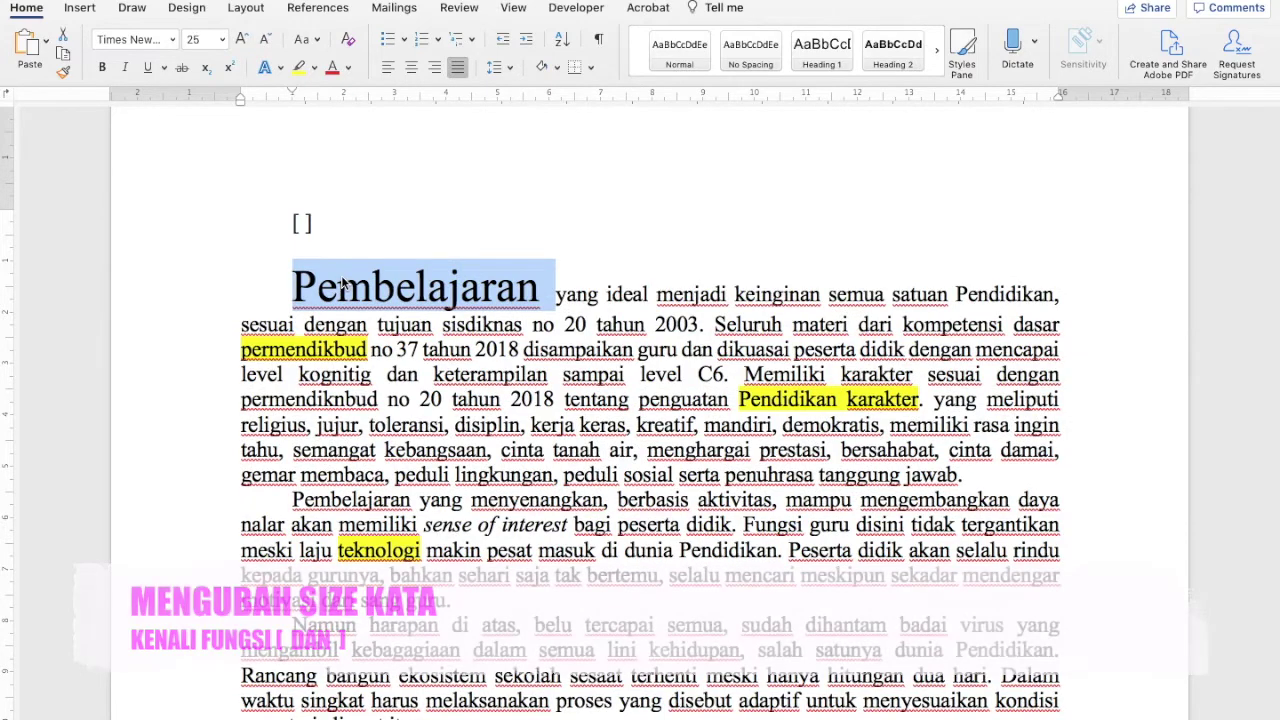
pyautogui.press('super+bracketright')
pyautogui.press('super+bracketright')
pyautogui.press('super+bracketright')
pyautogui.press('super+bracketright')
pyautogui.press('super+bracketright')
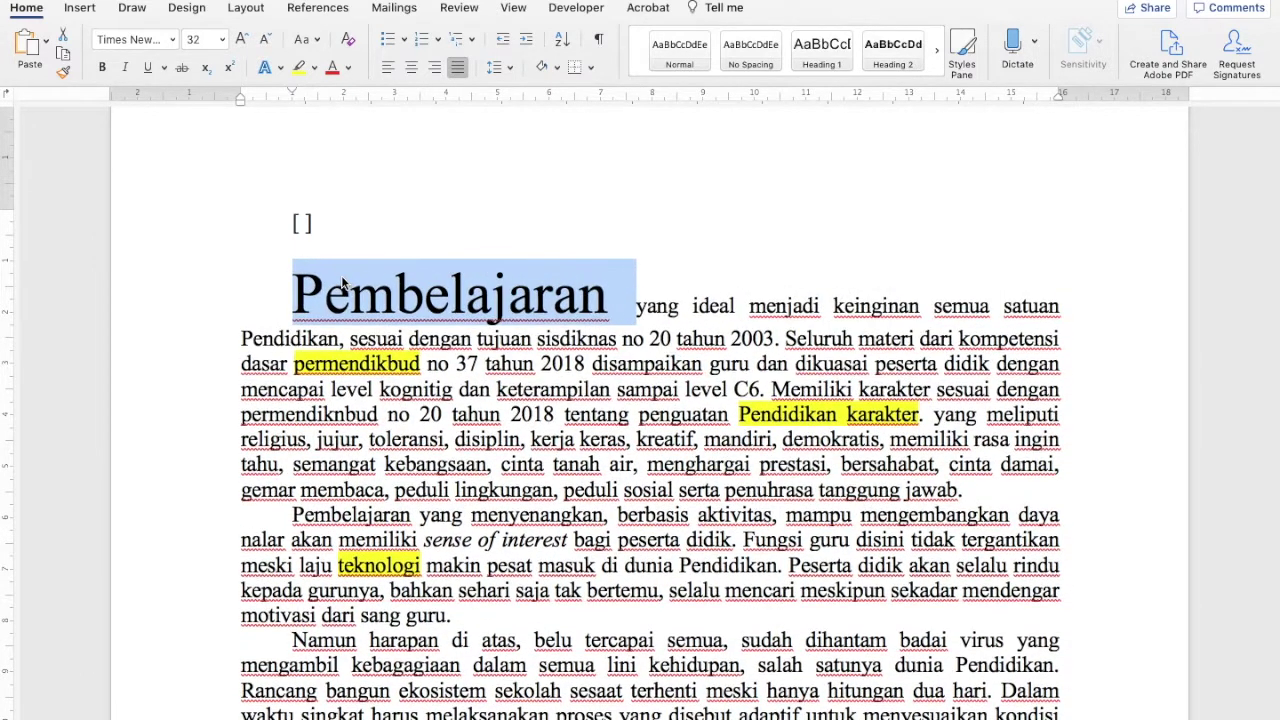
# Shrink 'Pembelajaran' step by step from 32 pt back to 11 pt
pyautogui.press('super+bracketleft')
pyautogui.press('super+bracketleft')
pyautogui.press('super+bracketleft')
pyautogui.press('super+bracketleft')
pyautogui.press('super+bracketleft')
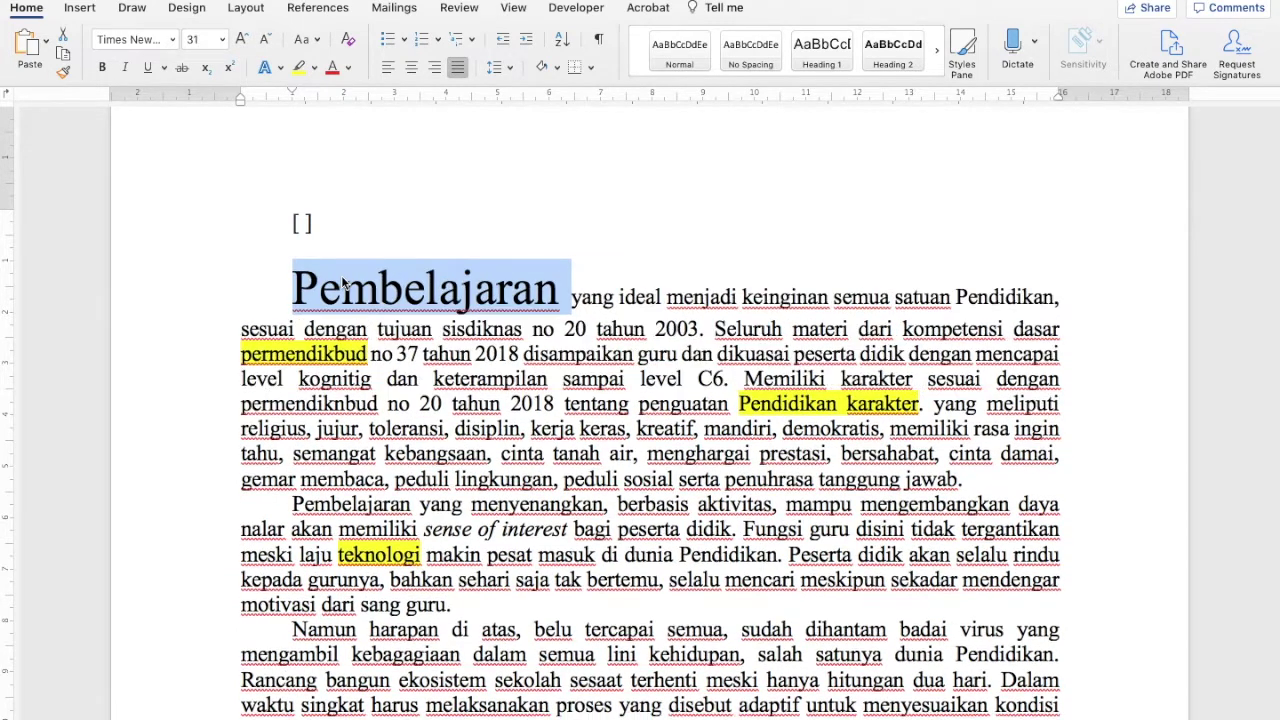
pyautogui.press('super+bracketleft')
pyautogui.press('super+bracketleft')
pyautogui.press('super+bracketleft')
pyautogui.press('super+bracketleft')
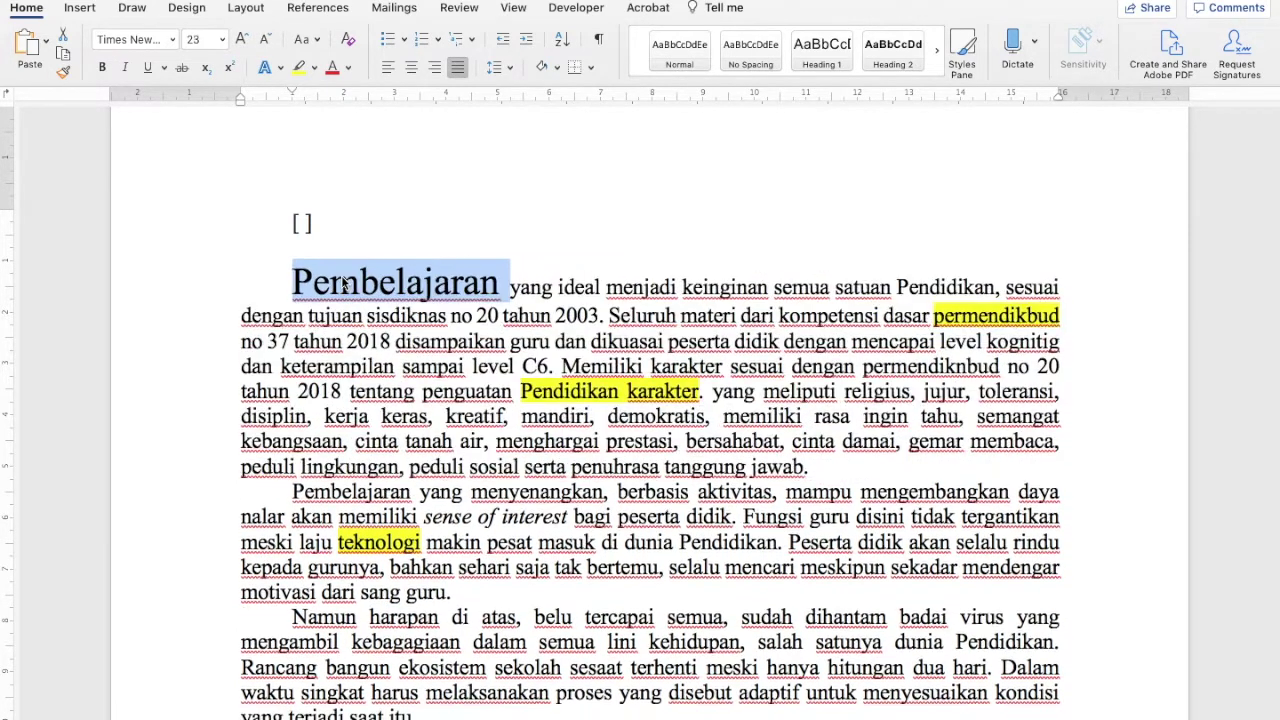
pyautogui.press('super+bracketleft')
pyautogui.press('super+bracketleft')
pyautogui.press('super+bracketleft')
pyautogui.press('super+bracketleft')
pyautogui.press('super+bracketleft')
pyautogui.press('super+bracketleft')
pyautogui.press('super+bracketleft')
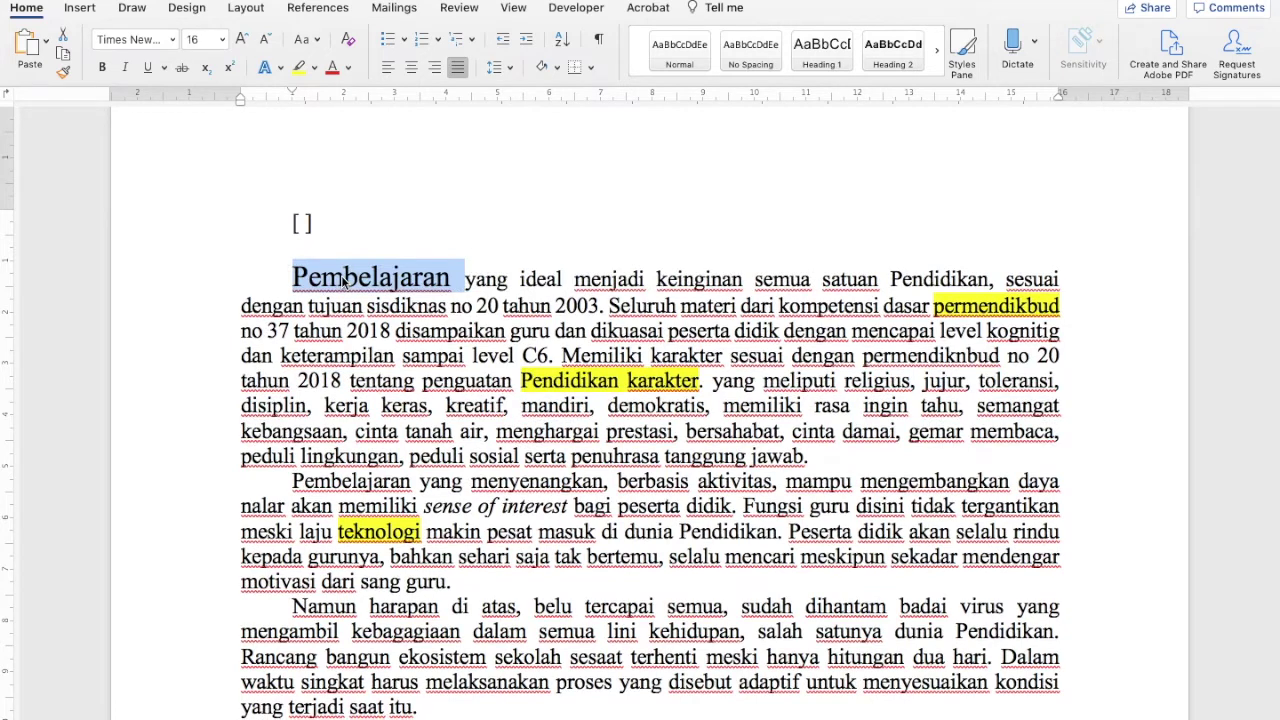
pyautogui.press('super+bracketleft')
pyautogui.press('super+bracketleft')
pyautogui.press('super+bracketleft')
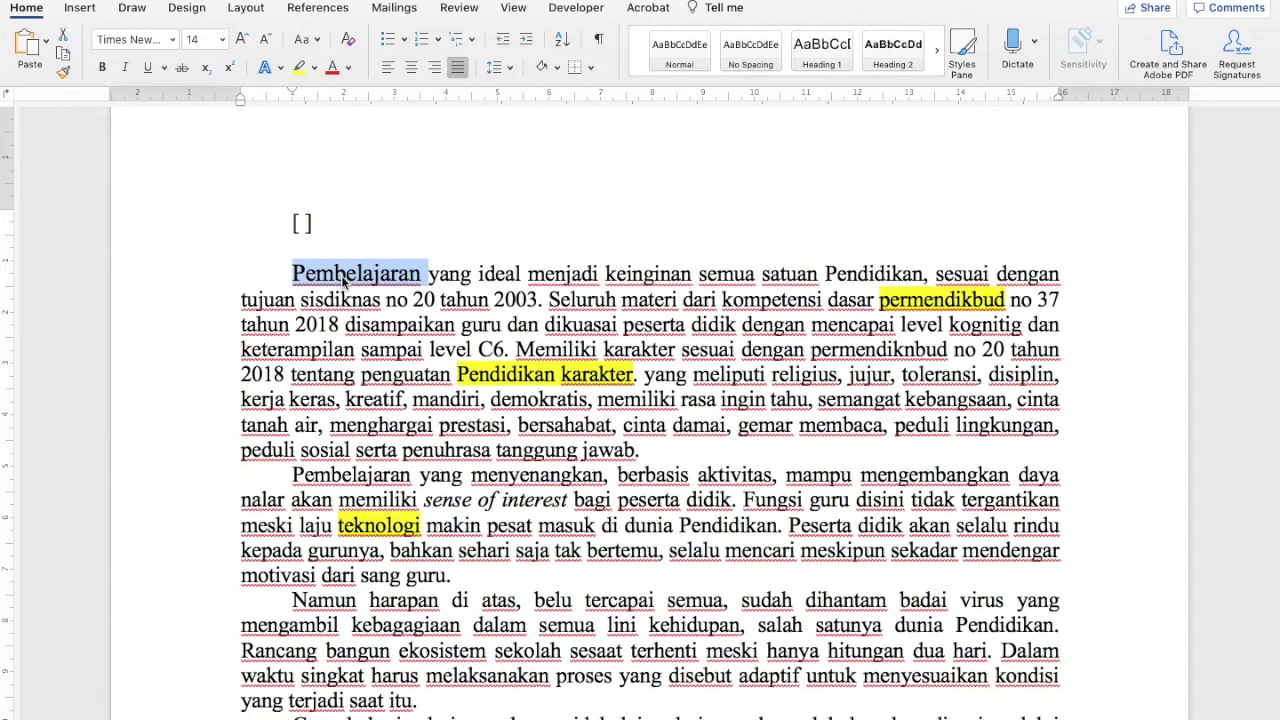
pyautogui.press('super+bracketleft')
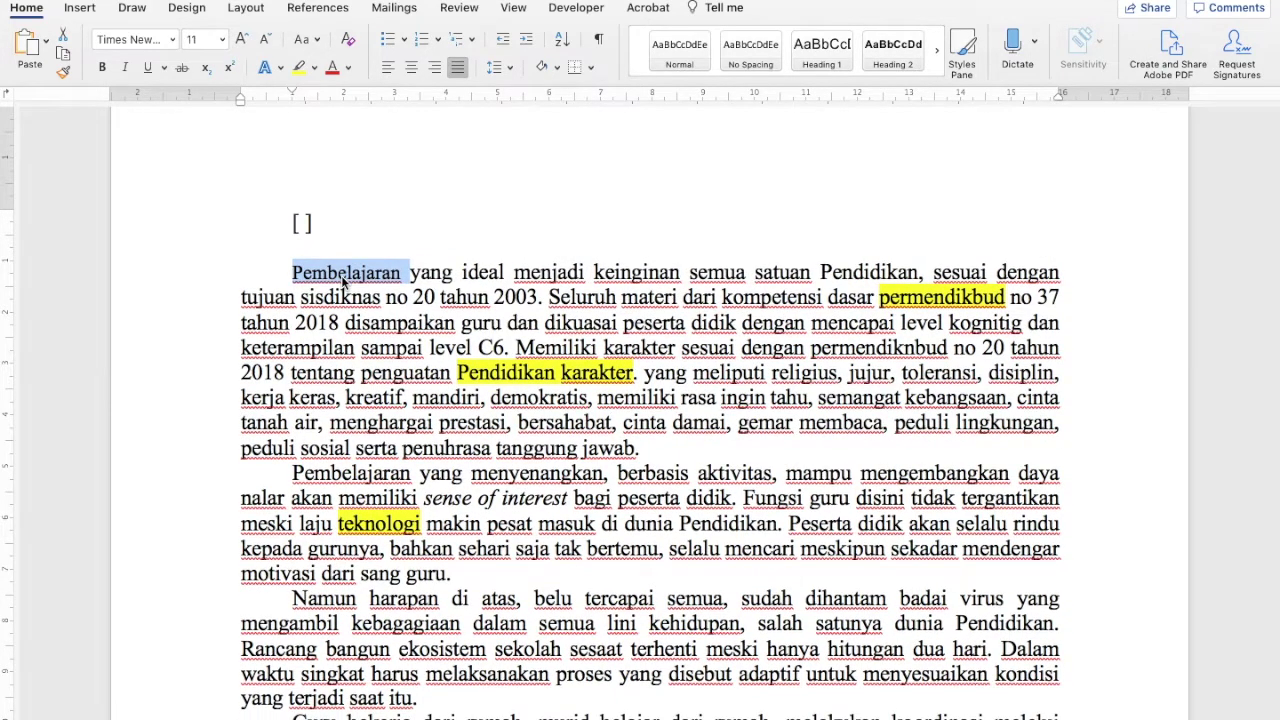
pyautogui.moveTo(480, 2)
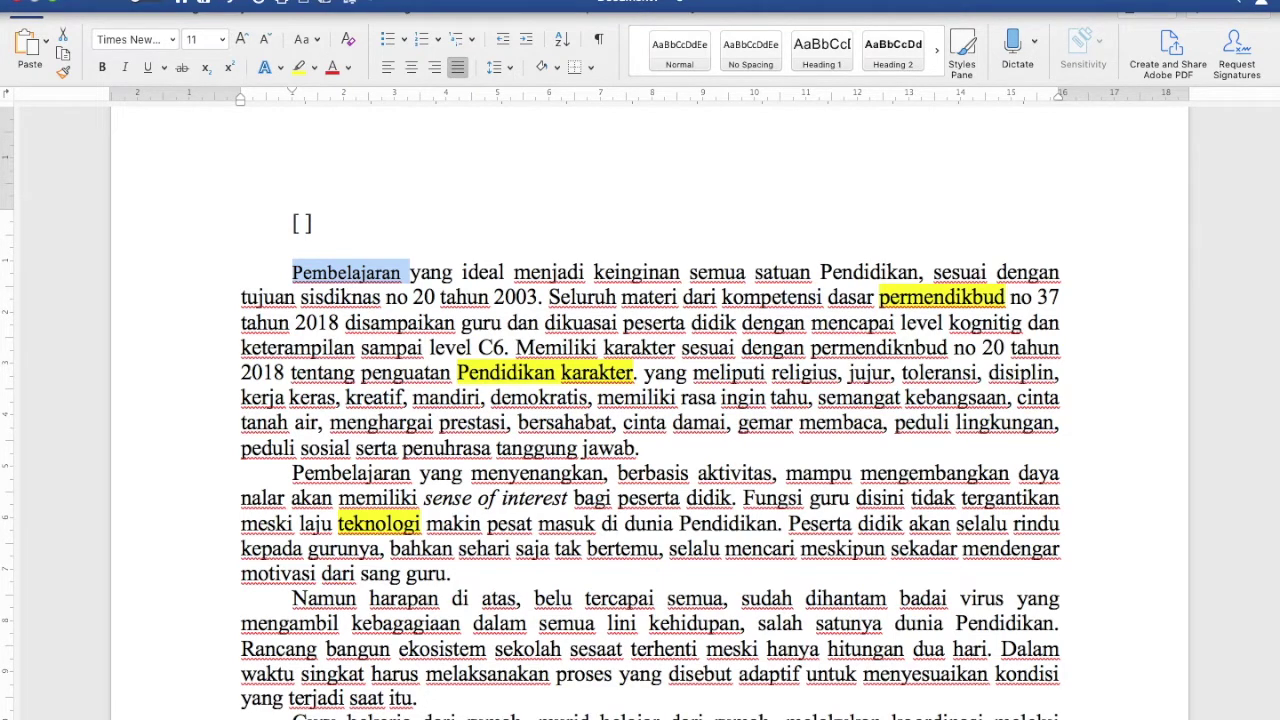
# Select the first paragraph, grow its text two steps, then shrink it two steps back
pyautogui.moveTo(300, 270); pyautogui.dragTo(680, 457)
pyautogui.press('super+shift+period')
pyautogui.press('super+shift+period')
pyautogui.press('super+shift+period')
pyautogui.press('super+shift+period')
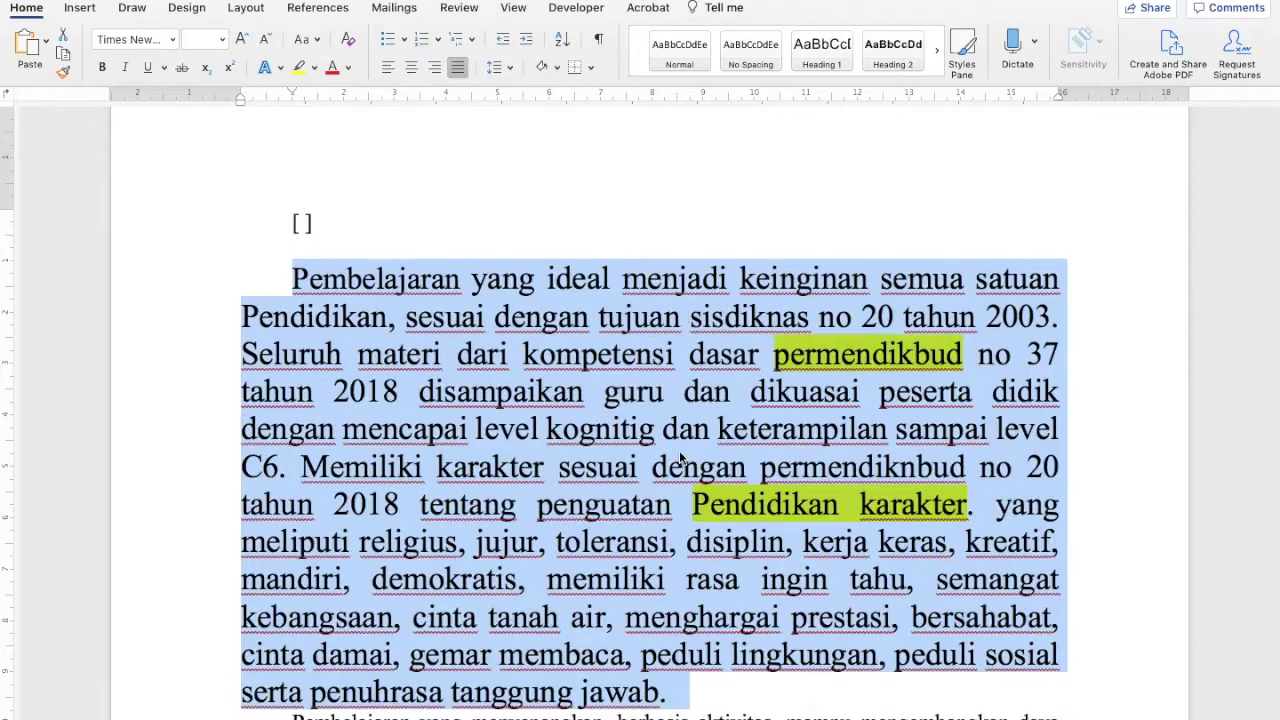
pyautogui.press('super+shift+period')
pyautogui.press('super+shift+period')
pyautogui.press('super+shift+comma')
pyautogui.press('super+shift+comma')
pyautogui.press('super+shift+comma')
pyautogui.press('super+shift+comma')
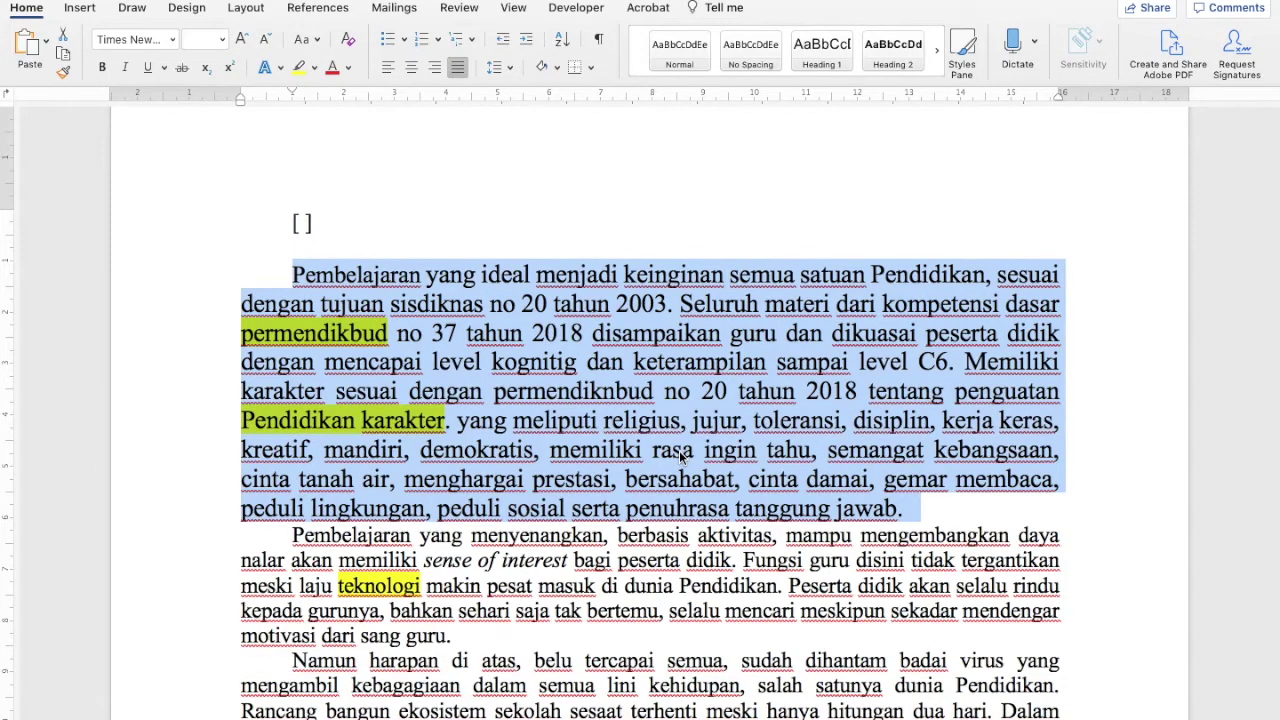
pyautogui.press('super+shift+comma')
pyautogui.press('super+shift+comma')
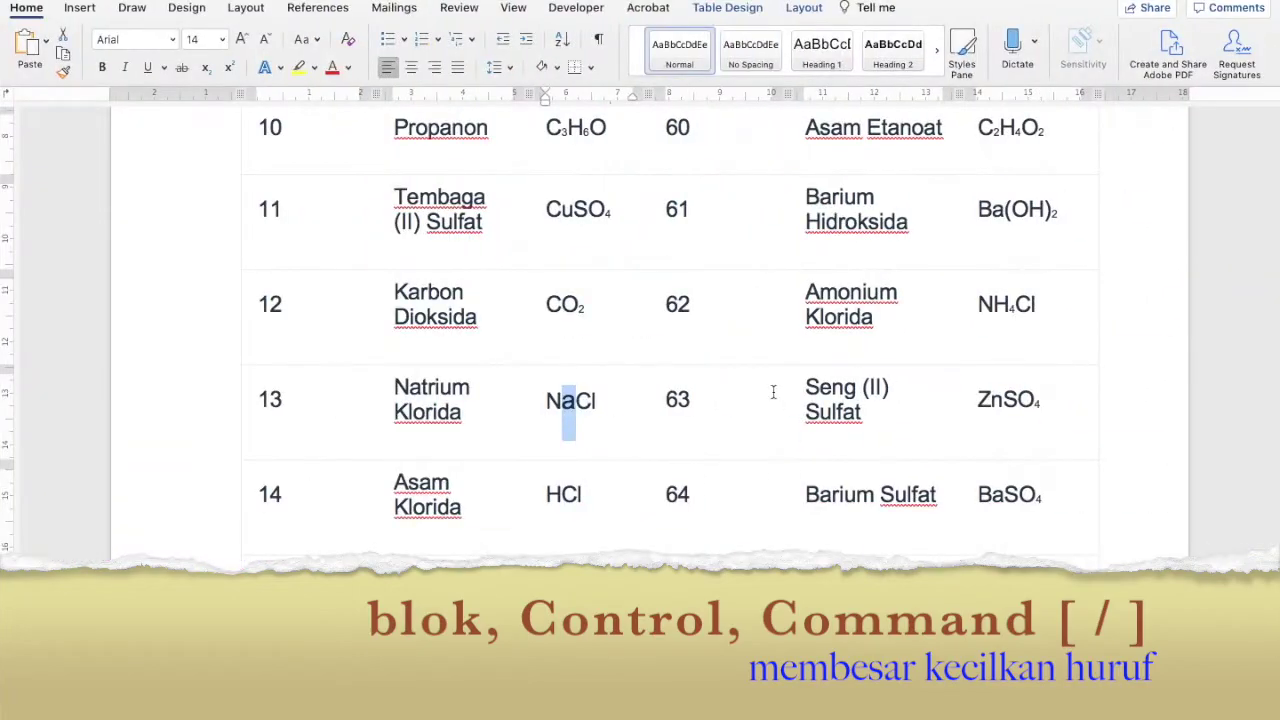
# Enlarge 'Peserta' in the second paragraph from 12 to 23 pt, then reduce it to 17 pt
pyautogui.scroll(10, 709, 406)
pyautogui.scroll(10, 713, 407)
pyautogui.scroll(-3, 710, 408)
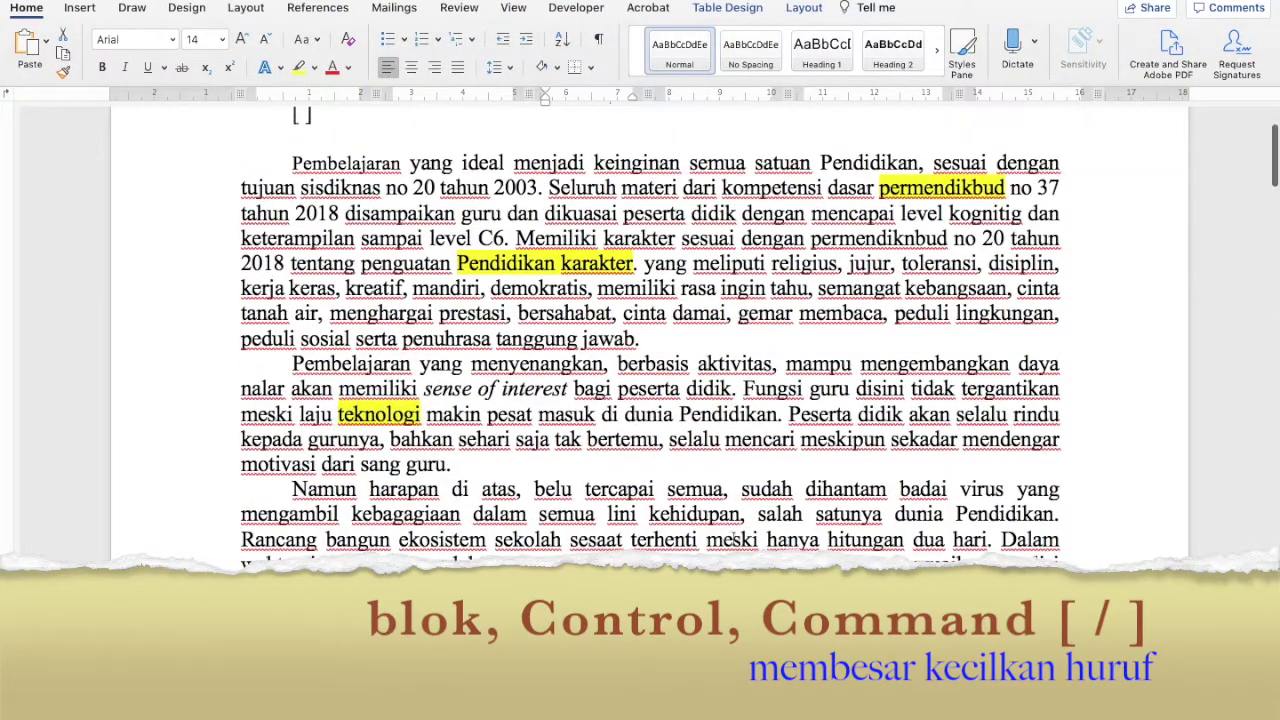
pyautogui.click(811, 414)
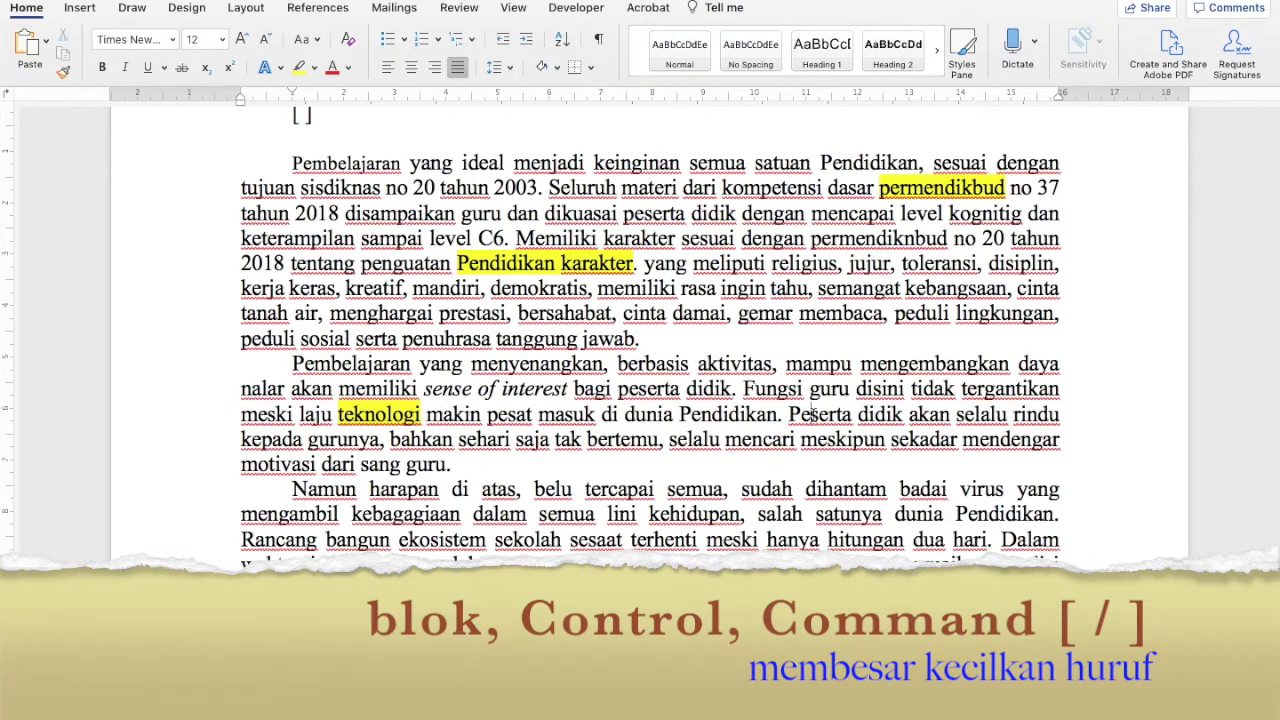
pyautogui.press('super+bracketright')
pyautogui.press('super+bracketright')
pyautogui.press('super+bracketright')
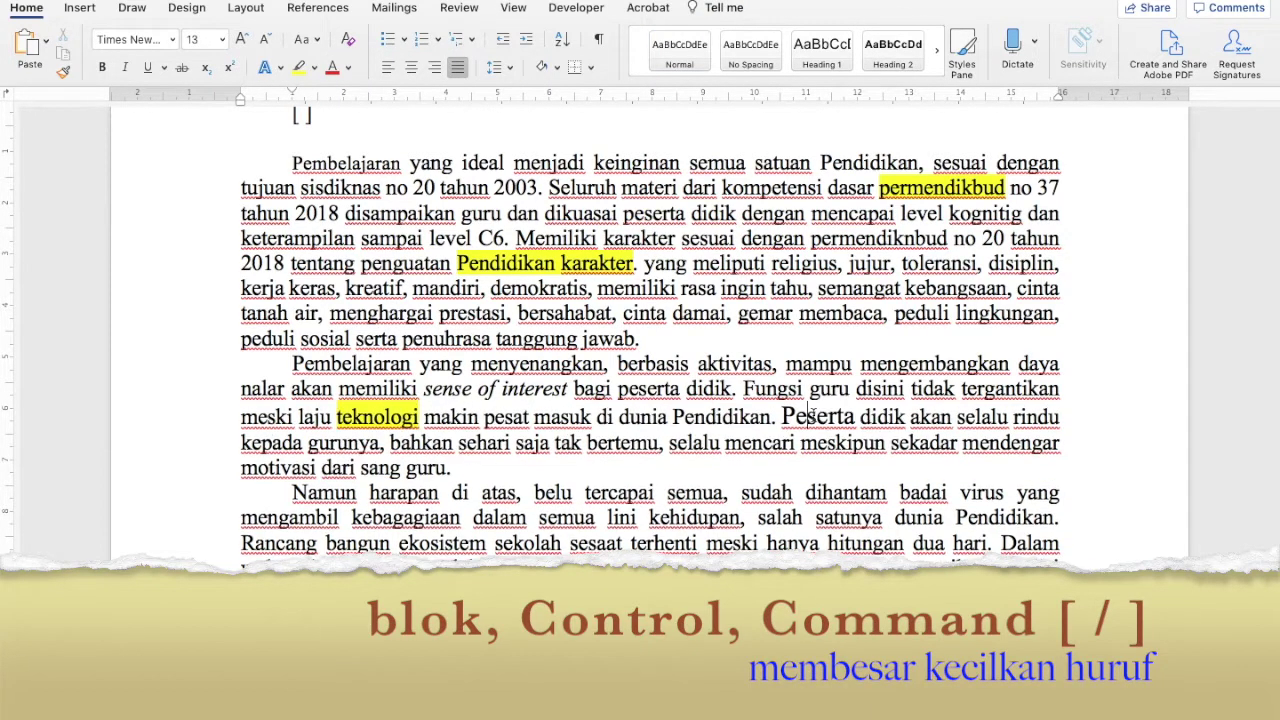
pyautogui.press('super+bracketright')
pyautogui.press('super+bracketright')
pyautogui.press('super+bracketright')
pyautogui.press('super+bracketright')
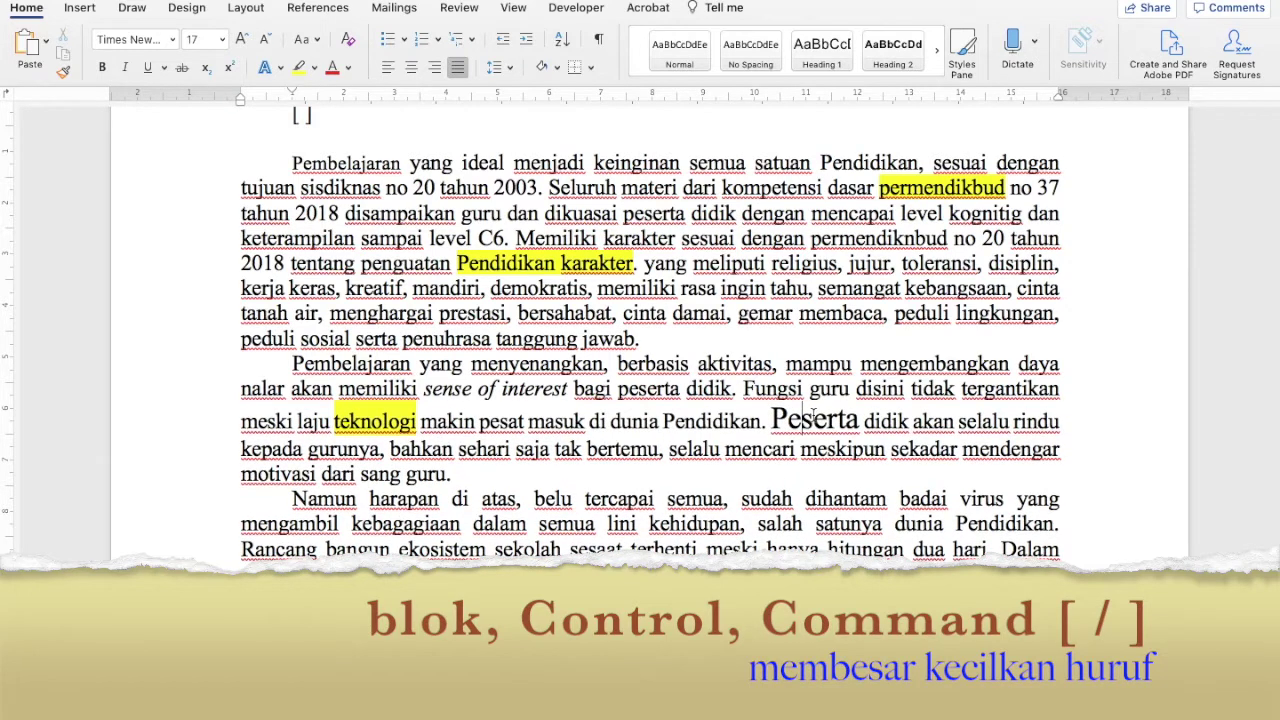
pyautogui.press('super+bracketright')
pyautogui.press('super+bracketright')
pyautogui.press('super+bracketright')
pyautogui.press('super+bracketright')
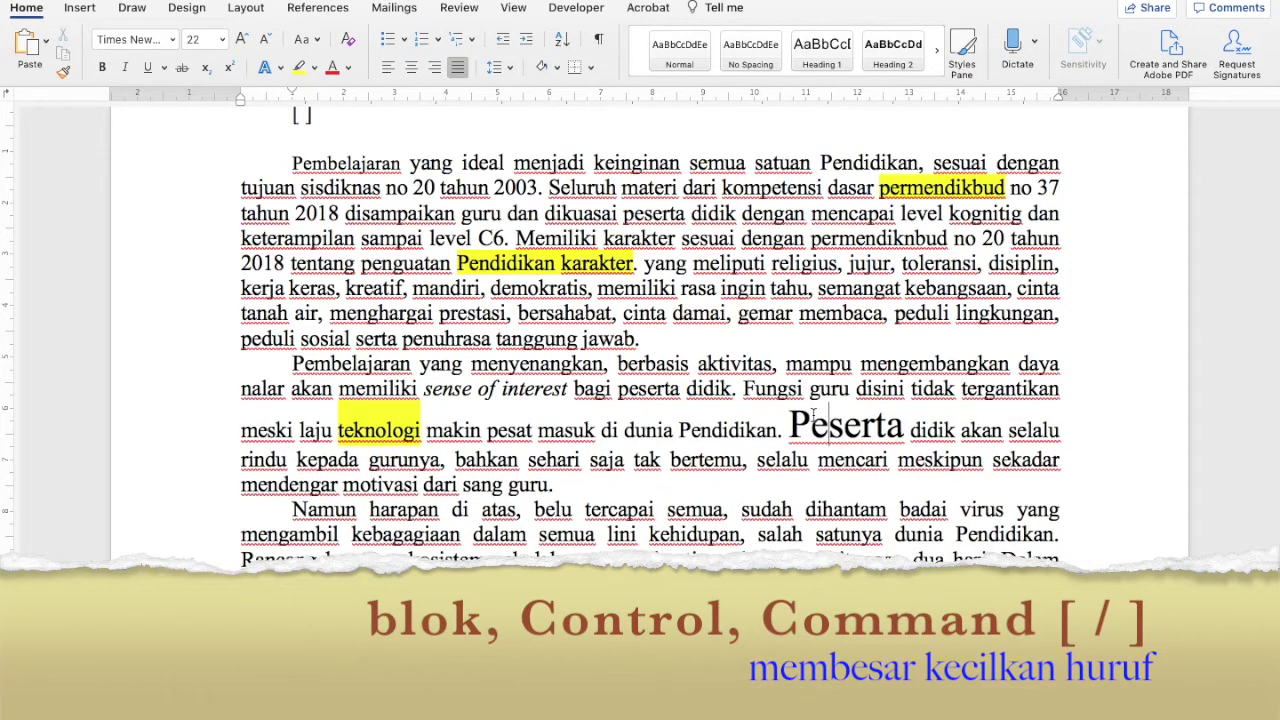
pyautogui.press('super+bracketleft')
pyautogui.press('super+bracketleft')
pyautogui.press('super+bracketleft')
pyautogui.press('super+bracketleft')
pyautogui.press('super+bracketleft')
pyautogui.press('super+bracketleft')
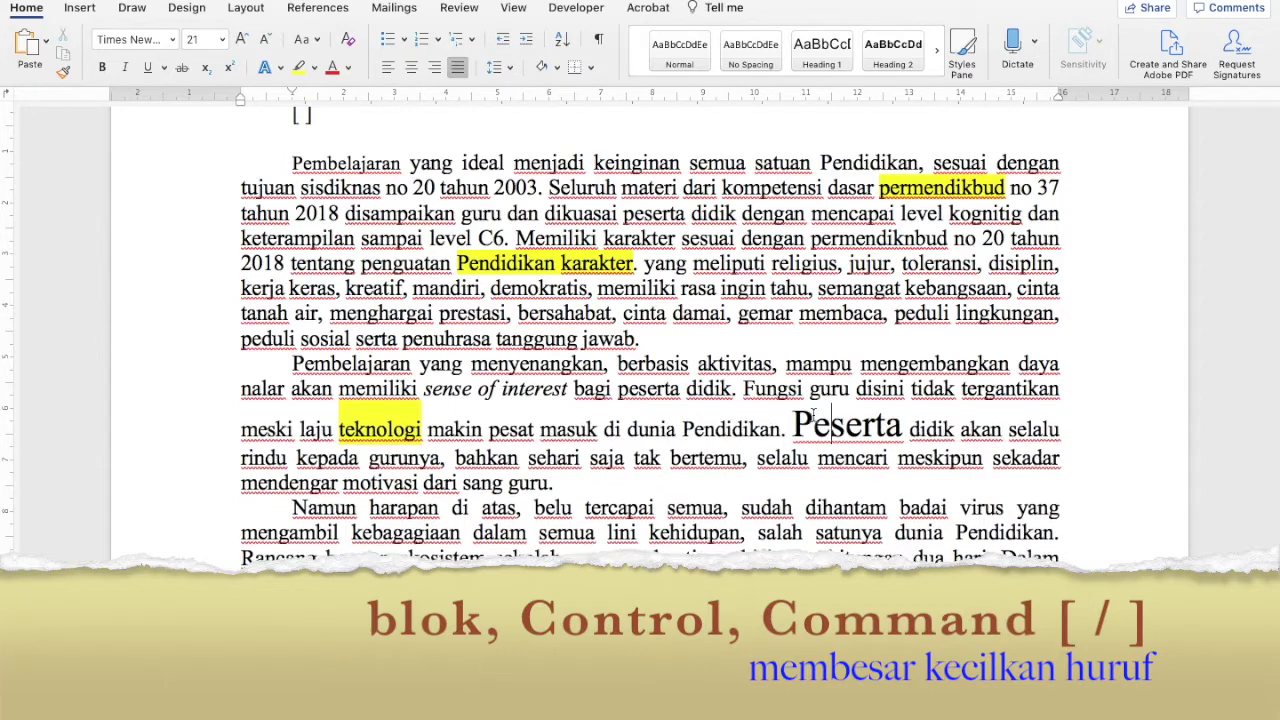
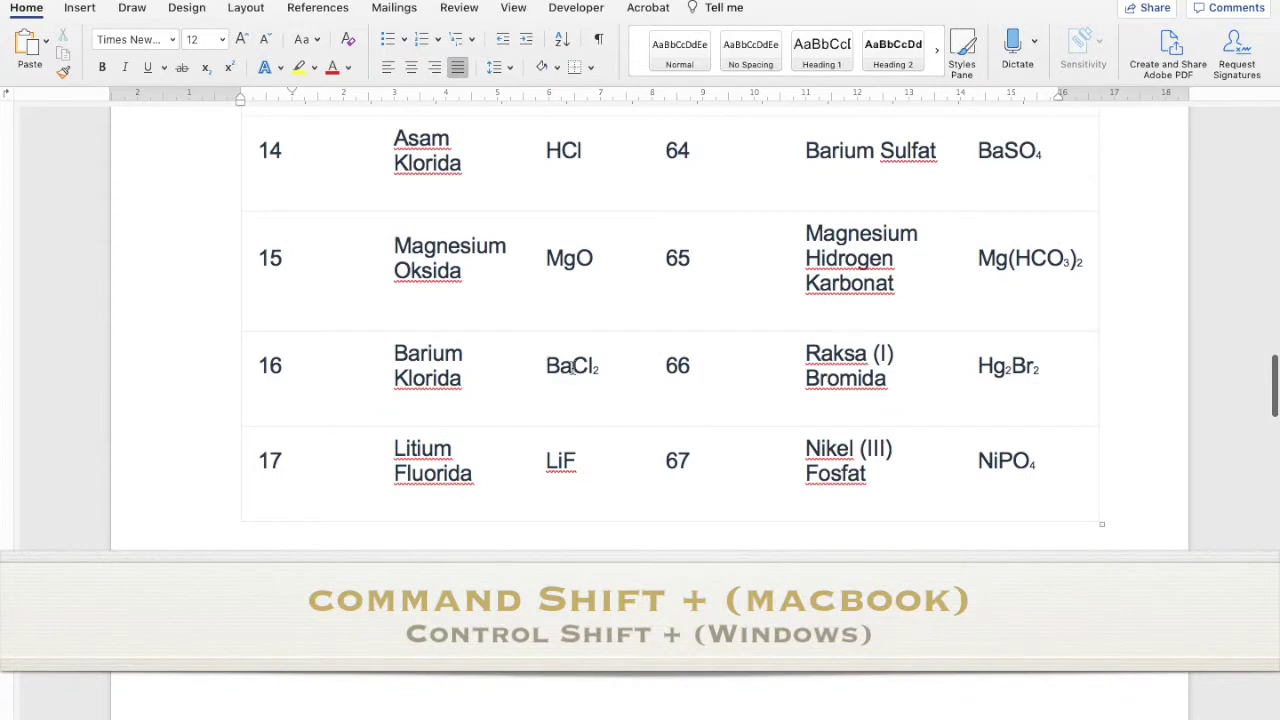
# Superscript the 'a' in row 16's BaCl₂ and delete the subscript 2, leaving BᵃCl
pyautogui.moveTo(560, 366); pyautogui.dragTo(572, 366)
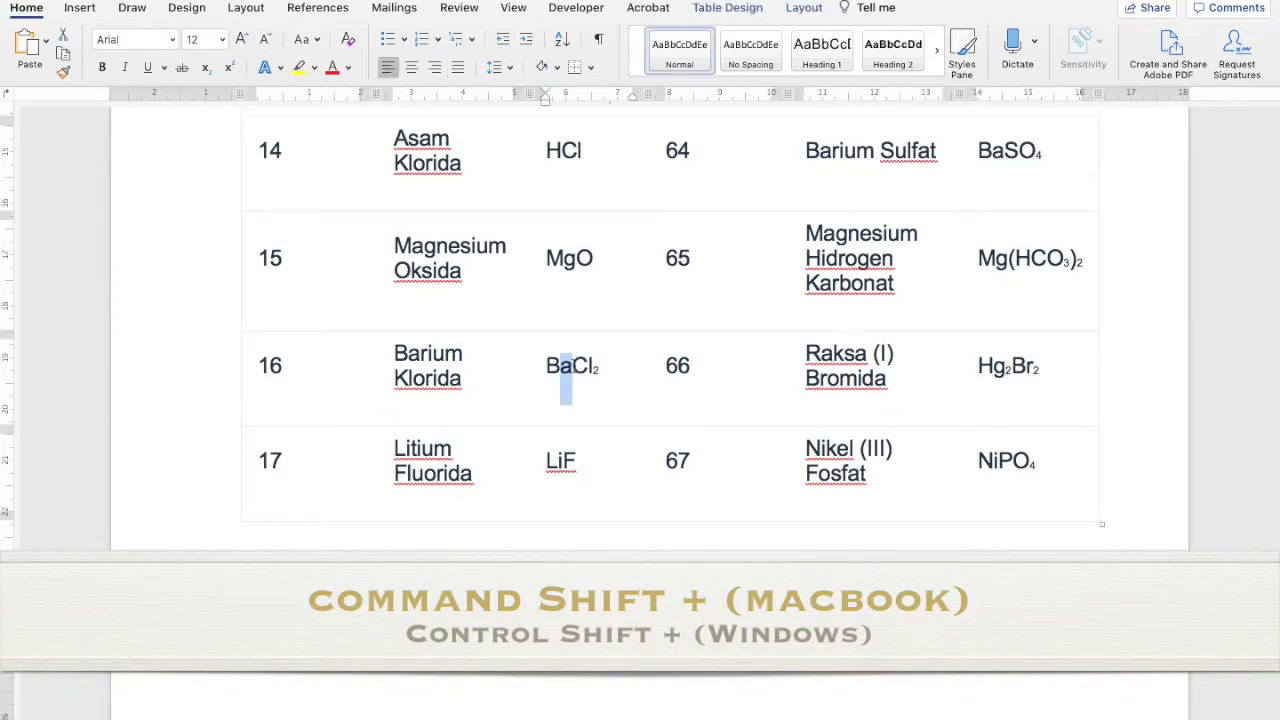
pyautogui.press('super+shift+plus')
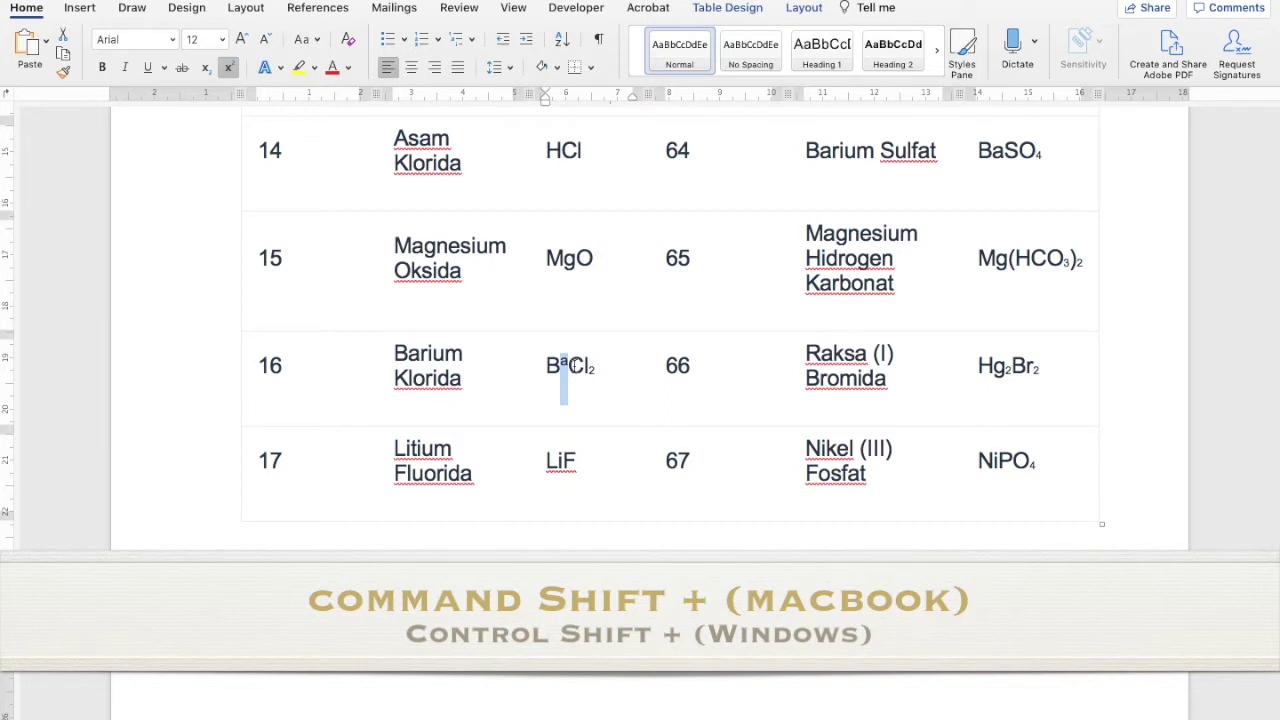
pyautogui.moveTo(589, 368); pyautogui.dragTo(597, 369)
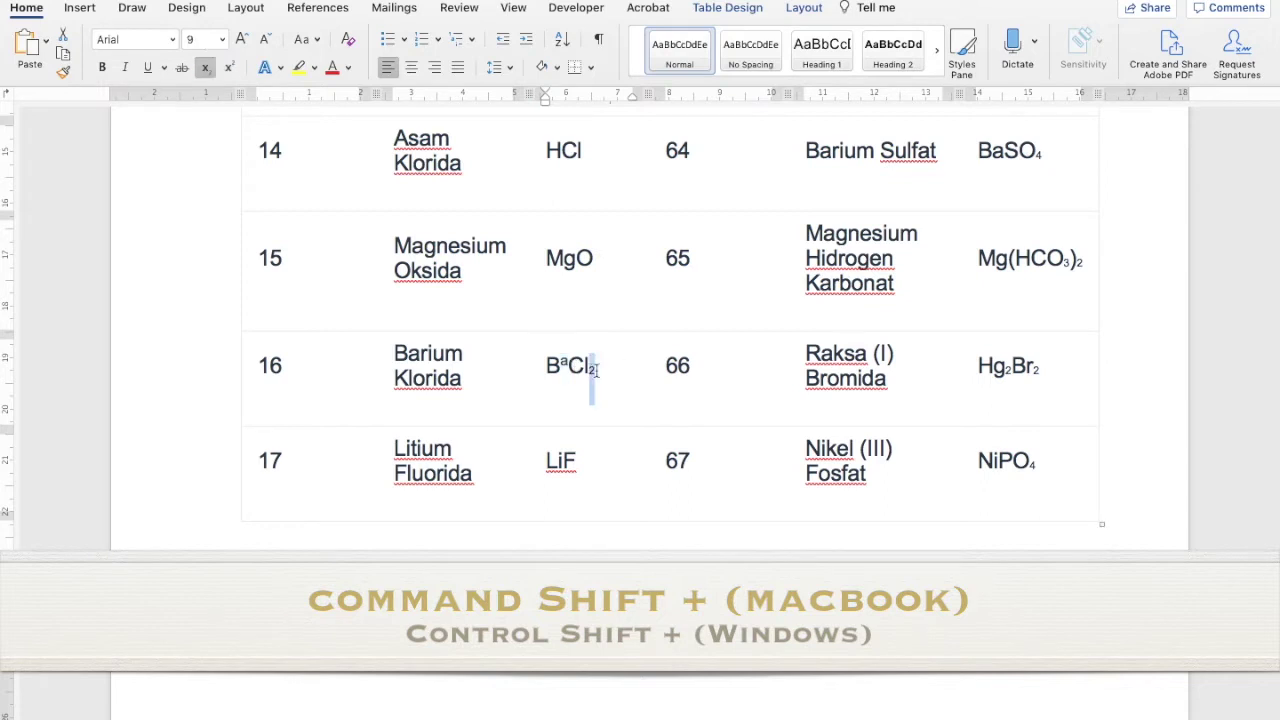
pyautogui.press('super+shift+equal')
pyautogui.write('-')
pyautogui.press('BackSpace')
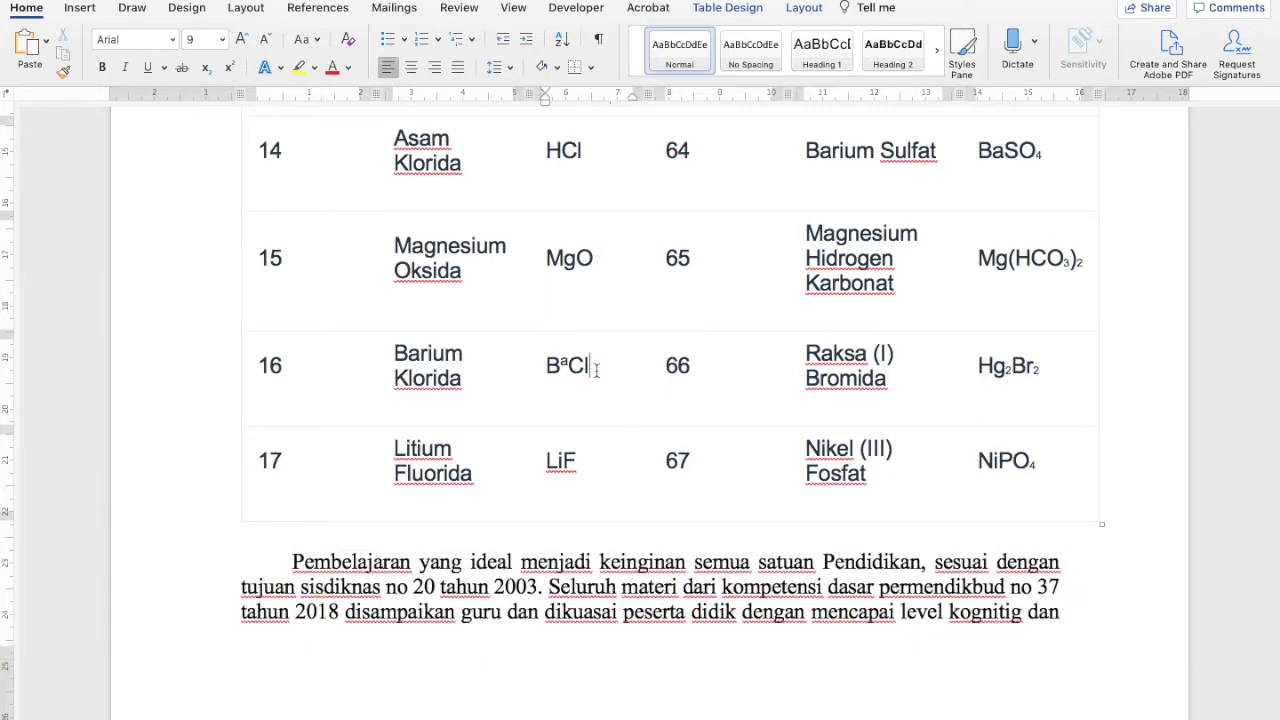
pyautogui.click(1050, 714)
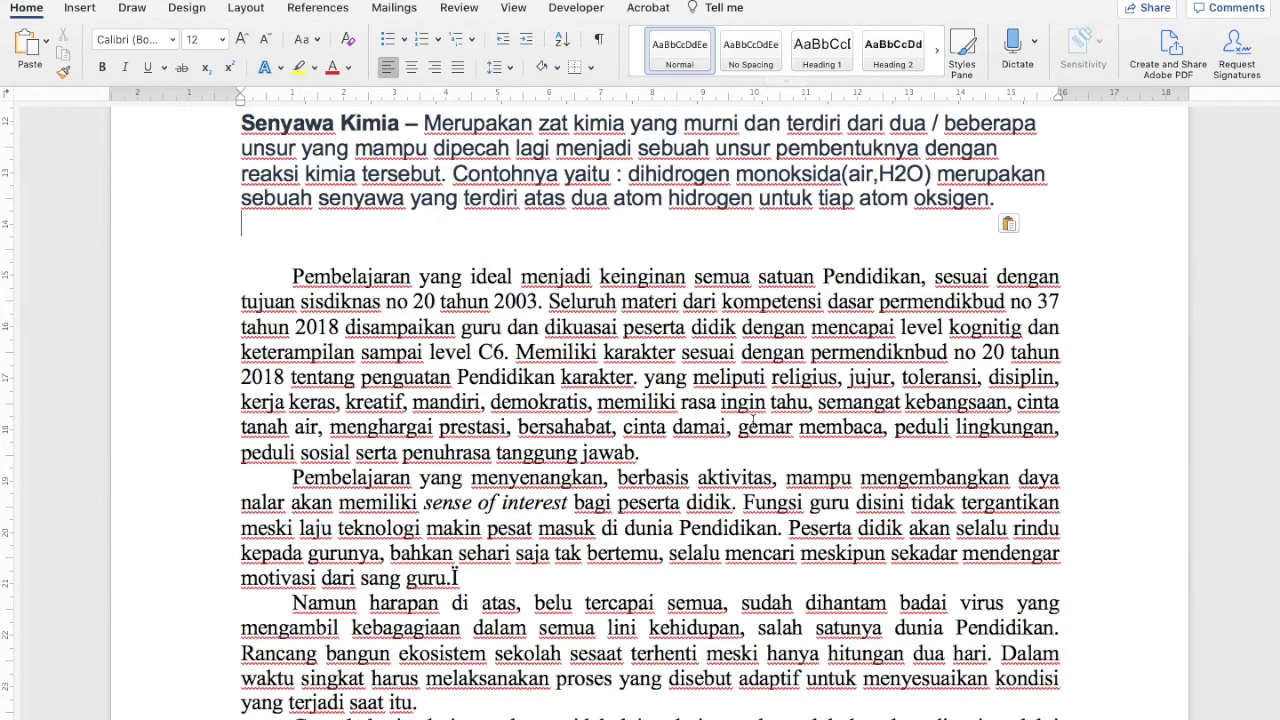
# Select the essay paragraphs from 'Pembelajaran yang ideal' down through the following text
pyautogui.scroll(-3, 753, 420)
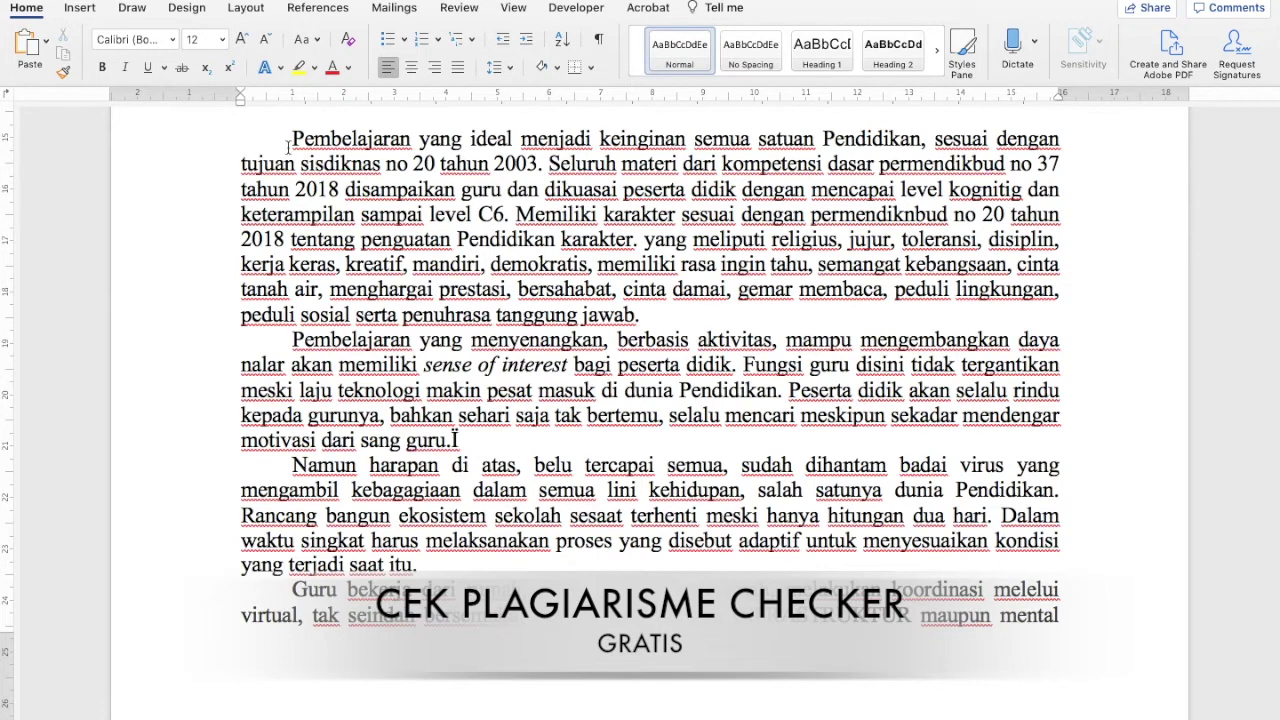
pyautogui.moveTo(290, 148); pyautogui.dragTo(1011, 638)
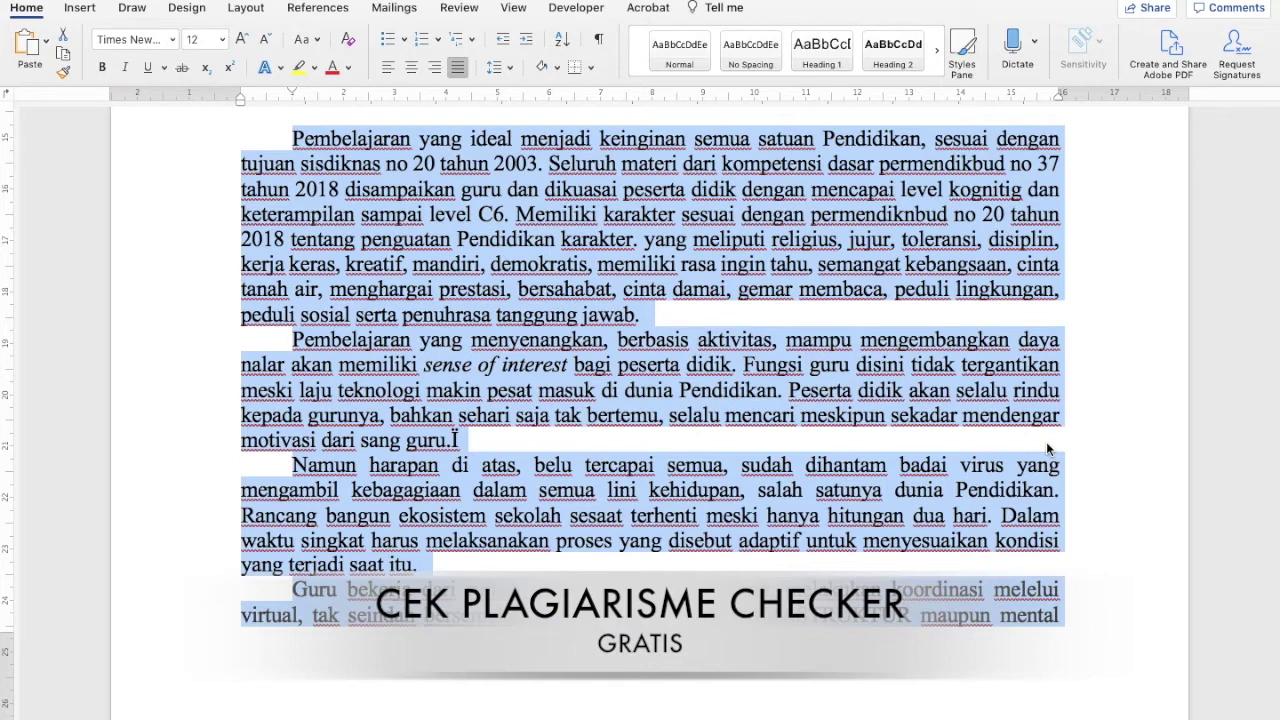
# Copy the selected essay paragraphs and switch over to the Google page in Chrome
pyautogui.rightClick(803, 232)
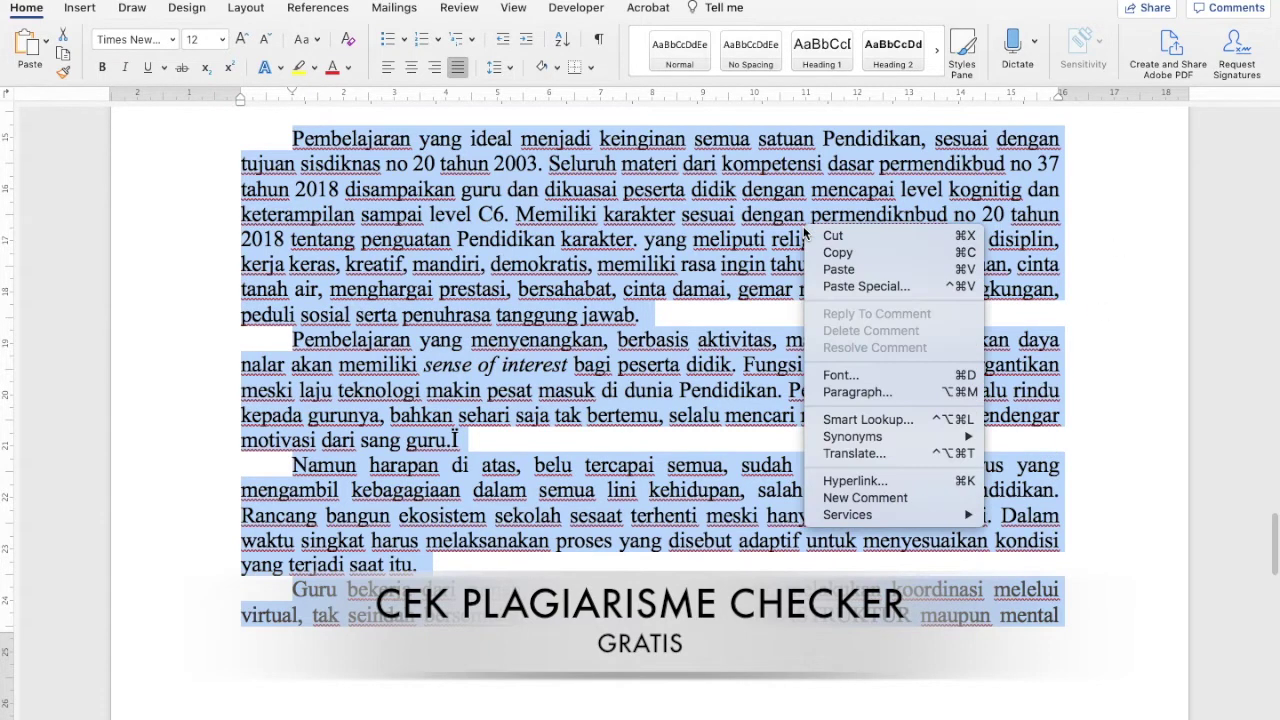
pyautogui.click(837, 253)
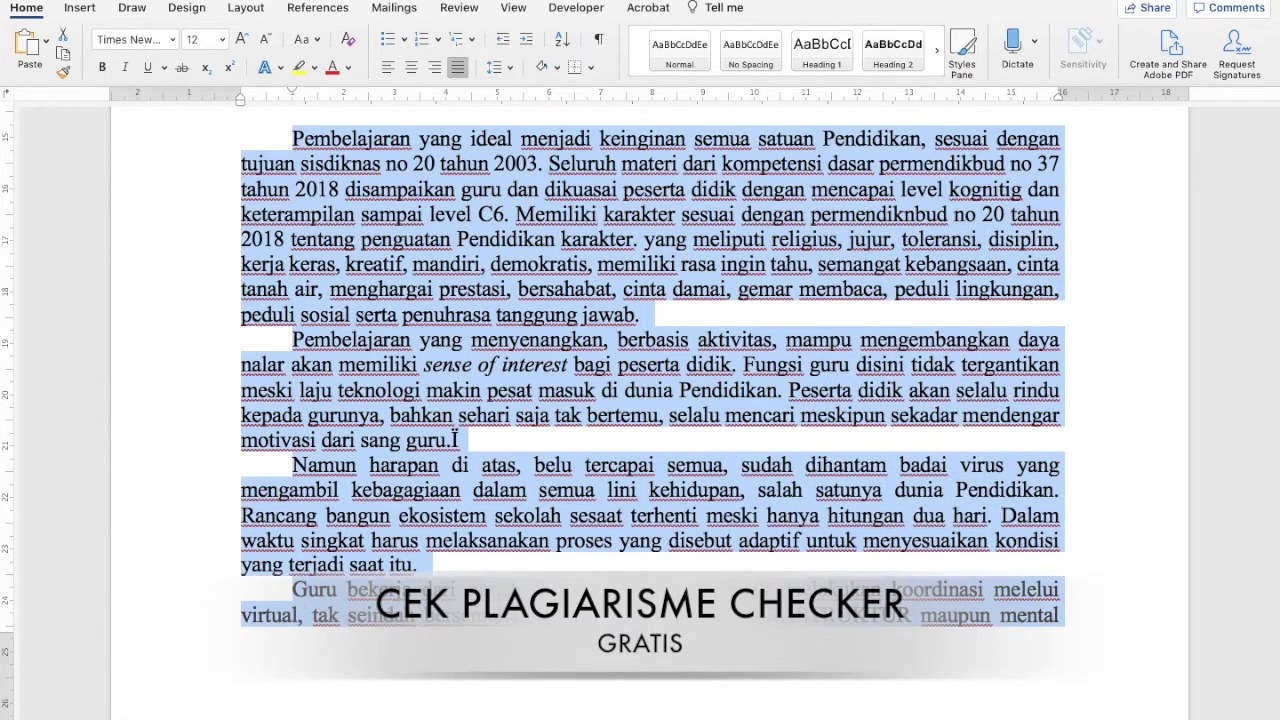
pyautogui.moveTo(268, 705)
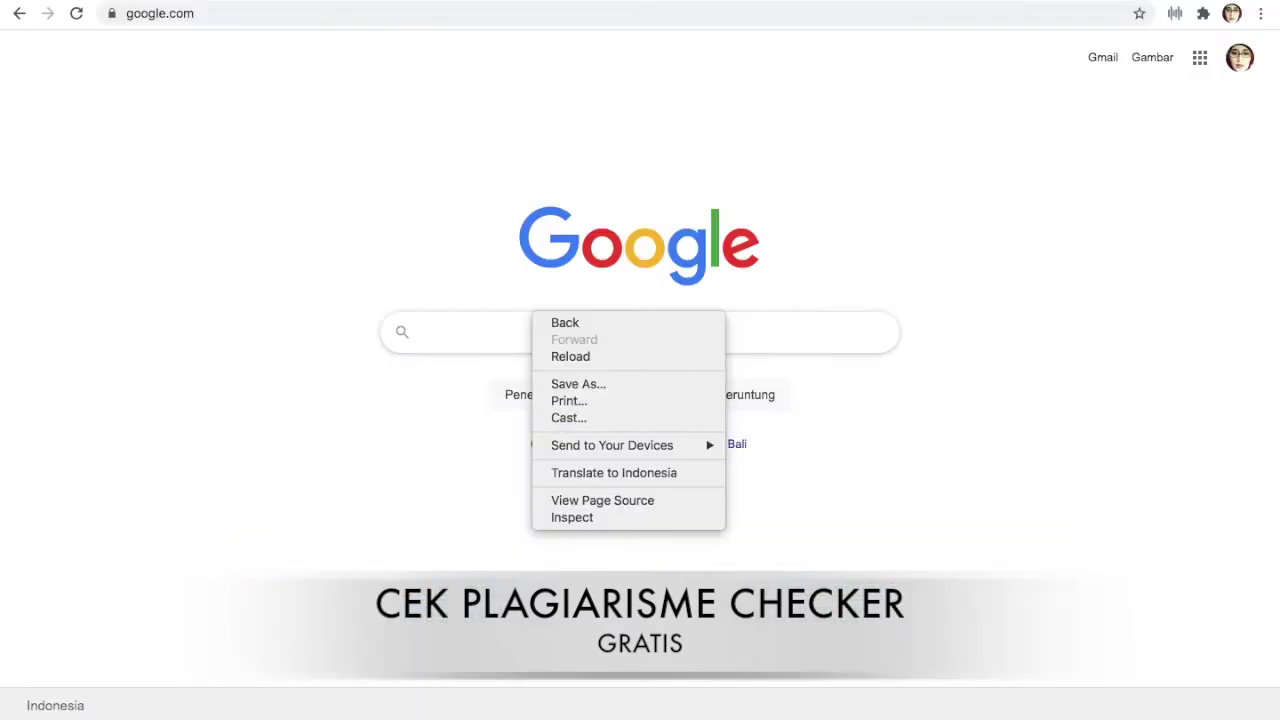
pyautogui.click(886, 480)
pyautogui.click(1013, 708)
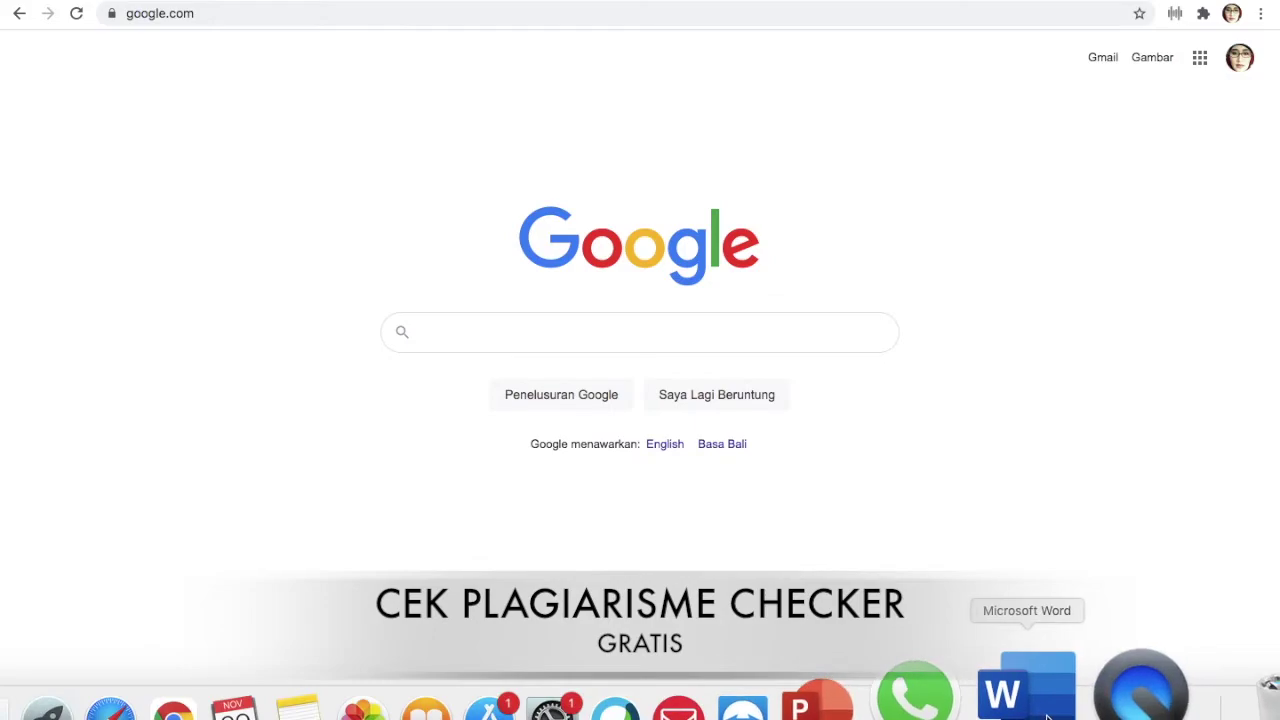
pyautogui.rightClick(653, 246)
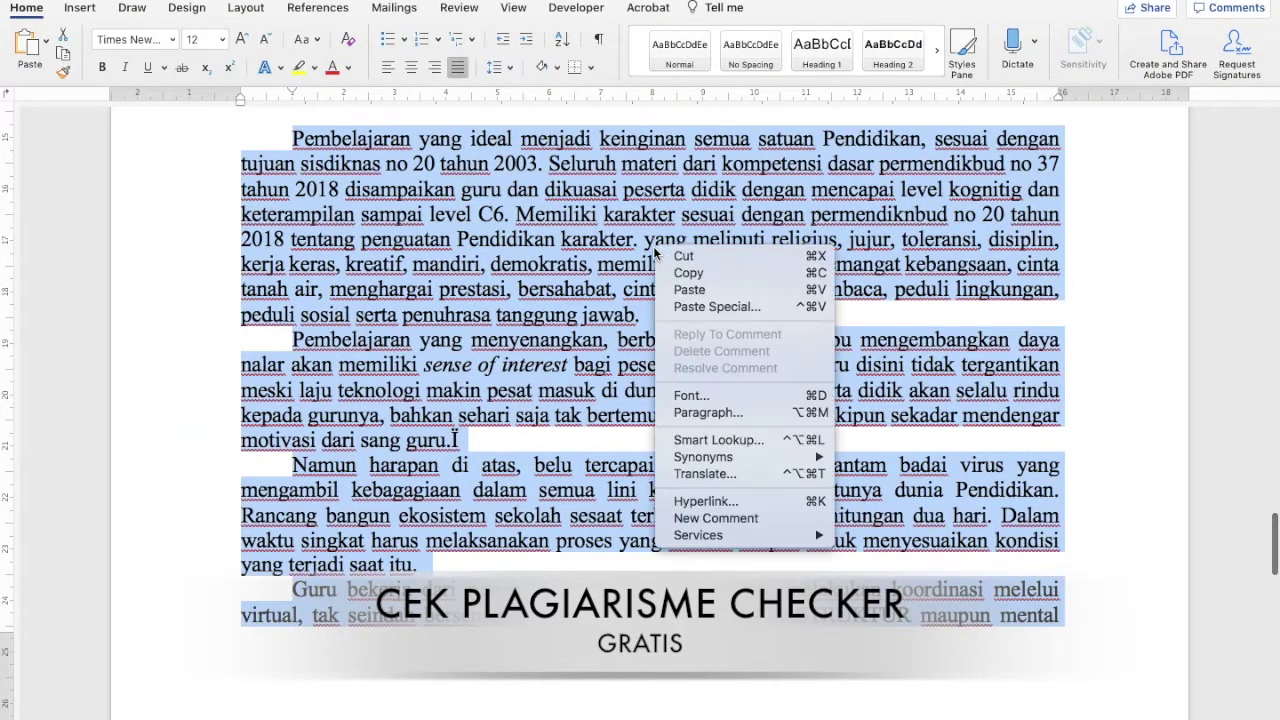
pyautogui.click(680, 273)
pyautogui.moveTo(407, 710)
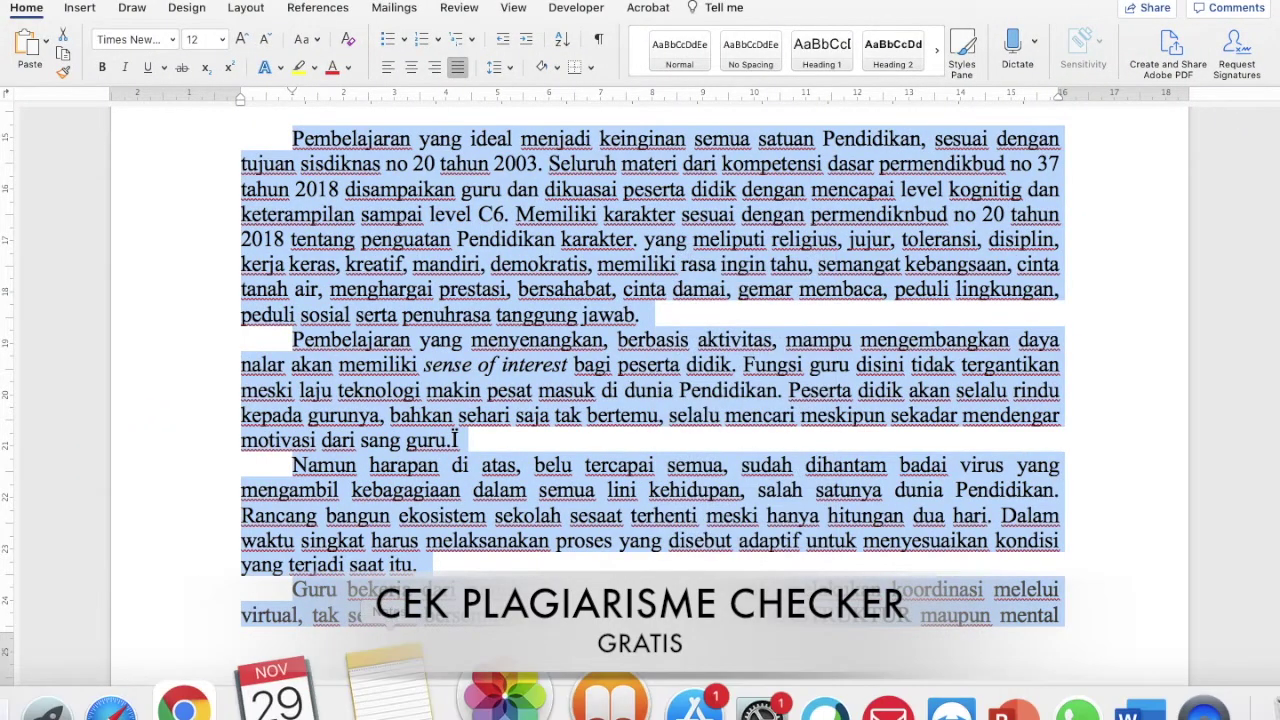
pyautogui.click(275, 700)
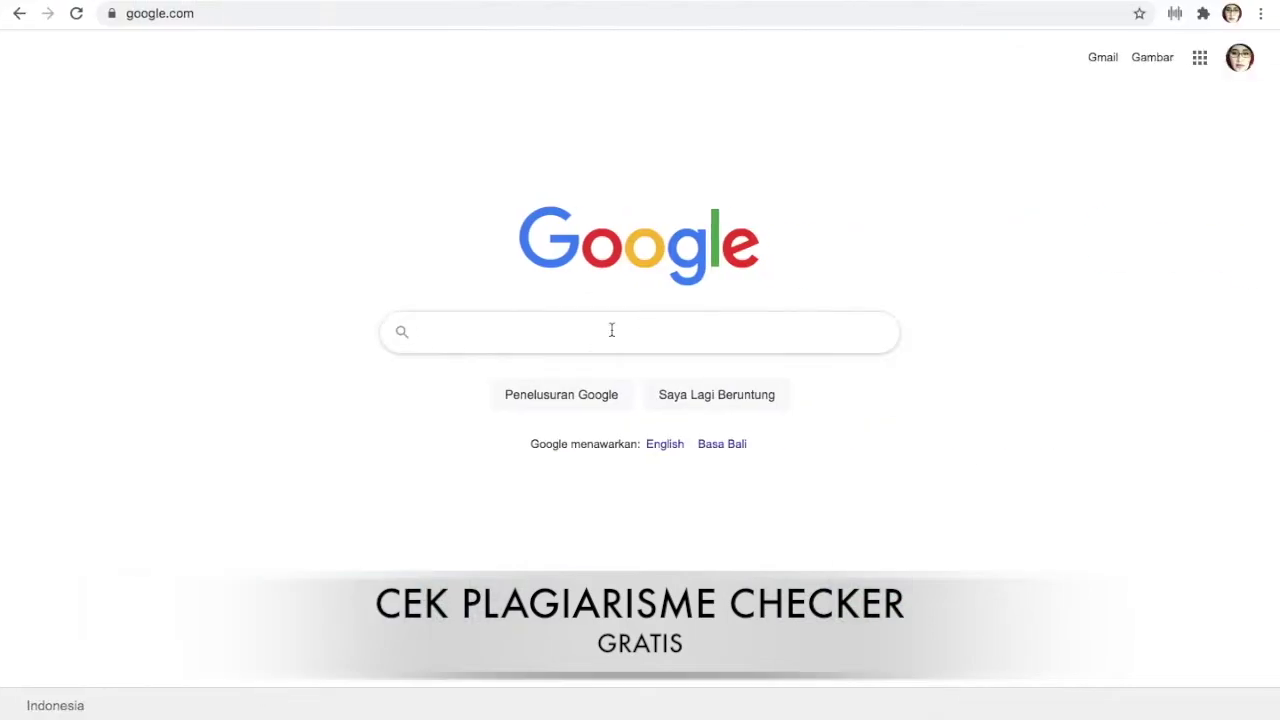
# Paste the copied essay into the Google search box and run the search
pyautogui.rightClick(611, 330)
pyautogui.click(648, 443)
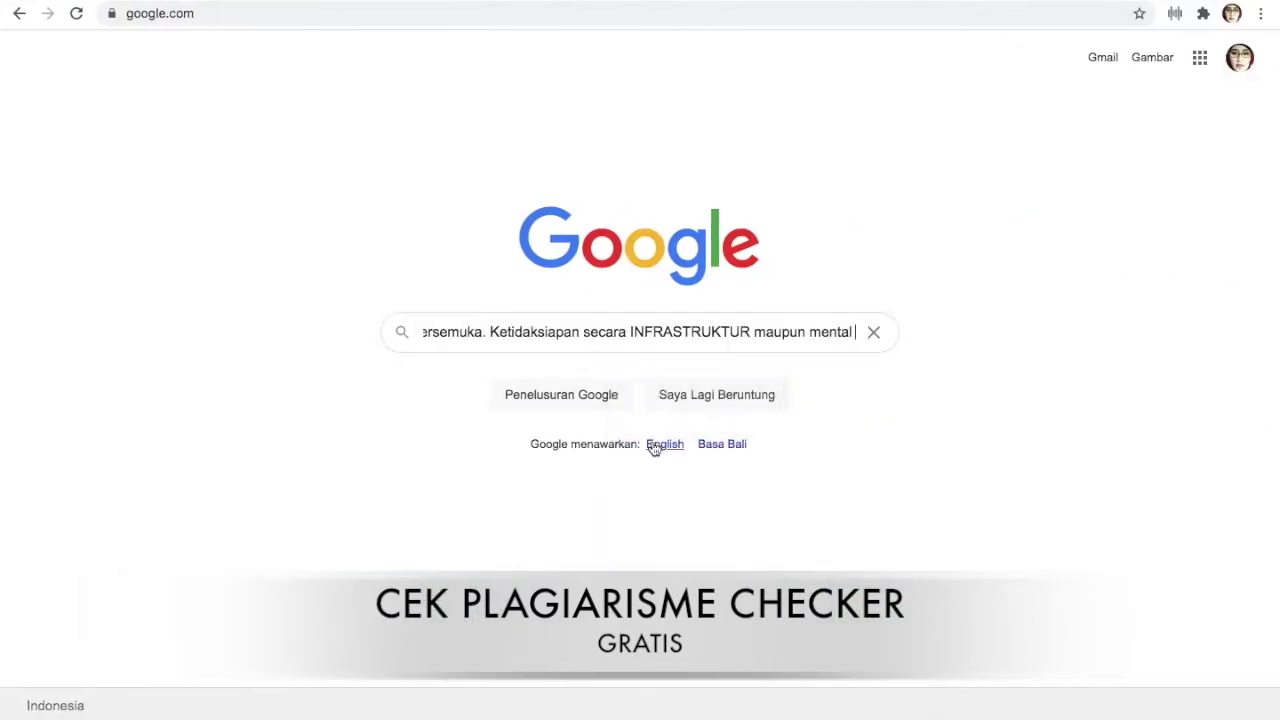
pyautogui.press('Return')
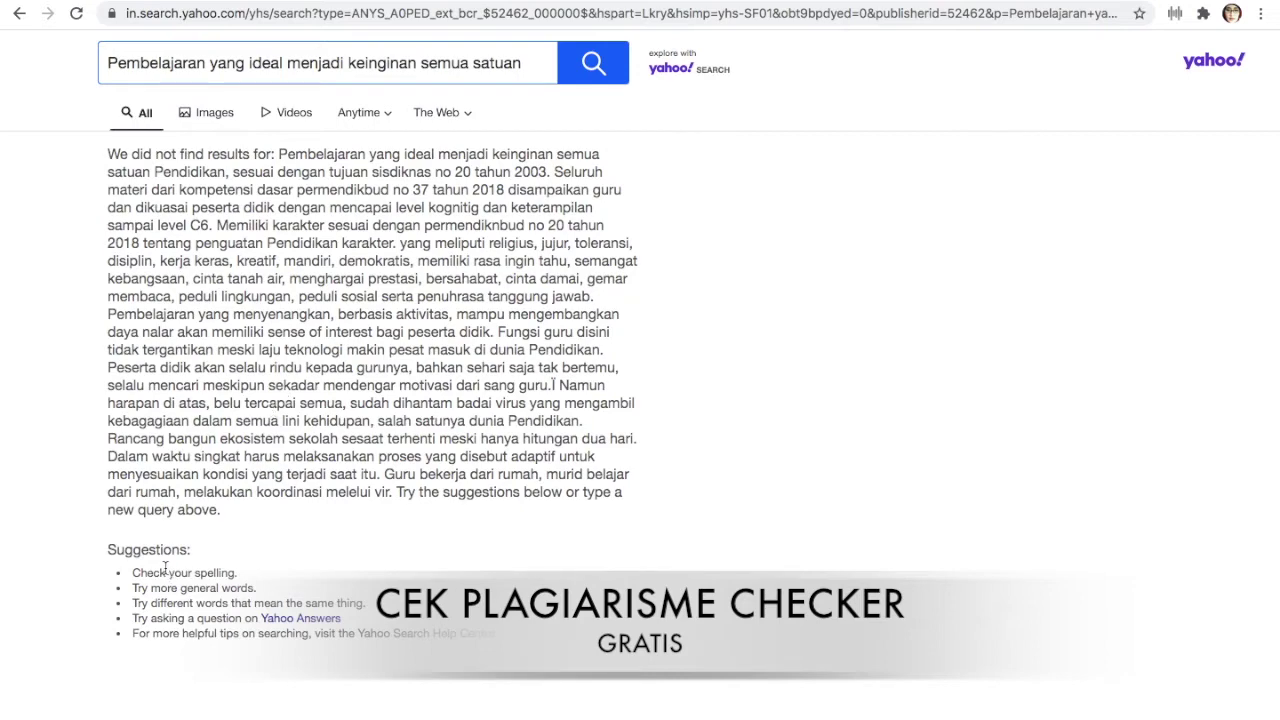
pyautogui.scroll(-2, 166, 568)
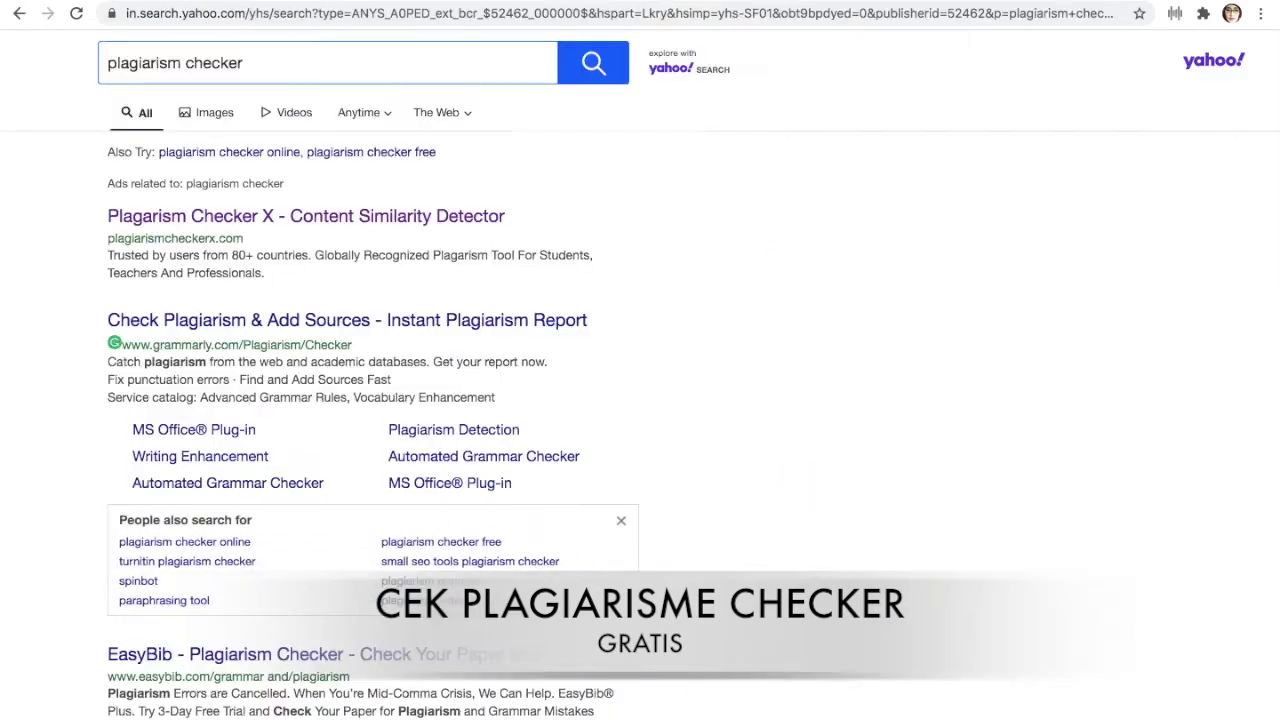
# Search for 'plagiarism checker' and open the smallseotools.com Plagiarism Checker result
pyautogui.click(326, 65)
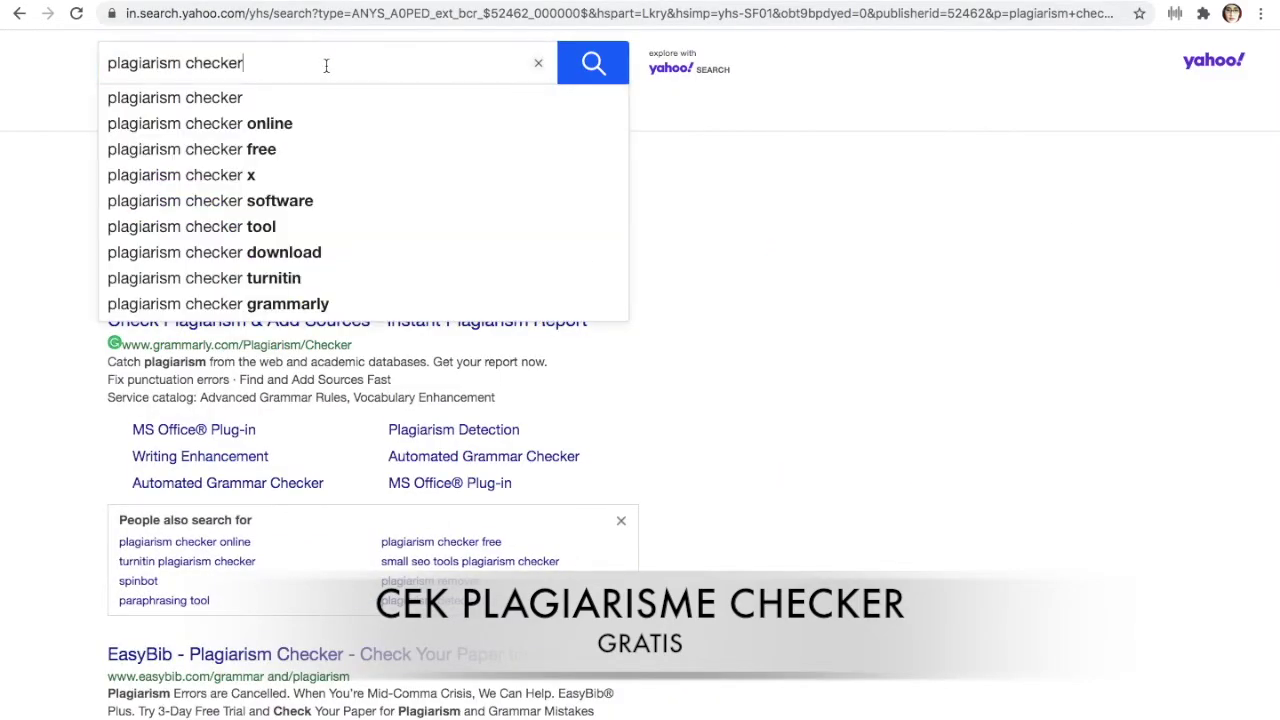
pyautogui.click(585, 58)
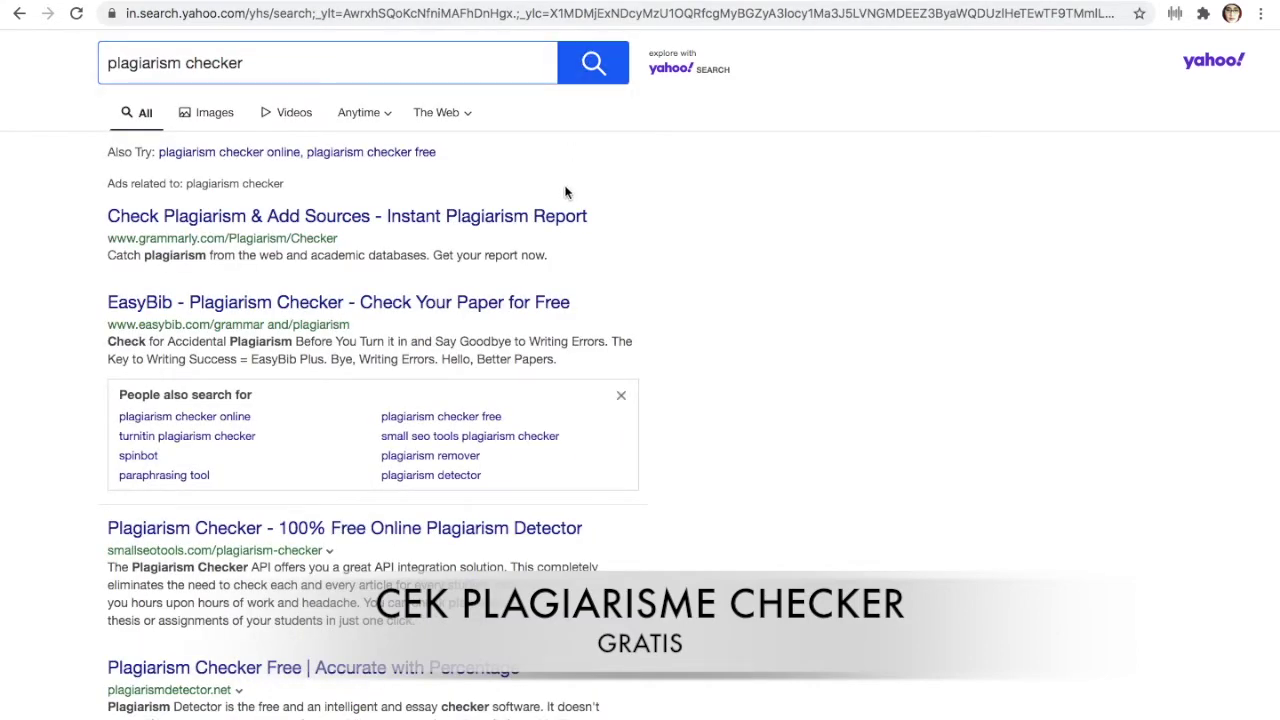
pyautogui.click(497, 530)
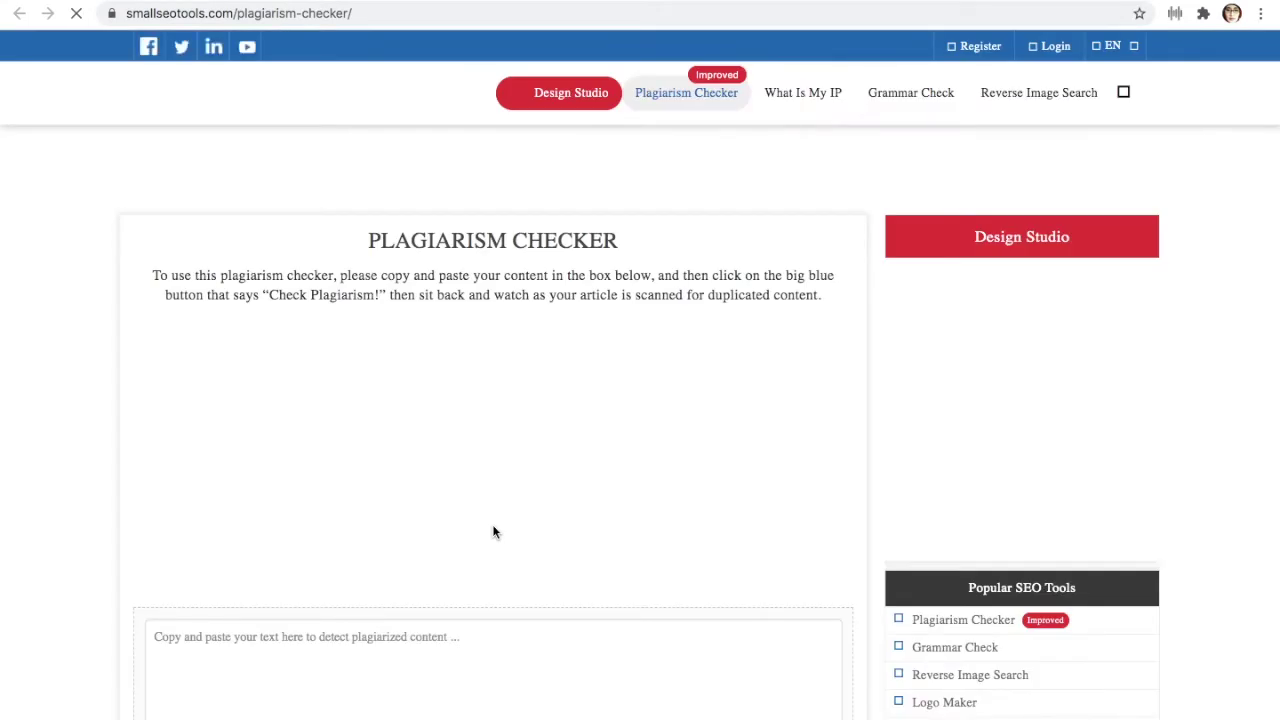
# Paste the copied essay into the checker's text box, totalling 210 words
pyautogui.scroll(-2, 493, 530)
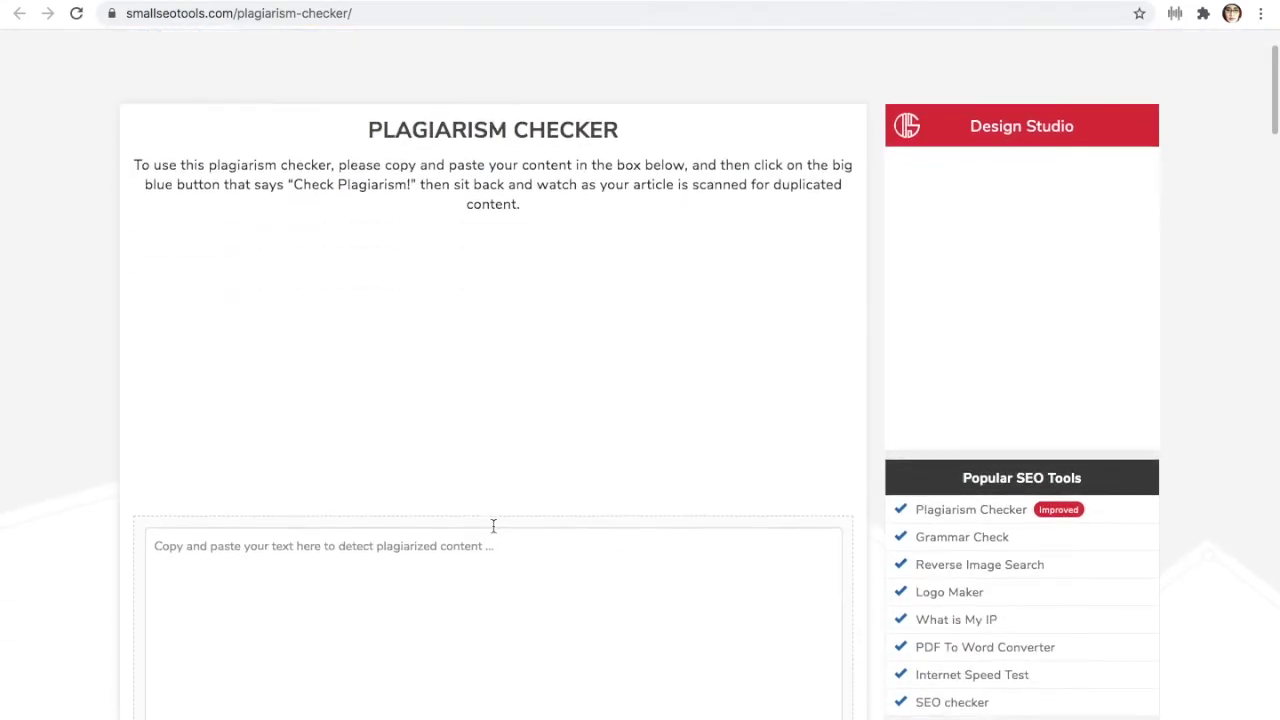
pyautogui.scroll(-2, 491, 522)
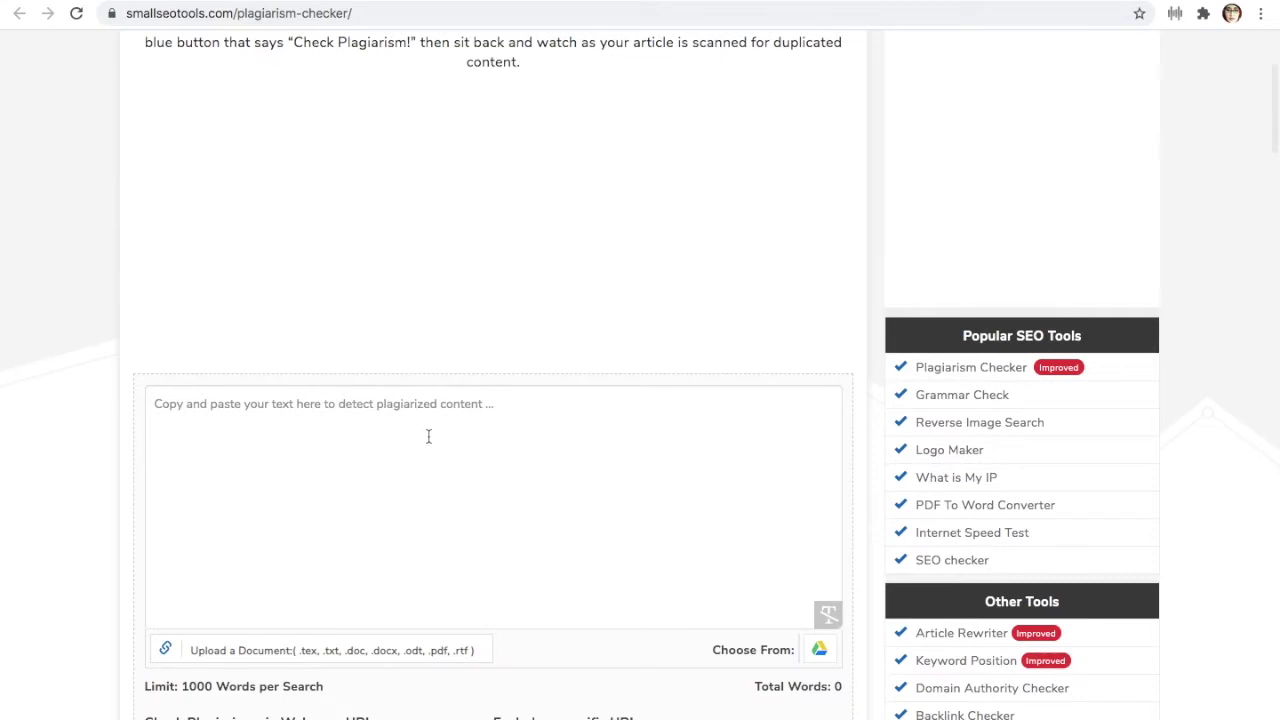
pyautogui.scroll(-2, 429, 436)
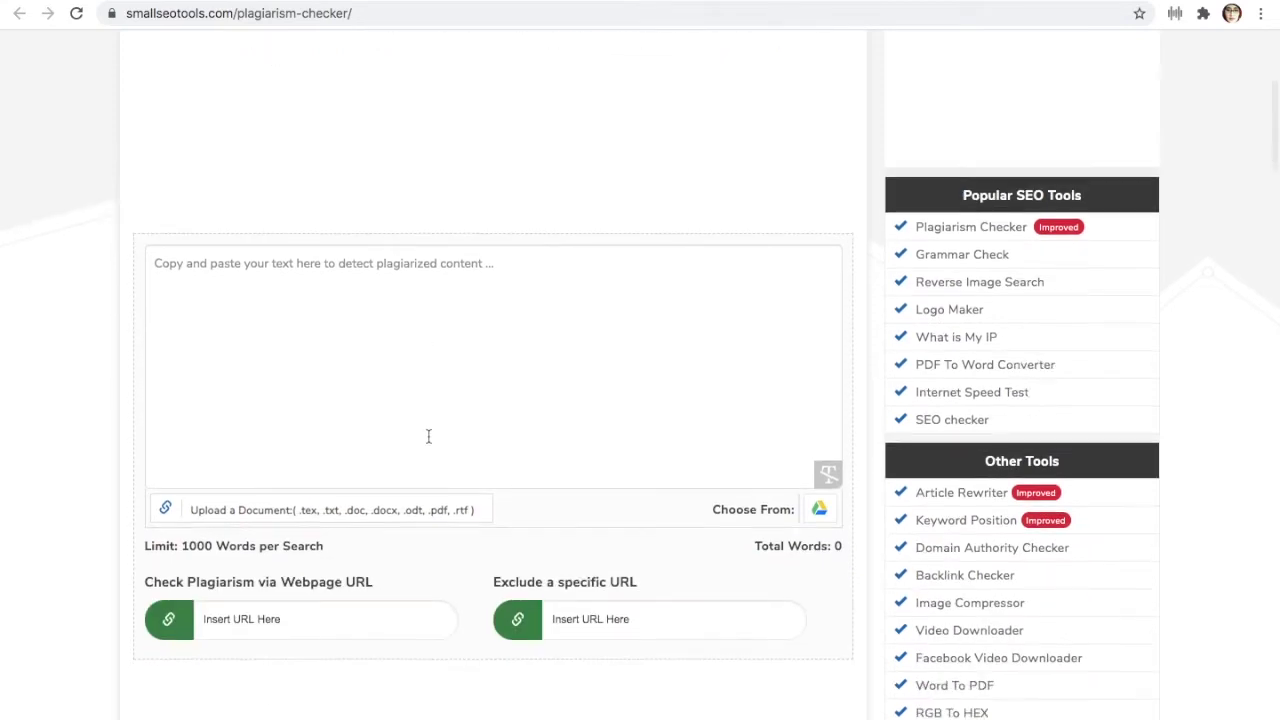
pyautogui.rightClick(327, 274)
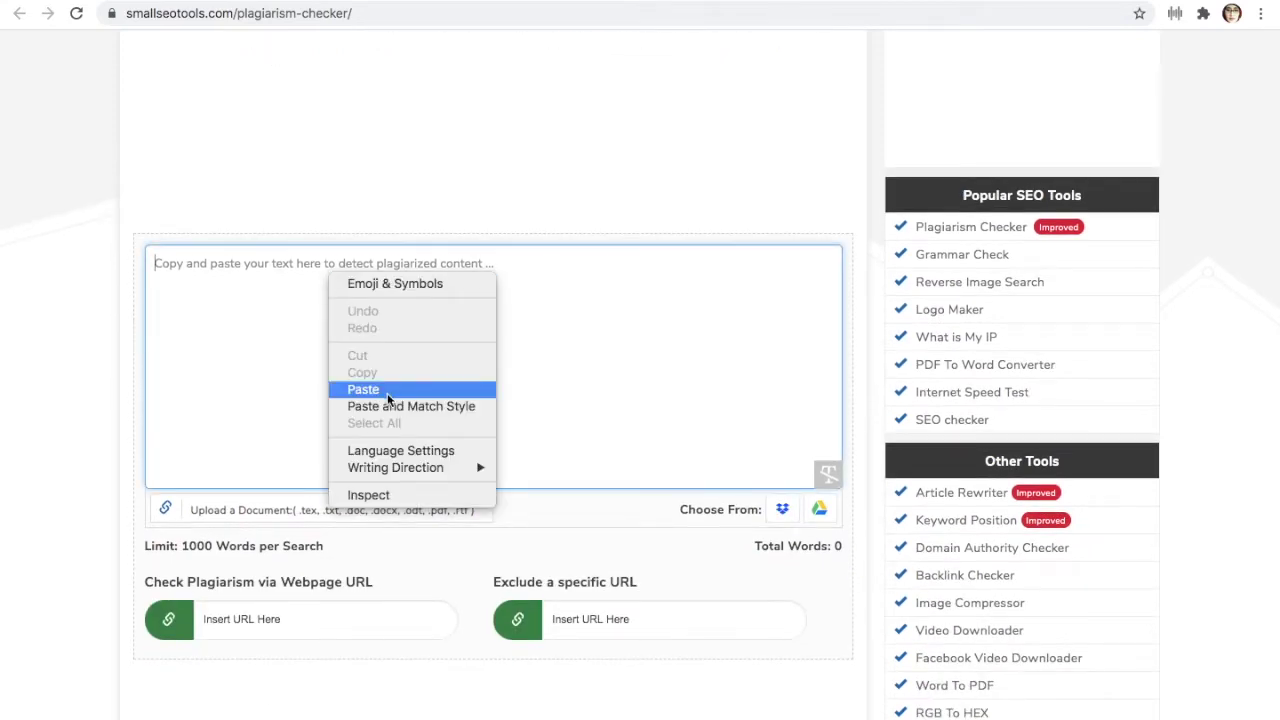
pyautogui.click(363, 389)
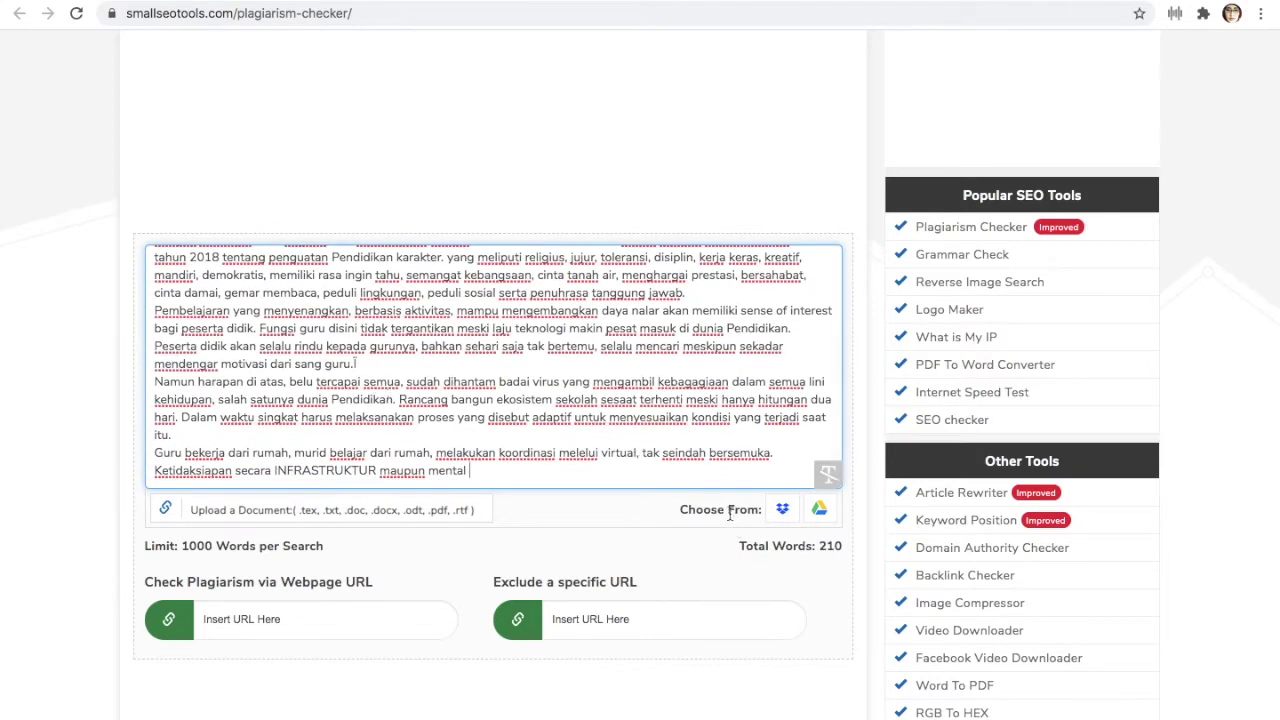
# Cancel the Upload a Document dialog and scroll to the Check Plagiarism button
pyautogui.click(166, 511)
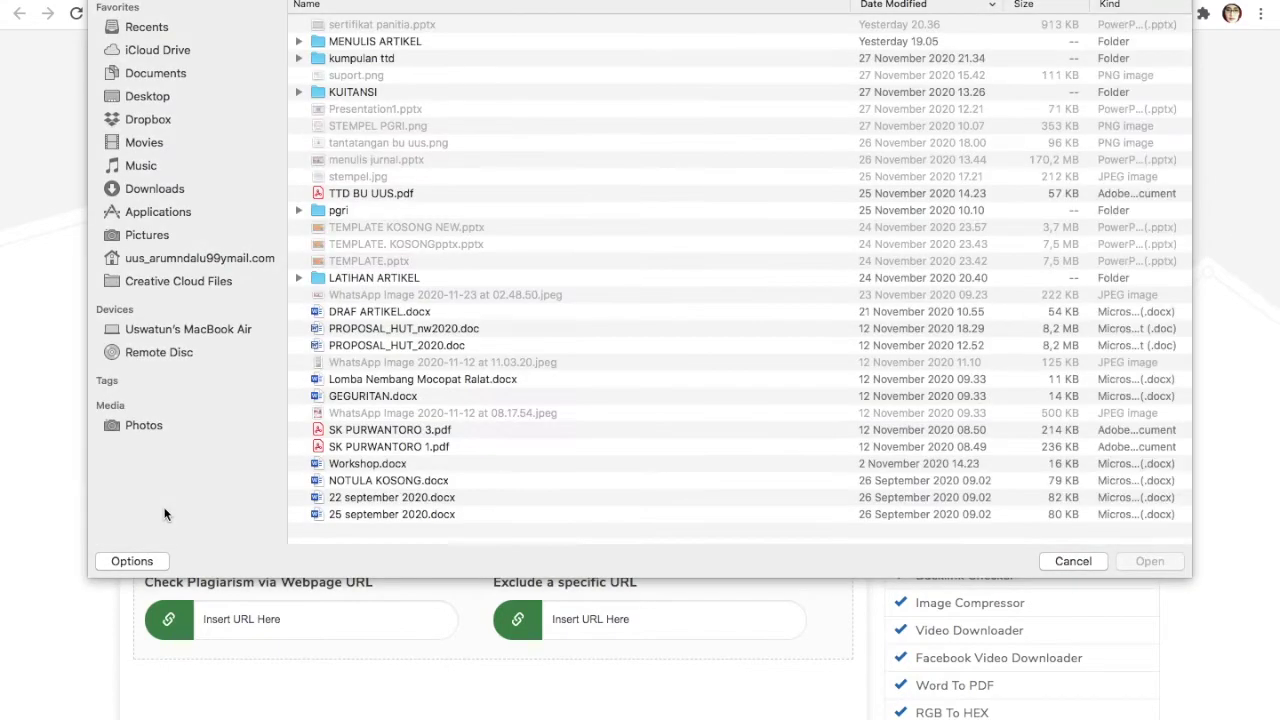
pyautogui.click(1084, 565)
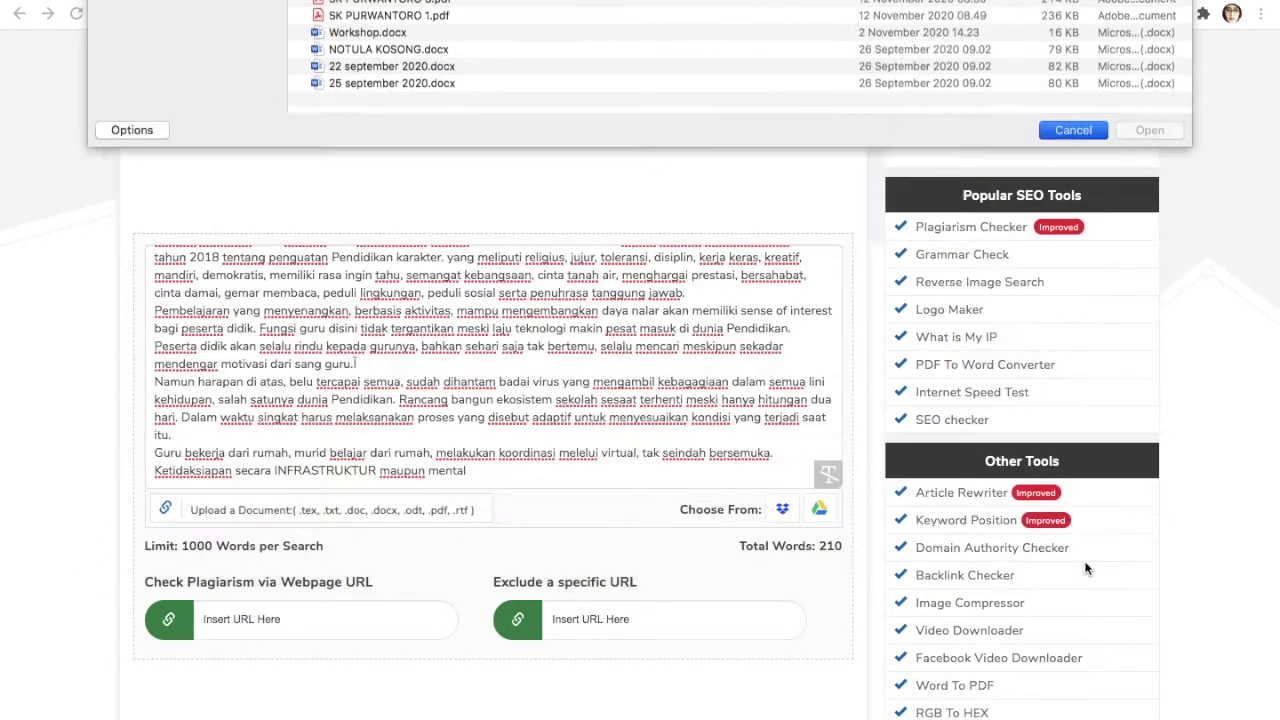
pyautogui.scroll(3, 572, 405)
pyautogui.scroll(2, 572, 405)
pyautogui.scroll(-2, 572, 405)
pyautogui.scroll(2, 572, 405)
pyautogui.scroll(5, 572, 405)
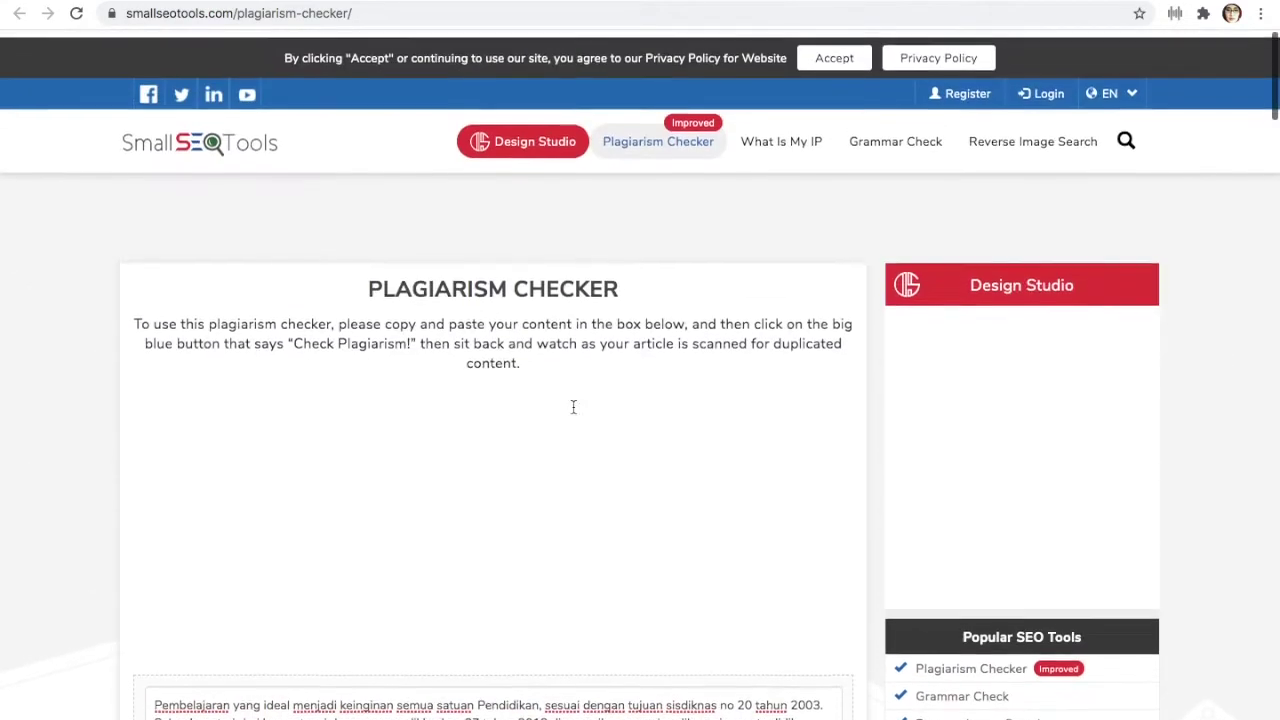
pyautogui.scroll(-10, 507, 427)
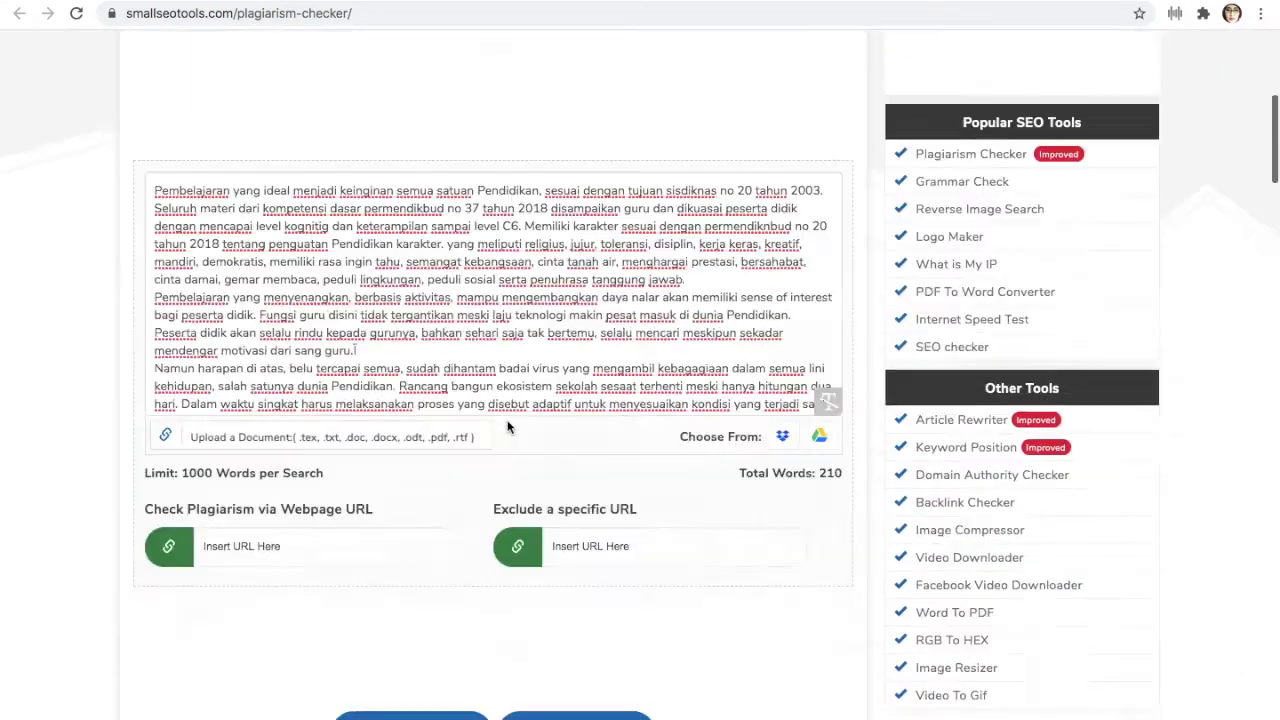
pyautogui.scroll(3, 507, 430)
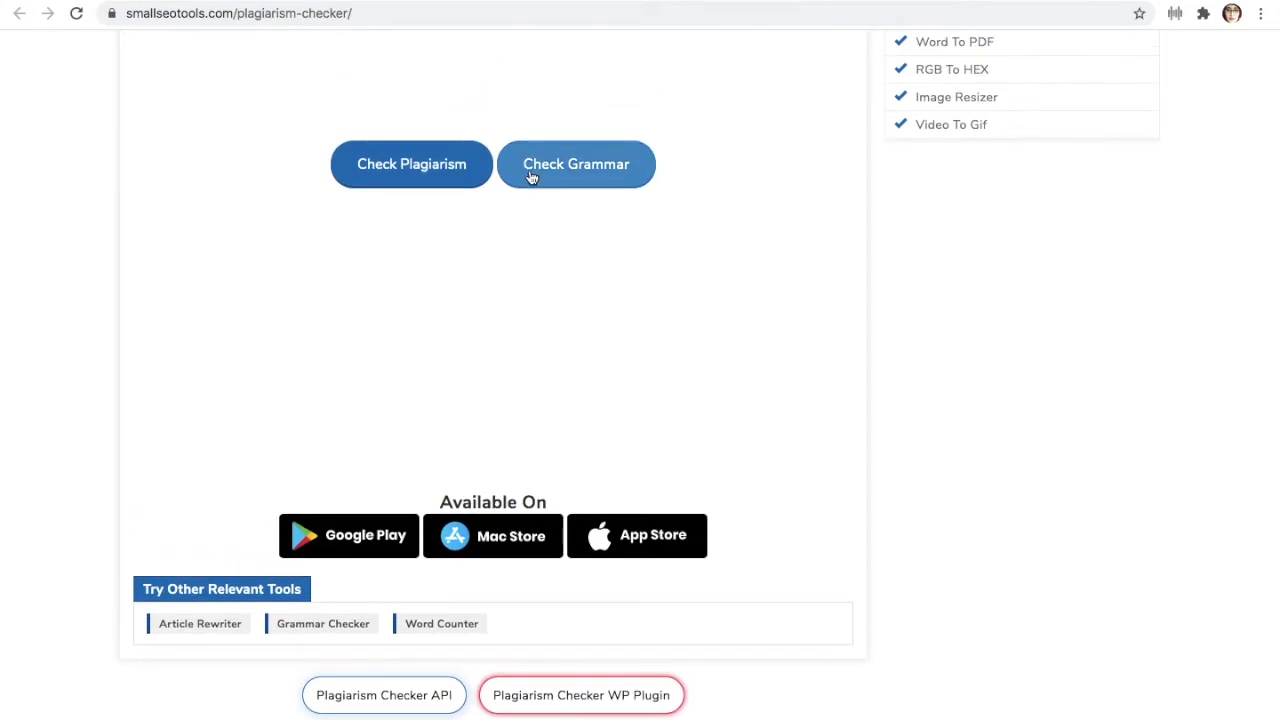
# Run the plagiarism check and scroll to the sentence-wise results showing 18% plagiarism
pyautogui.click(457, 165)
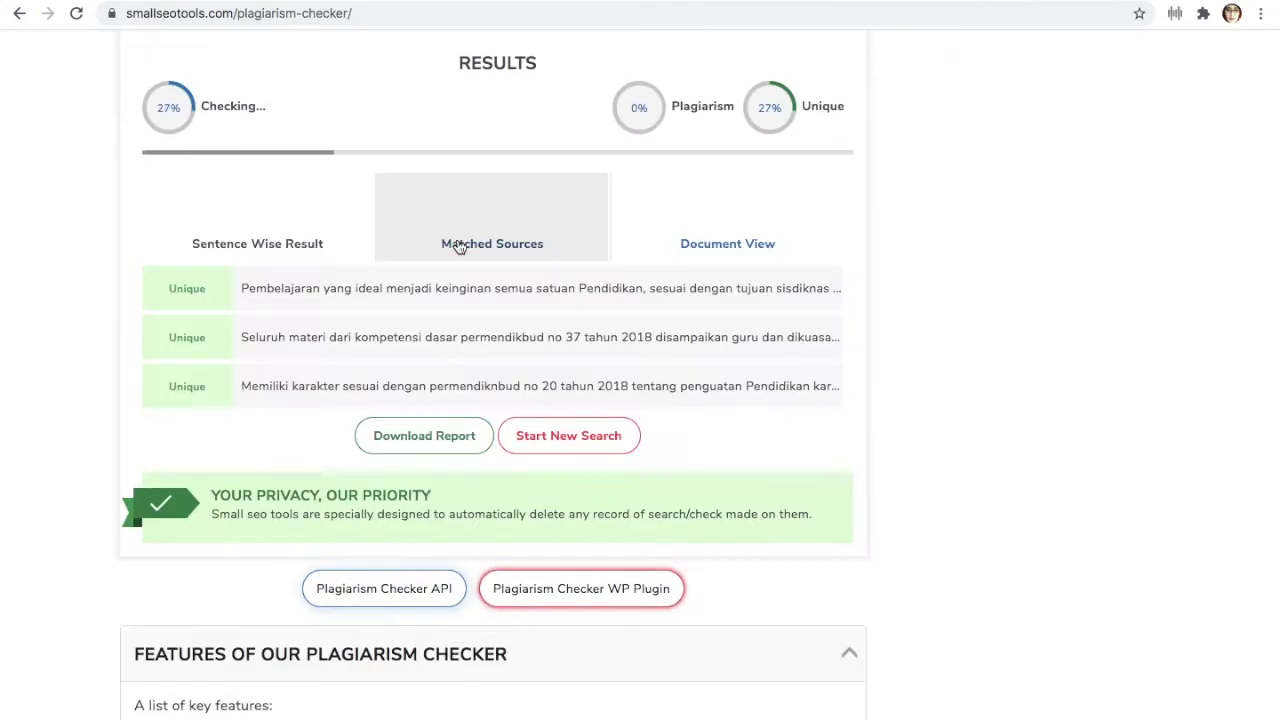
pyautogui.scroll(2, 455, 283)
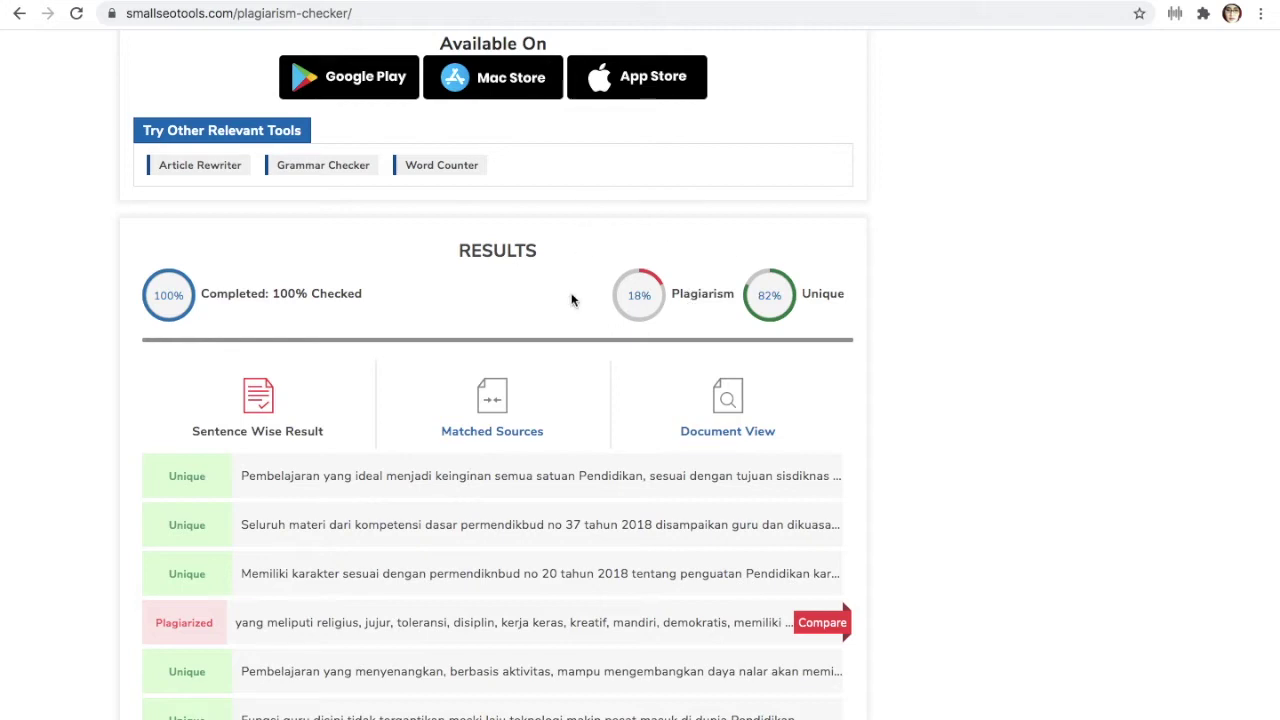
pyautogui.scroll(-2, 563, 565)
pyautogui.scroll(-2, 563, 565)
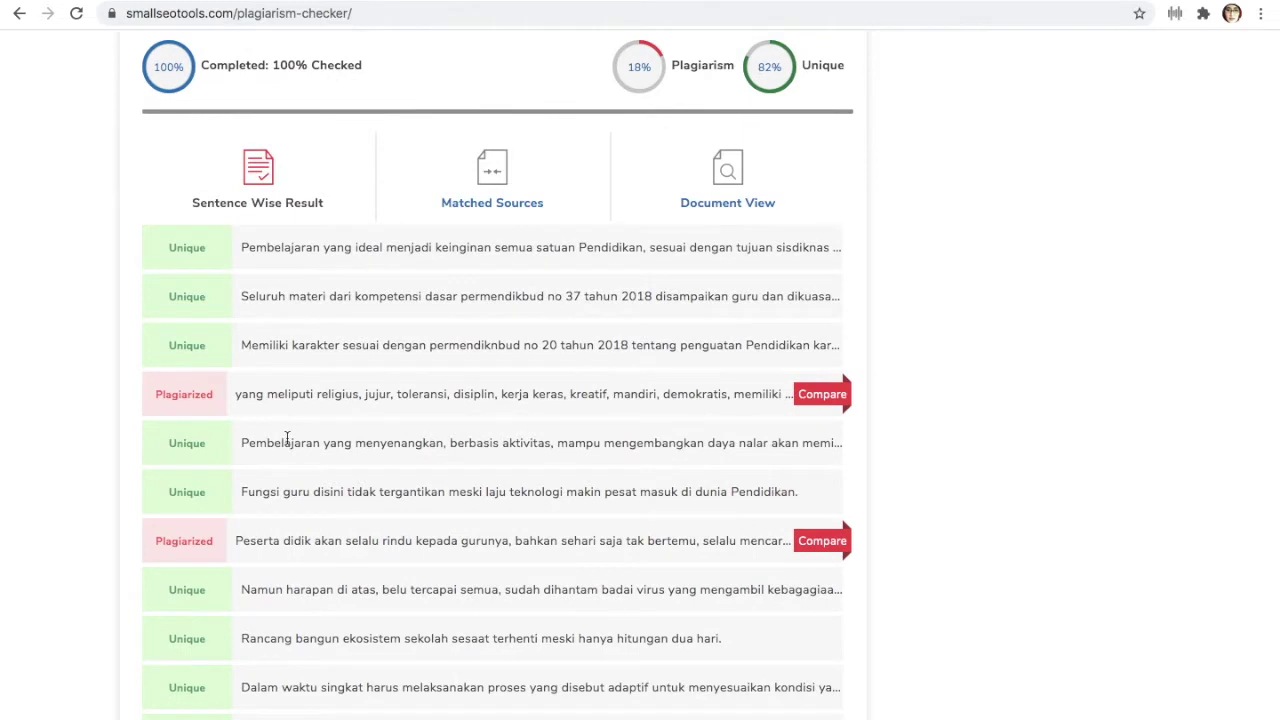
# Compare the first plagiarized sentence in a Yahoo search, then return to the results
pyautogui.click(824, 395)
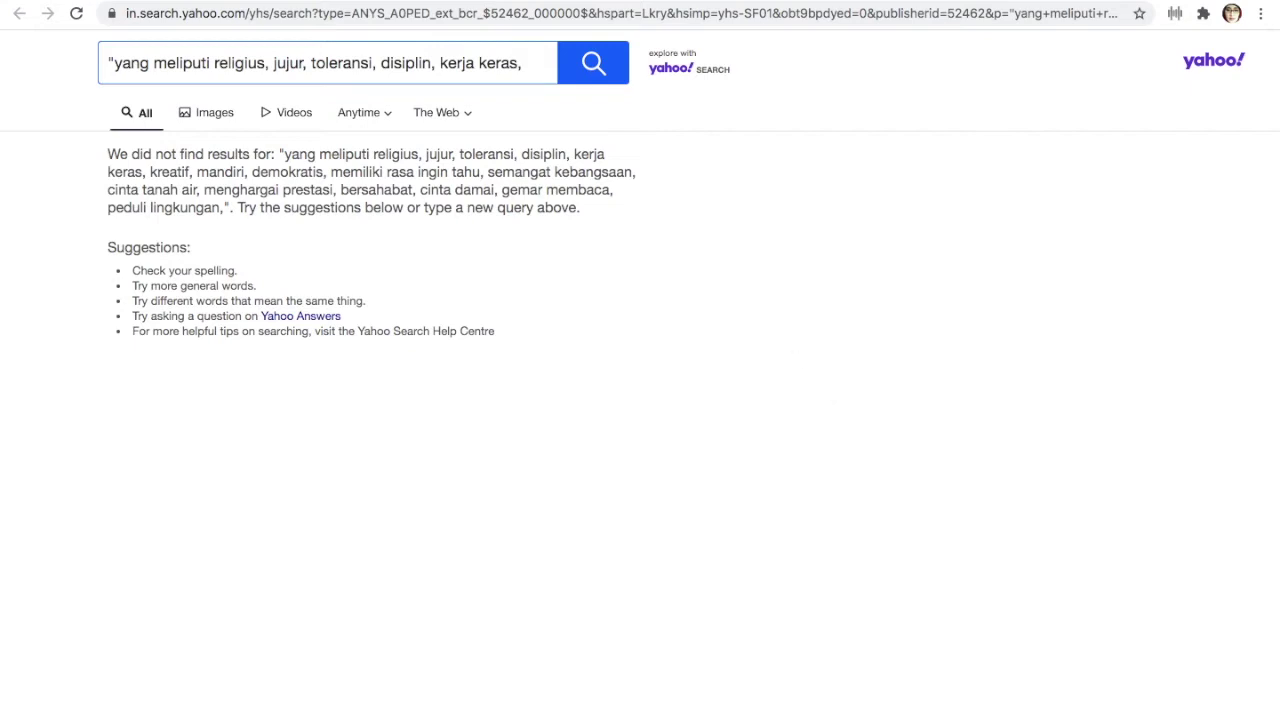
pyautogui.moveTo(507, 26)
pyautogui.click(505, 26)
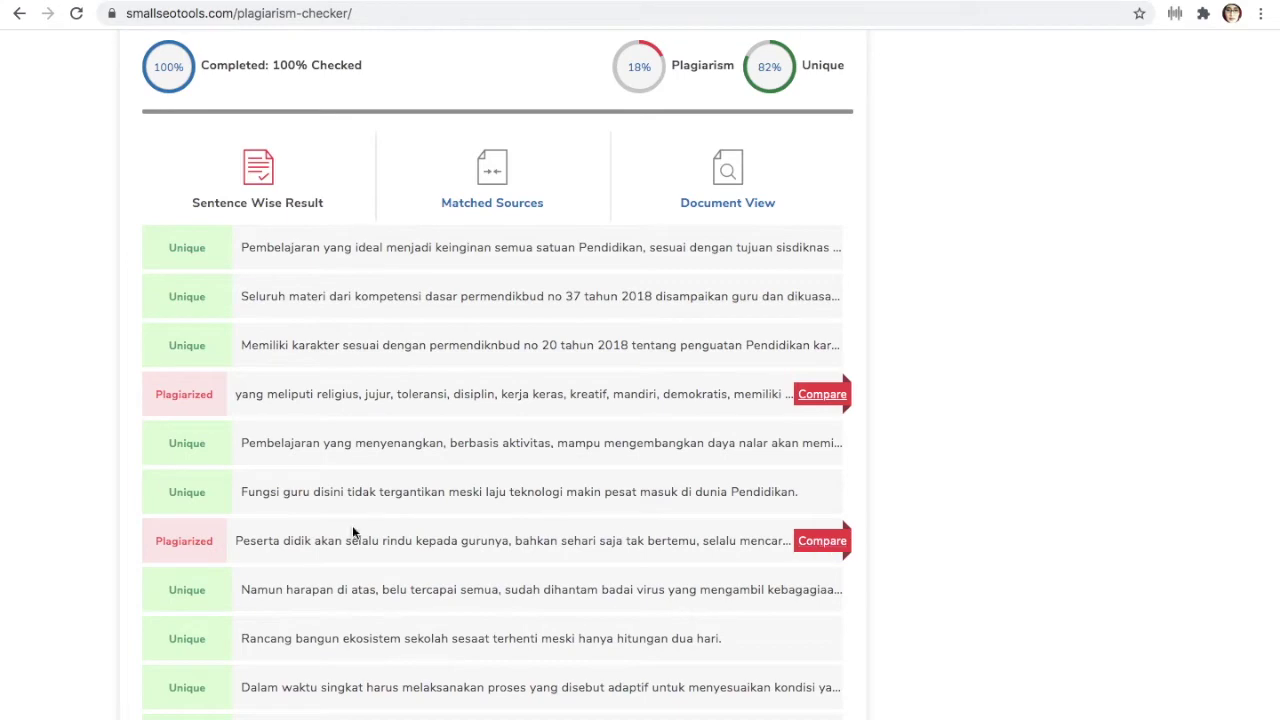
# Compare the second plagiarized sentence on Yahoo, return to the results, and close the Grammarly popup
pyautogui.click(815, 550)
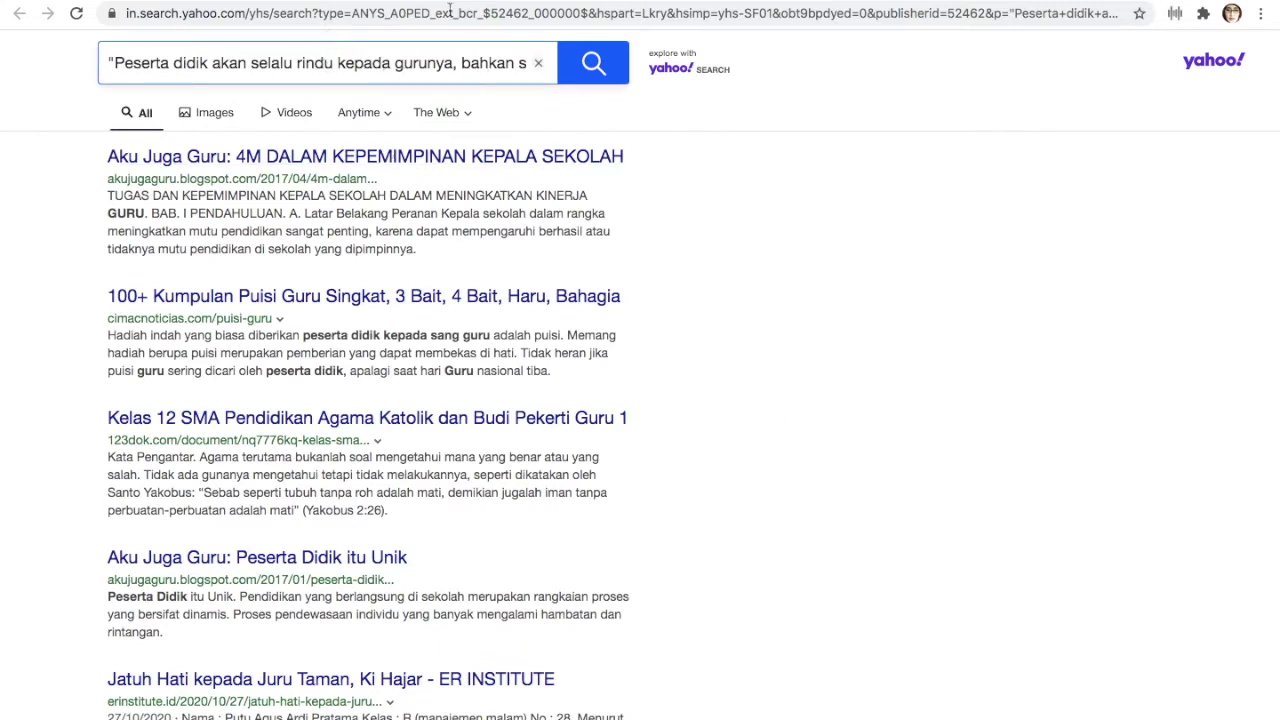
pyautogui.hotkey('ctrl', 'w')
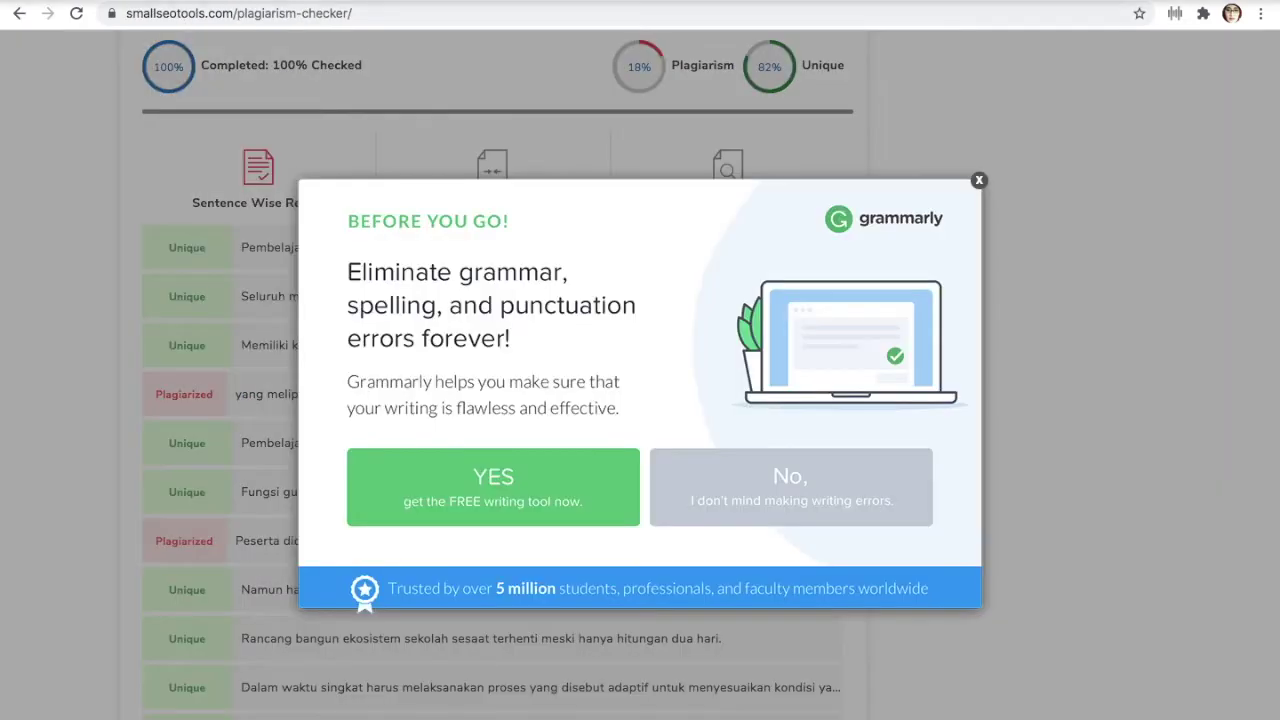
pyautogui.moveTo(588, 5)
pyautogui.click(586, 22)
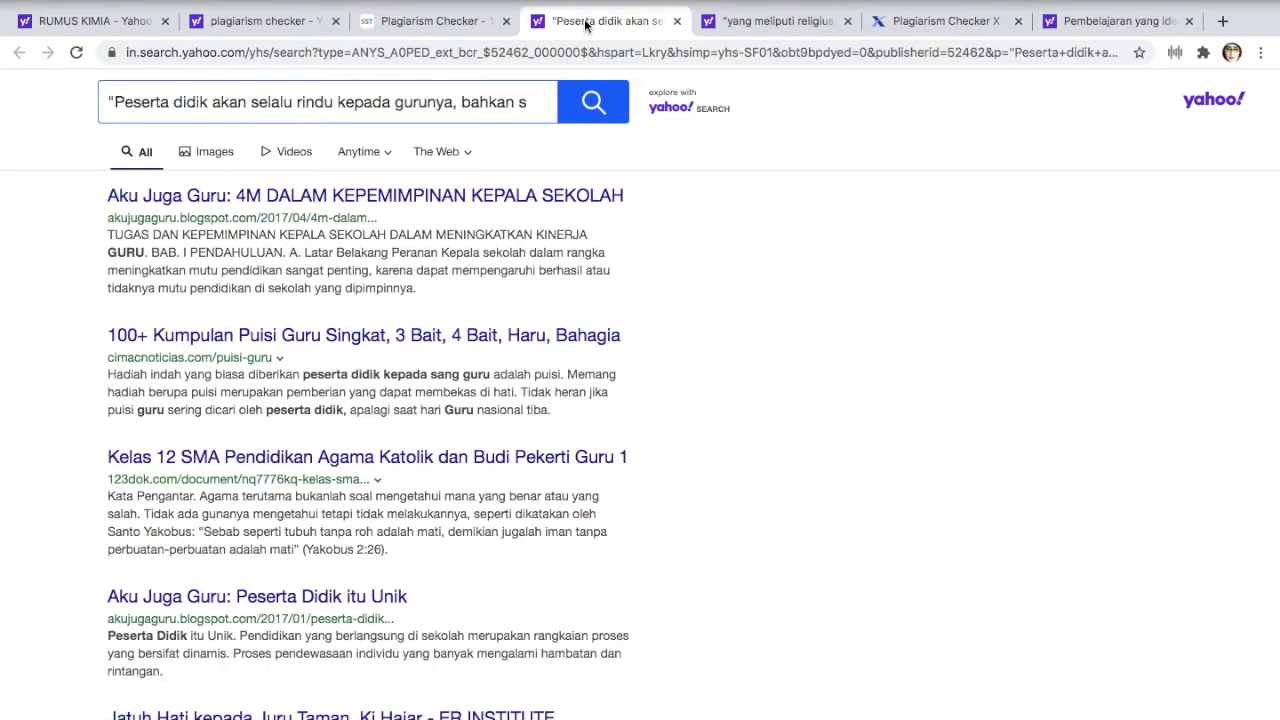
pyautogui.scroll(-5, 354, 329)
pyautogui.scroll(5, 354, 334)
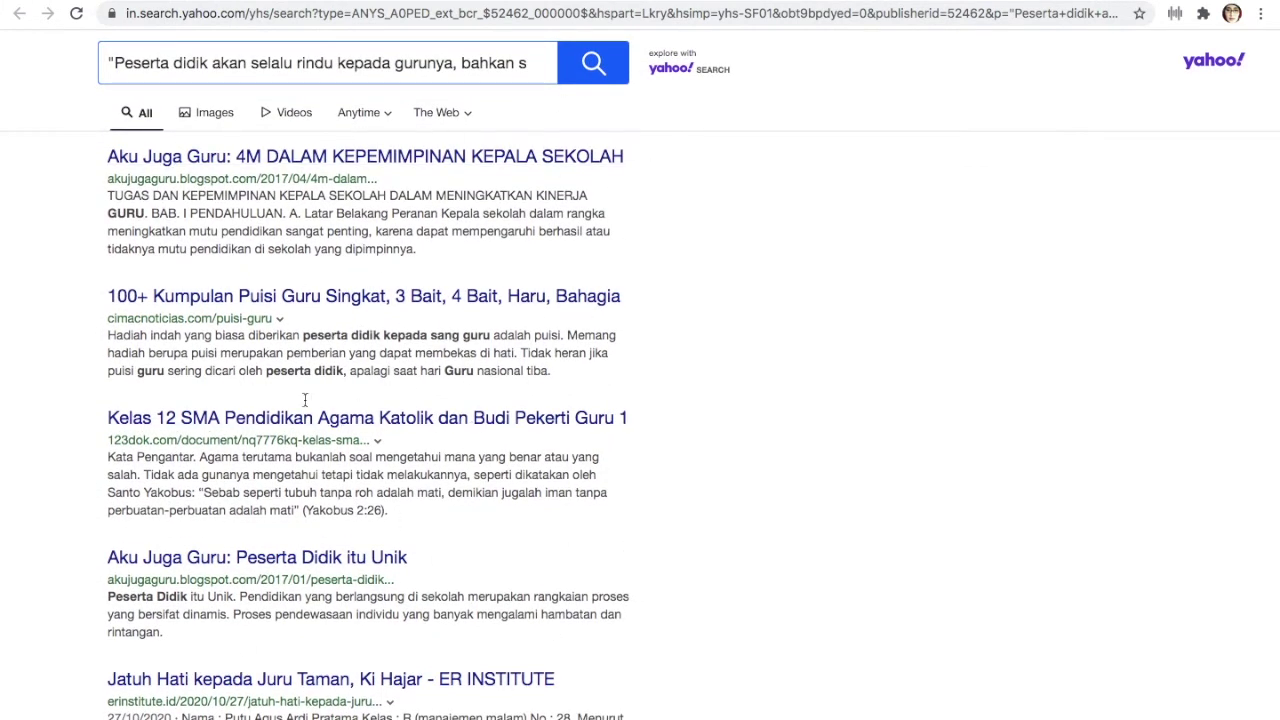
pyautogui.scroll(-5, 368, 655)
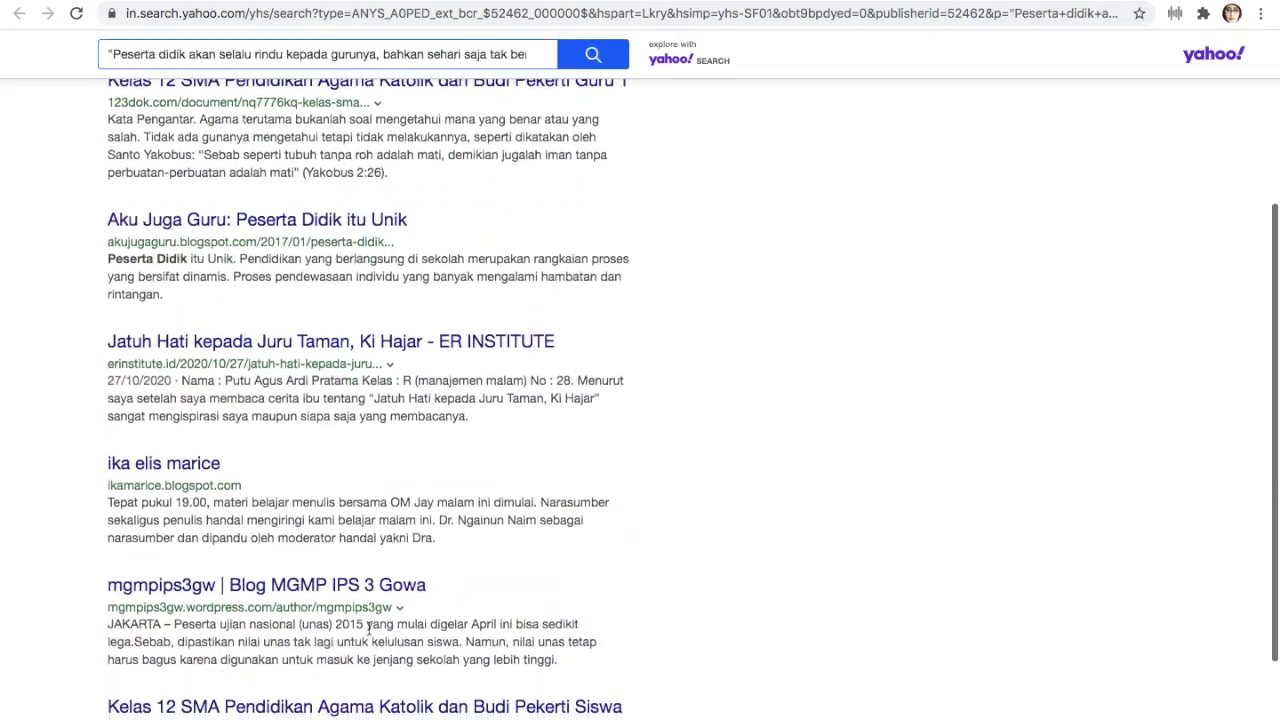
pyautogui.scroll(5, 403, 277)
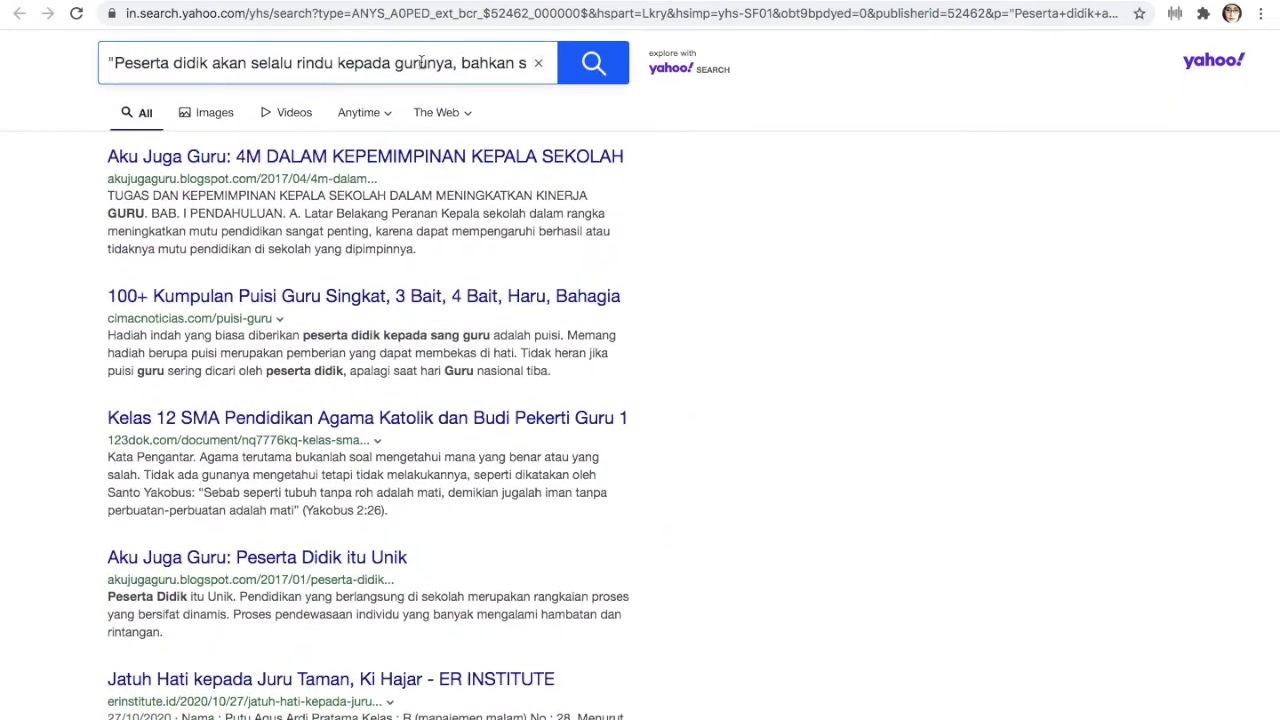
pyautogui.click(433, 2)
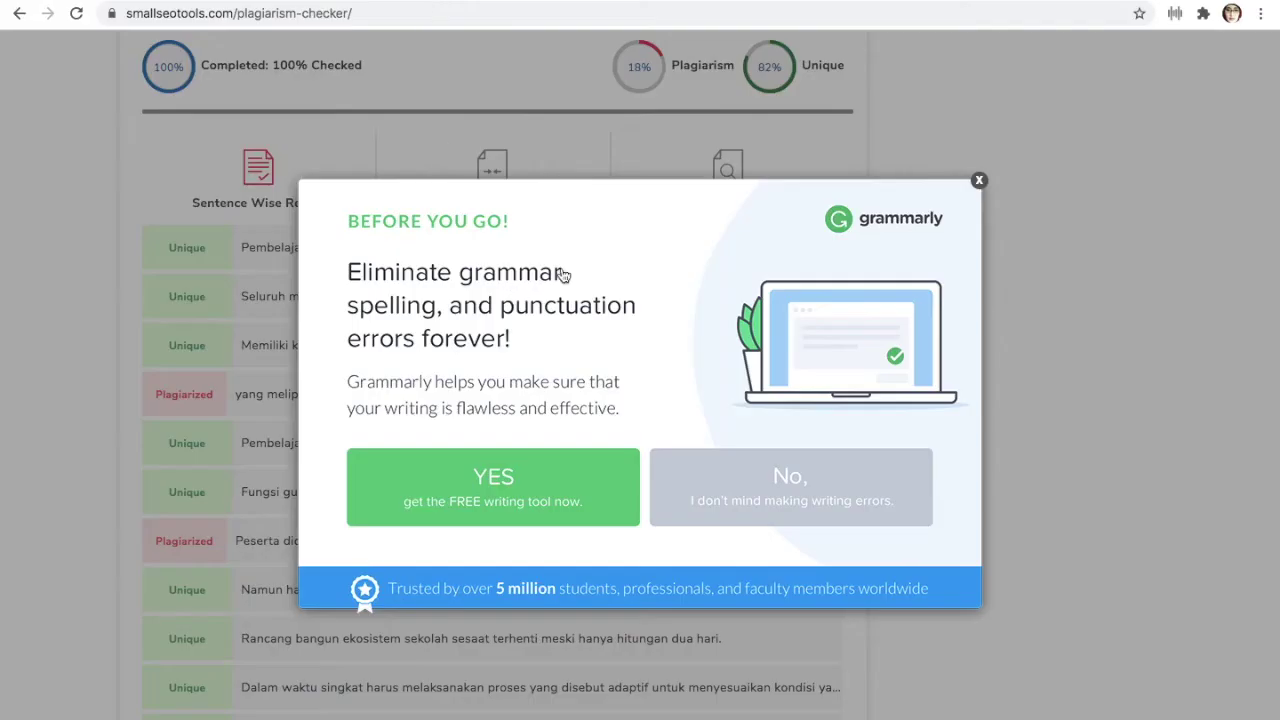
pyautogui.click(979, 182)
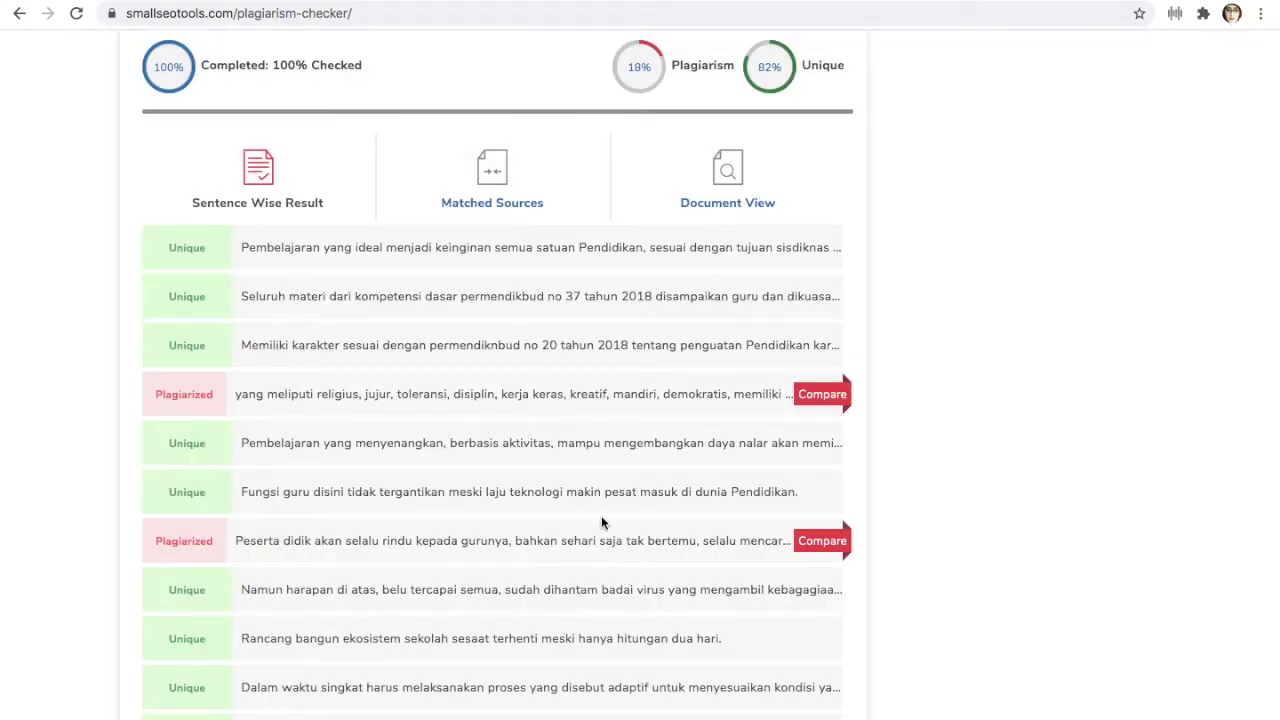
# Scroll back up from the results to the pasted 210-word essay text
pyautogui.scroll(-5, 813, 474)
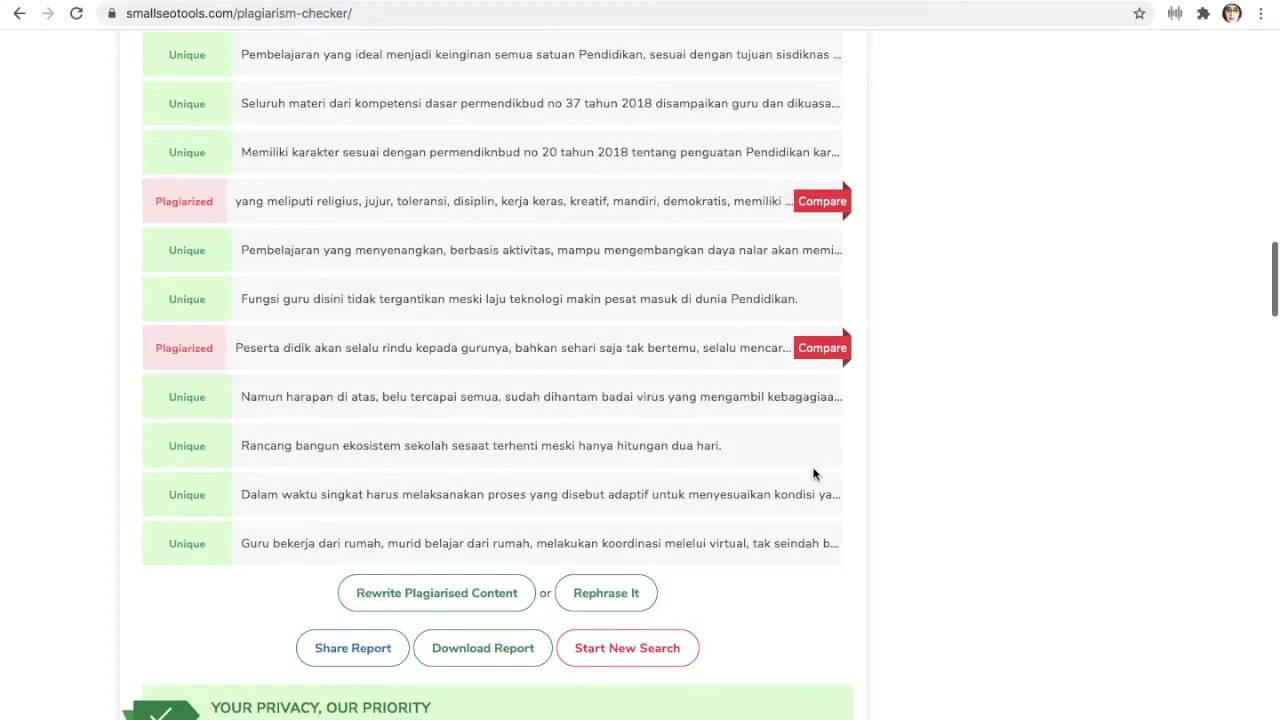
pyautogui.scroll(3, 813, 474)
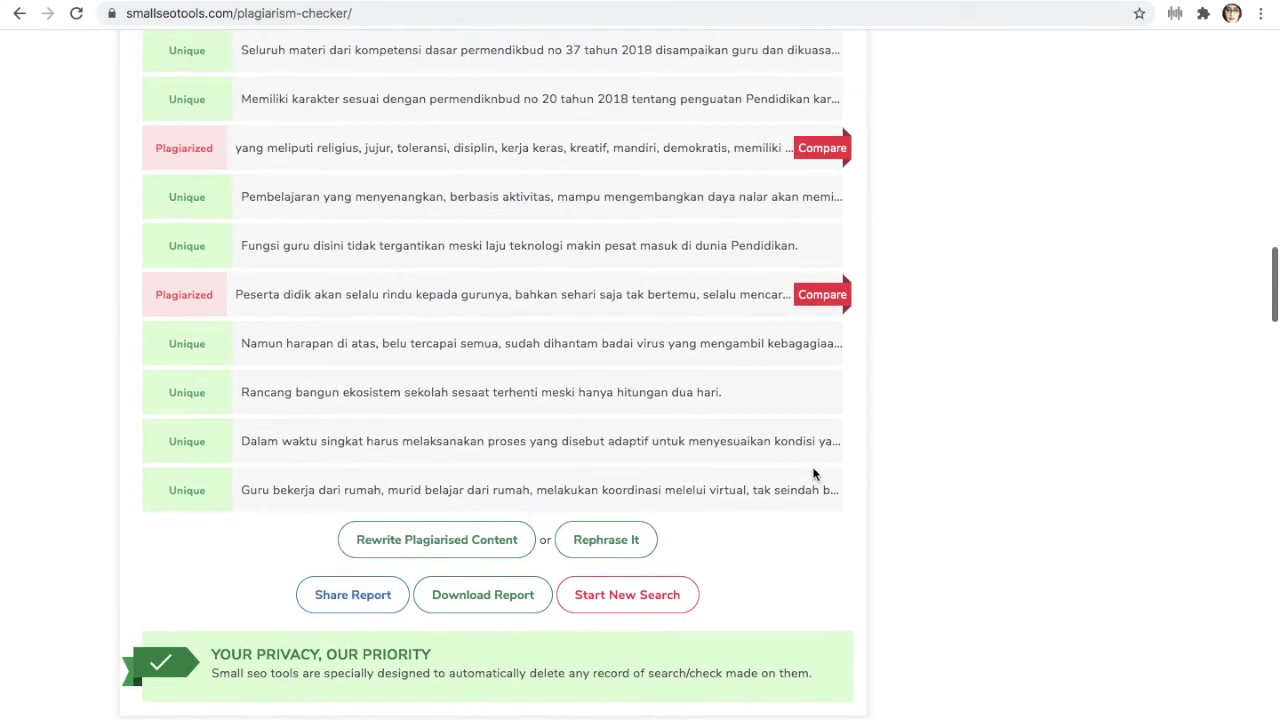
pyautogui.scroll(2, 788, 437)
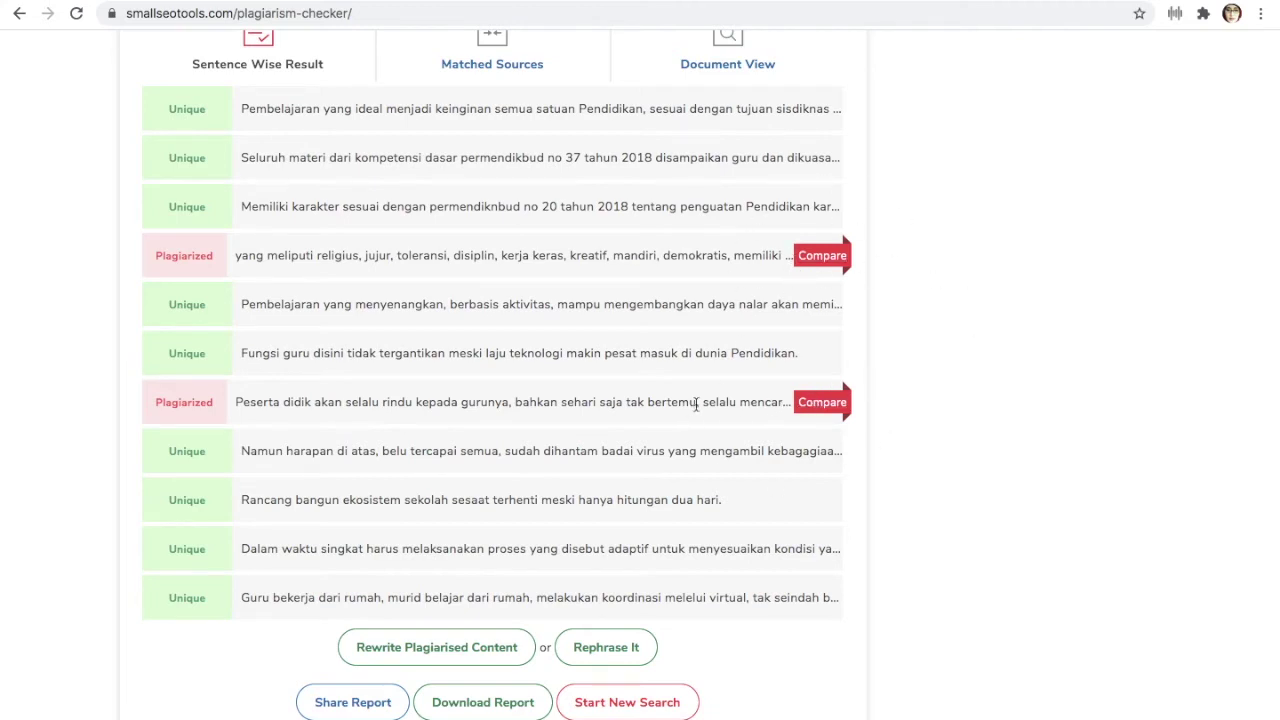
pyautogui.scroll(2, 696, 405)
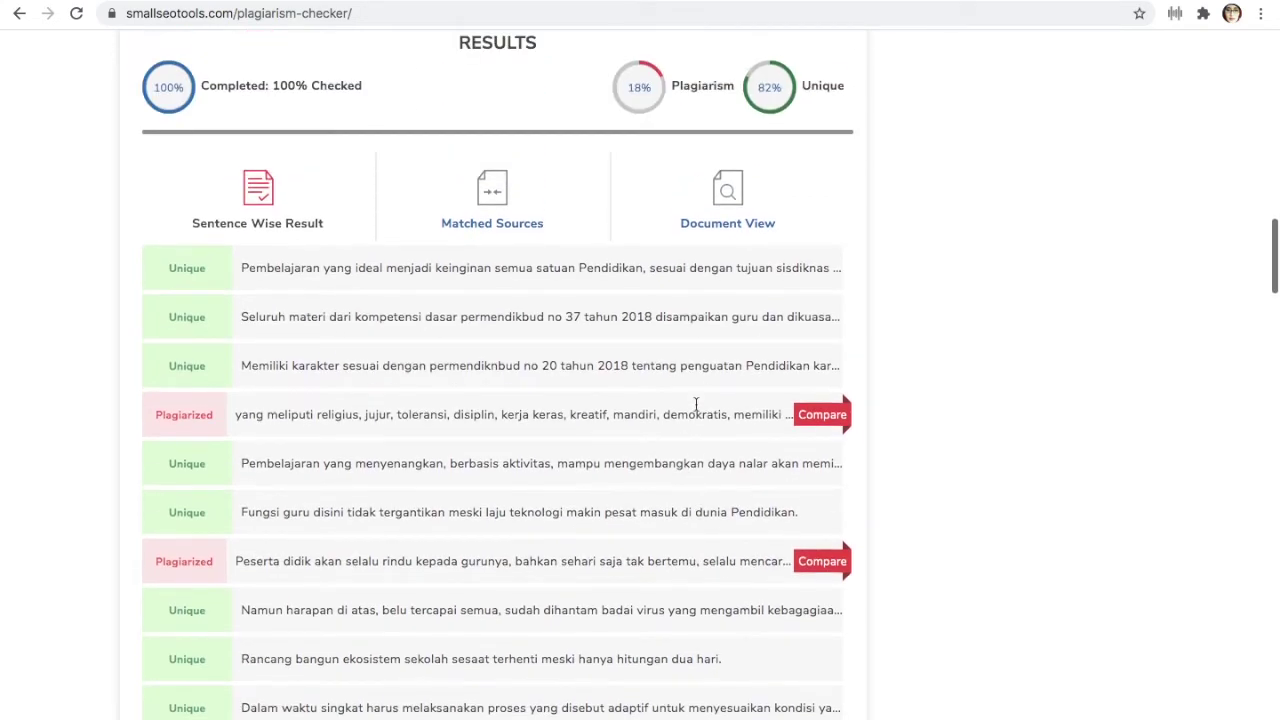
pyautogui.scroll(12, 695, 402)
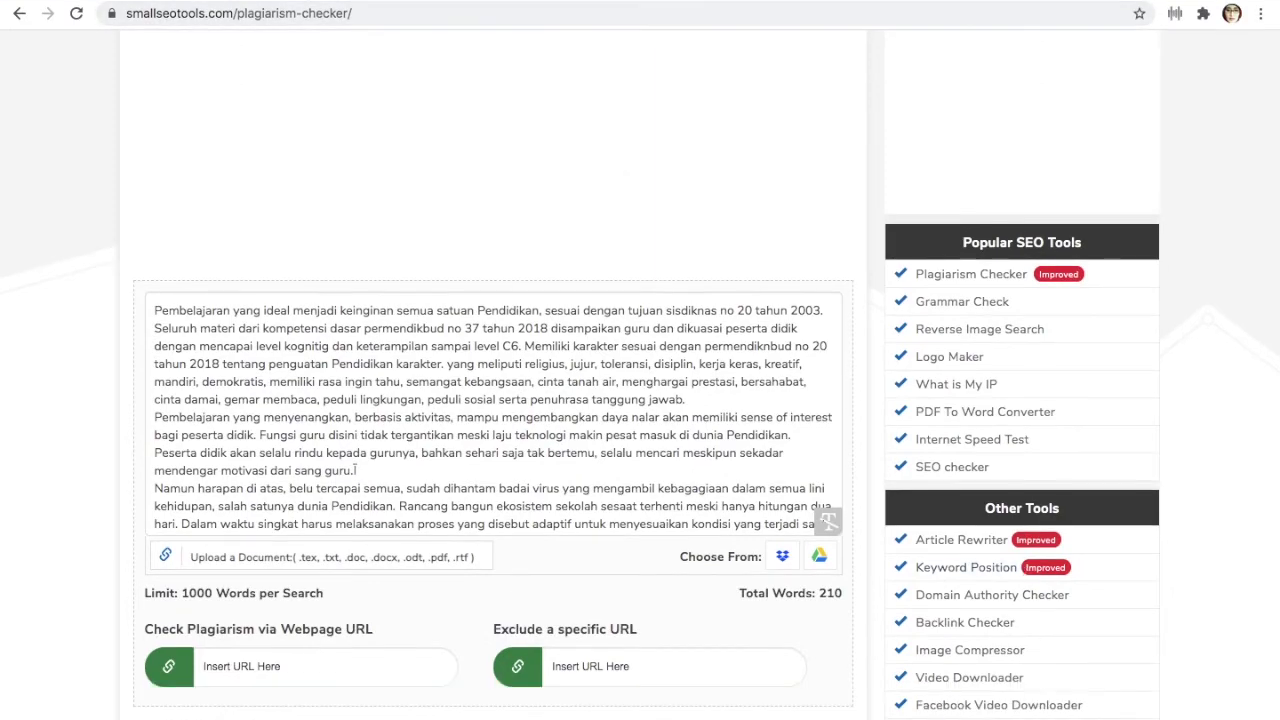
# Switch back to the Pembelajaran essay in Word and scroll through its red-underlined text
pyautogui.moveTo(1030, 715)
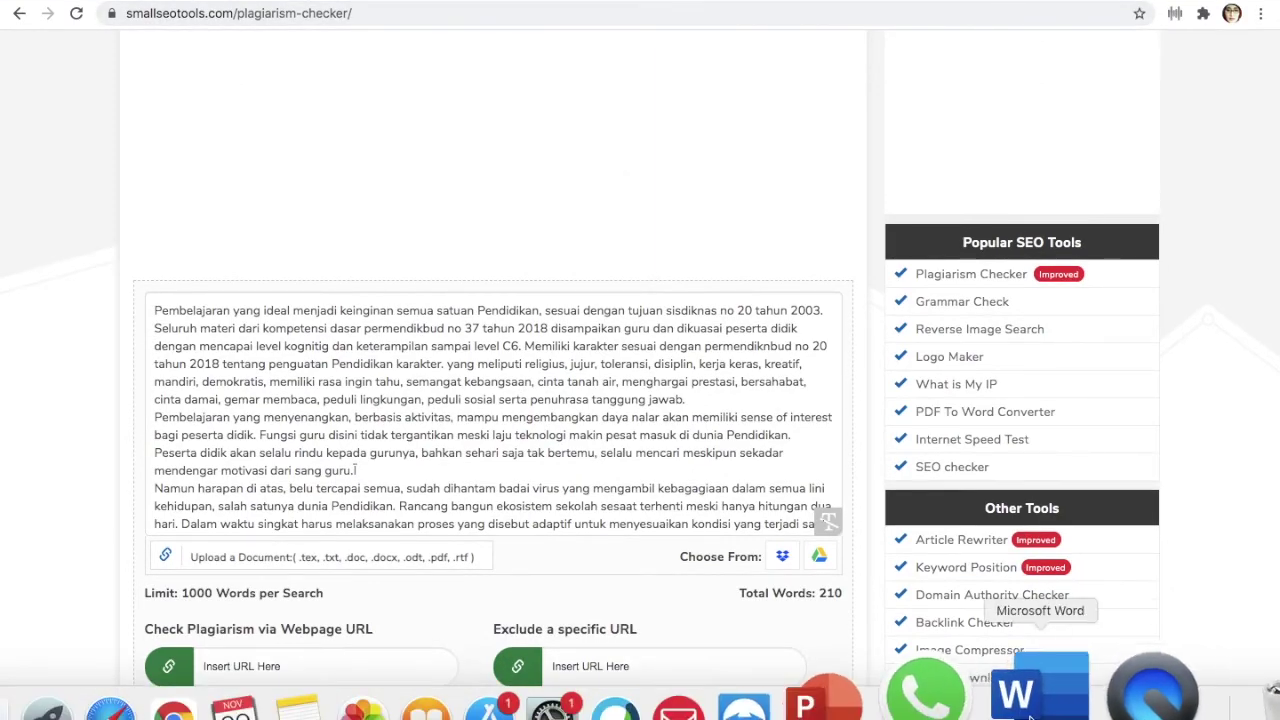
pyautogui.click(1030, 712)
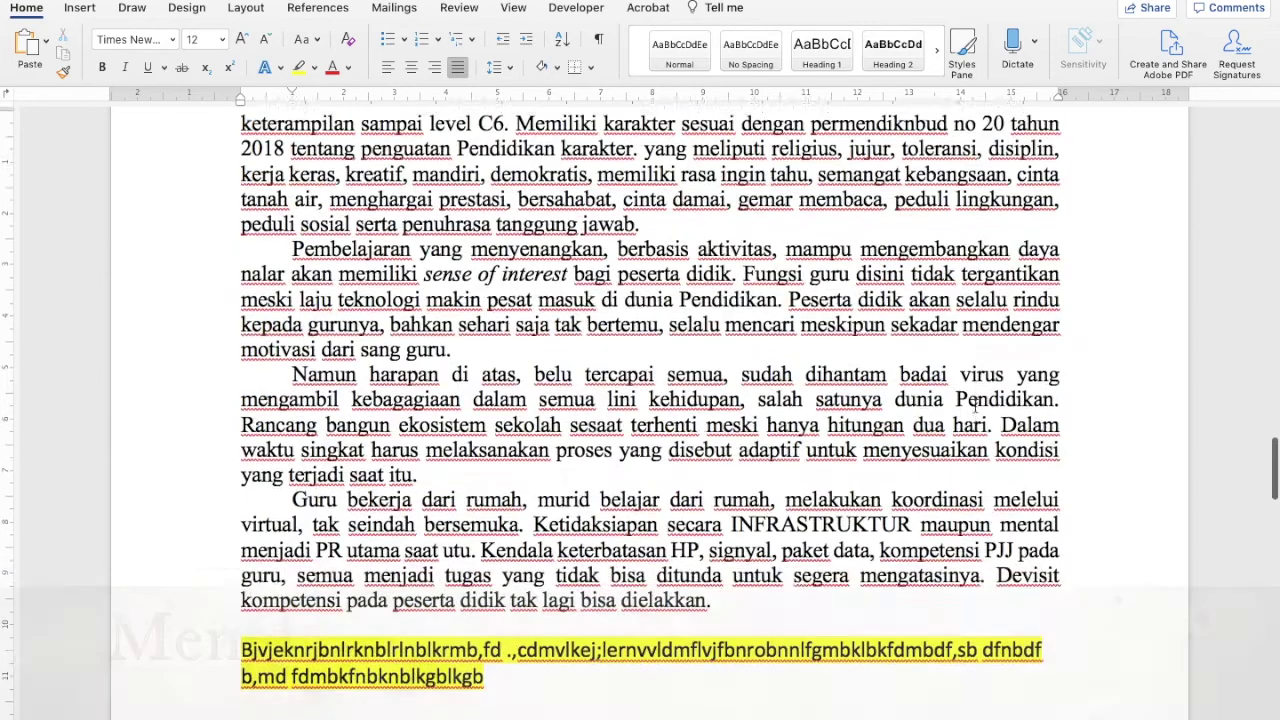
pyautogui.scroll(5, 546, 328)
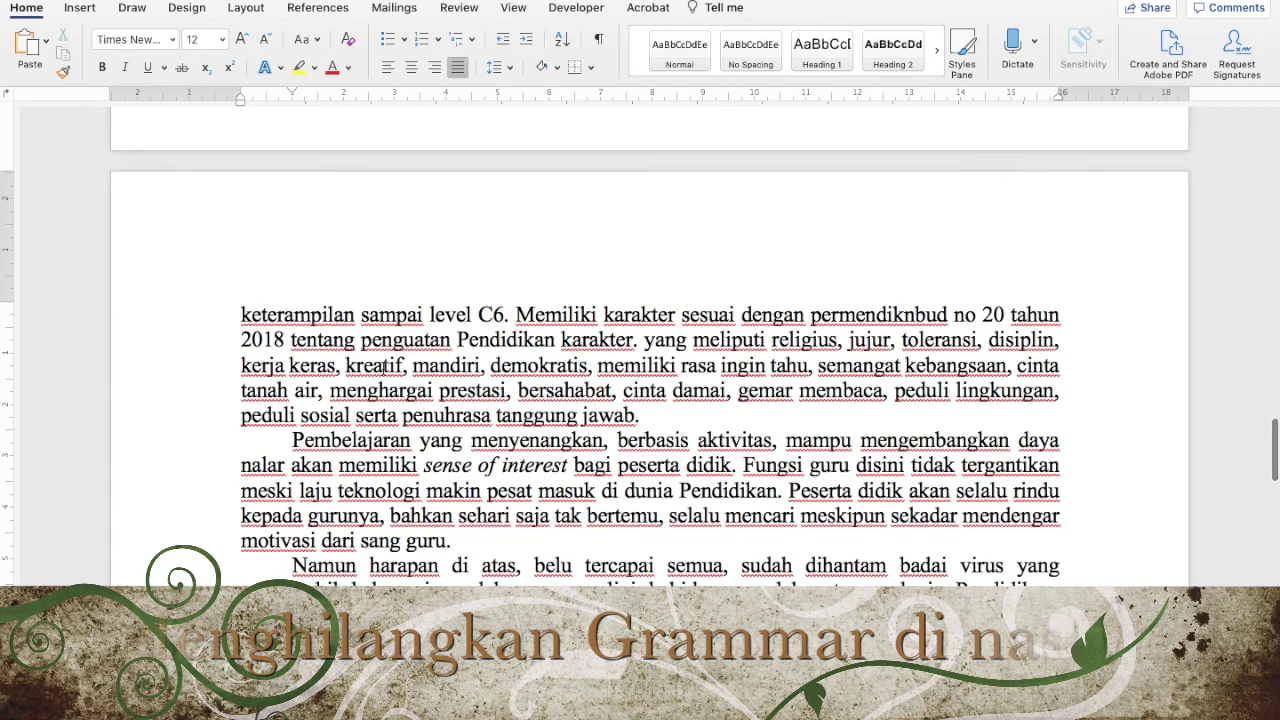
pyautogui.scroll(-1, 384, 369)
pyautogui.scroll(-2, 384, 370)
pyautogui.scroll(2, 384, 370)
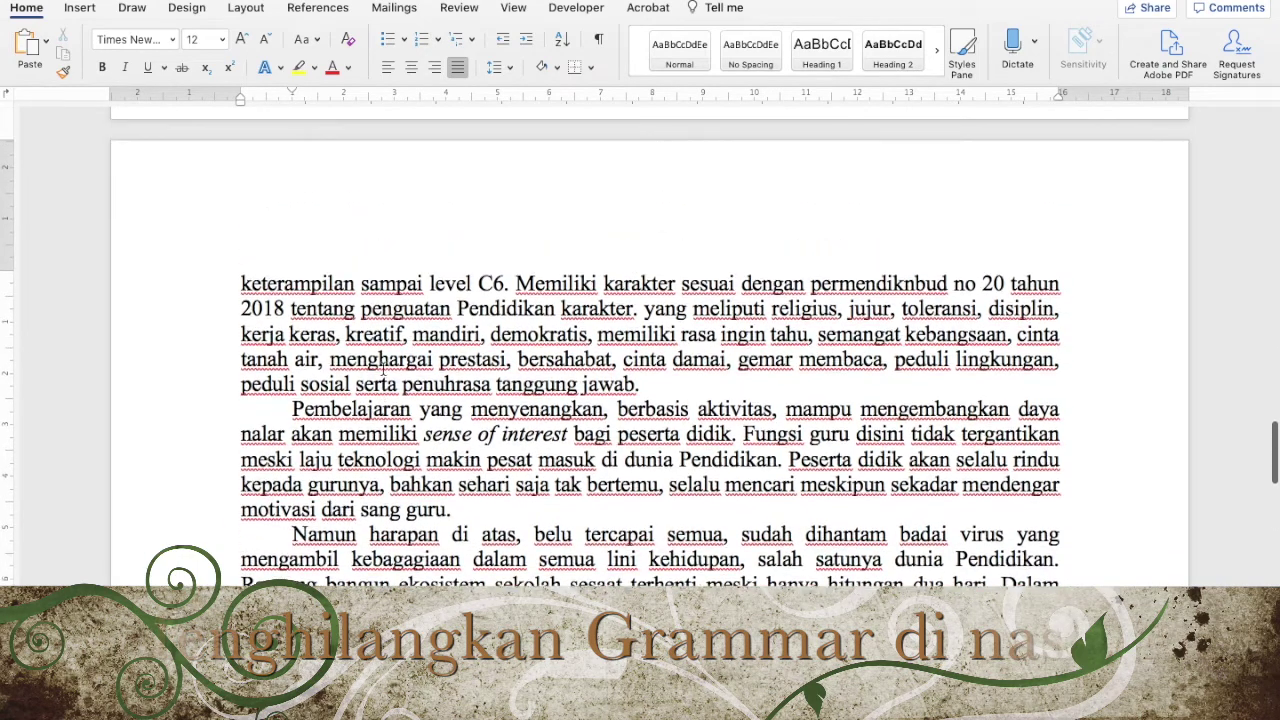
pyautogui.moveTo(182, 3)
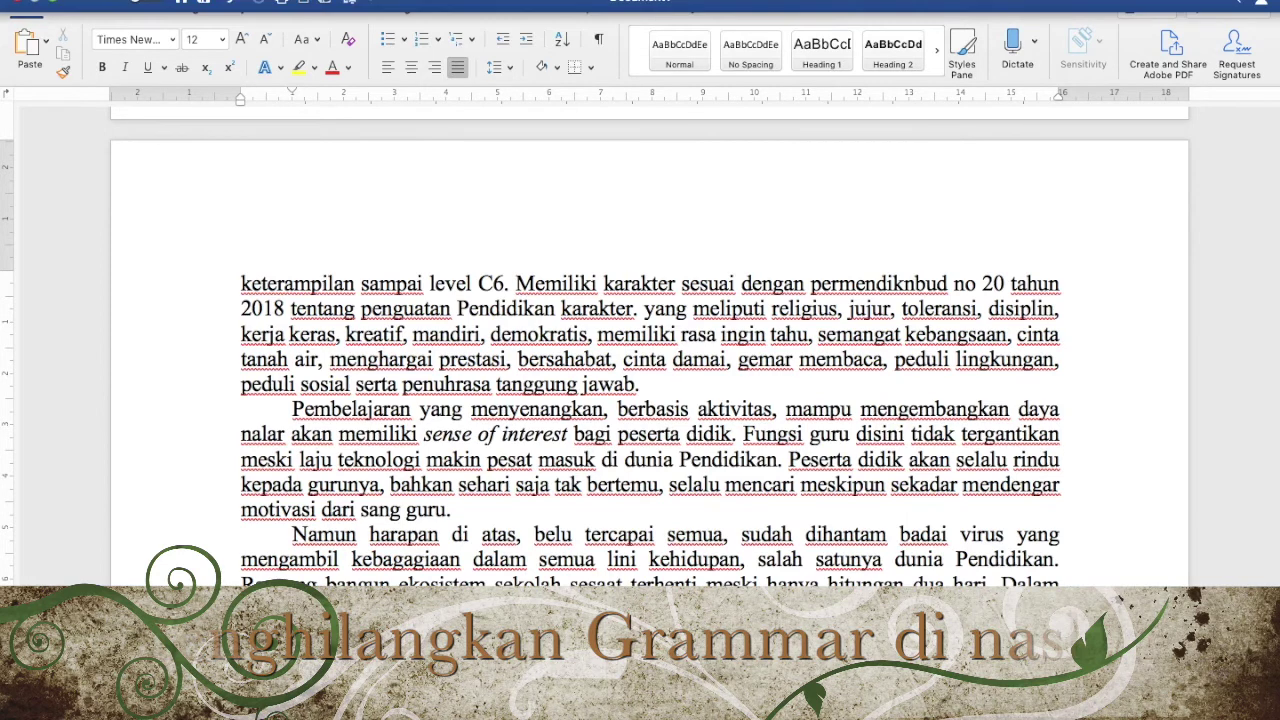
# In Spelling & Grammar preferences, turn off the German, French and Russian advanced language rules
pyautogui.click(60, 2)
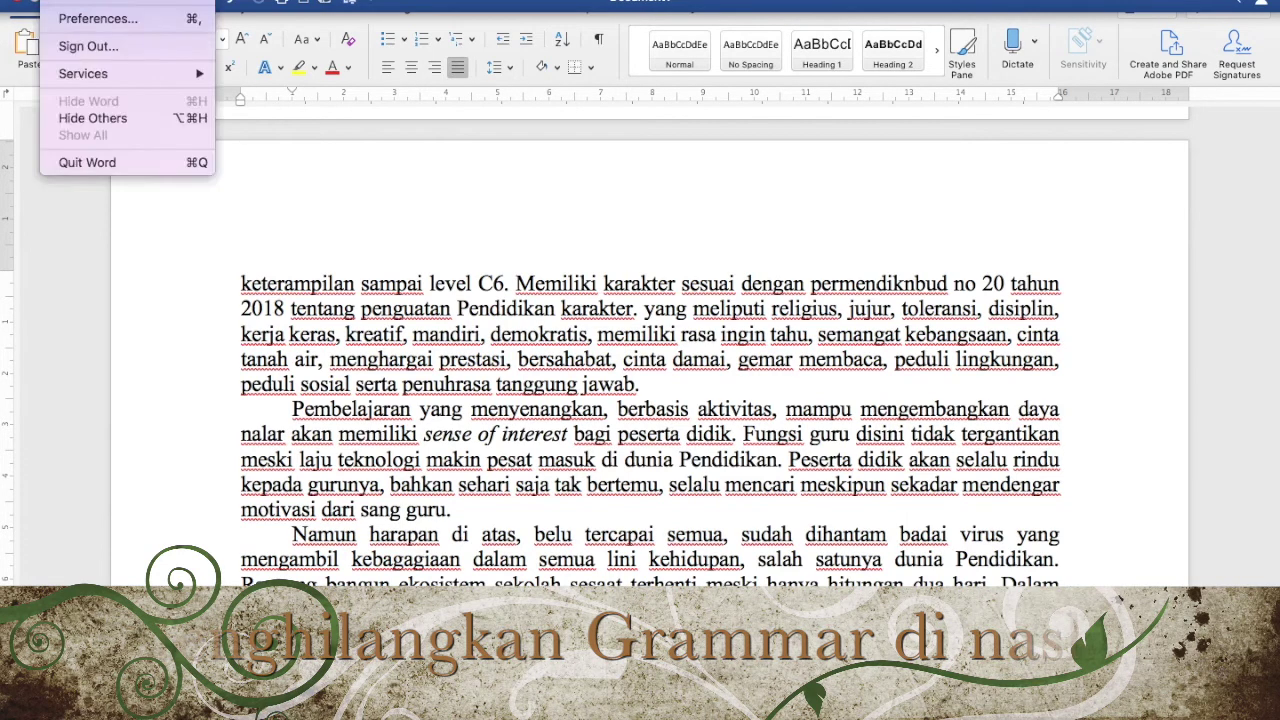
pyautogui.click(97, 20)
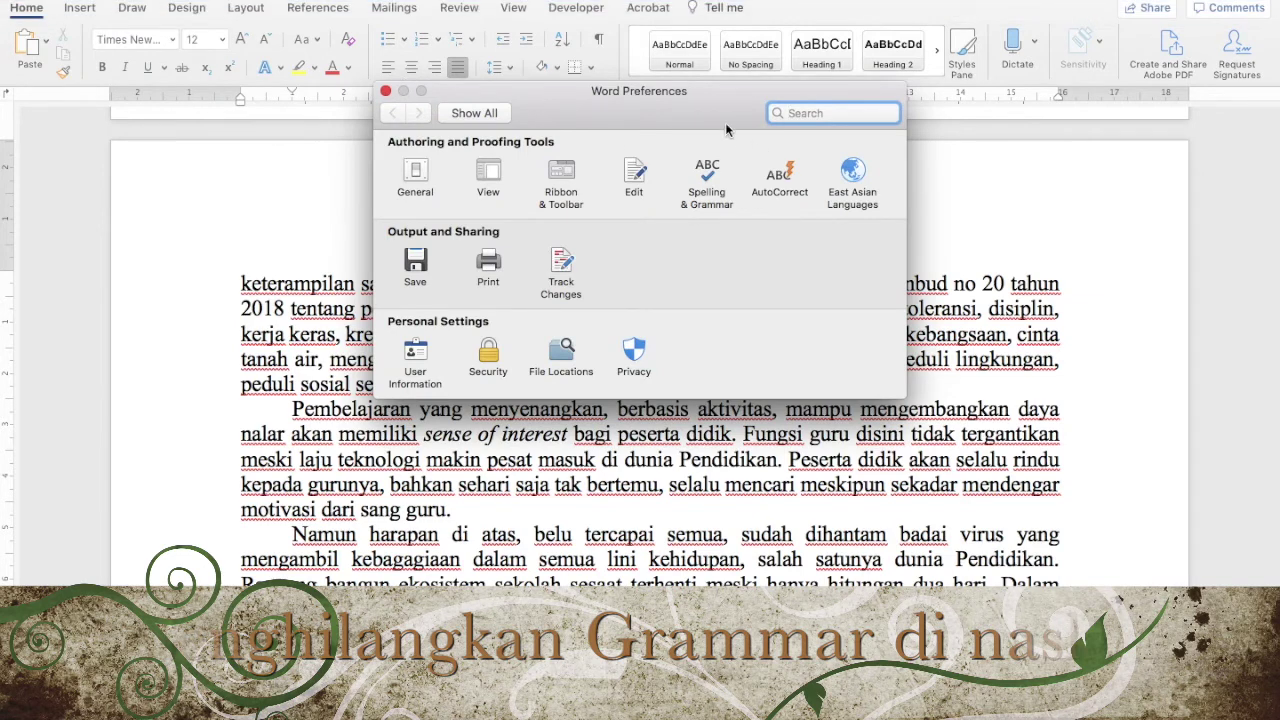
pyautogui.click(712, 177)
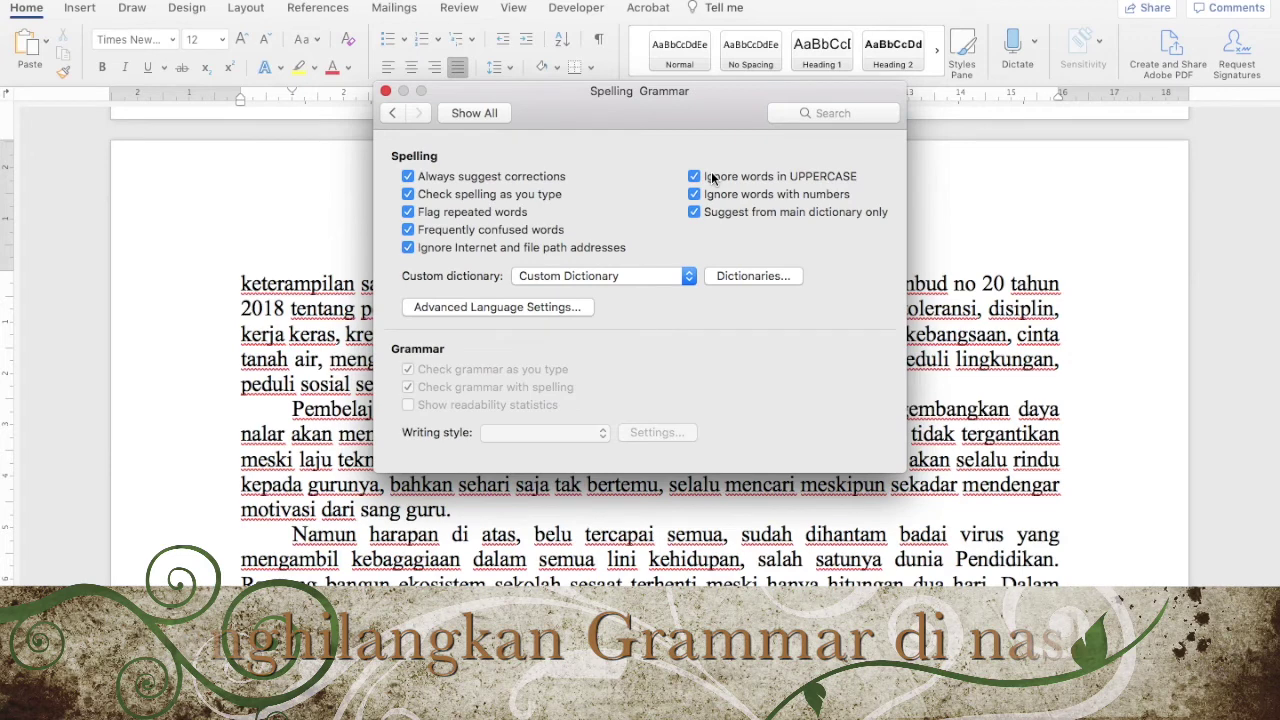
pyautogui.click(559, 307)
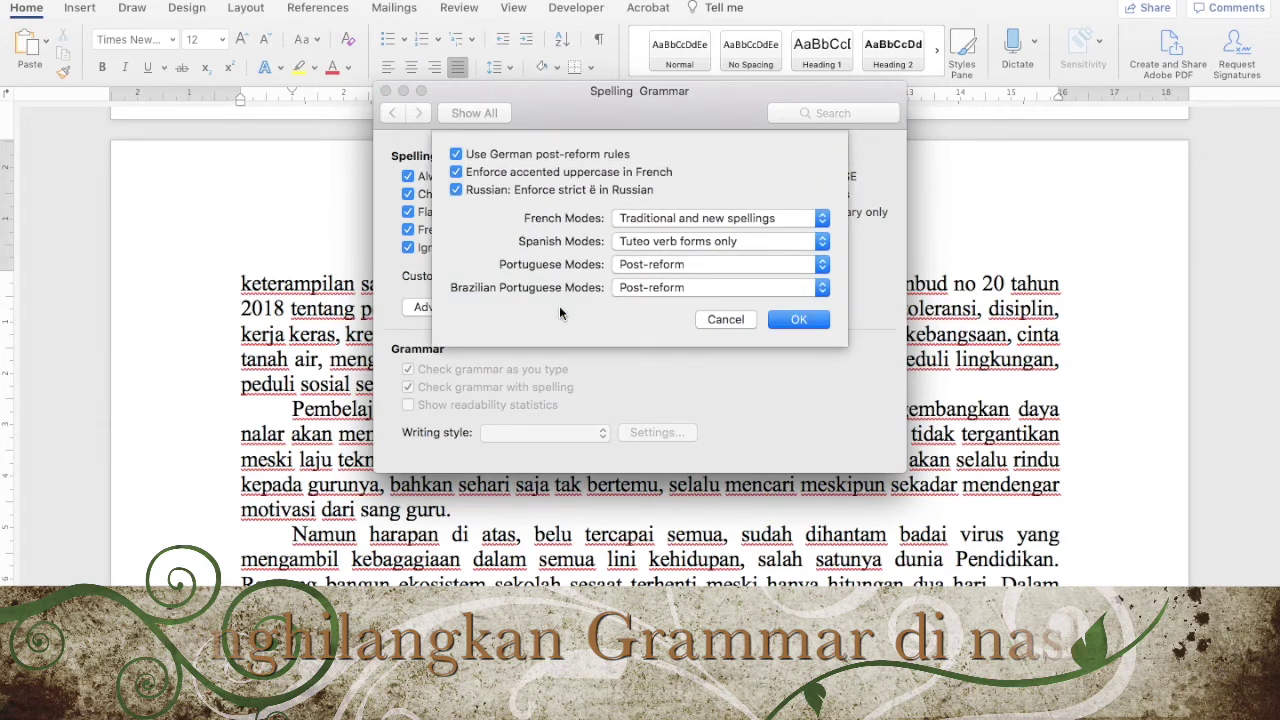
pyautogui.click(486, 158)
pyautogui.click(485, 175)
pyautogui.click(487, 192)
pyautogui.click(792, 319)
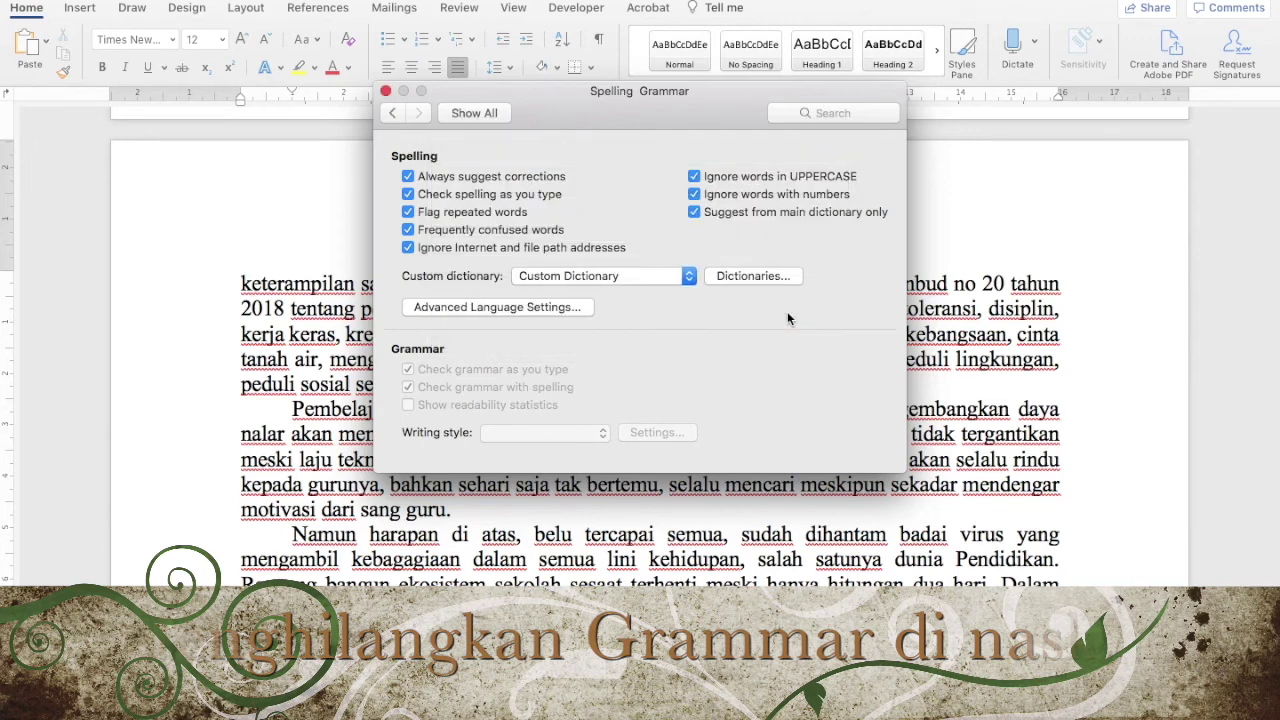
# Uncheck all spelling options, including check spelling as you type, and close the preferences
pyautogui.click(430, 177)
pyautogui.click(430, 196)
pyautogui.click(428, 213)
pyautogui.click(428, 231)
pyautogui.click(428, 249)
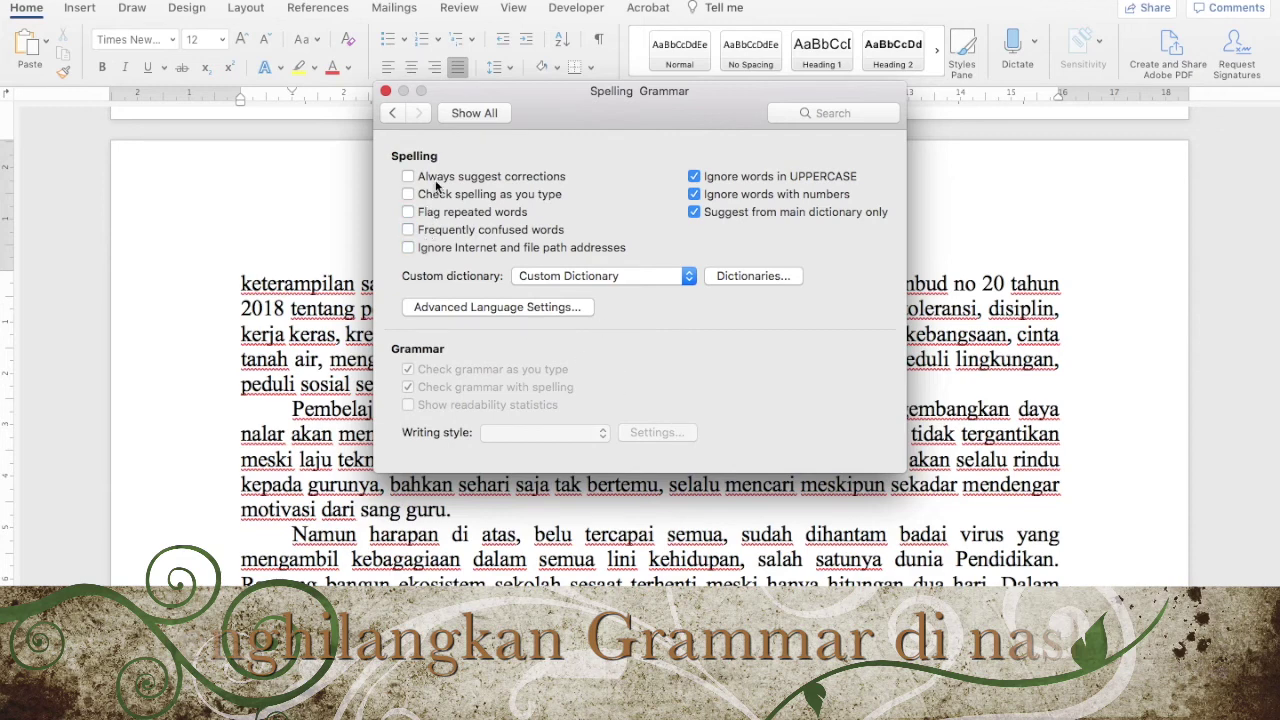
pyautogui.click(386, 91)
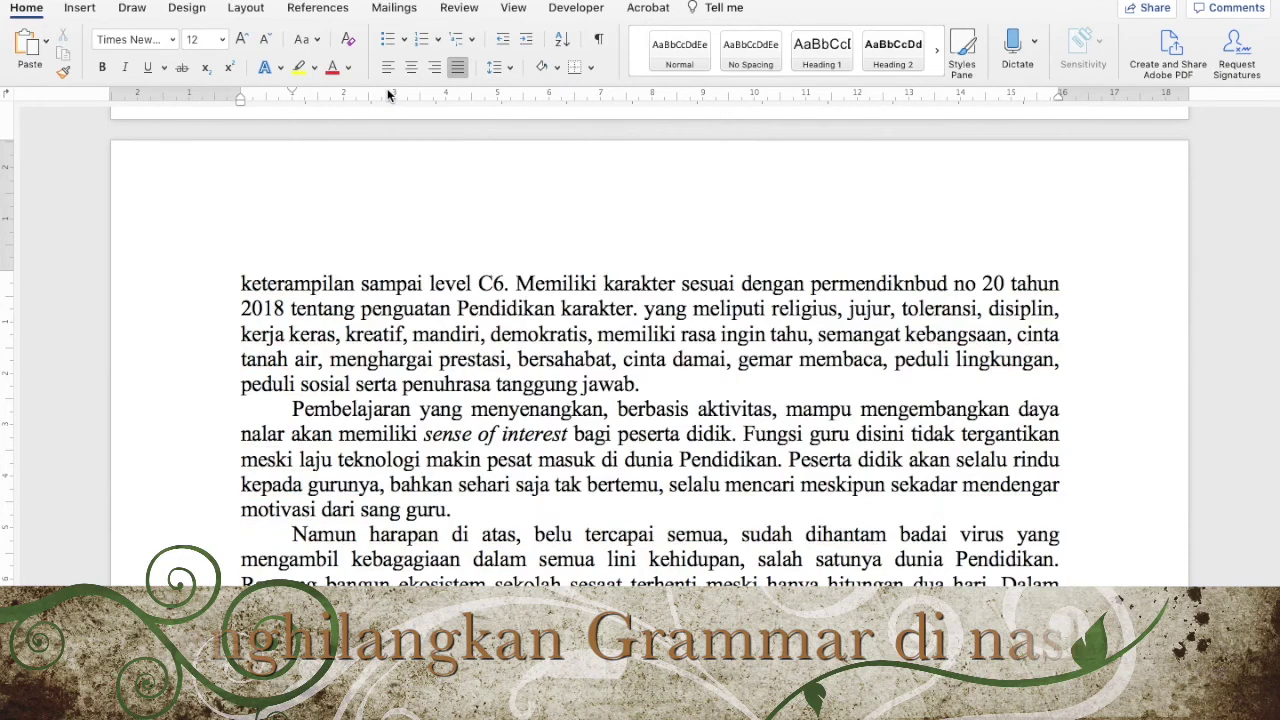
# Scroll down to the yellow-highlighted line and Senyawa Kimia paragraph to confirm no red underlines remain
pyautogui.scroll(-10, 650, 340)
pyautogui.scroll(-12, 650, 340)
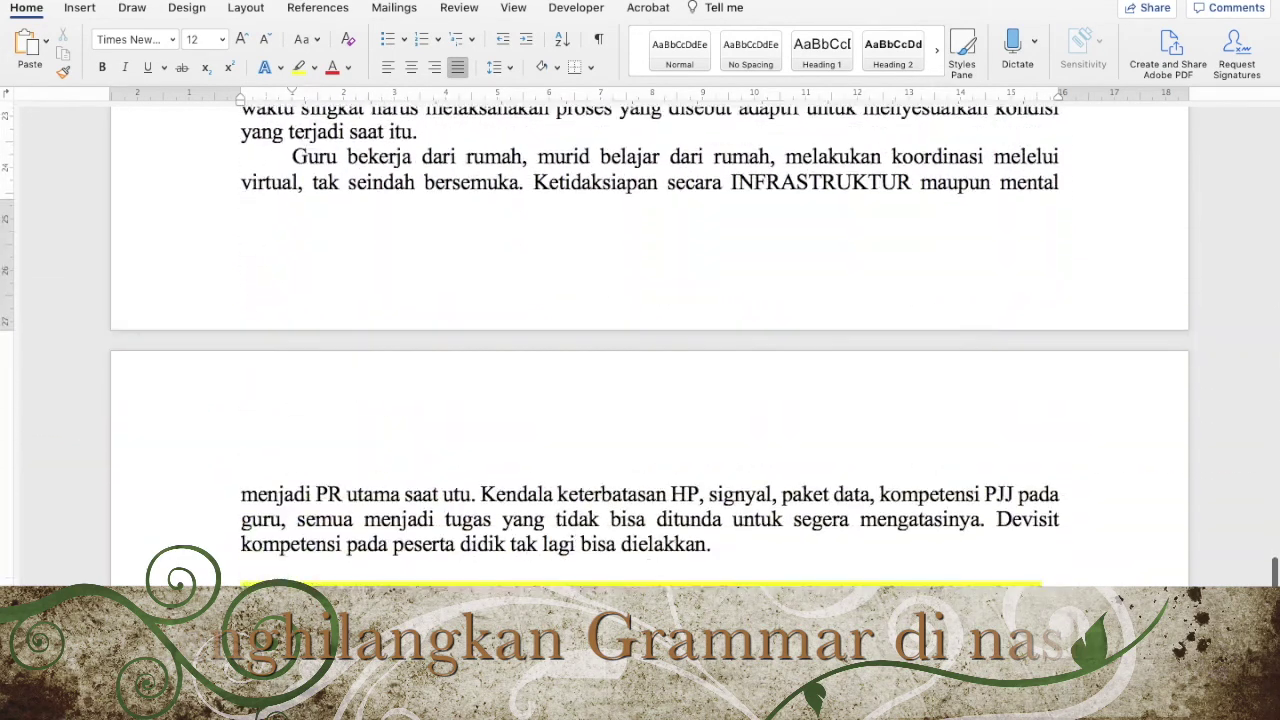
pyautogui.scroll(-5, 823, 406)
pyautogui.scroll(4, 823, 406)
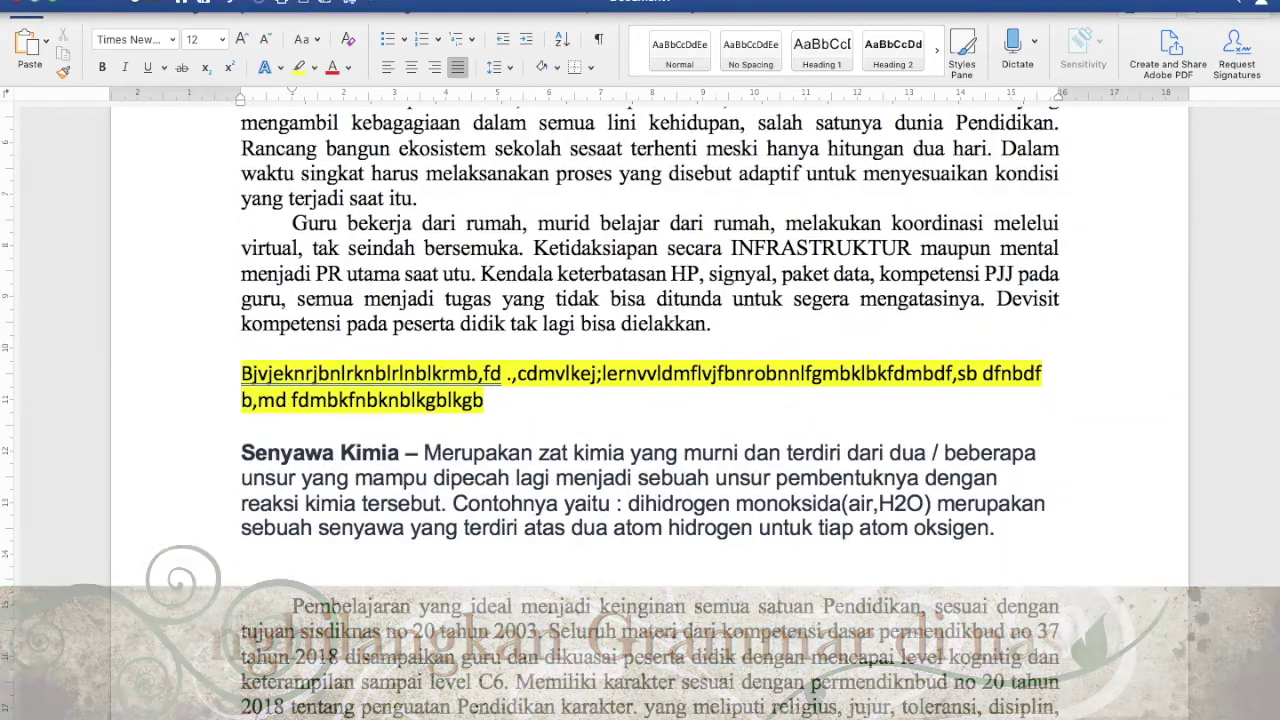